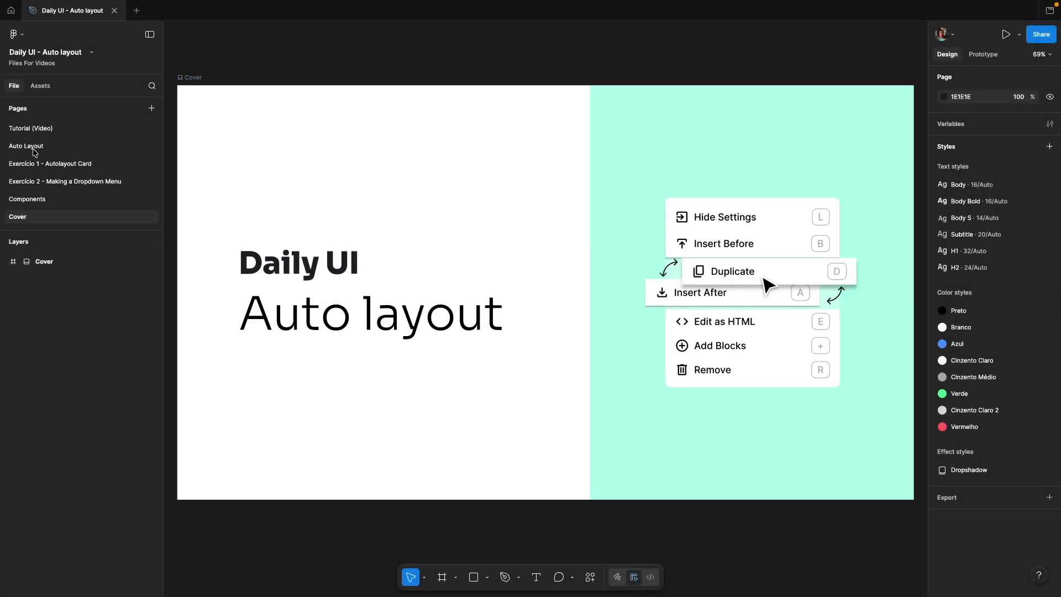
Step: On the Auto Layout page's Botão slide, combine the Tarefa 1 button's text and rectangle into an auto layout frame
click(34, 149)
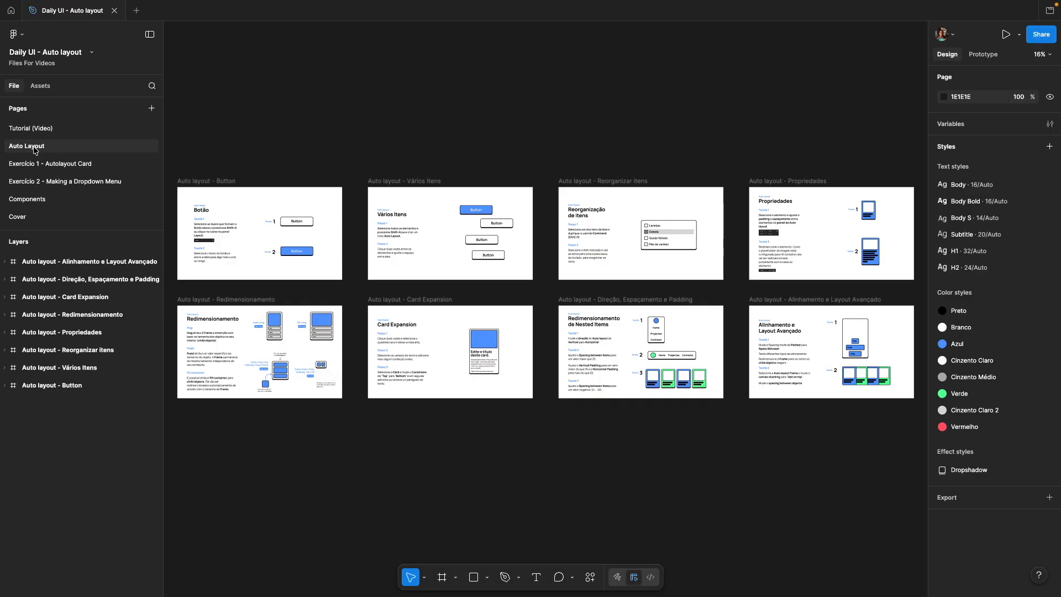
key(n)
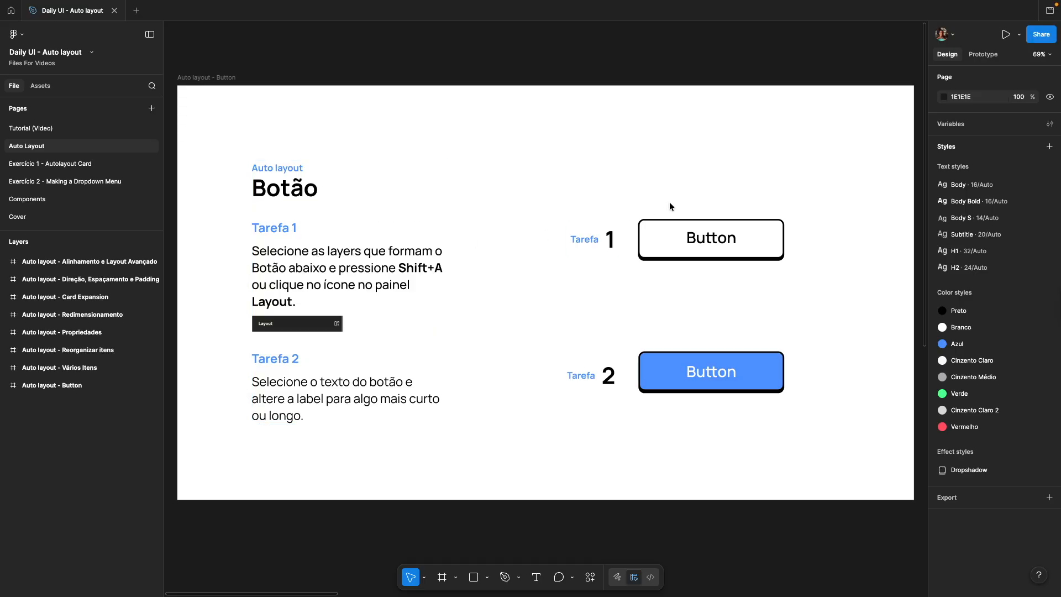
drag(666, 191, 781, 288)
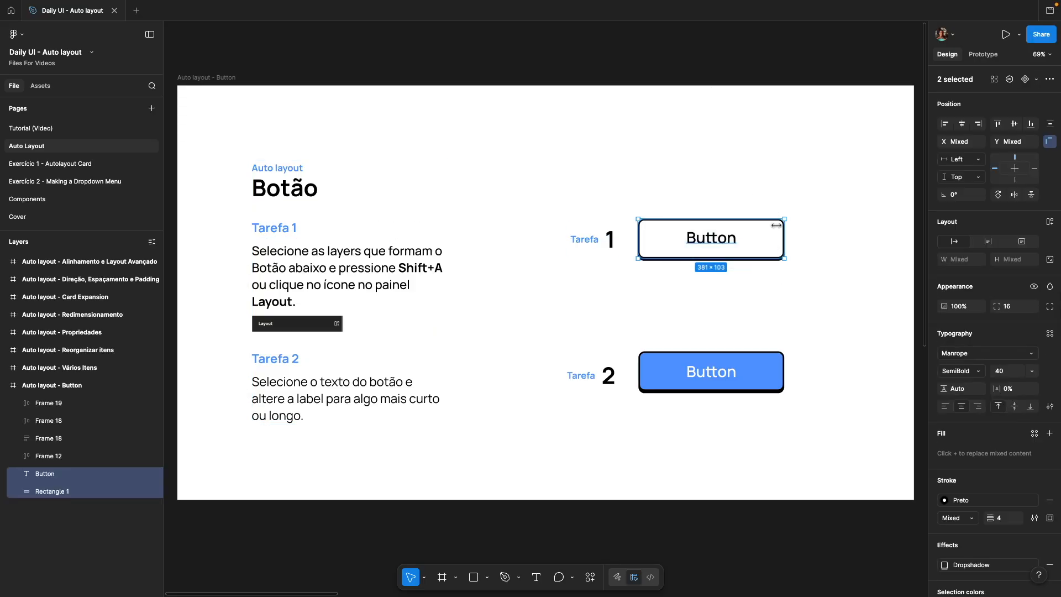
click(675, 171)
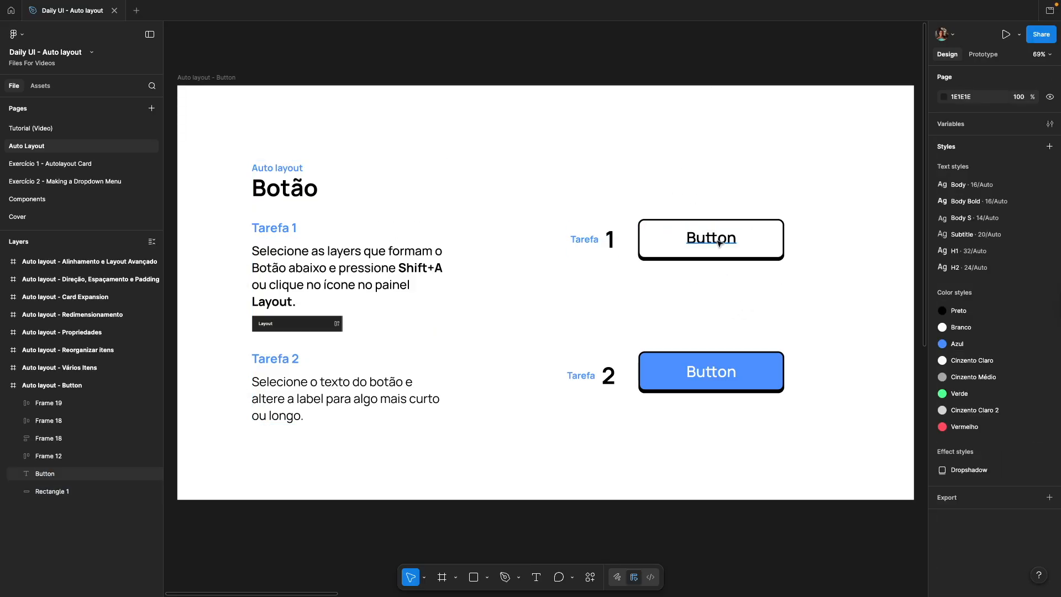
click(721, 239)
click(761, 231)
click(743, 191)
drag(664, 182, 795, 281)
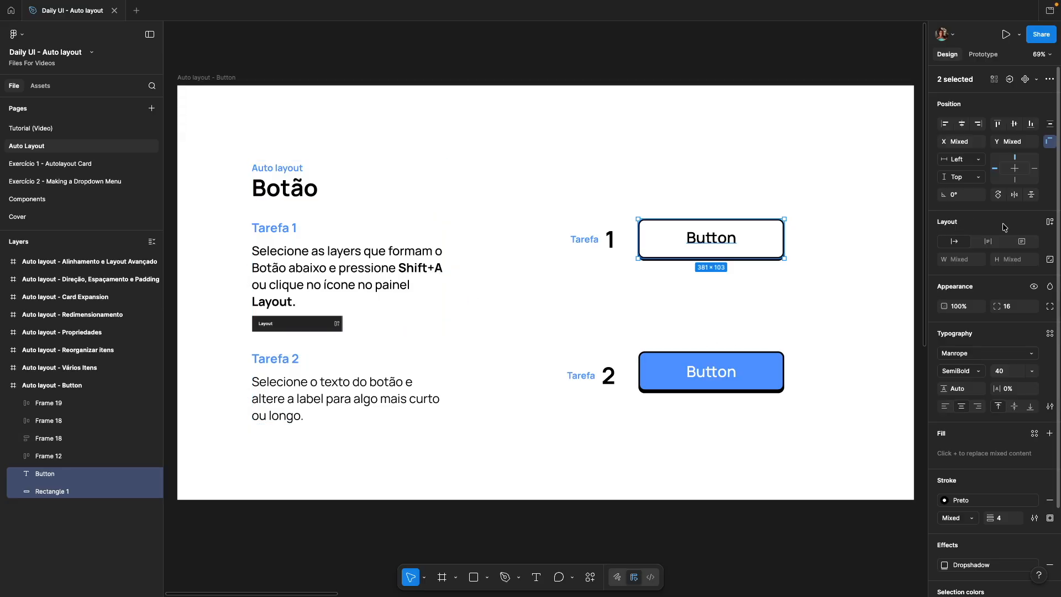
click(1050, 224)
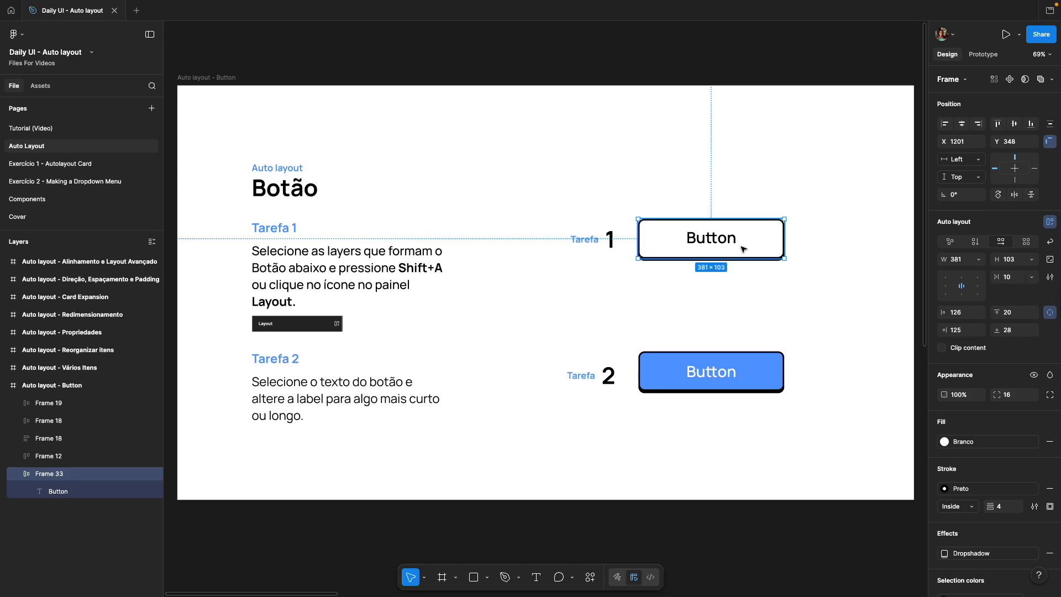
click(788, 300)
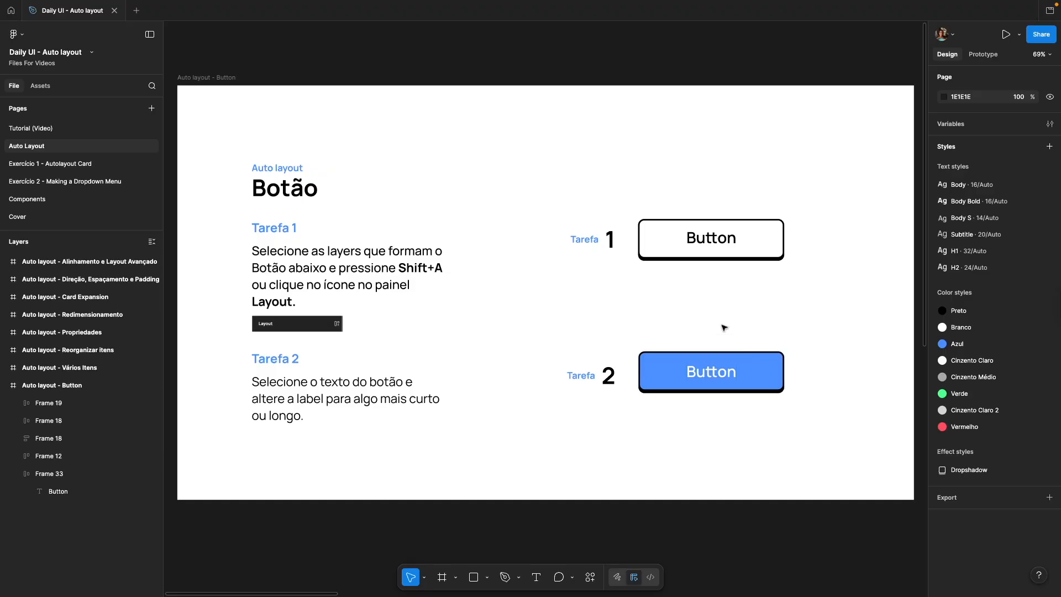
Step: Change the label of the blue Tarefa 2 button to "Cancelar"
click(711, 377)
click(710, 376)
double_click(709, 374)
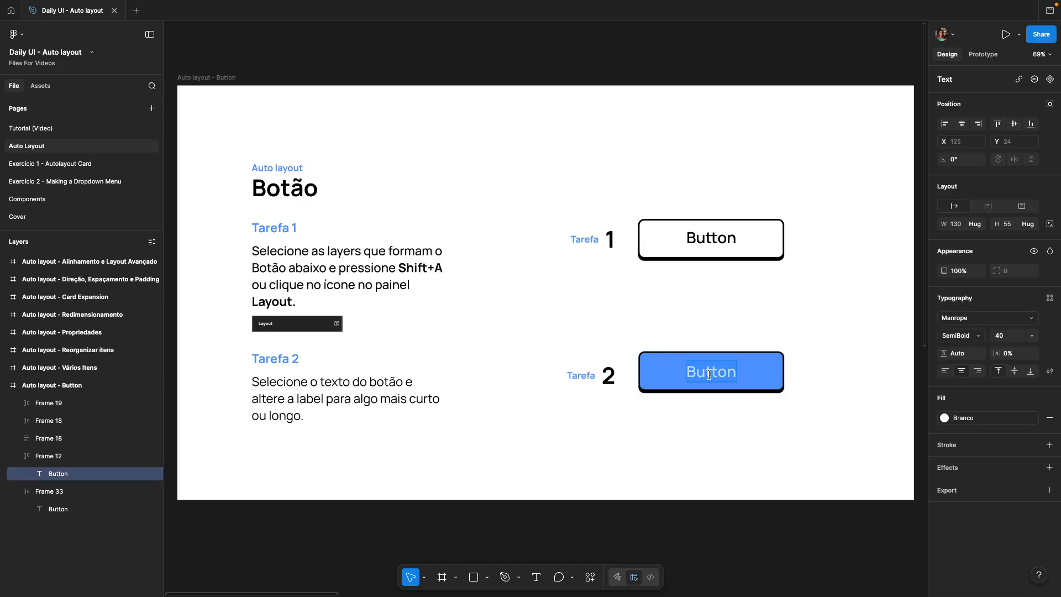
text(C)
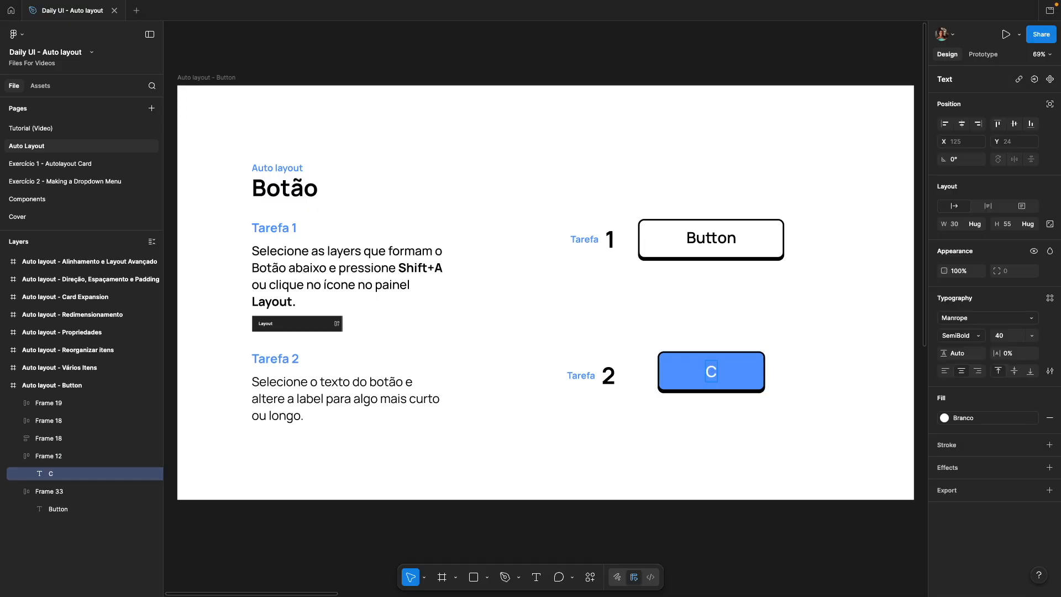
text(anc)
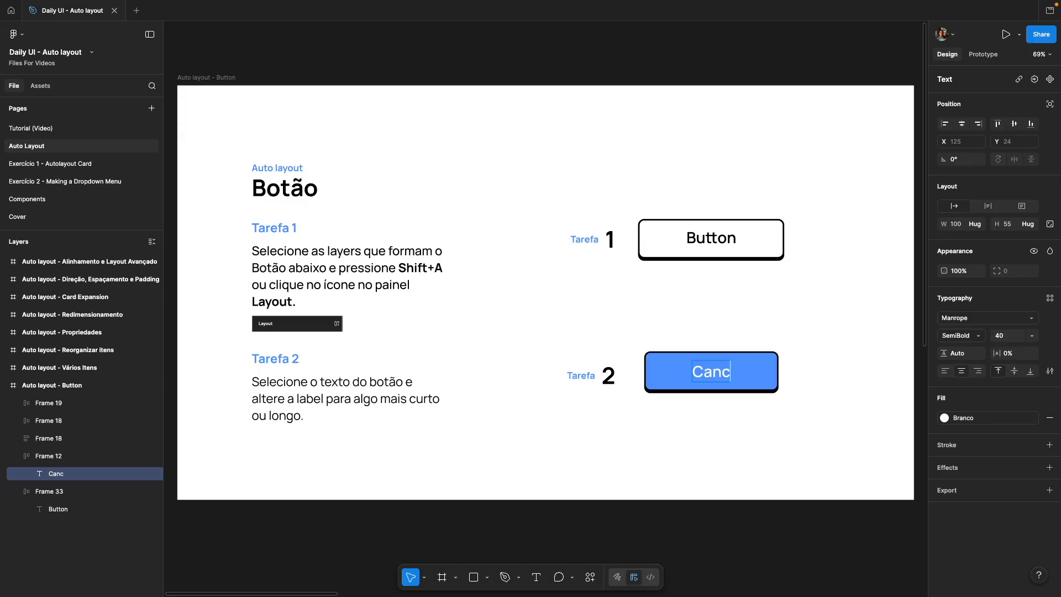
text(elar)
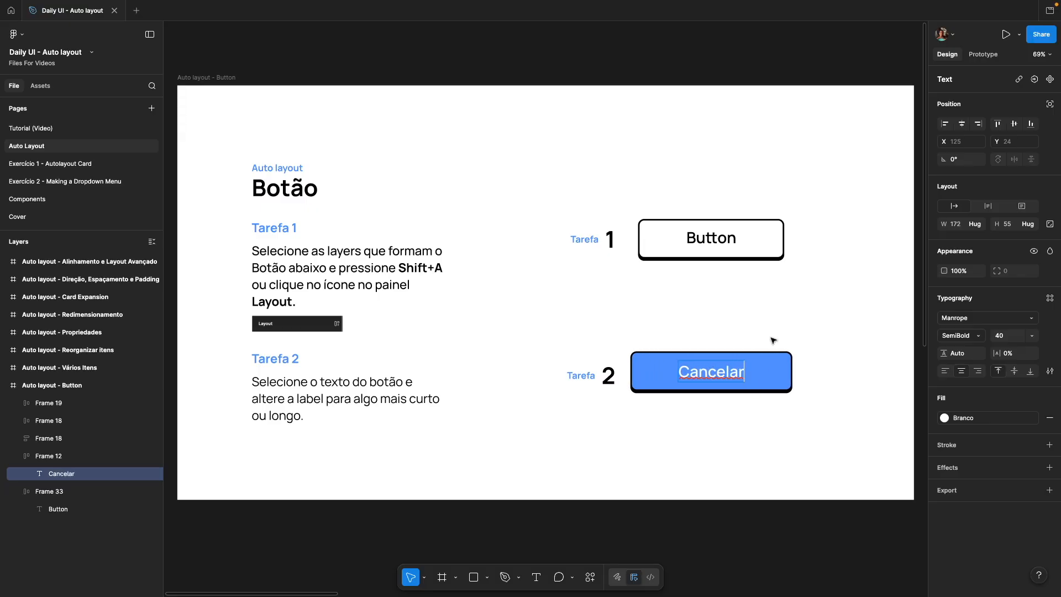
key(Escape)
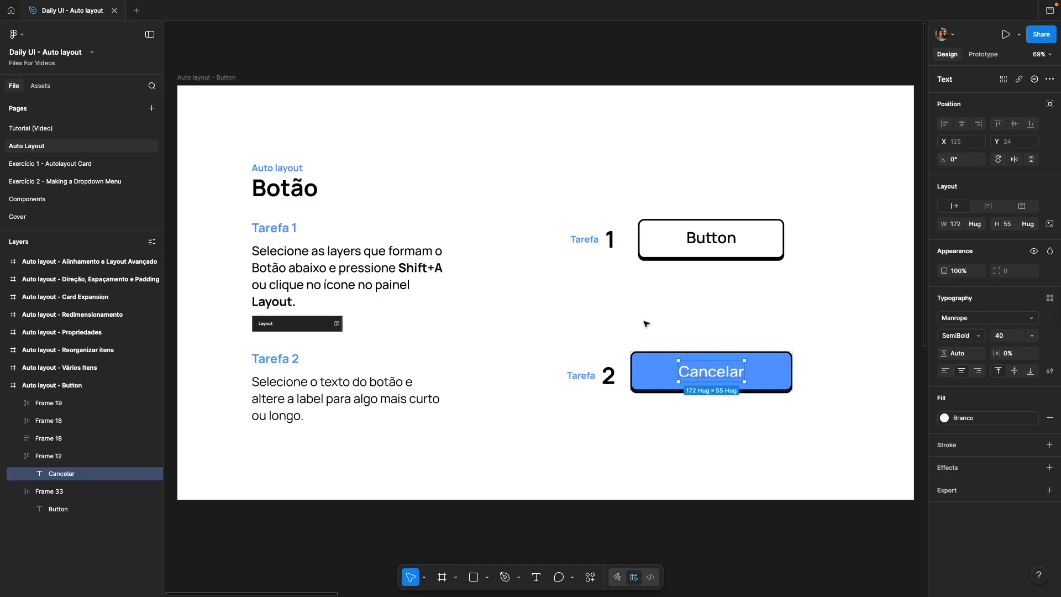
Step: Try the longer label "Se o texto for longo" on the Tarefa 2 button and restore "Cancelar"
key(Return)
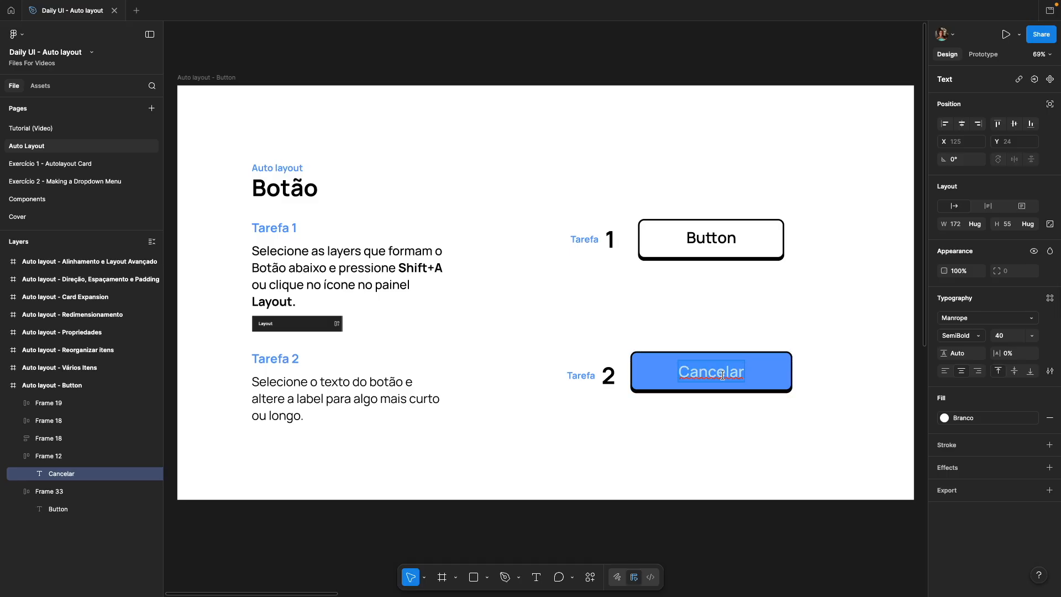
text(Se o texto fo)
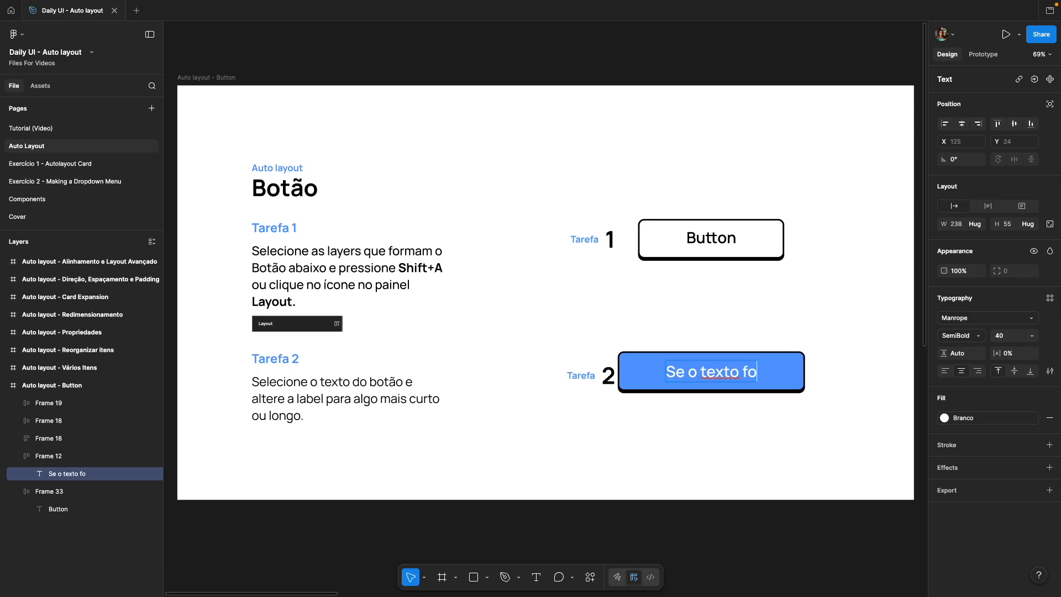
text(r longo)
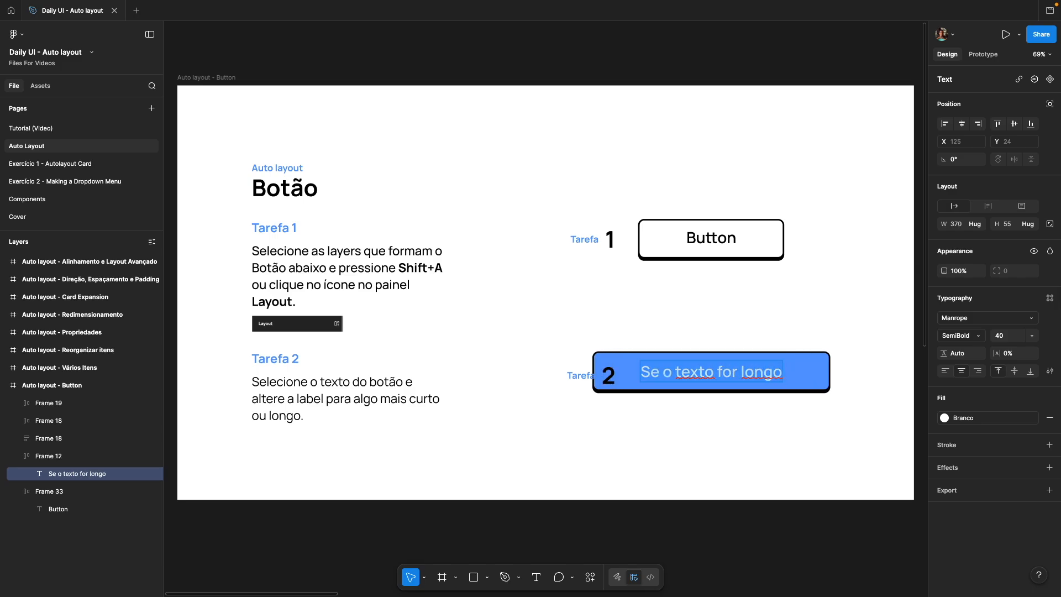
text(Cancelar)
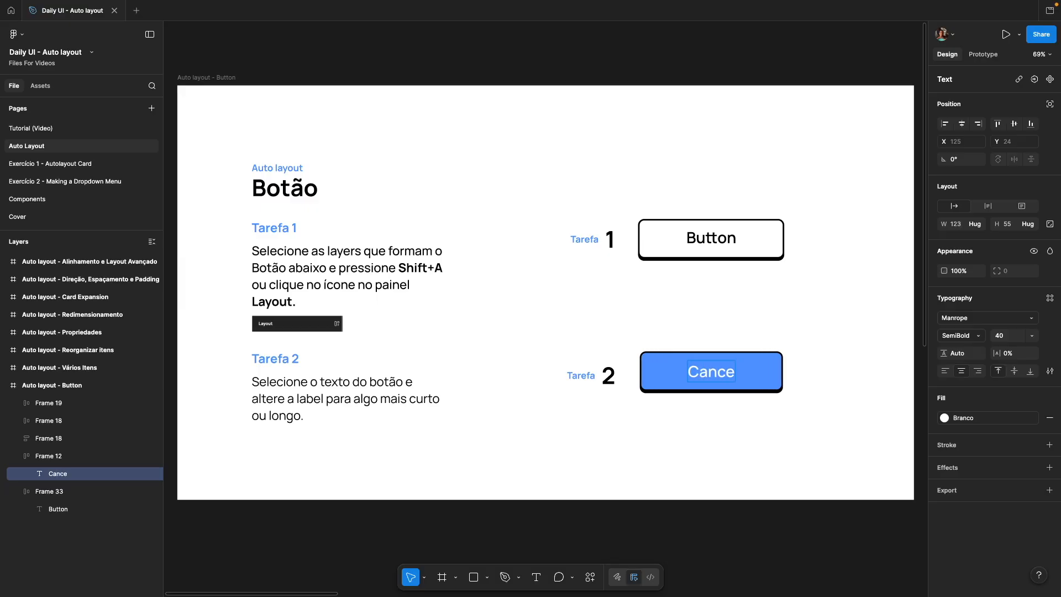
key(Escape)
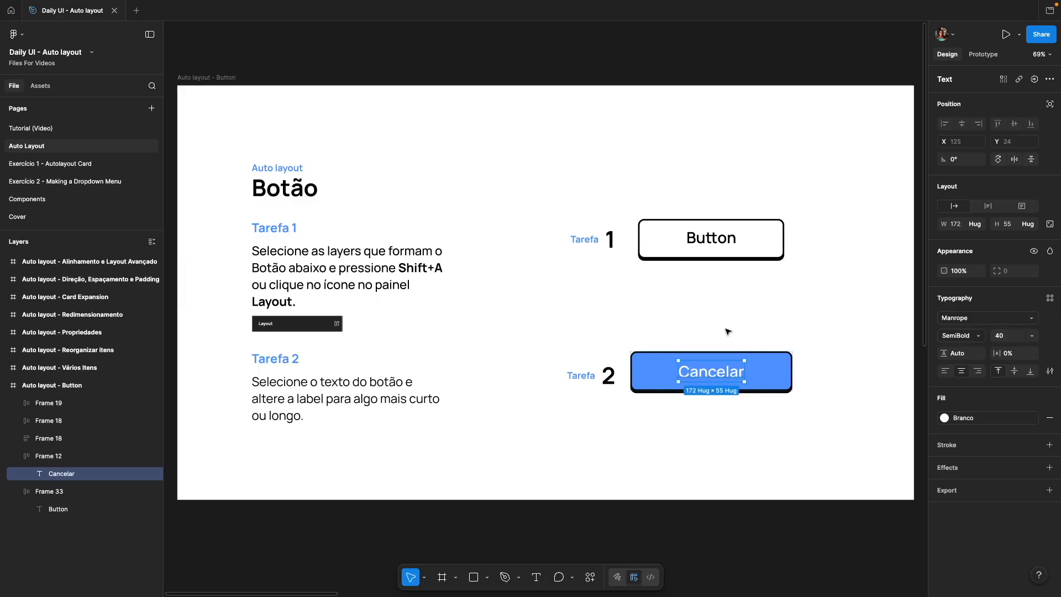
click(727, 332)
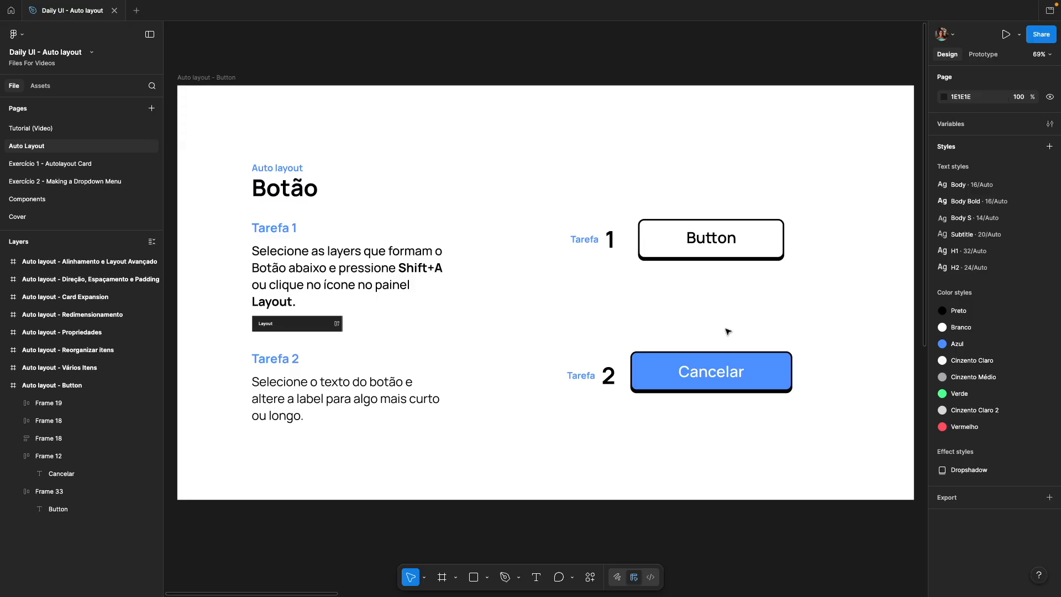
click(677, 369)
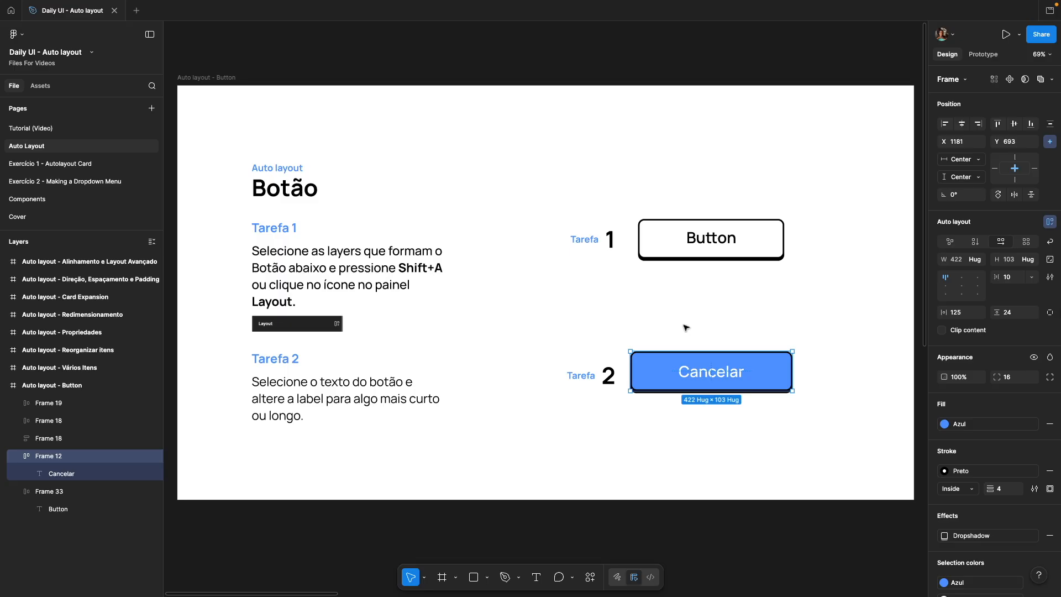
click(710, 375)
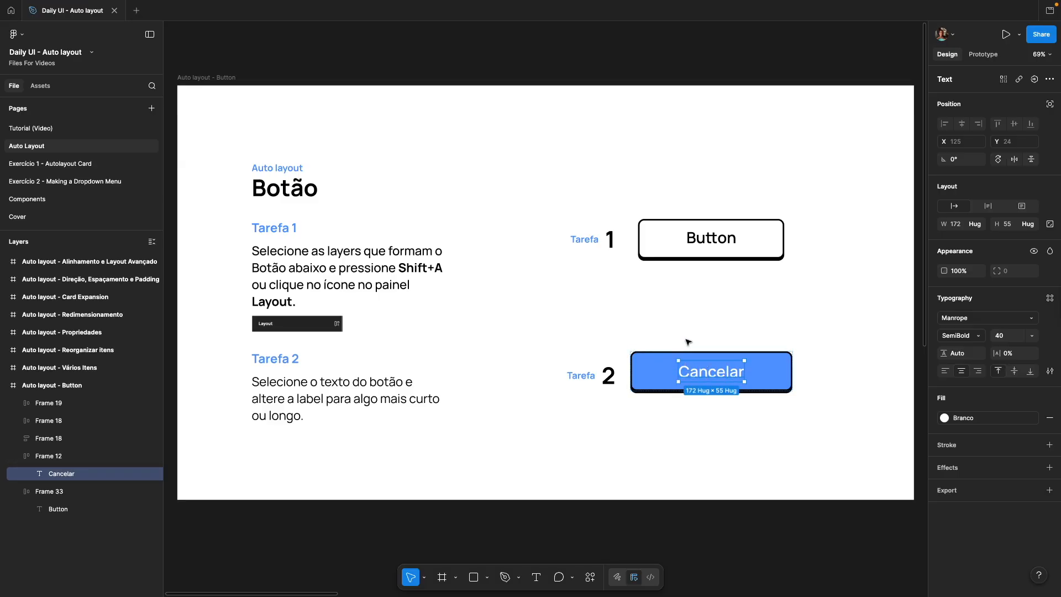
click(688, 342)
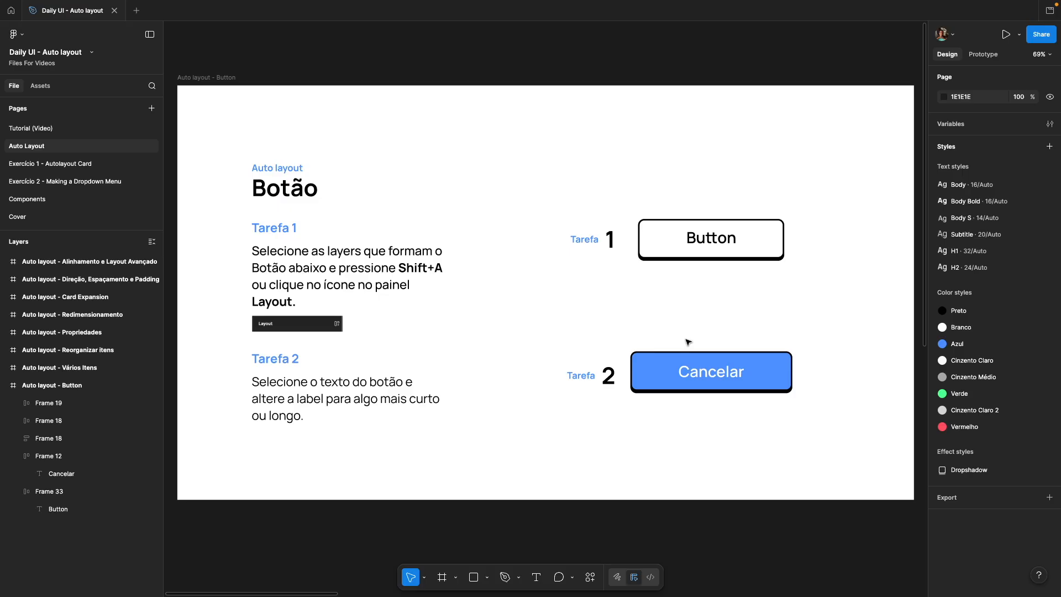
double_click(685, 363)
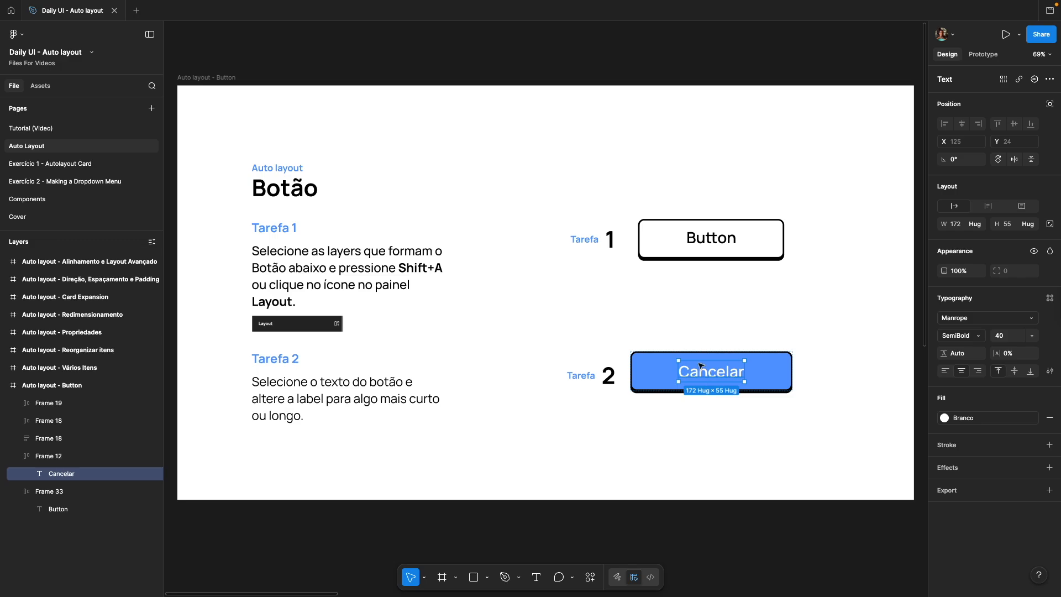
click(695, 326)
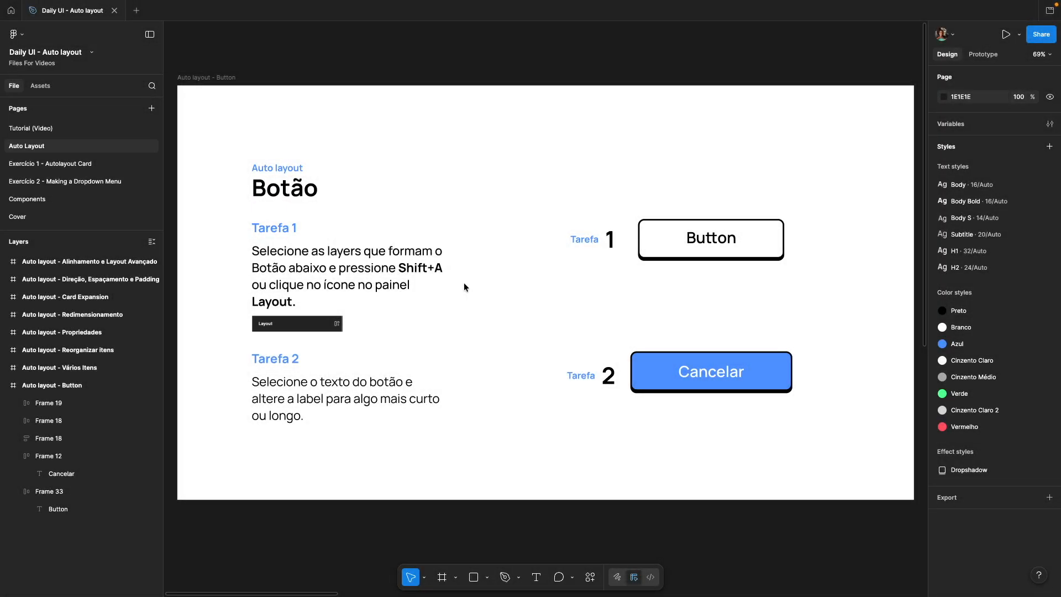
Step: Go to the Vários Itens slide and examine its scattered buttons one by one as separate frames
key(n)
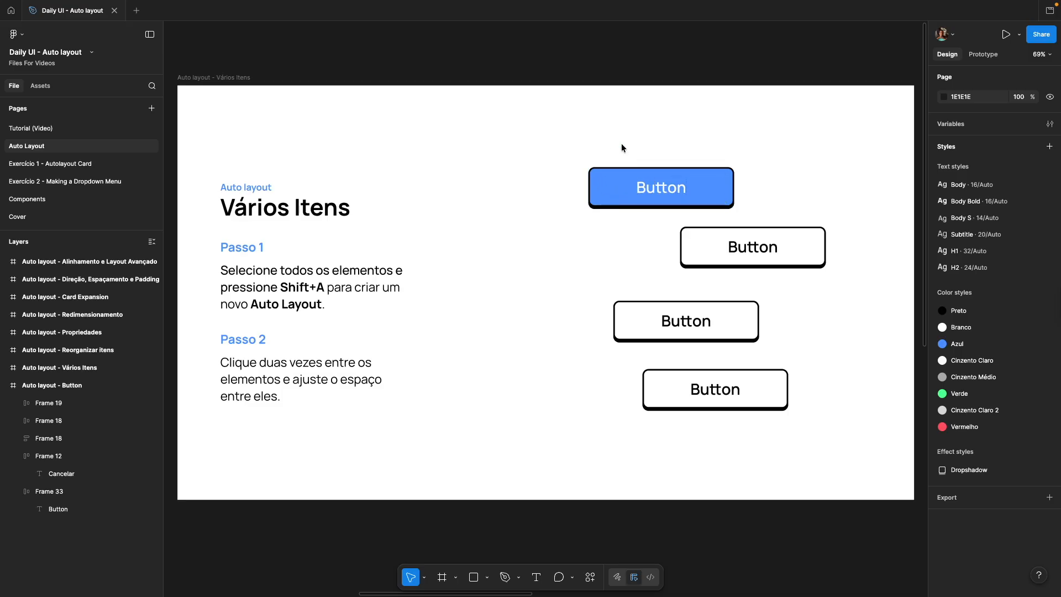
click(691, 194)
click(708, 247)
click(665, 320)
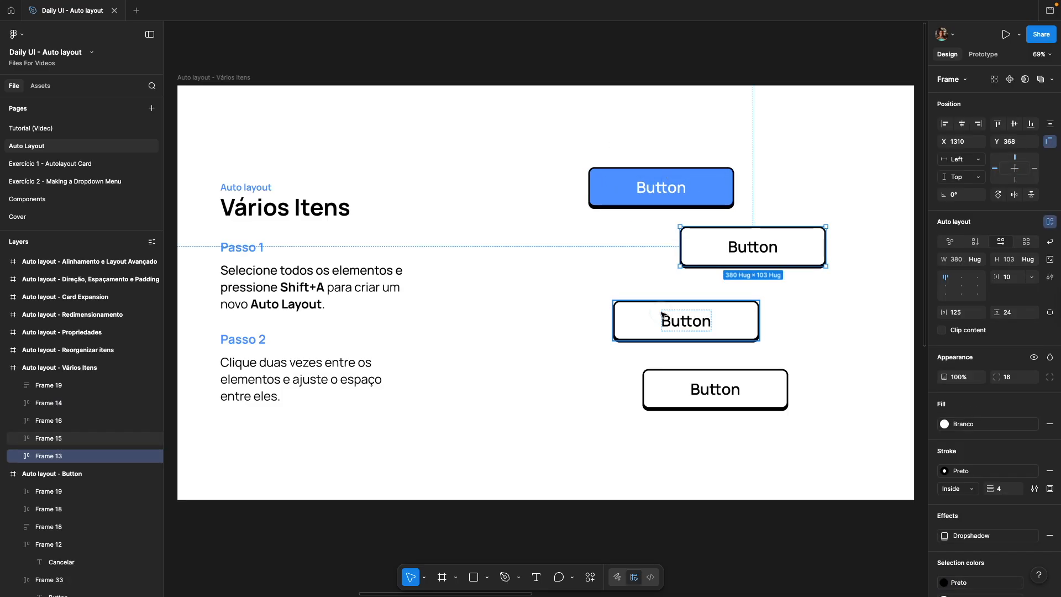
click(646, 386)
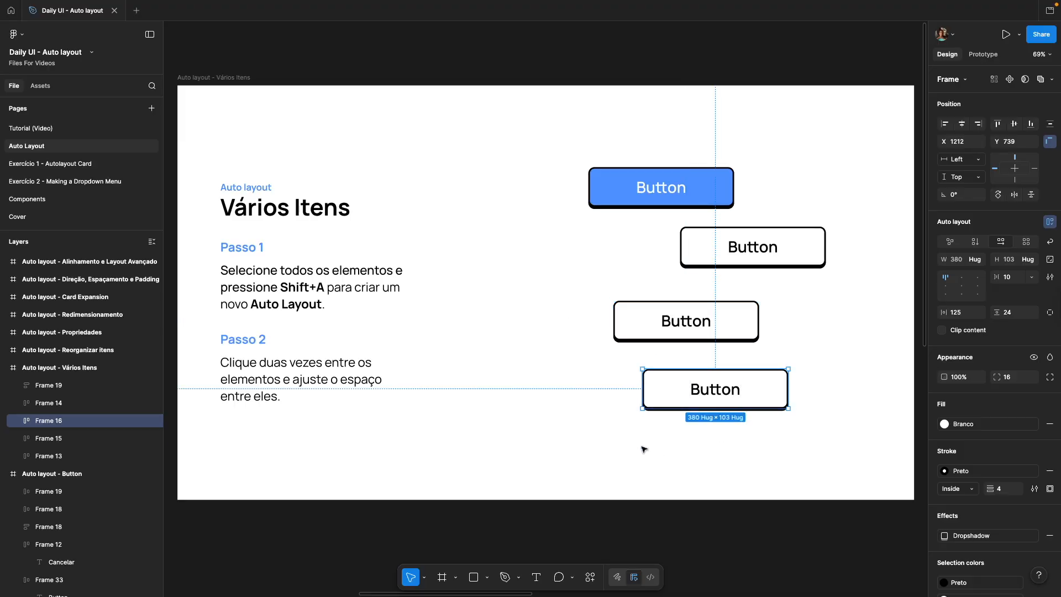
click(628, 440)
click(659, 171)
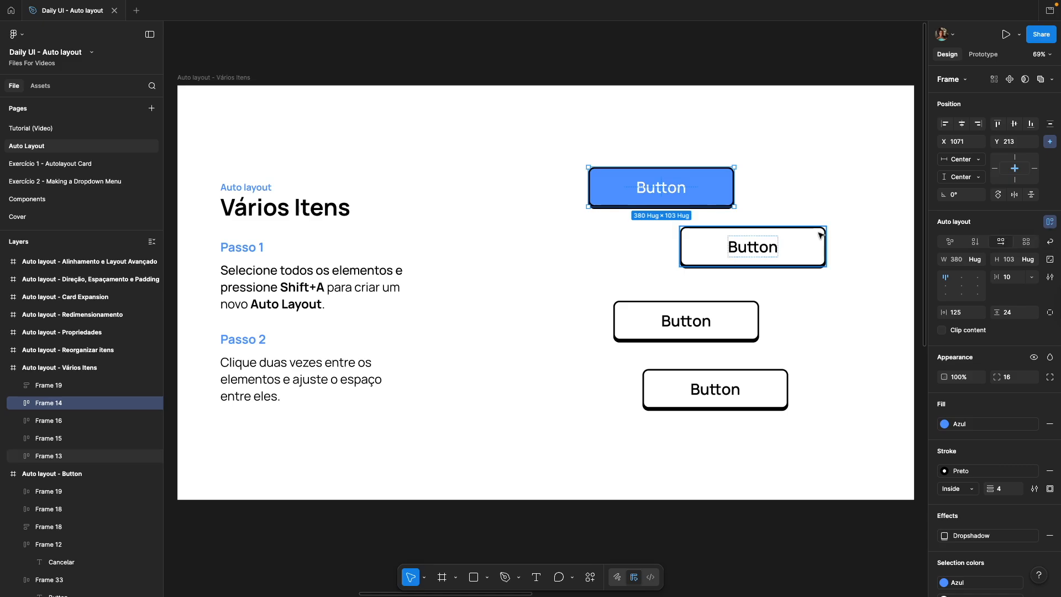
click(668, 323)
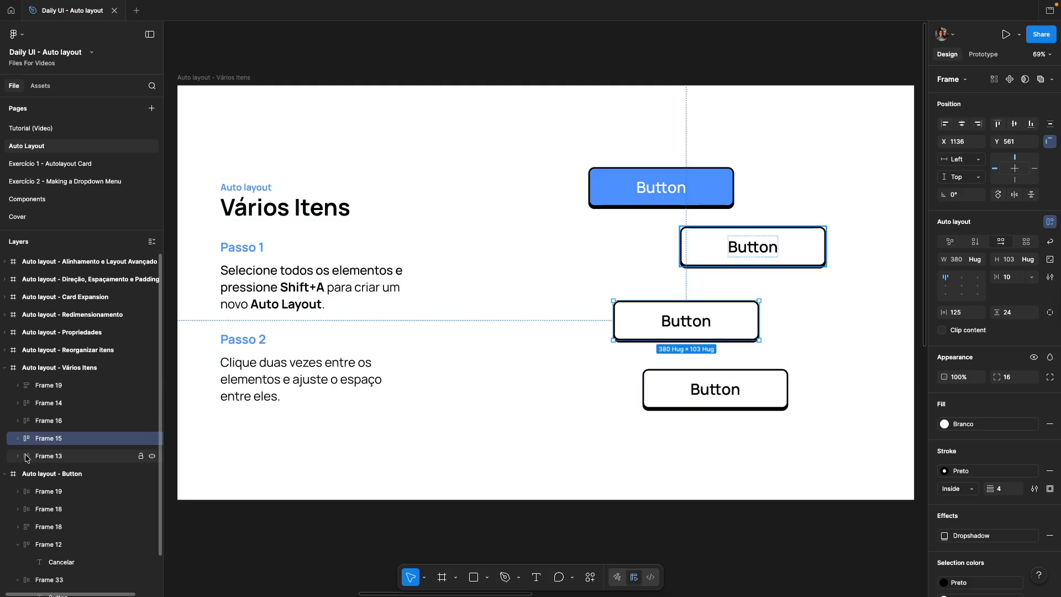
click(647, 431)
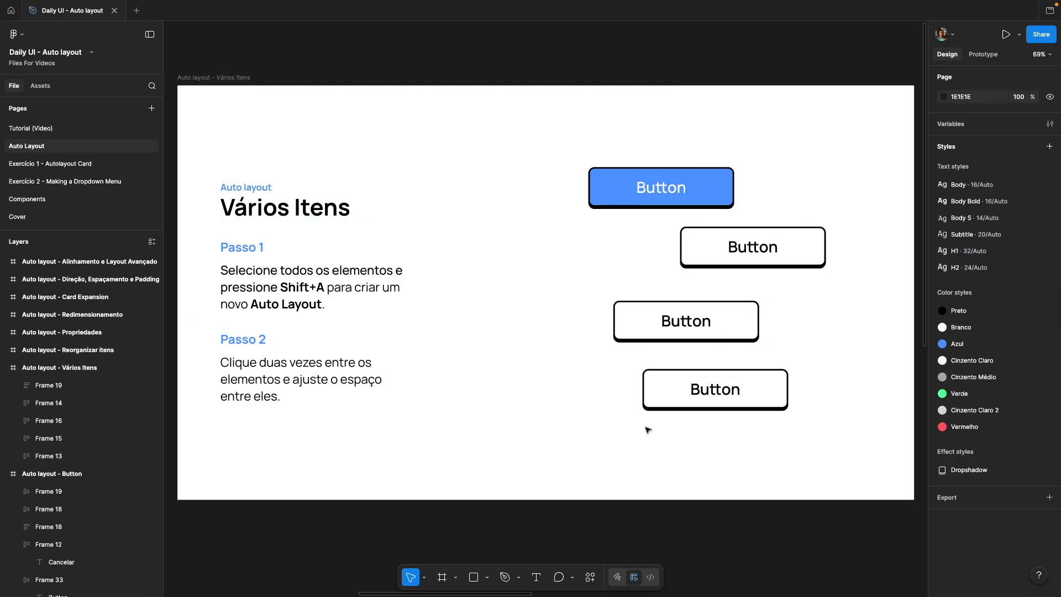
Step: Wrap the four buttons on the Vários Itens slide in one auto layout frame and reduce the spacing between them to 31
drag(584, 157, 822, 430)
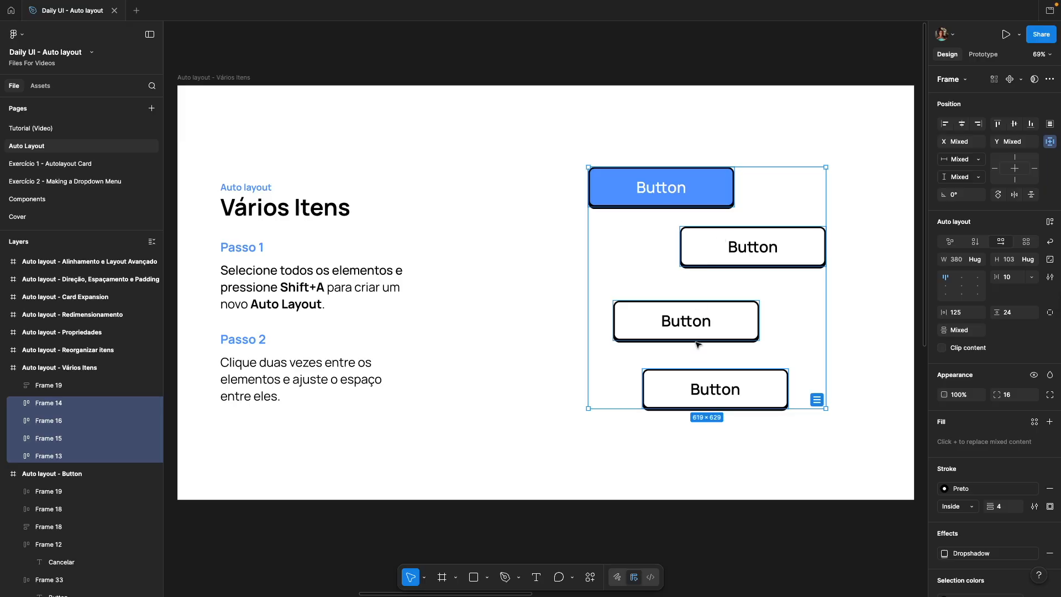
click(1049, 222)
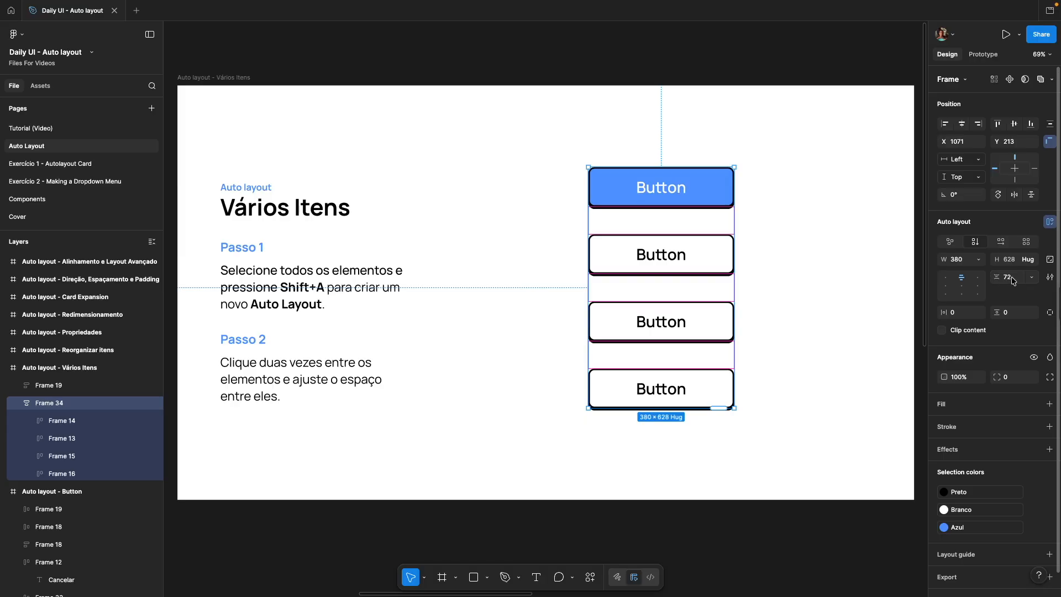
mouse_move(658, 221)
mouse_down()
mouse_move(661, 237)
mouse_move(661, 213)
mouse_up()
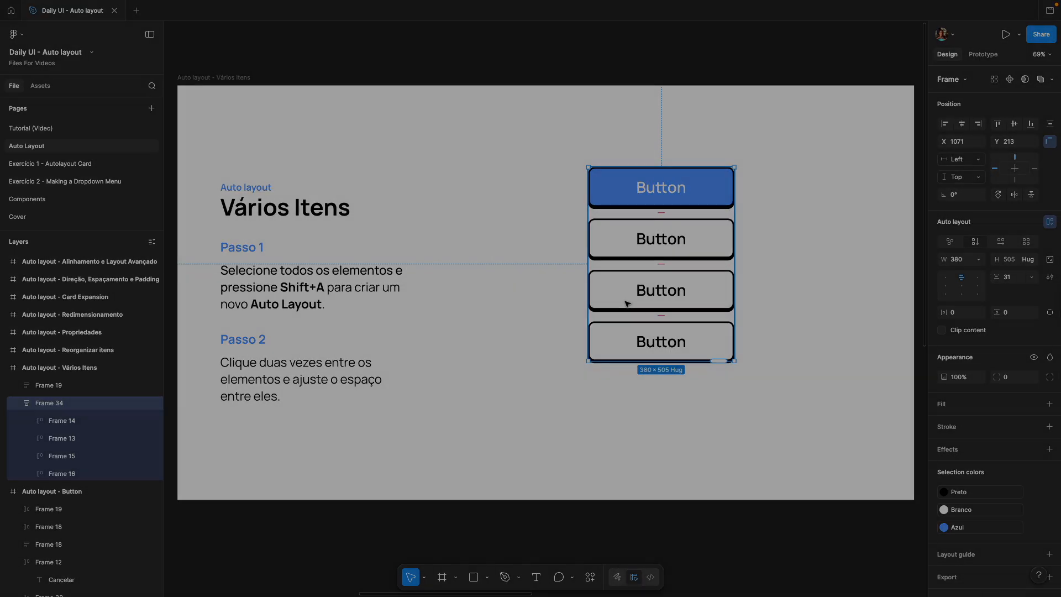
click(518, 302)
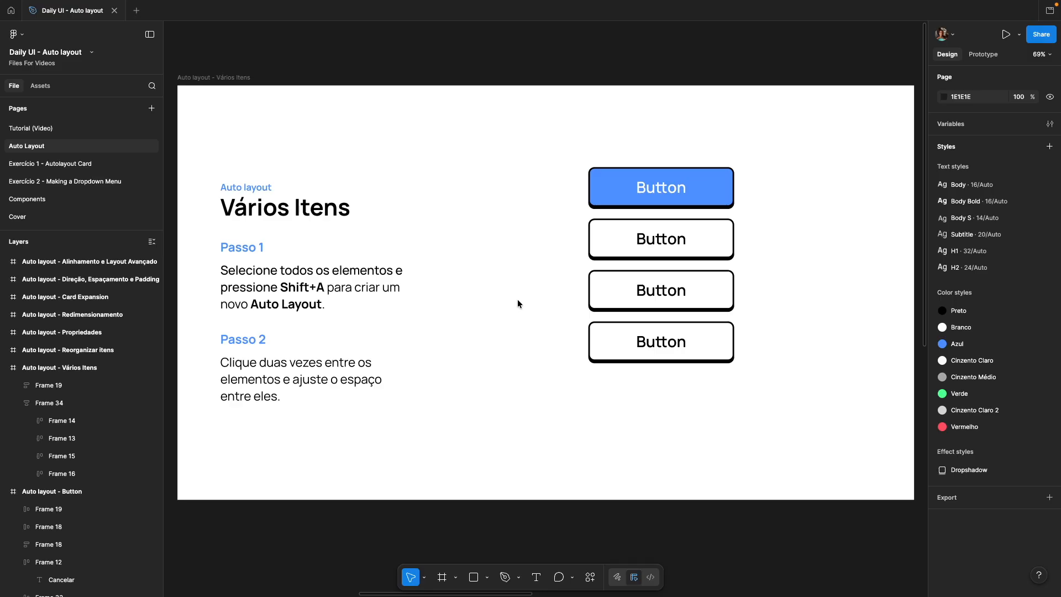
Step: Go to the Reorganização de itens slide, duplicate the Laranjas list item once and undo the copy
key(n)
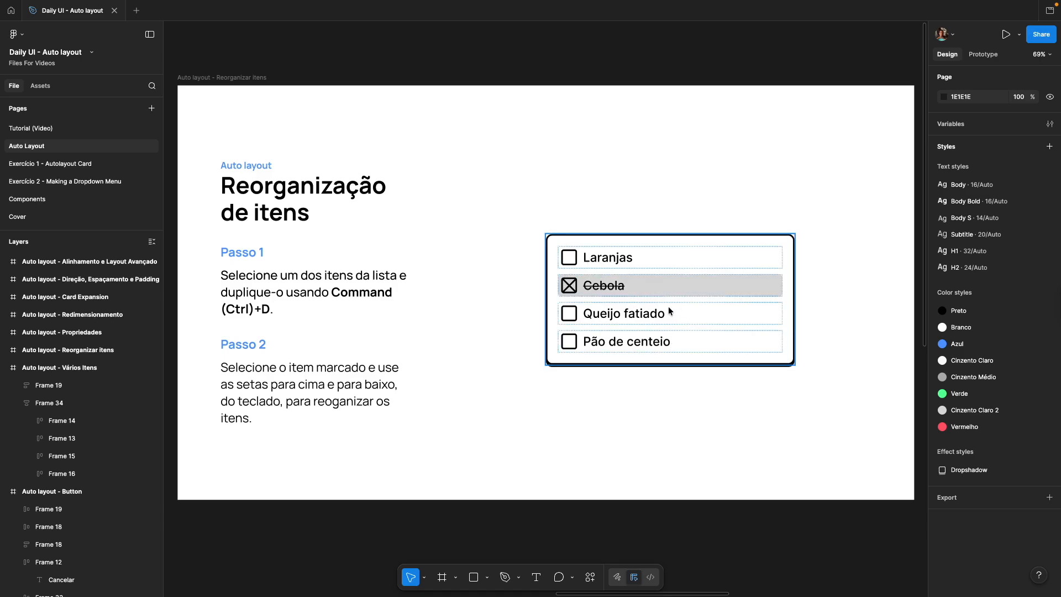
double_click(665, 258)
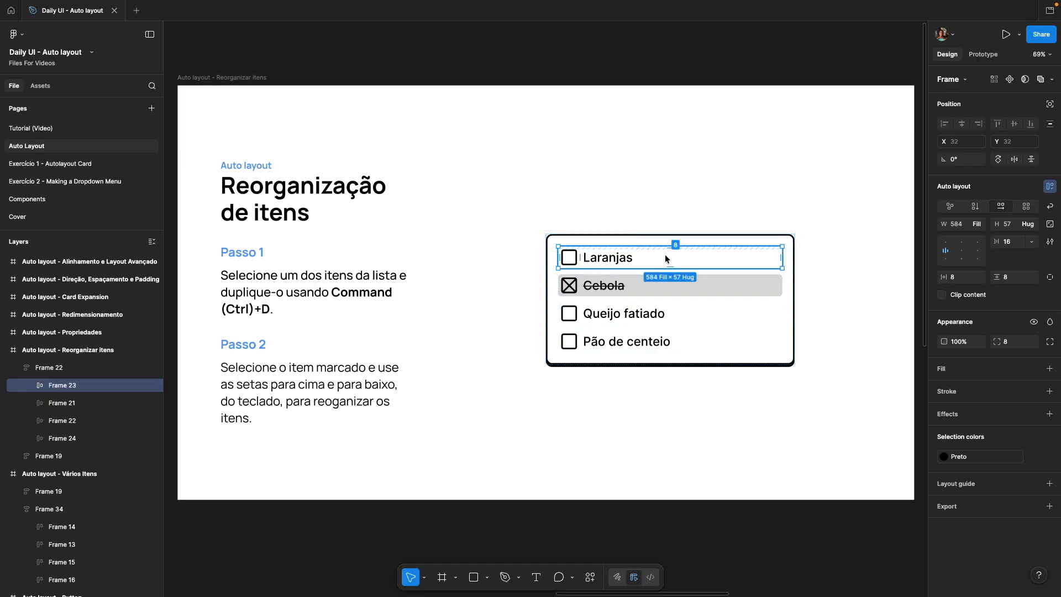
key(super+d)
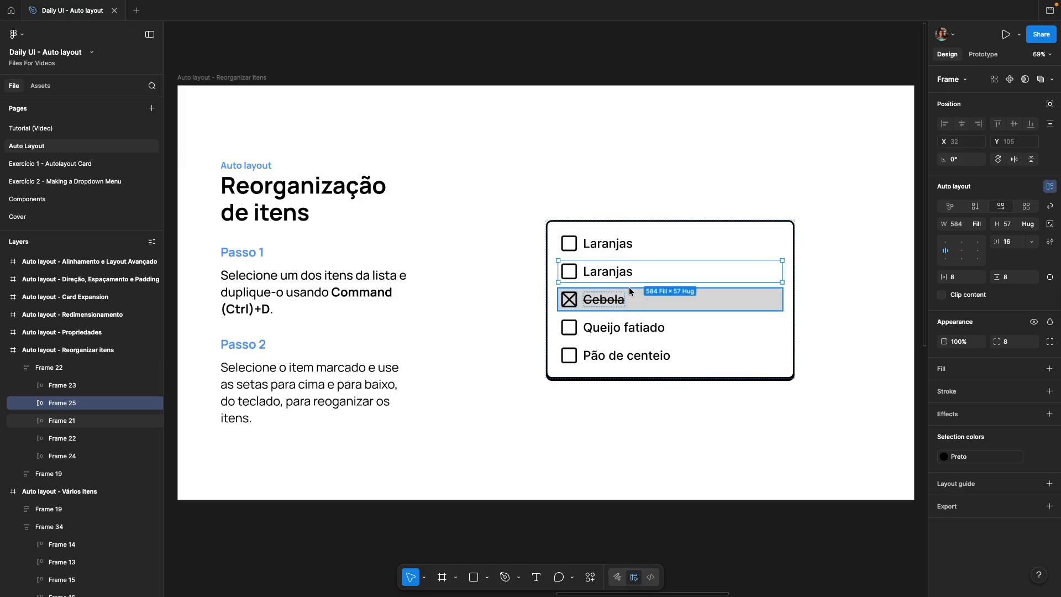
key(super+z)
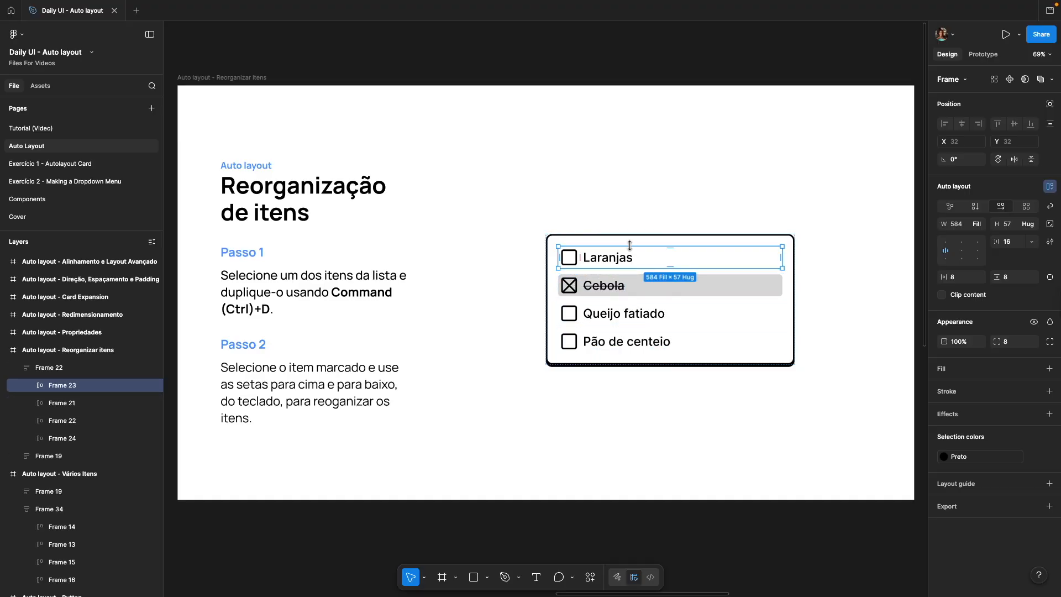
Step: Try duplicating the Laranjas item three times in a row and undo all three copies
key(super+d)
key(super+d)
key(super+d)
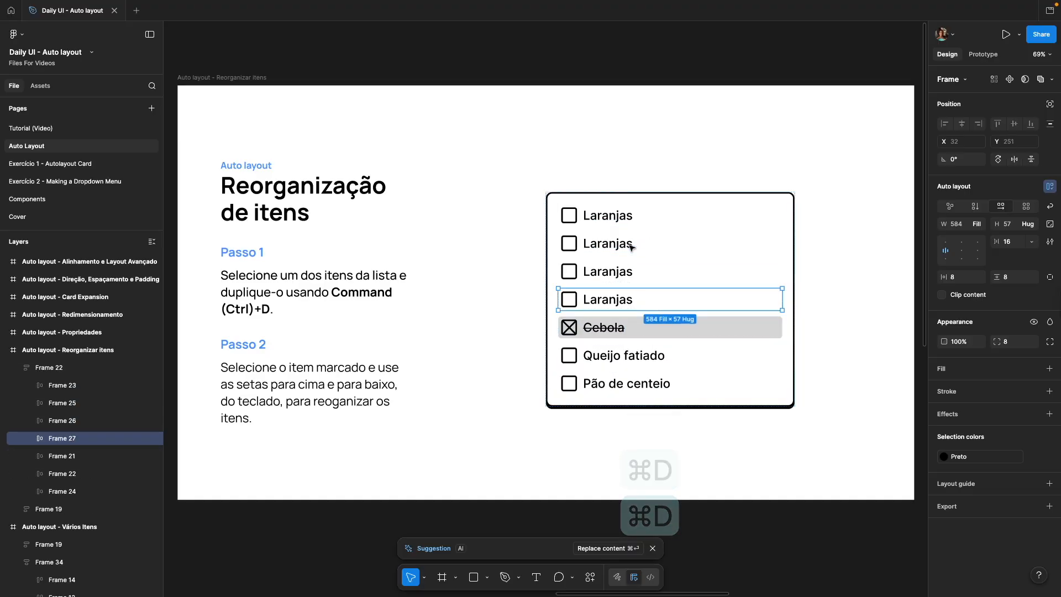
key(super+z)
key(super+z)
key(super+z)
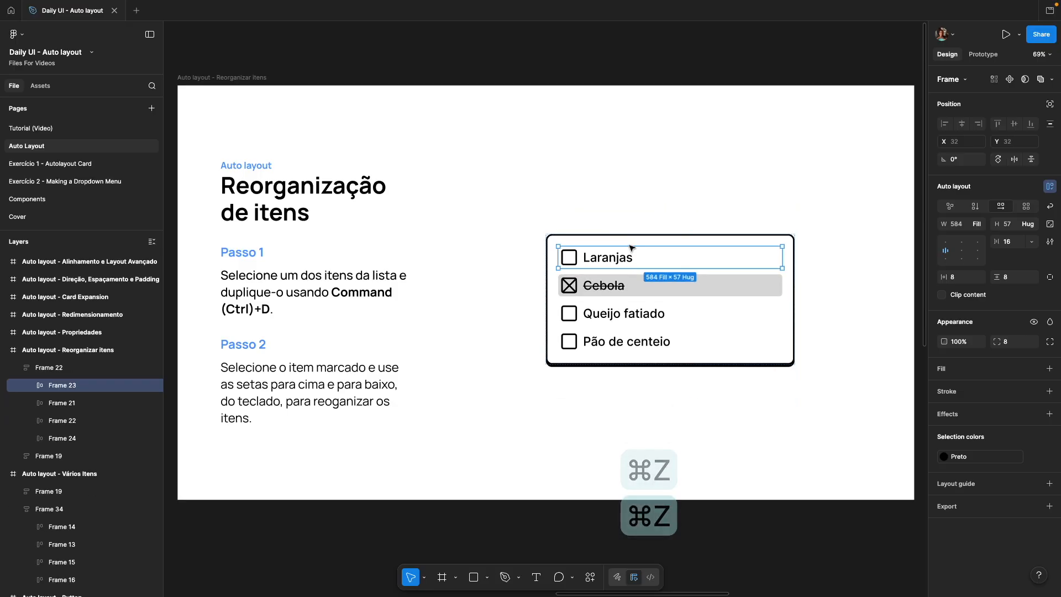
Step: Duplicate the Laranjas item and change the copy's text to "Maçã"
key(super+d)
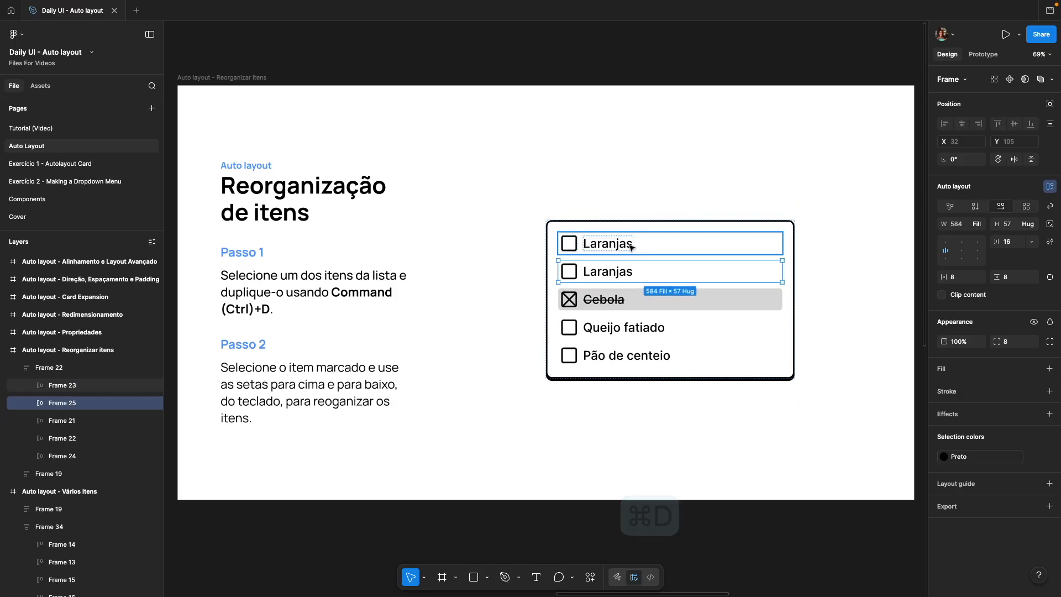
double_click(602, 272)
key(super+a)
text(M)
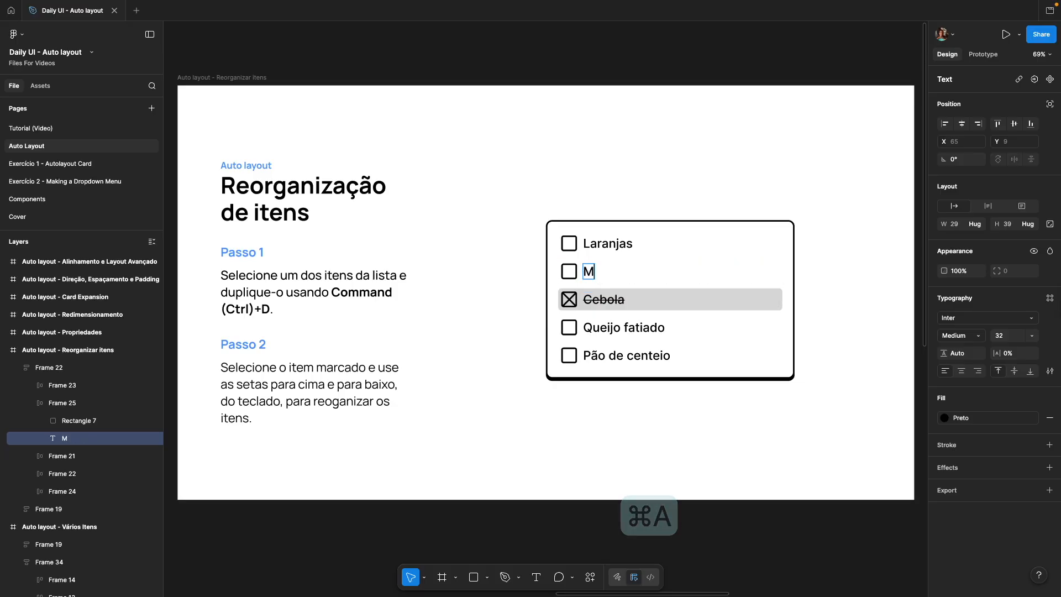
text(açã)
key(Escape)
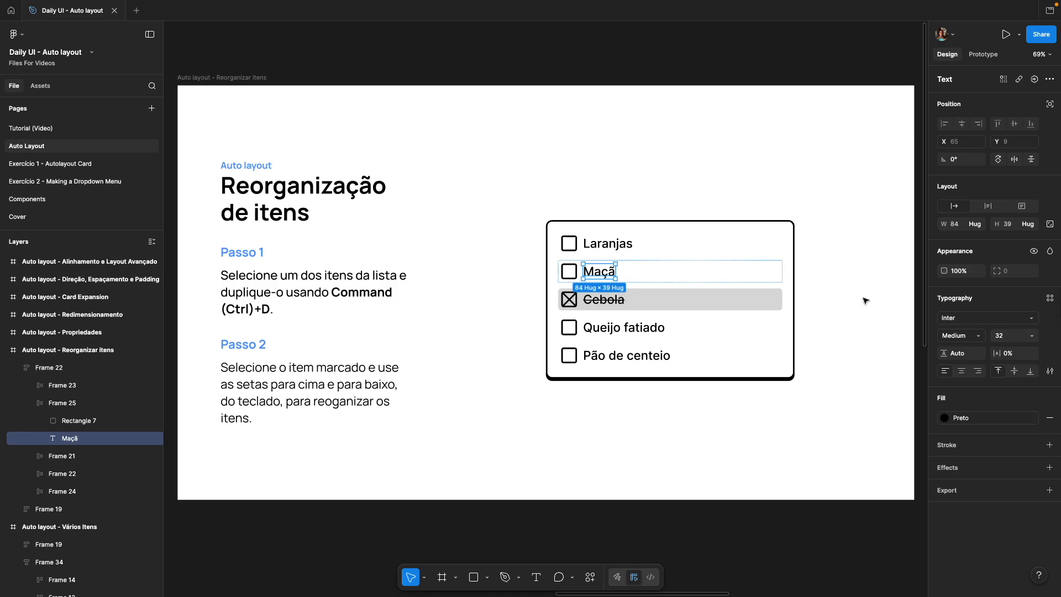
click(866, 300)
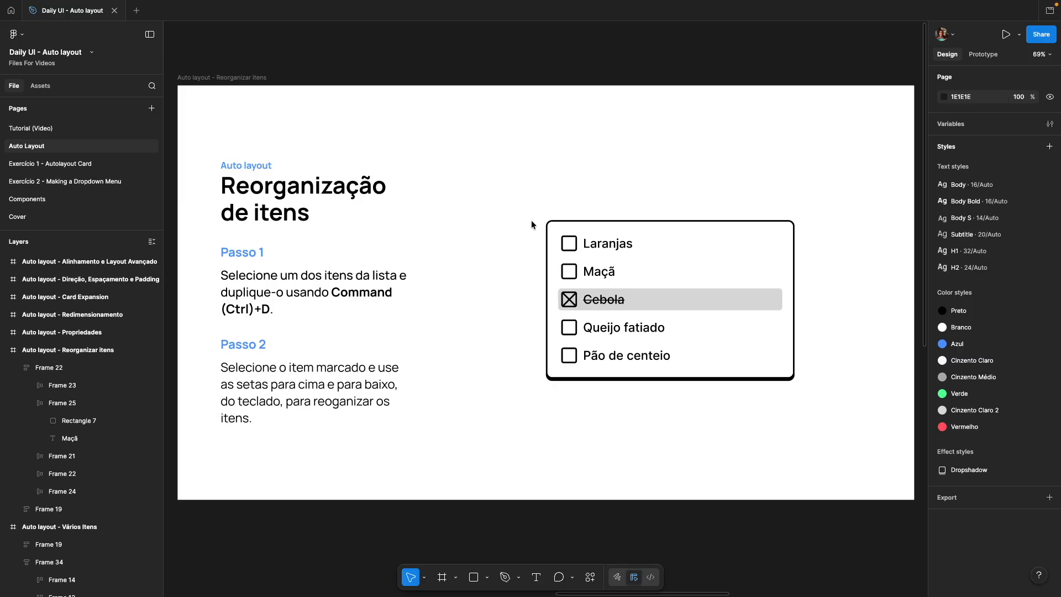
Step: Try moving the crossed-out Cebola item above Maçã, back below it and above it again
click(571, 308)
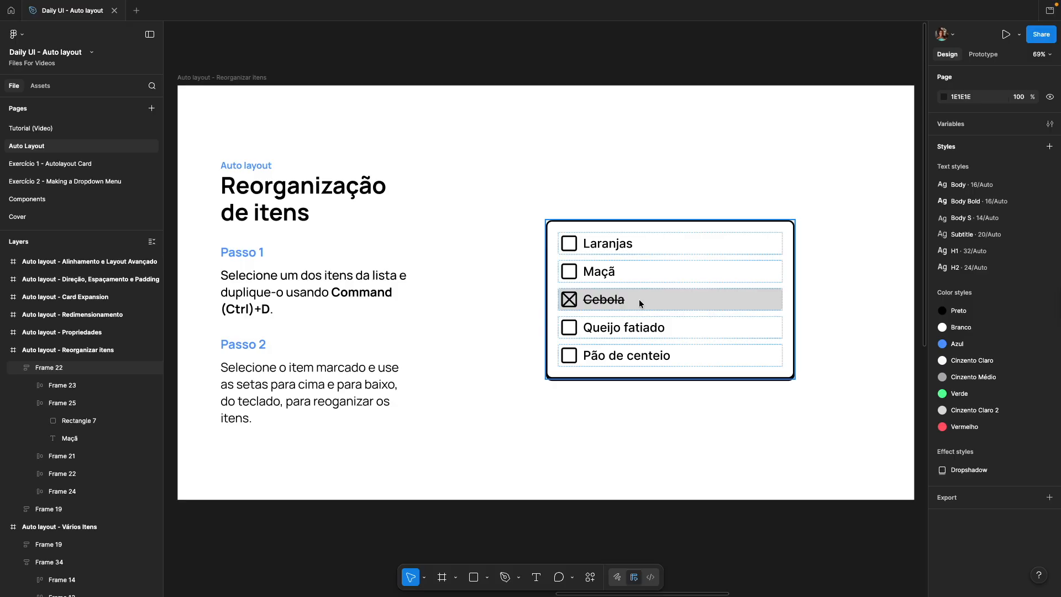
click(640, 303)
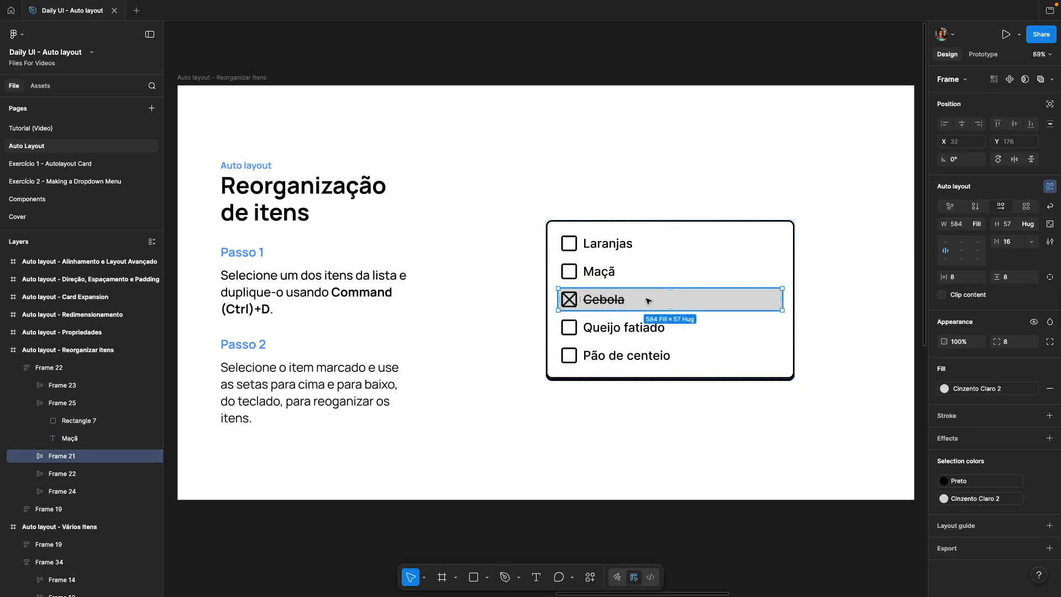
drag(649, 301, 646, 269)
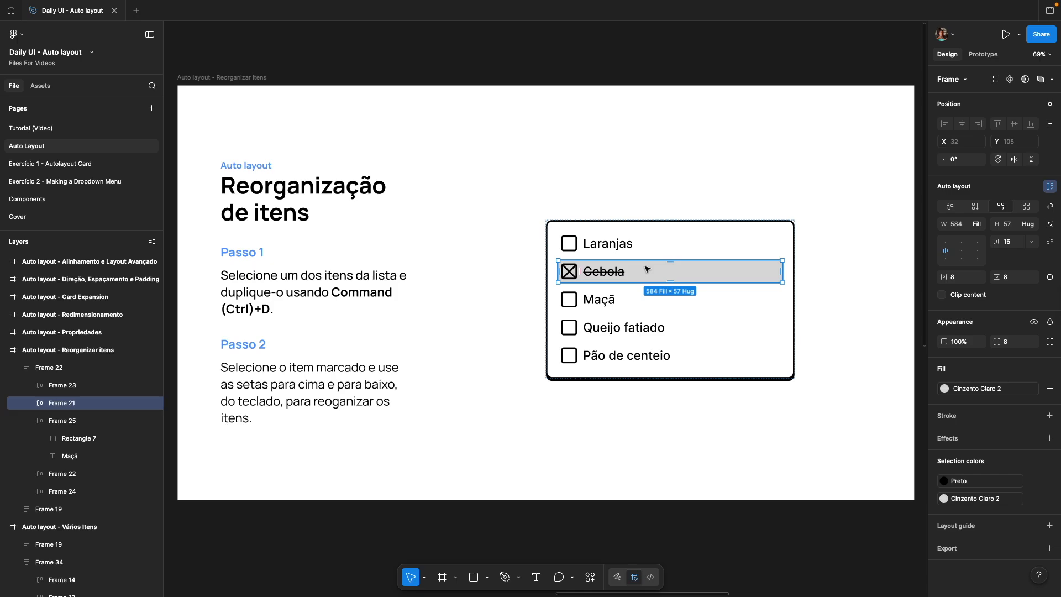
drag(646, 269, 647, 297)
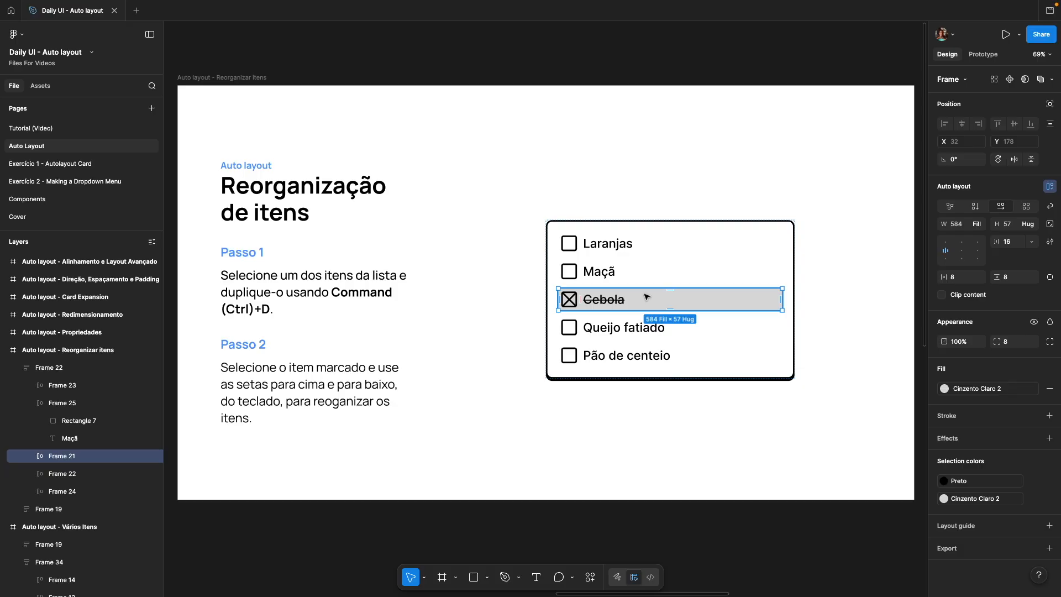
drag(647, 297, 647, 276)
mouse_move(648, 268)
mouse_down()
mouse_move(646, 398)
mouse_move(645, 270)
mouse_up()
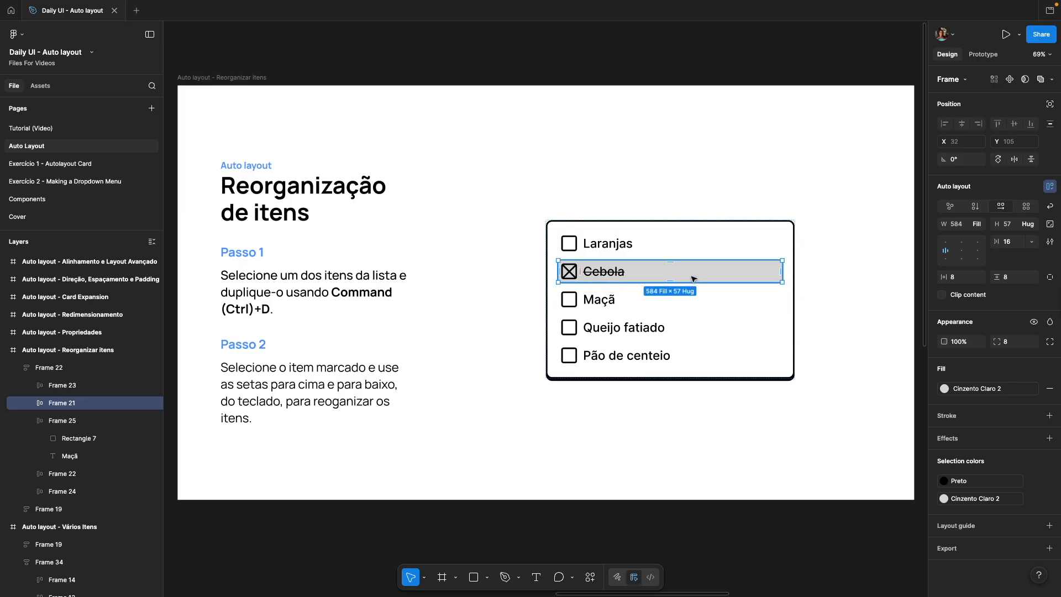
Step: Shift the Cebola item down and up through the list one place at a time, ending directly below Maçã
key(Down)
key(Down)
key(Down)
key(Up)
key(Up)
key(Up)
key(Up)
key(Down)
key(Down)
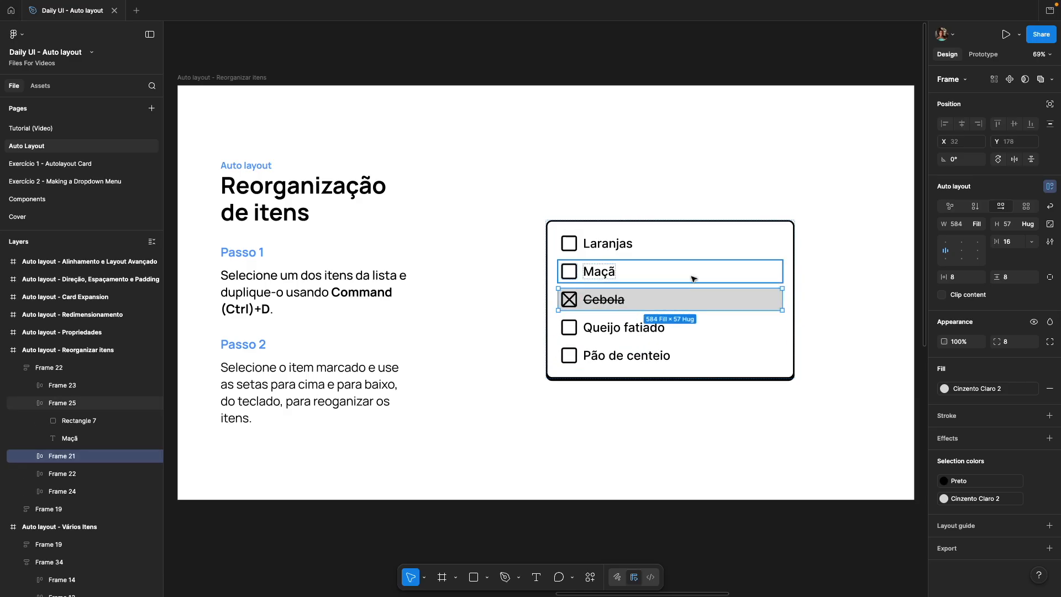
click(835, 275)
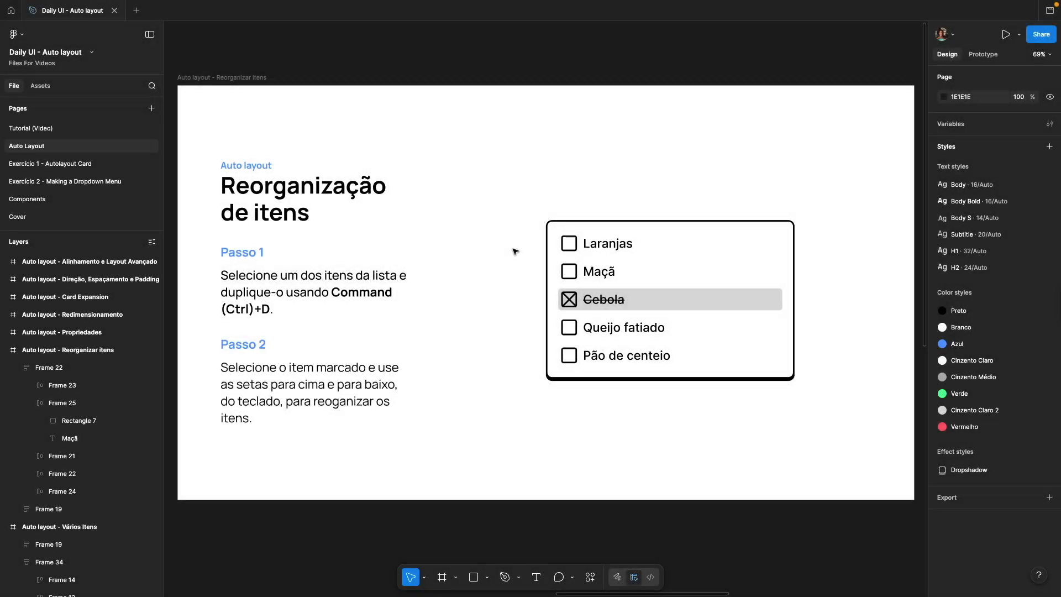
Step: Go to the Propriedades slide and select the Tarefa 1 card
key(n)
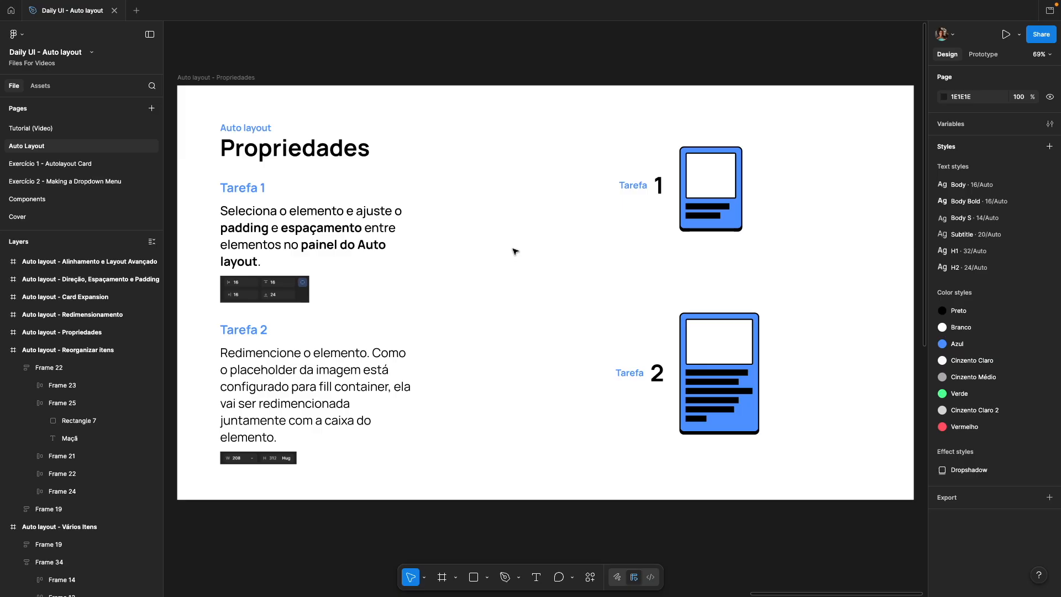
click(711, 166)
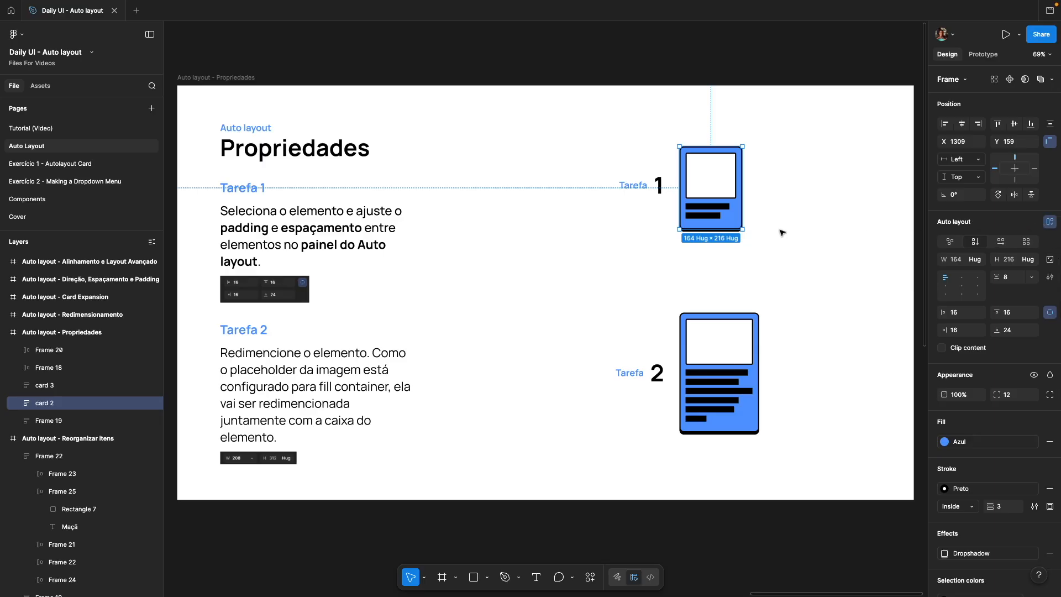
scroll(608, 231, right, 1)
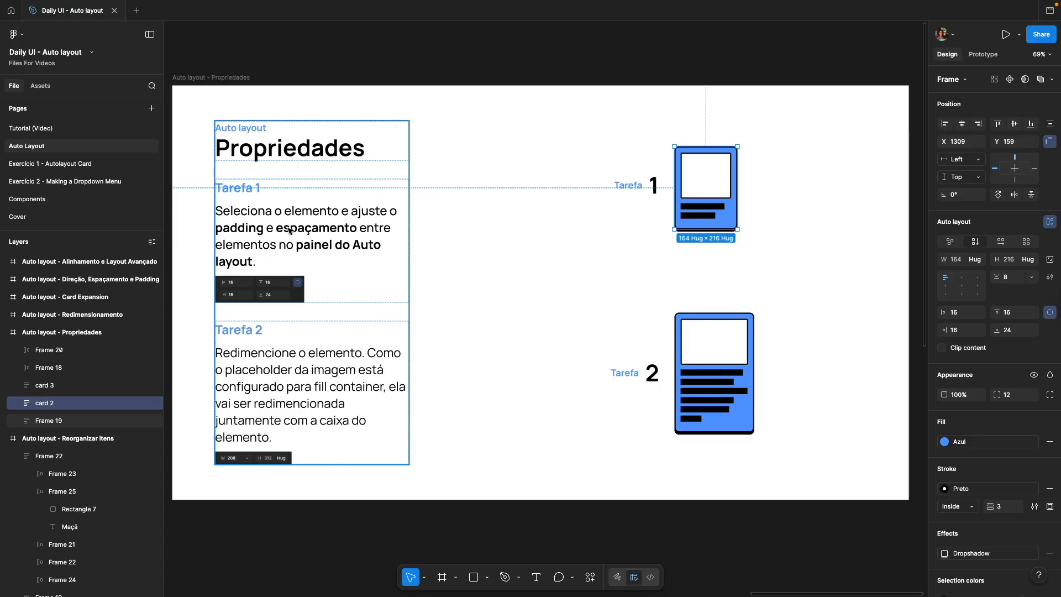
scroll(503, 238, left, 1)
scroll(502, 237, right, 1)
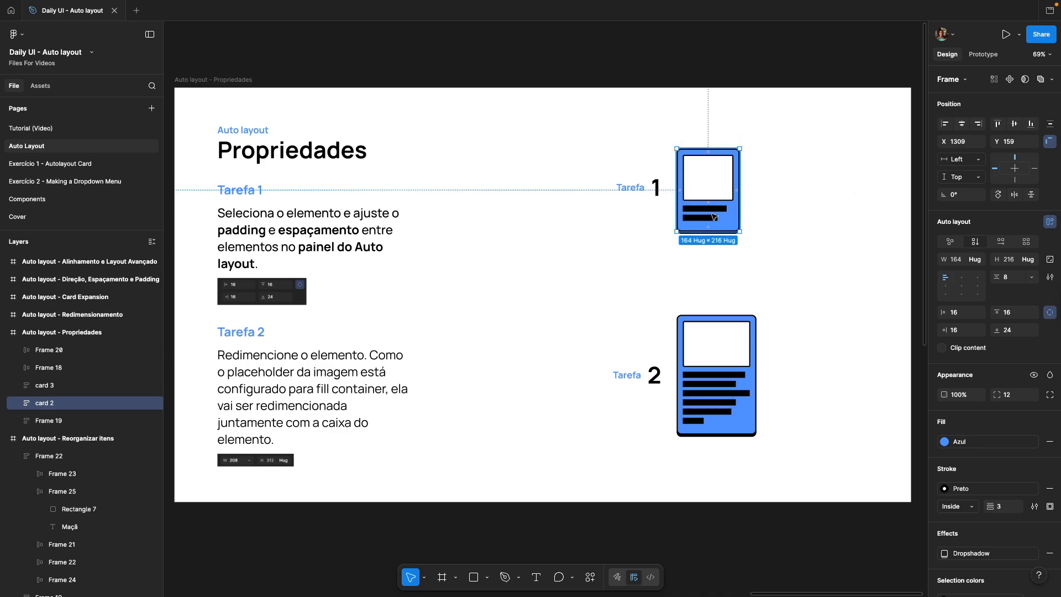
Step: Try a left padding of 61 on the Tarefa 1 card and restore it to 16
drag(944, 313, 994, 315)
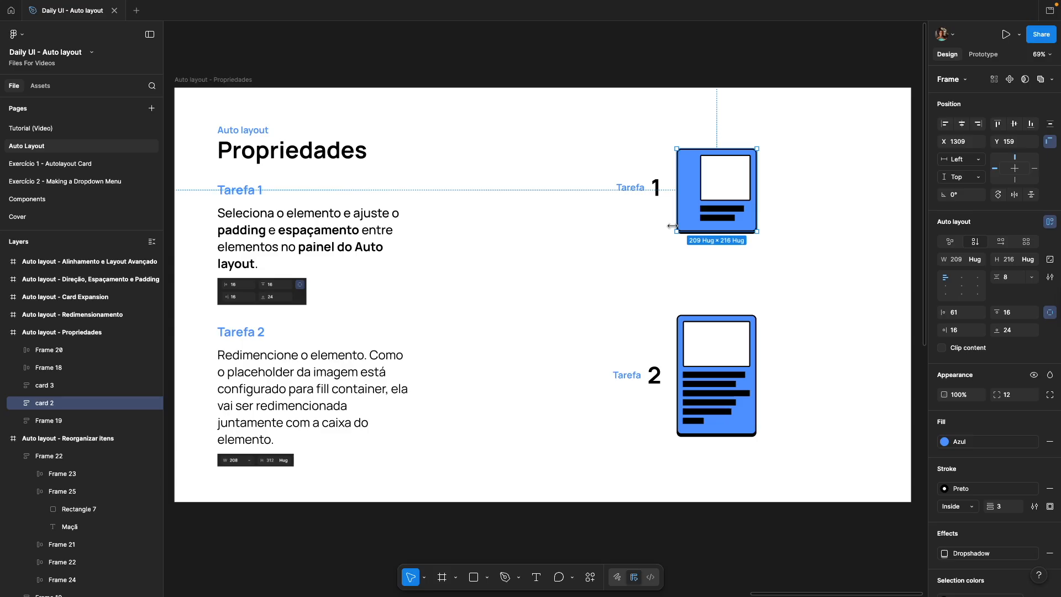
click(962, 313)
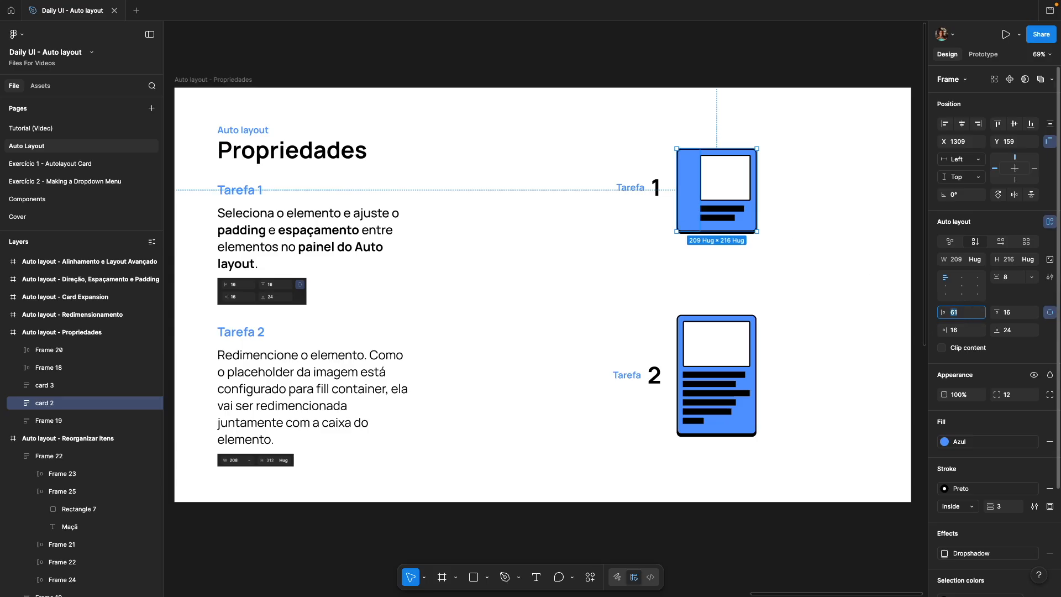
text(16)
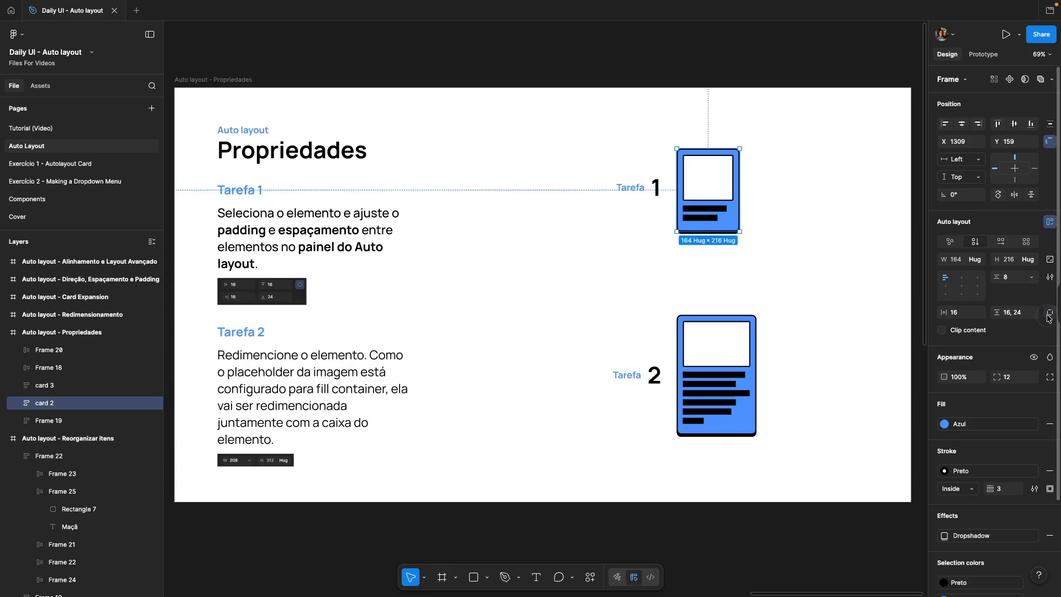
Step: Show the Tarefa 1 card's individual paddings and set the bottom padding to 16
click(1049, 313)
click(1050, 312)
click(955, 313)
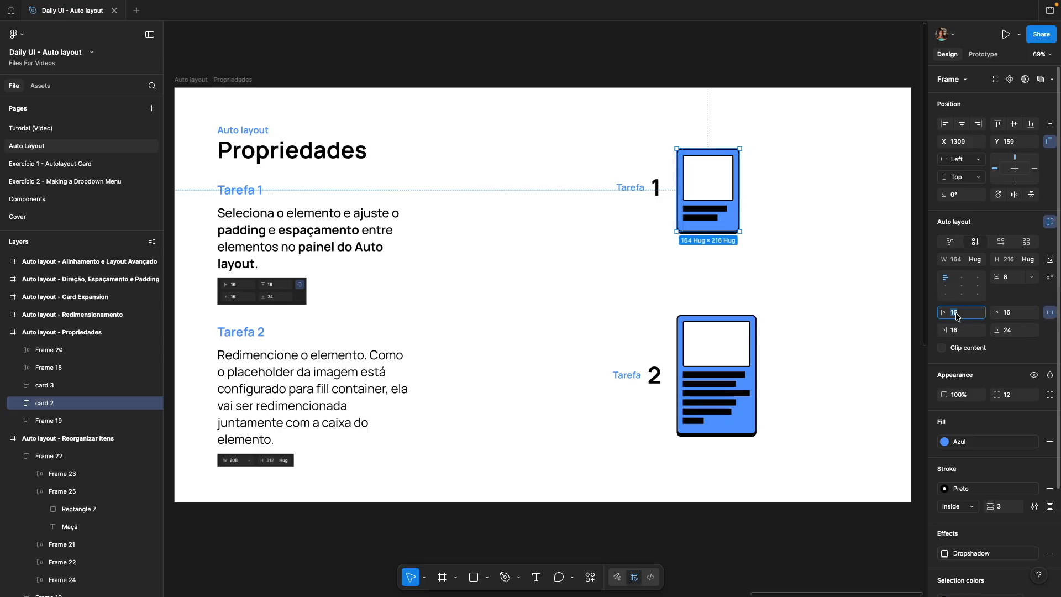
key(Tab)
key(Tab)
key(Tab)
text(16)
key(Return)
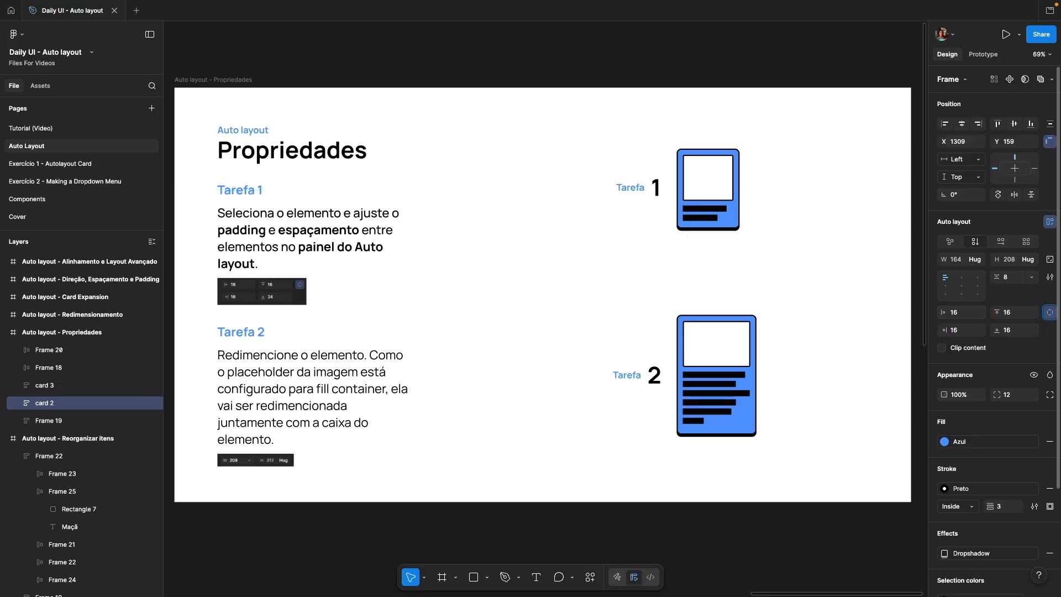
Step: Try adjusting the combined horizontal padding, undo the card's padding changes and reselect the Tarefa 1 card
click(1049, 315)
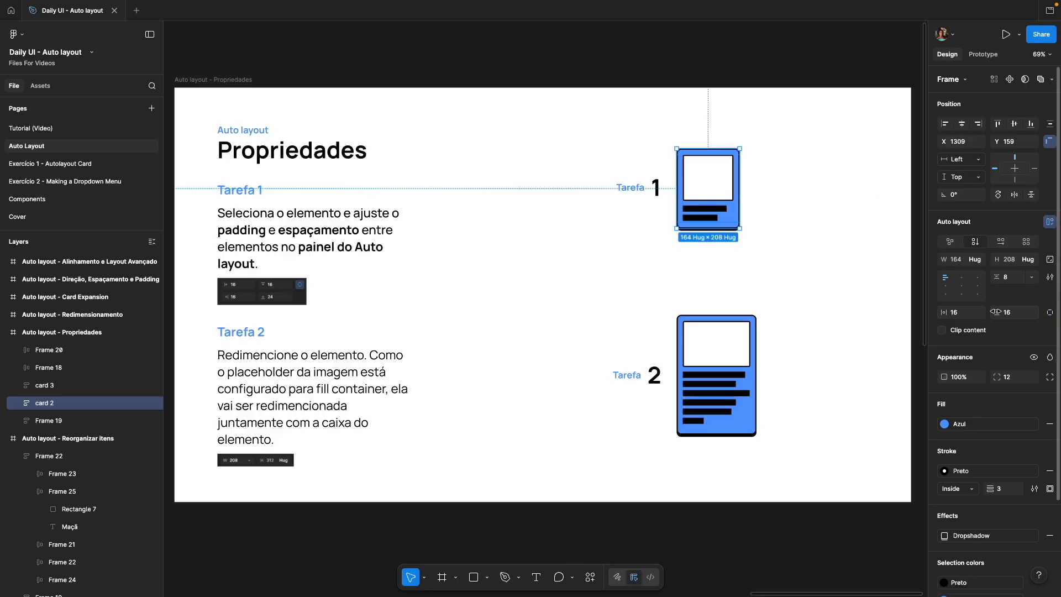
mouse_move(948, 312)
mouse_down()
mouse_move(983, 312)
mouse_move(840, 310)
mouse_move(1014, 314)
mouse_move(946, 312)
mouse_up()
key(super+z)
key(super+z)
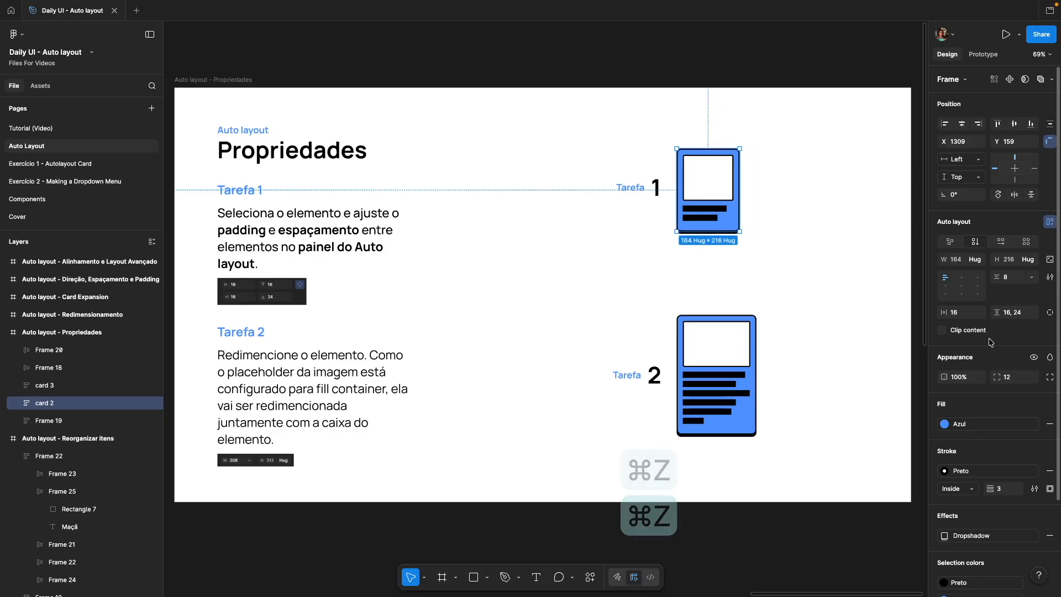
key(super+shift+z)
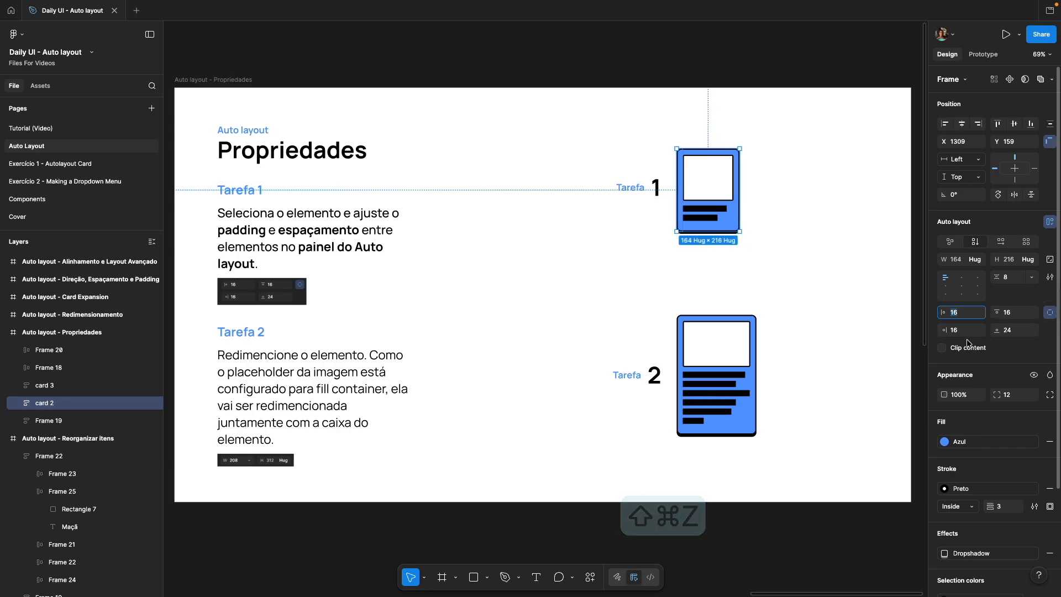
click(777, 182)
click(708, 193)
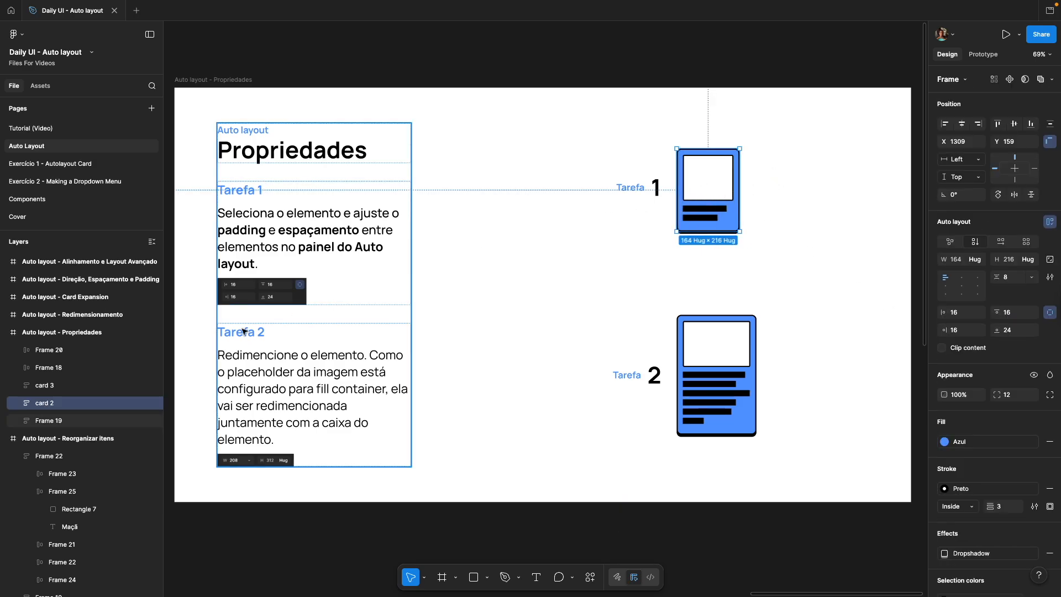
Step: Expand the card 2 layer and examine its image group and text layer one by one
click(16, 405)
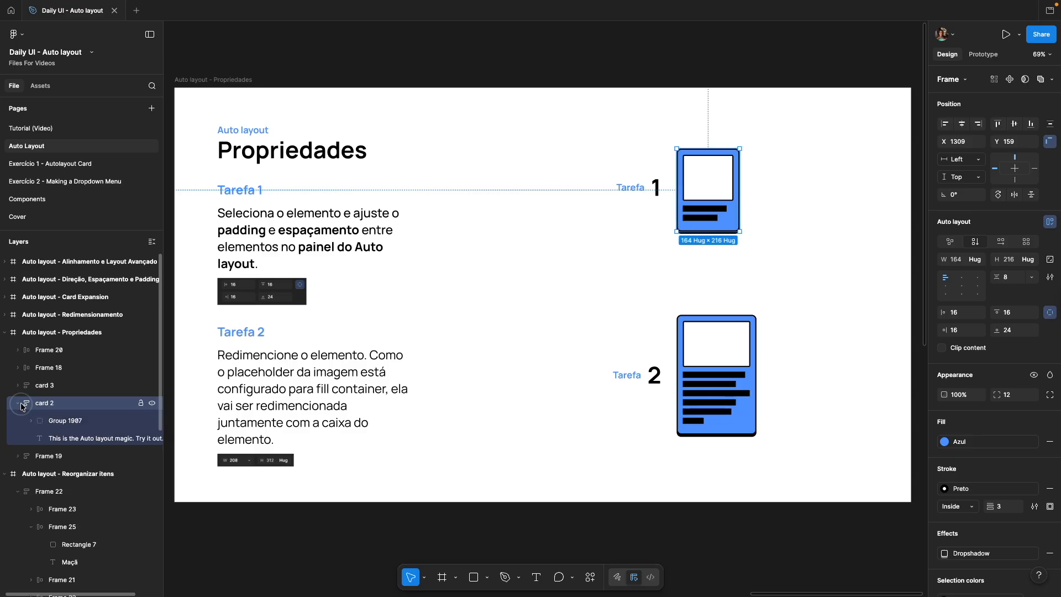
click(61, 424)
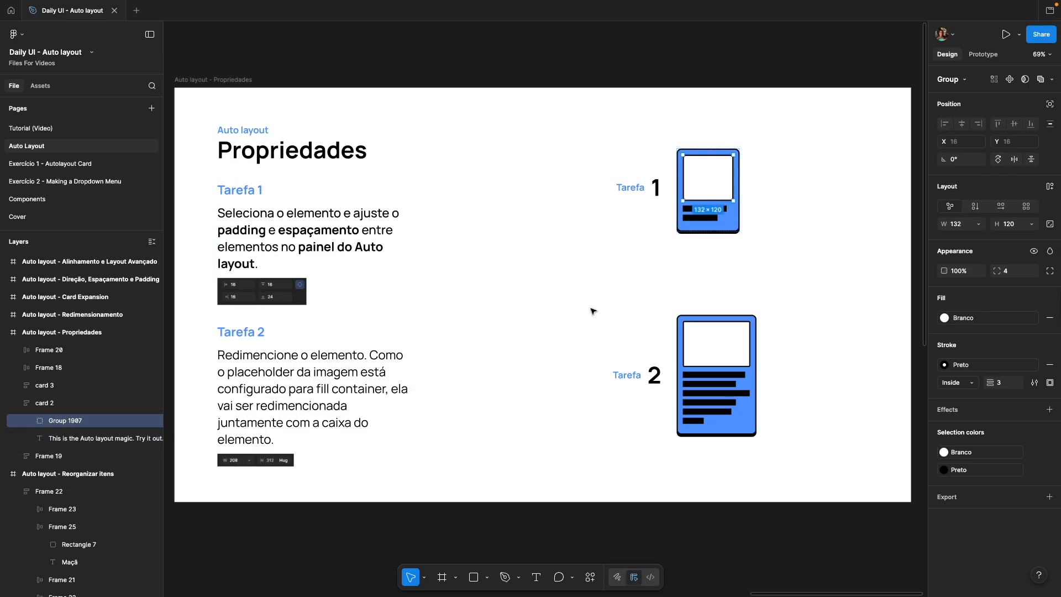
click(83, 441)
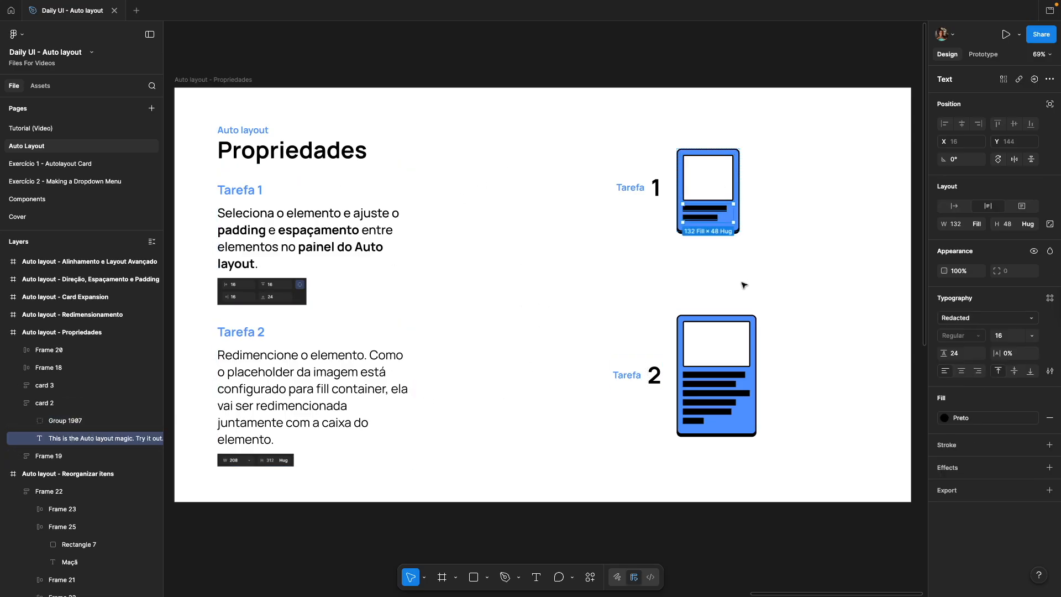
Step: Try vertical gaps of 61 and 0 between the Tarefa 1 card's objects and restore the gap to 8
click(795, 251)
click(721, 177)
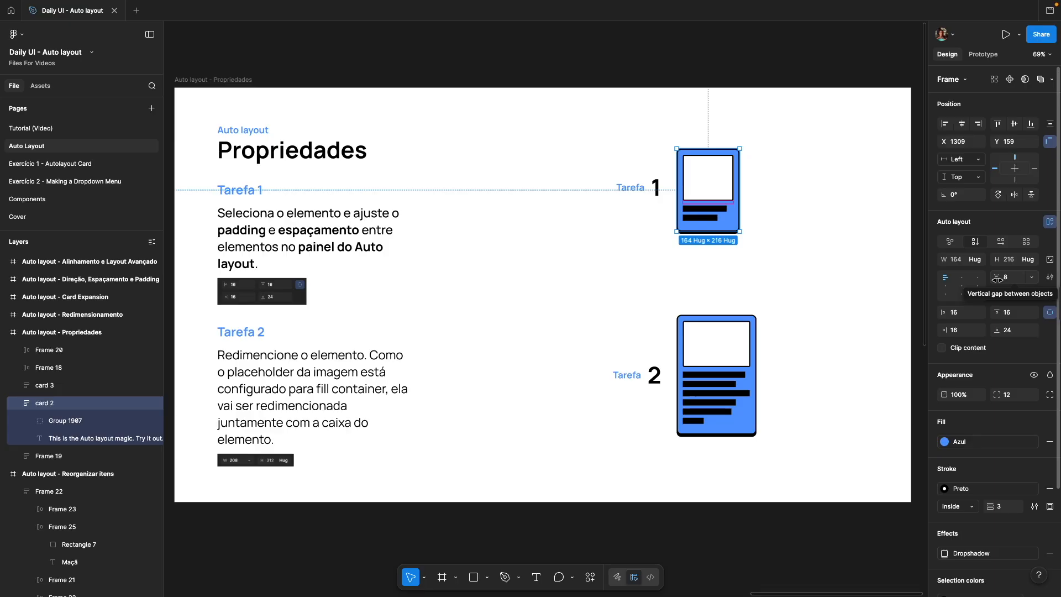
drag(997, 279, 1038, 281)
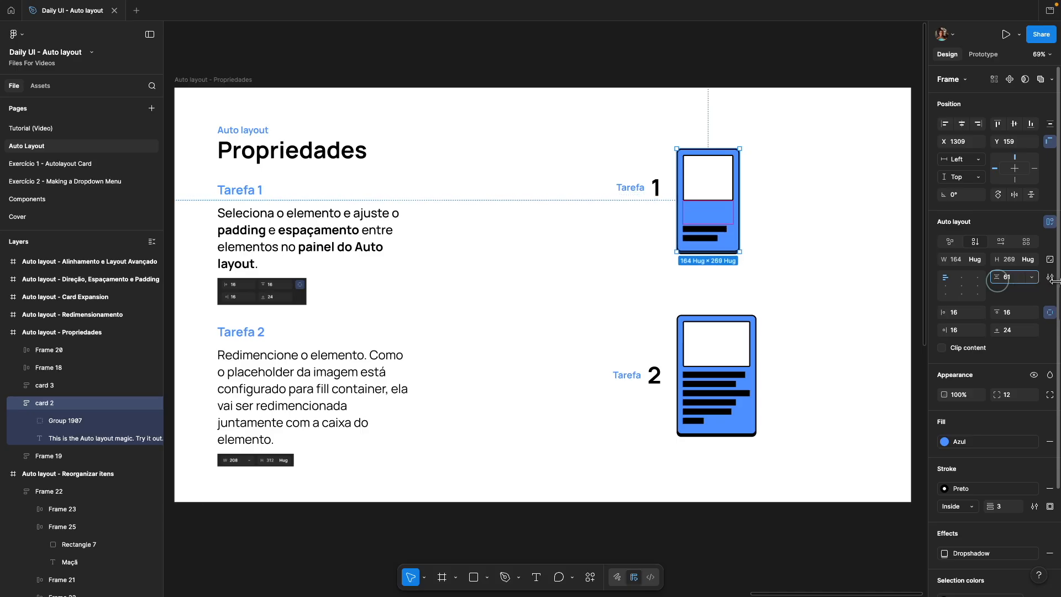
click(1007, 277)
text(0)
key(Return)
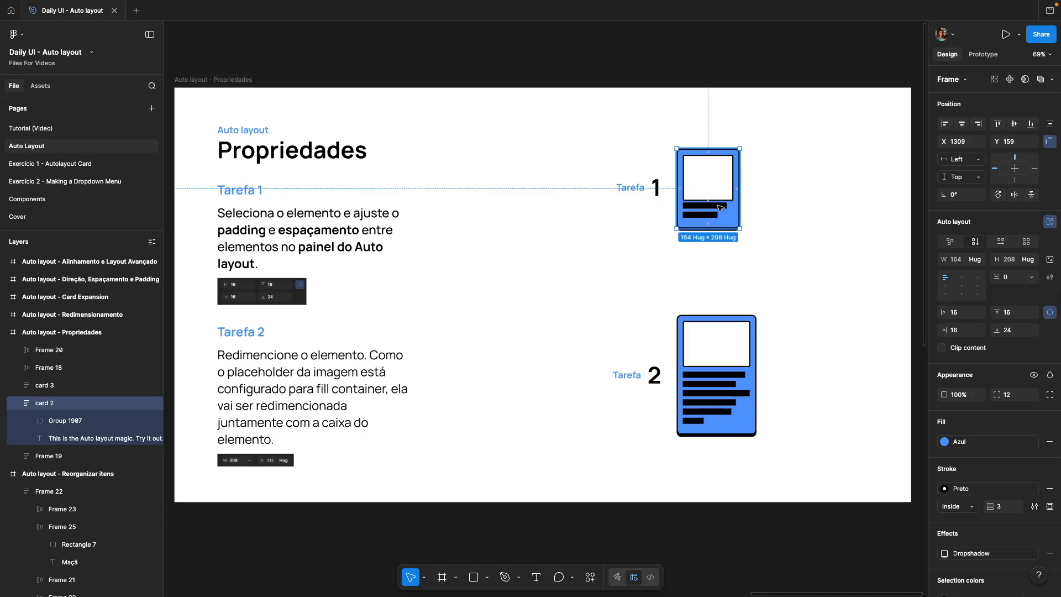
click(1005, 281)
text(8)
key(Return)
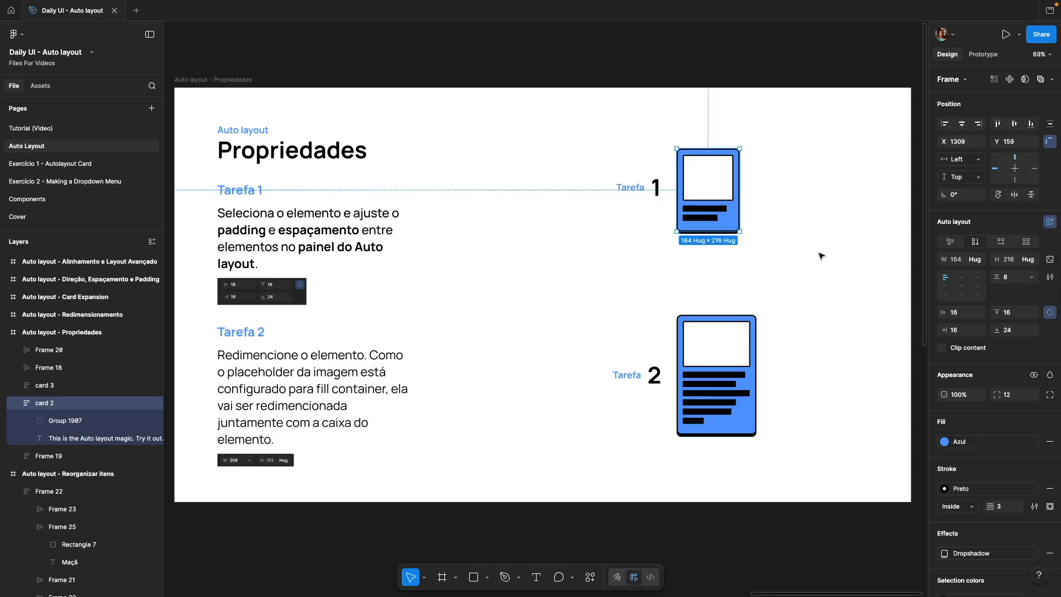
click(771, 216)
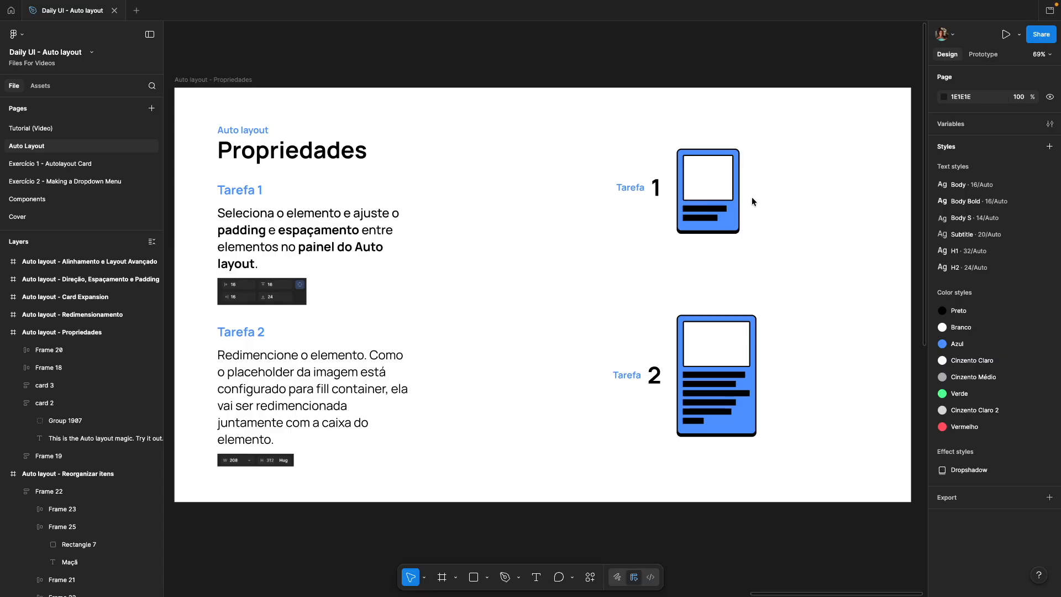
Step: Inspect the Tarefa 1 card, the Tarefa 2 card and the Tarefa 2 image placeholder's sizing
click(726, 197)
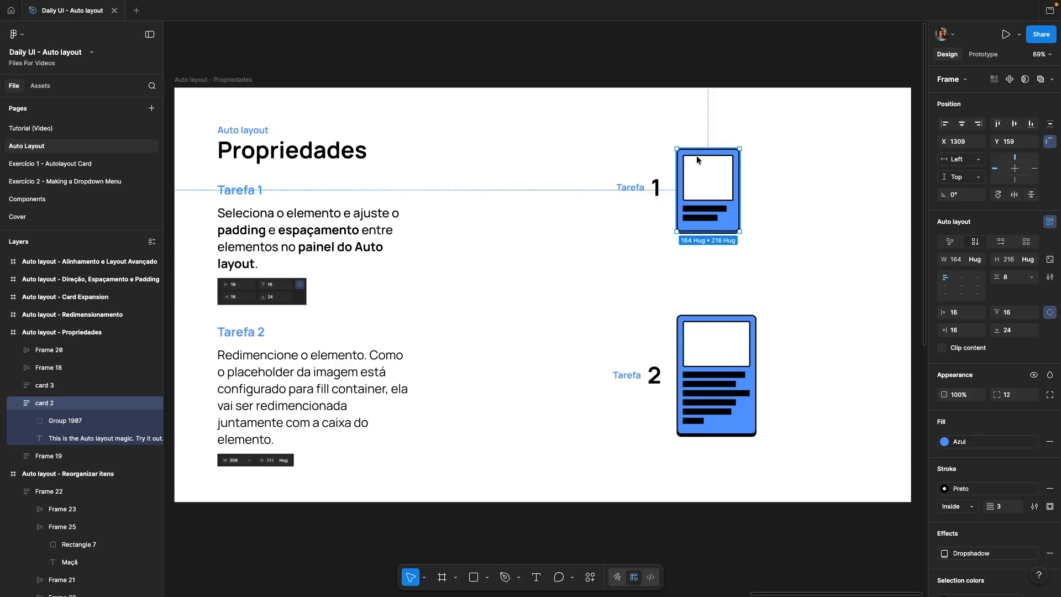
click(814, 536)
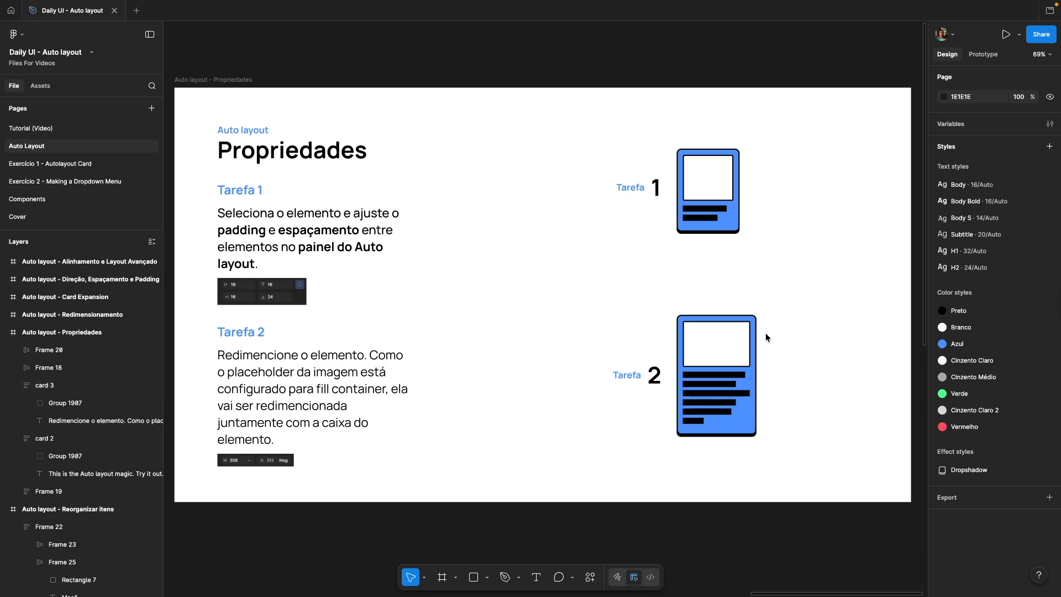
click(753, 319)
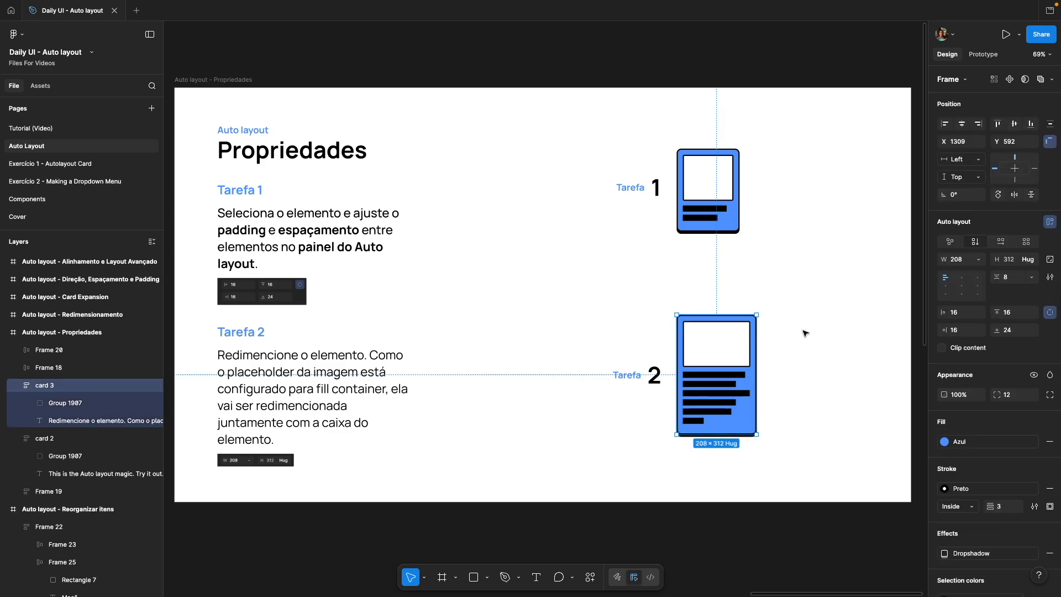
click(731, 340)
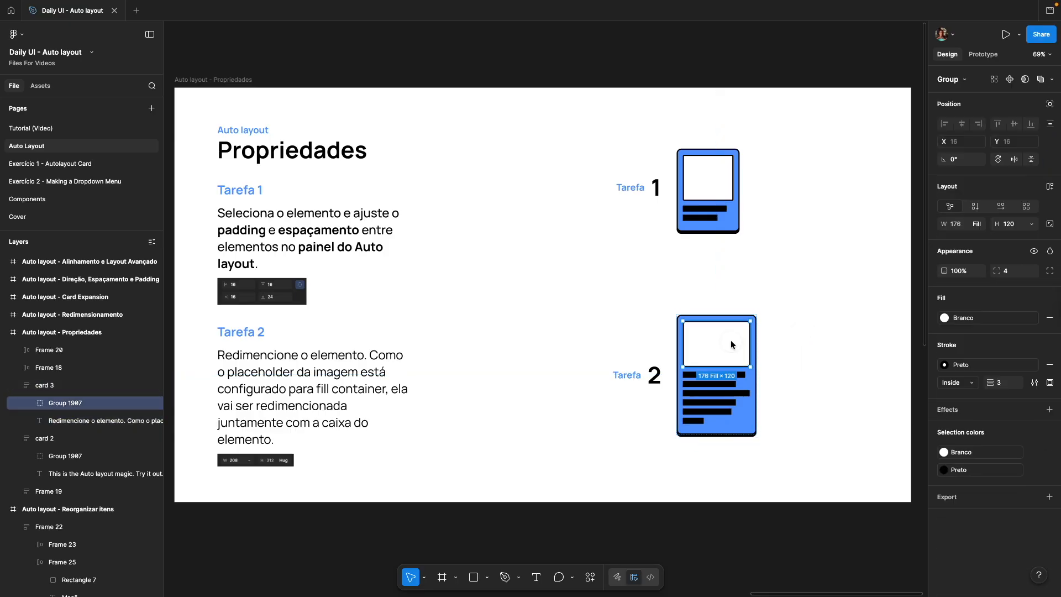
click(785, 369)
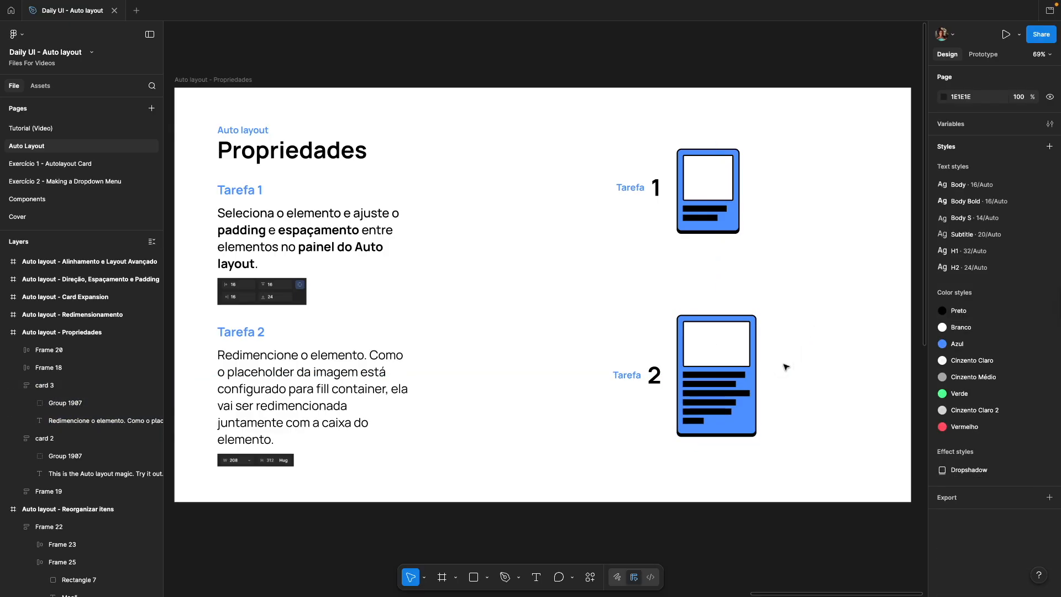
Step: Widen the Tarefa 2 card to about 246, checking its image placeholder's width between the two resizes
click(707, 315)
drag(803, 368, 777, 388)
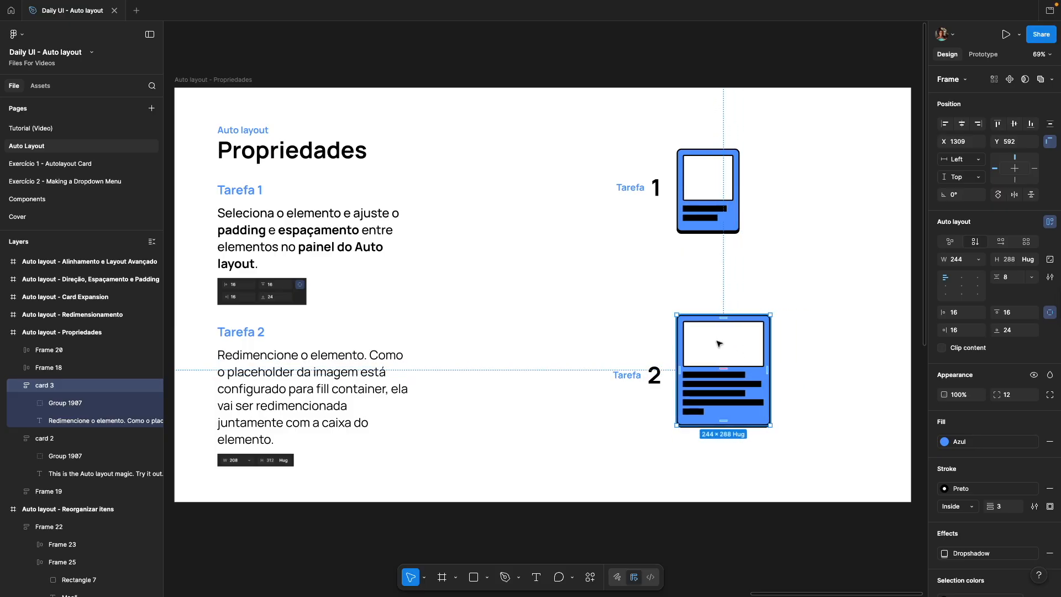
click(719, 343)
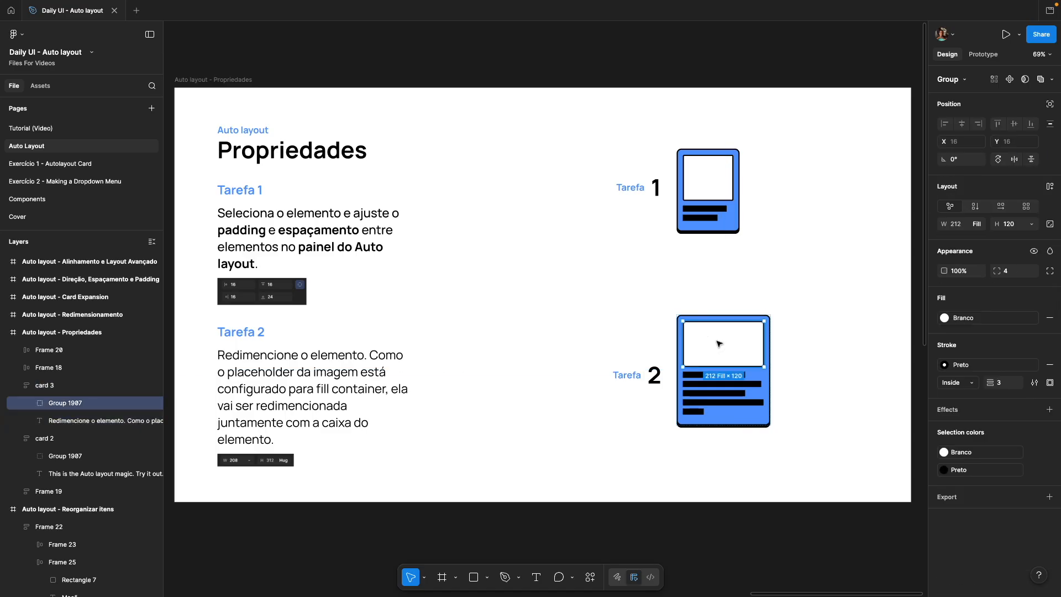
click(780, 334)
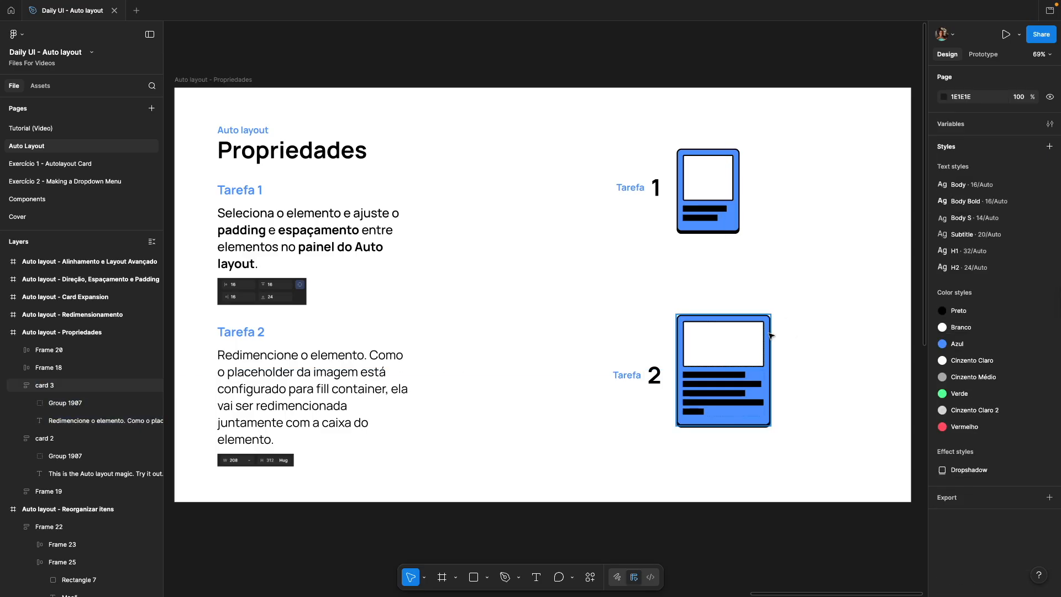
click(770, 342)
mouse_move(769, 341)
mouse_down()
mouse_move(818, 343)
mouse_move(757, 343)
mouse_move(770, 343)
mouse_up()
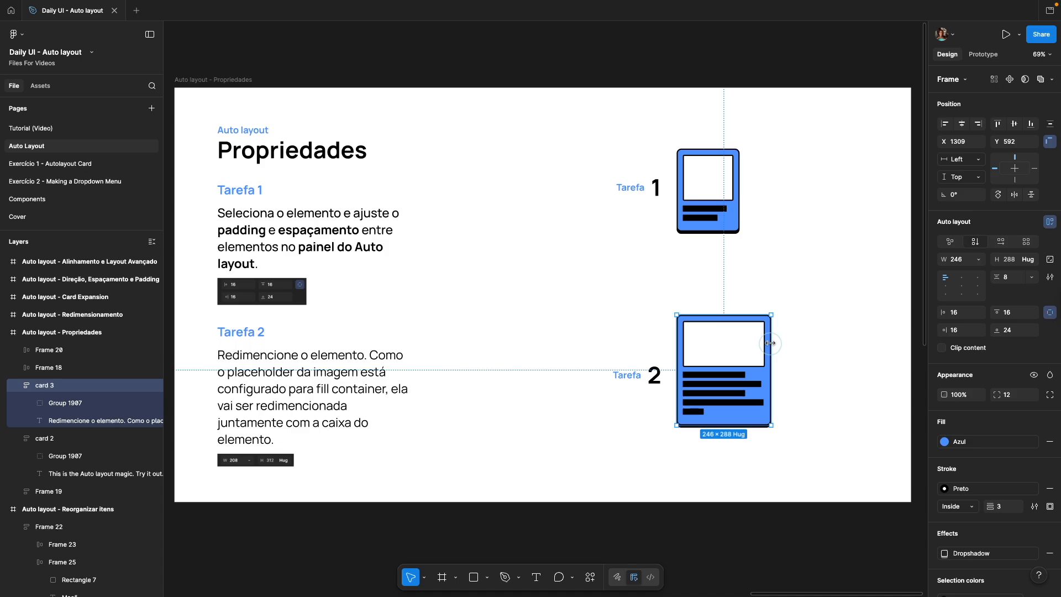
Step: Examine the width sizing options of the Tarefa 2 card's image placeholder and leave it on Fill container
click(720, 362)
click(737, 377)
click(733, 361)
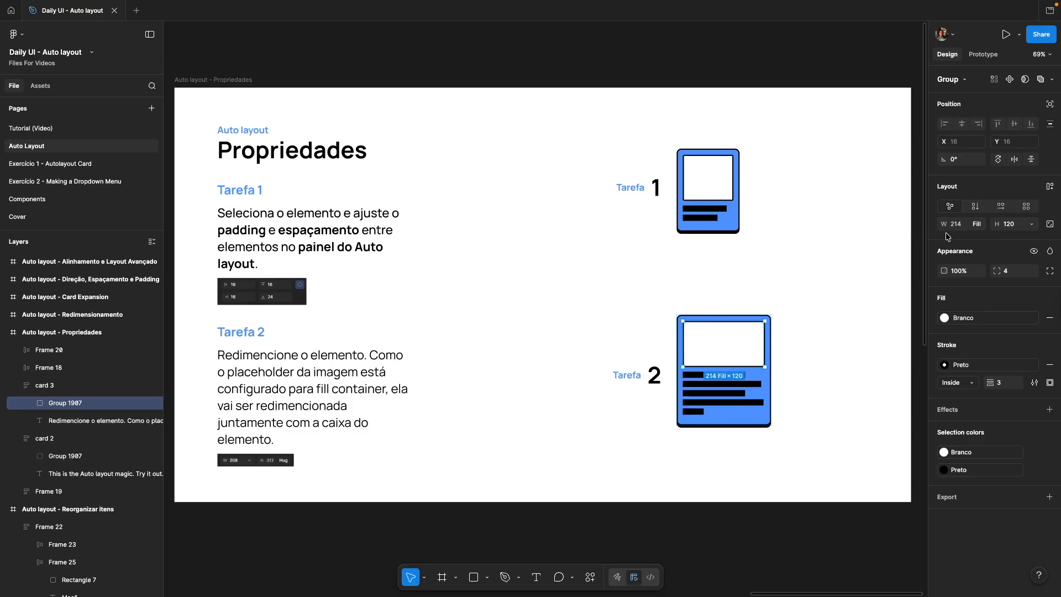
click(979, 225)
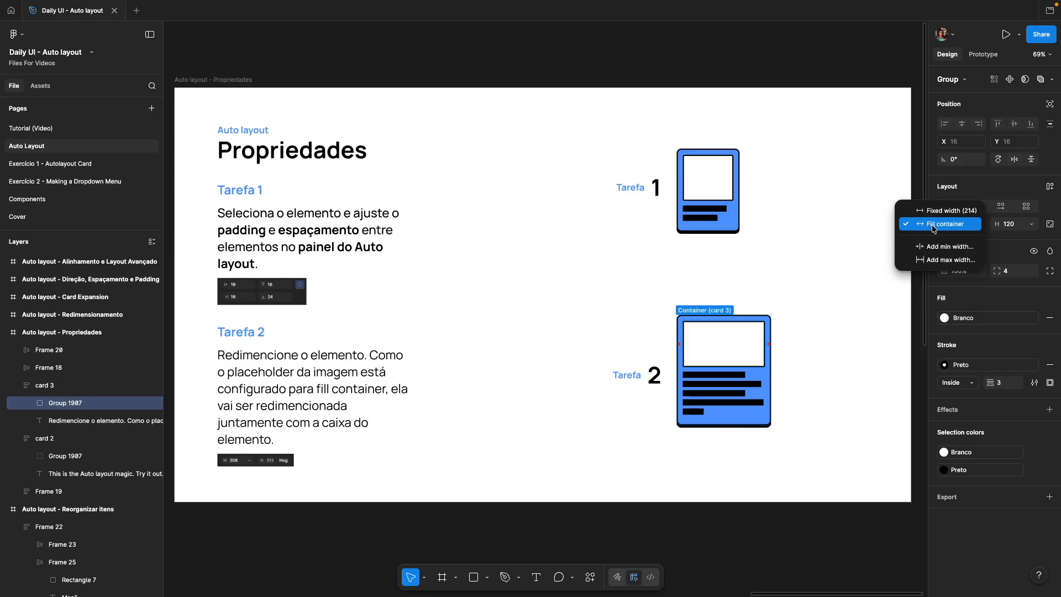
click(766, 283)
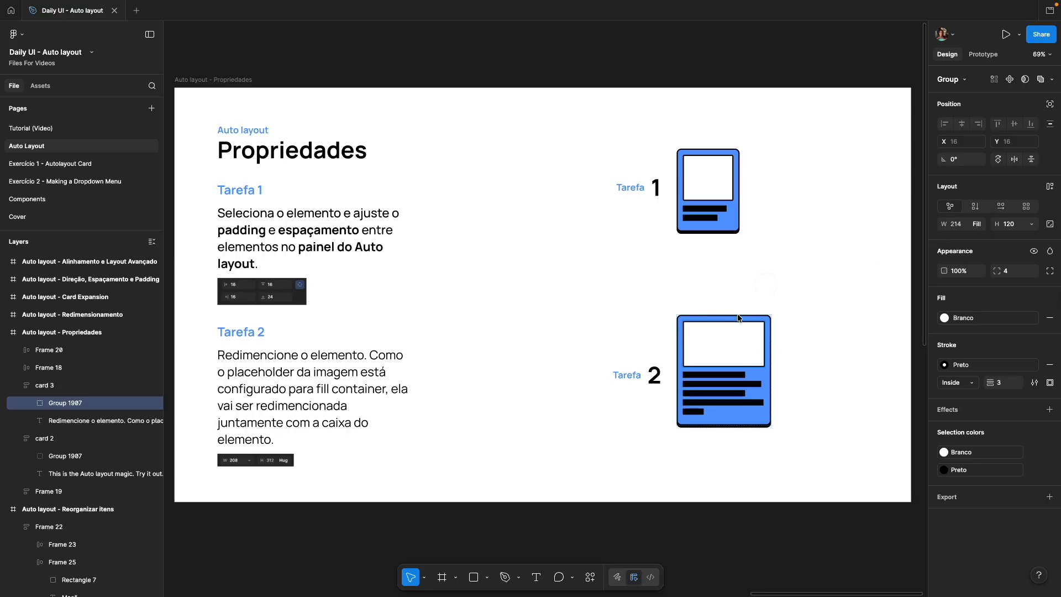
click(705, 314)
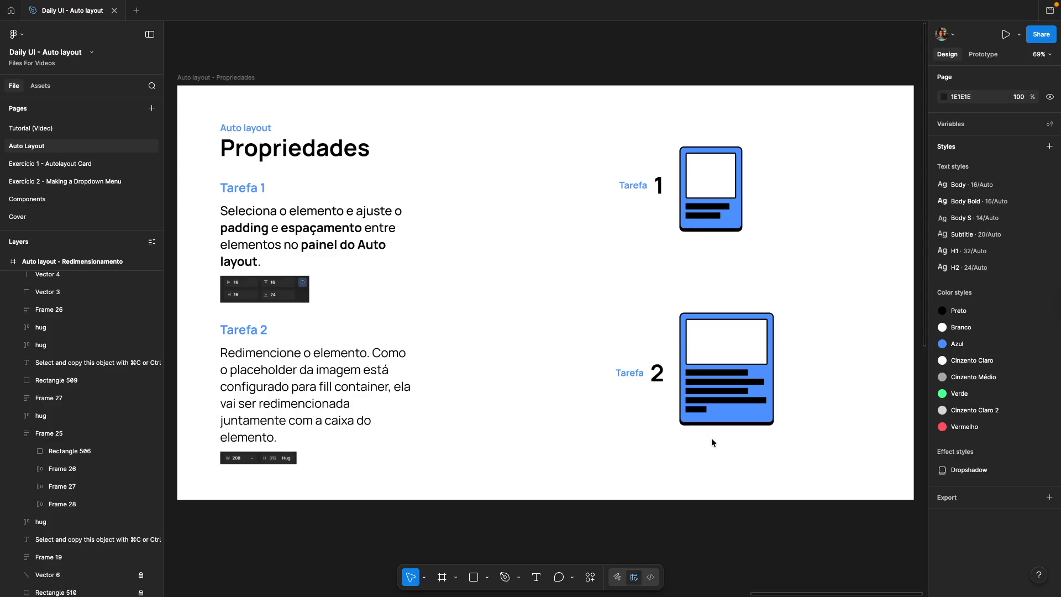
Step: Go to the Redimensionamento slide and examine the height sizing options of the Fixed x Hug card
key(n)
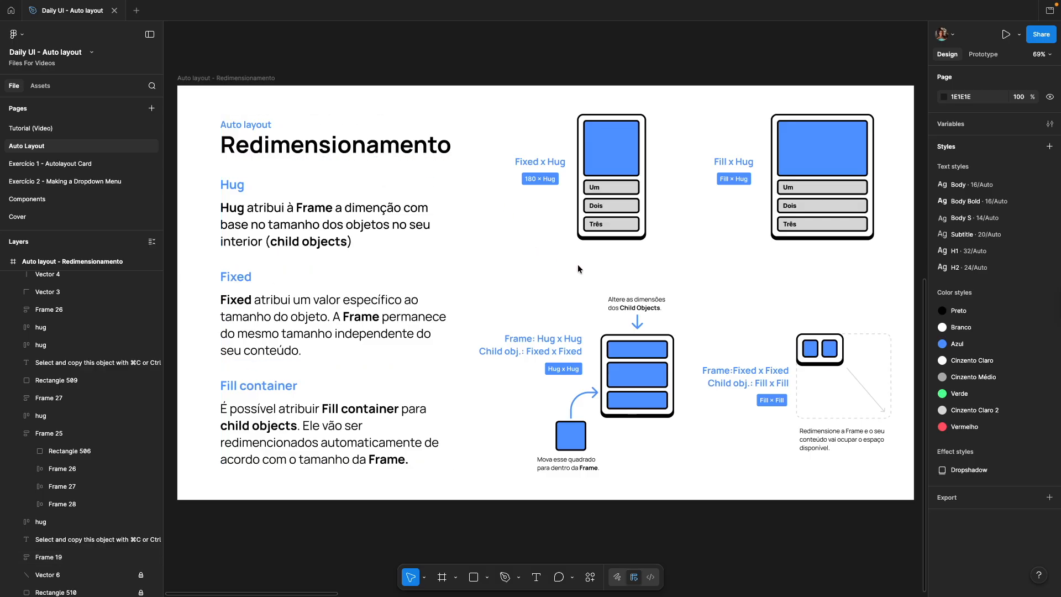
click(612, 140)
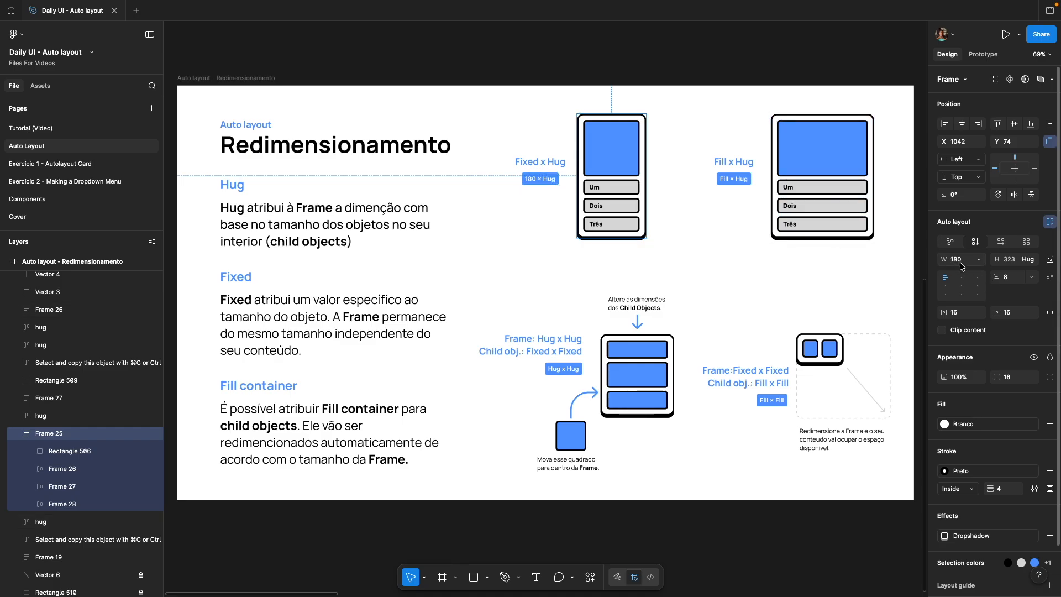
click(1032, 261)
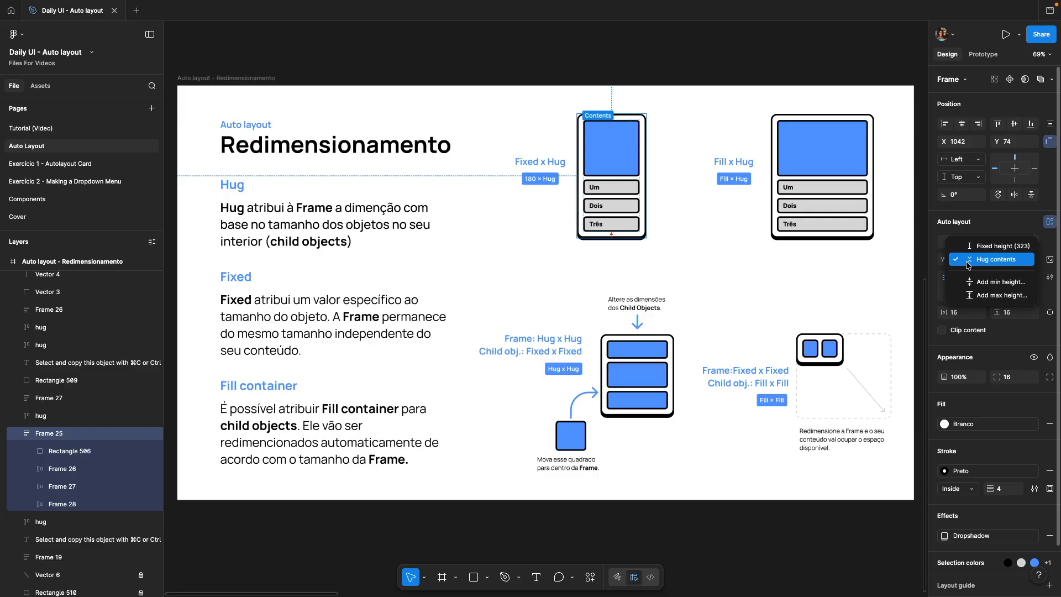
click(686, 230)
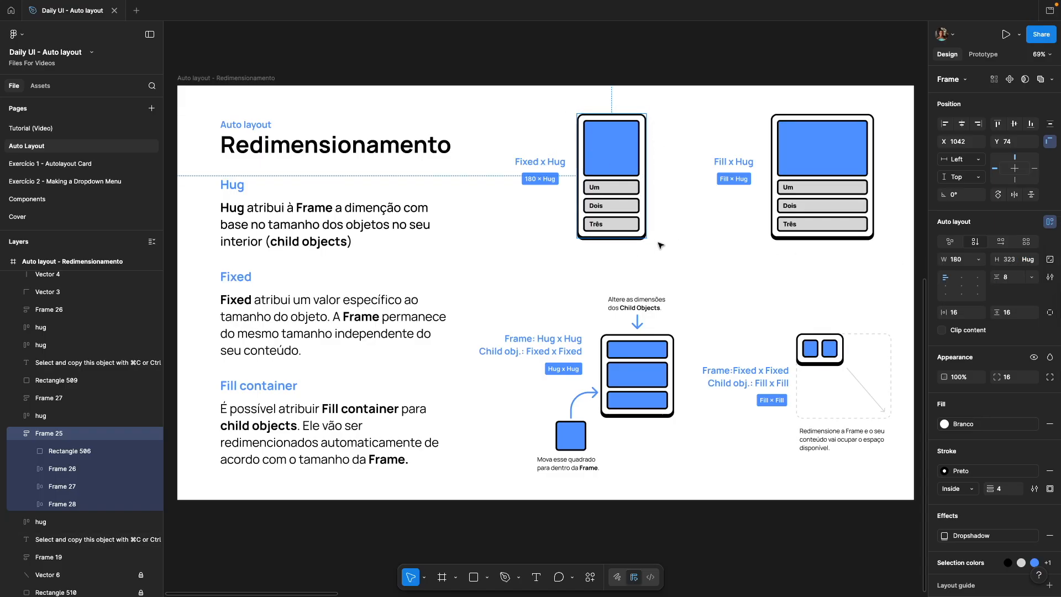
click(571, 259)
Step: Duplicate the Três item in the Fixed x Hug card and change the copy's text to "Quatro"
click(607, 206)
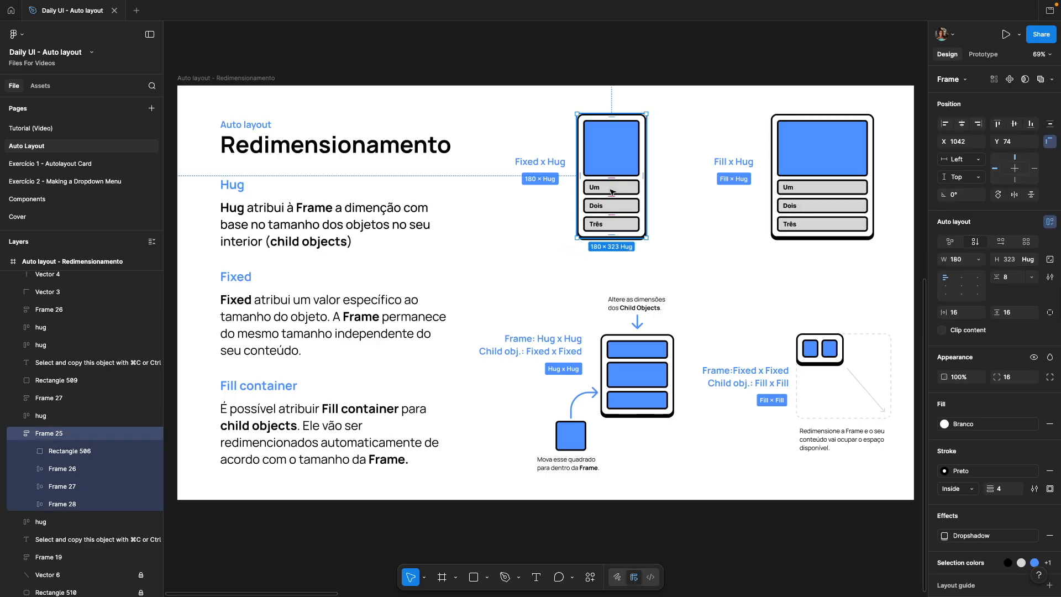
click(607, 224)
key(super+d)
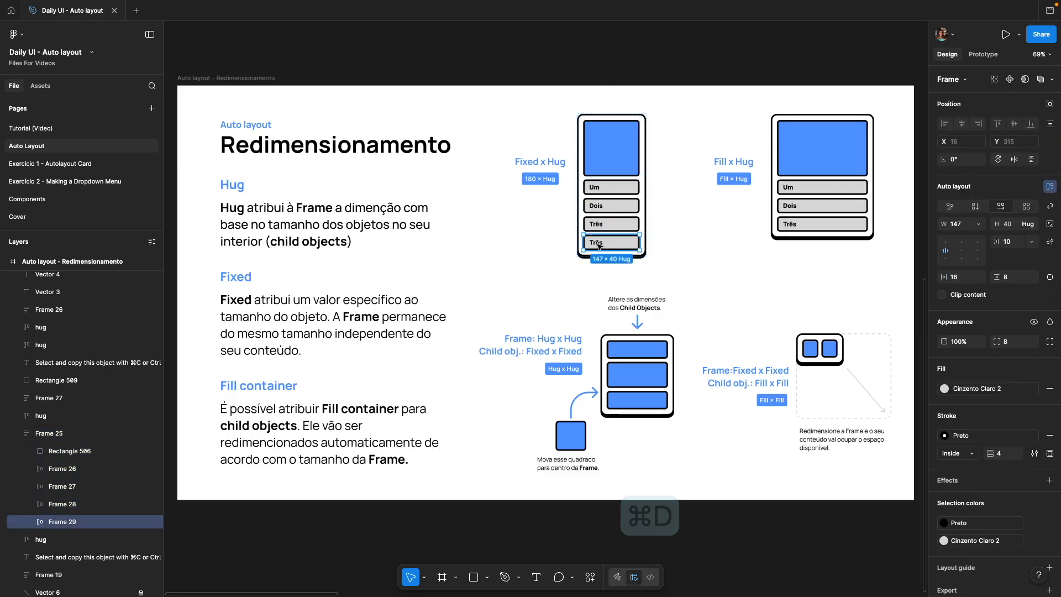
double_click(599, 245)
double_click(598, 245)
text(Quatro)
key(Escape)
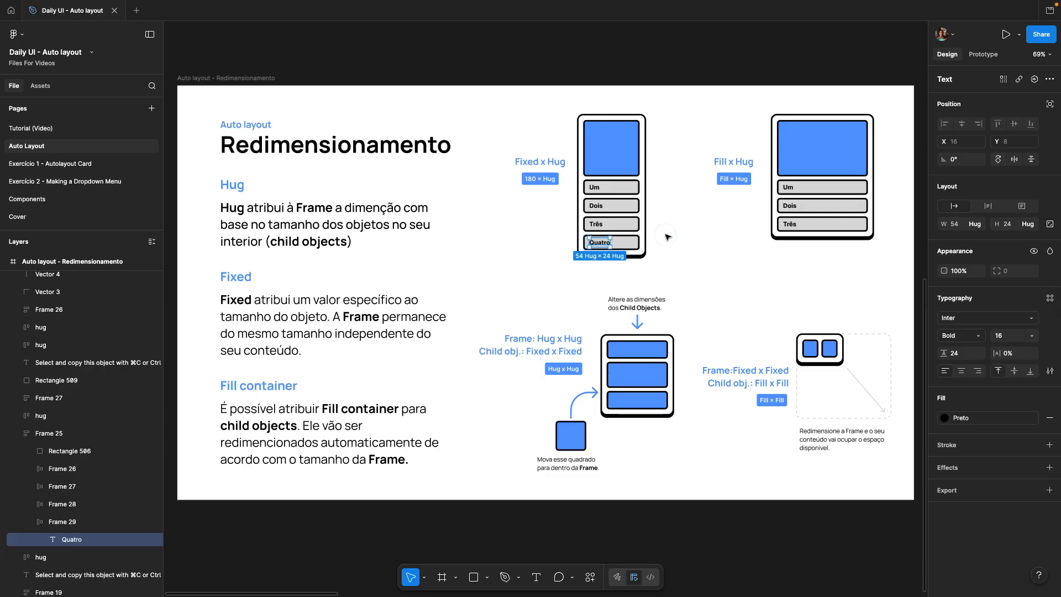
click(663, 201)
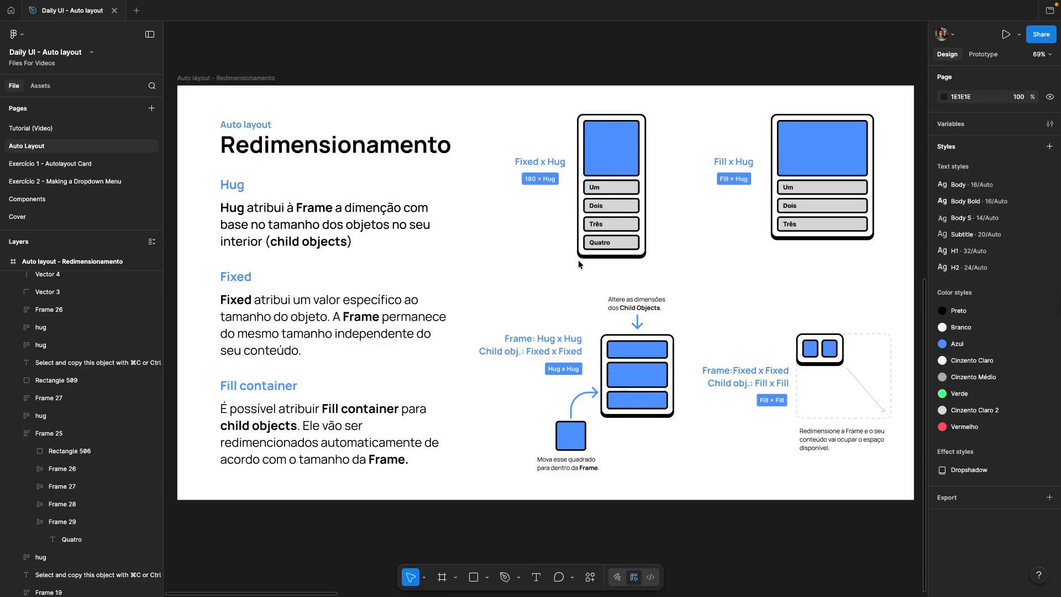
Step: Delete the Quatro item from the Fixed x Hug card
click(599, 247)
click(599, 247)
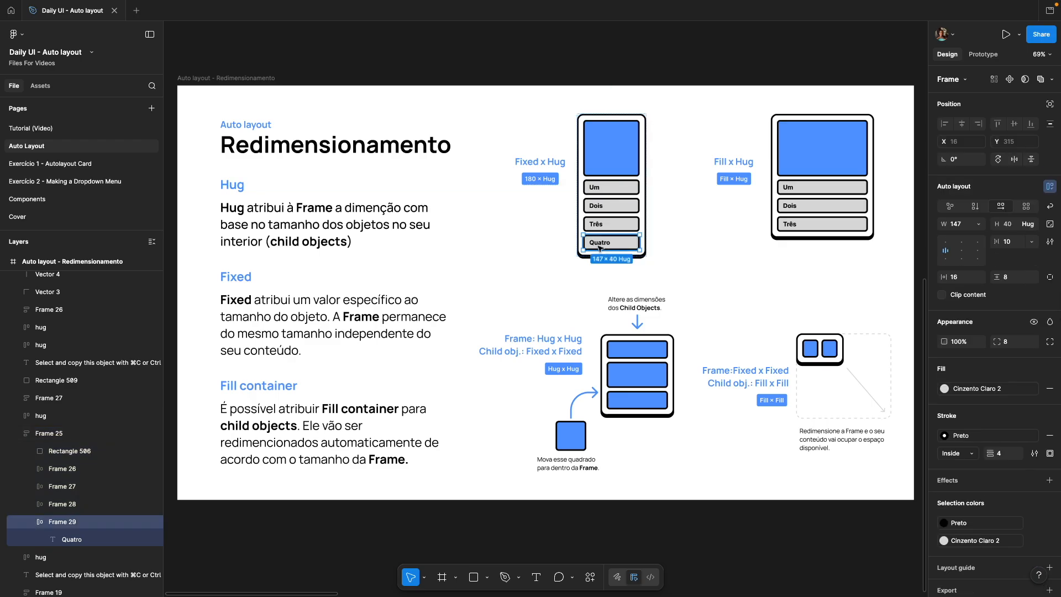
key(Delete)
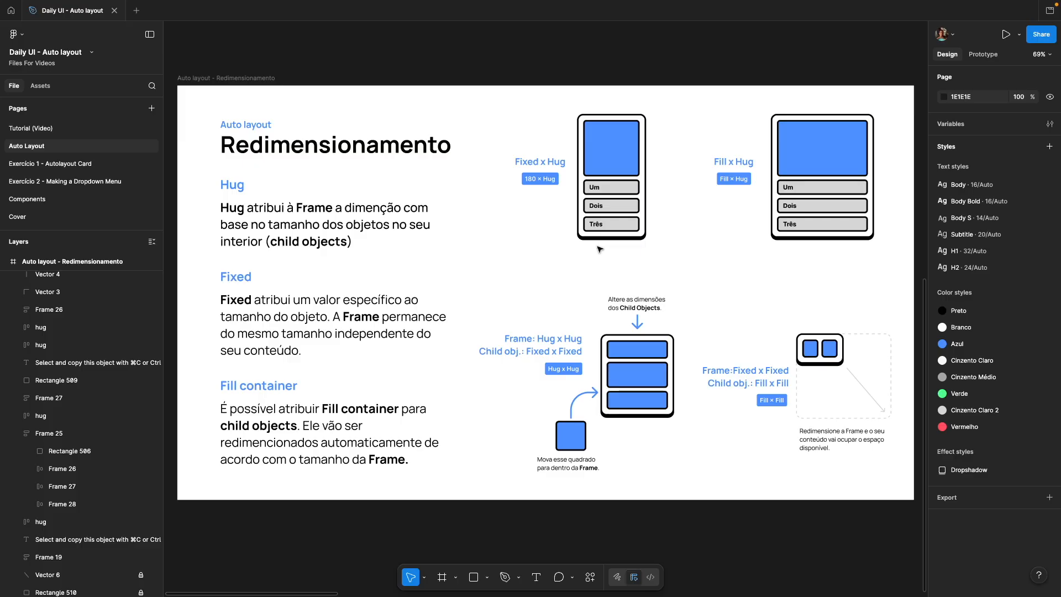
Step: Select the Fill x Hug card for comparison and try widening the Fixed x Hug card
scroll(737, 223, right, 2)
click(807, 162)
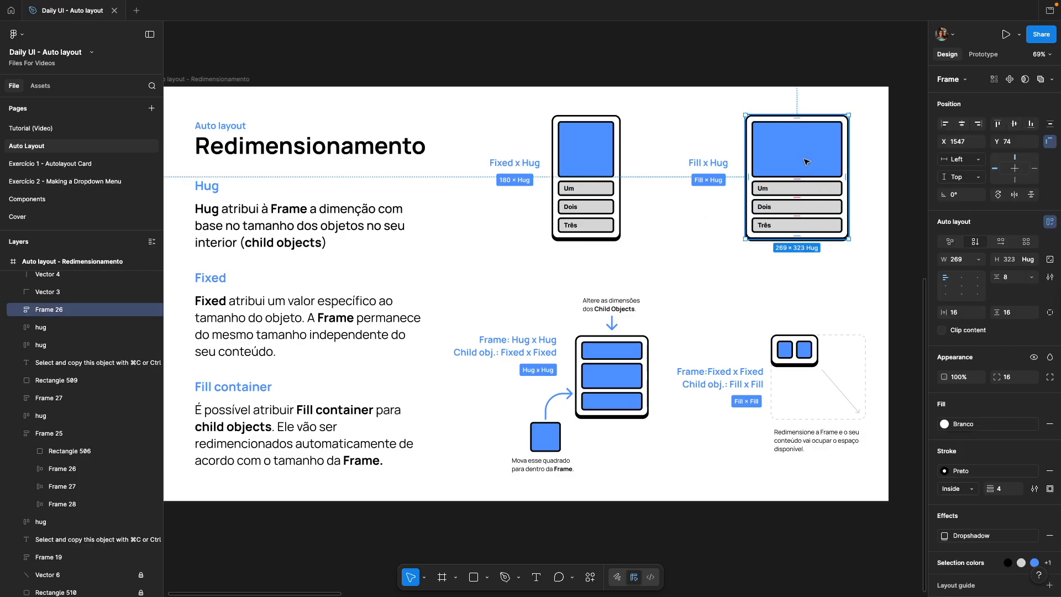
click(589, 160)
drag(620, 172, 662, 170)
double_click(593, 163)
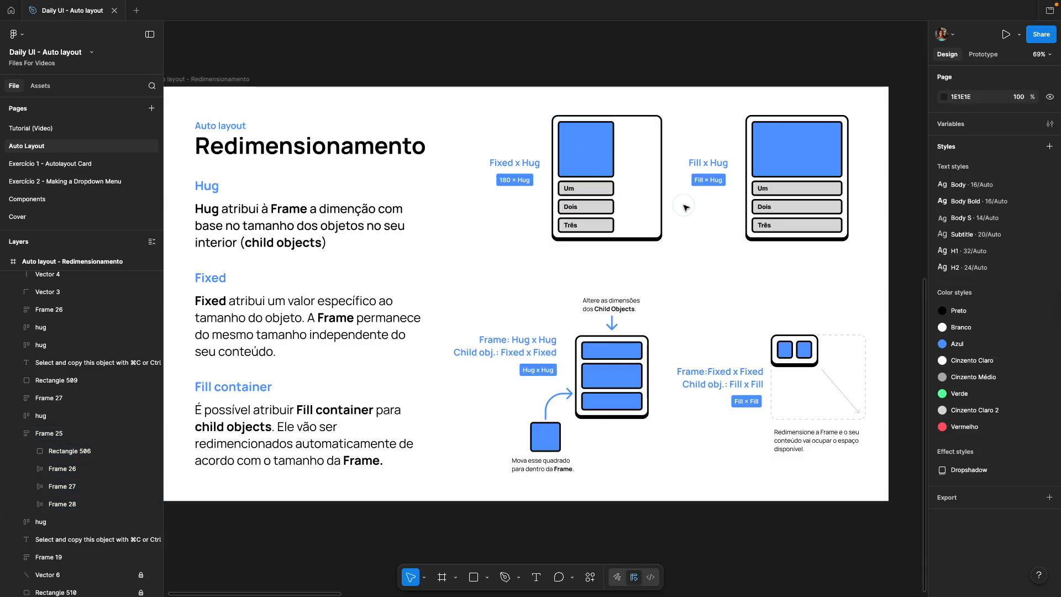
Step: Undo the widening of the Fixed x Hug card and deselect it
click(657, 193)
key(super+z)
key(super+z)
key(super+z)
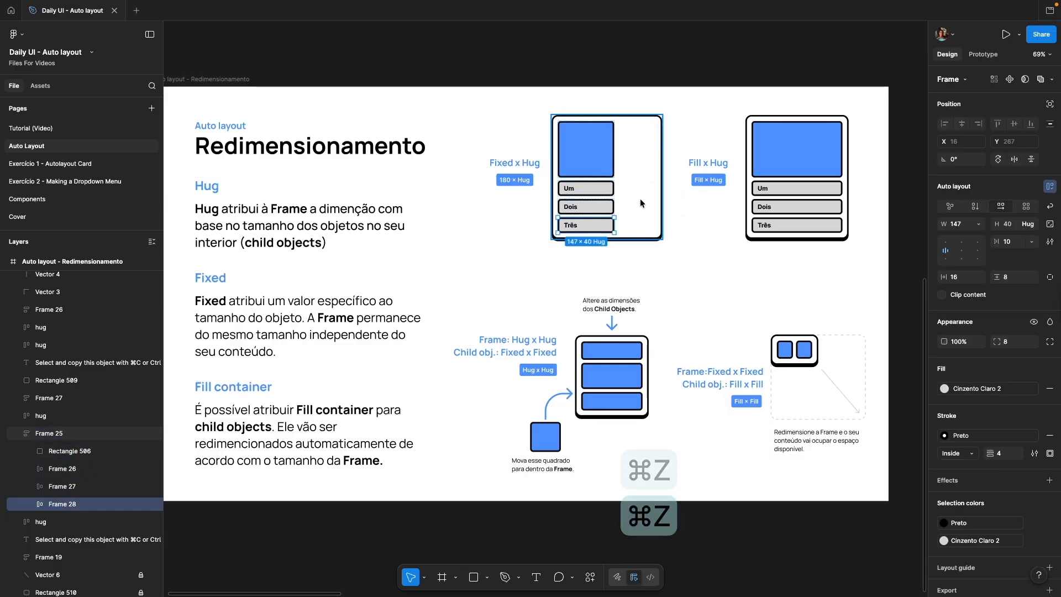
key(super+z)
key(super+z)
key(super+z)
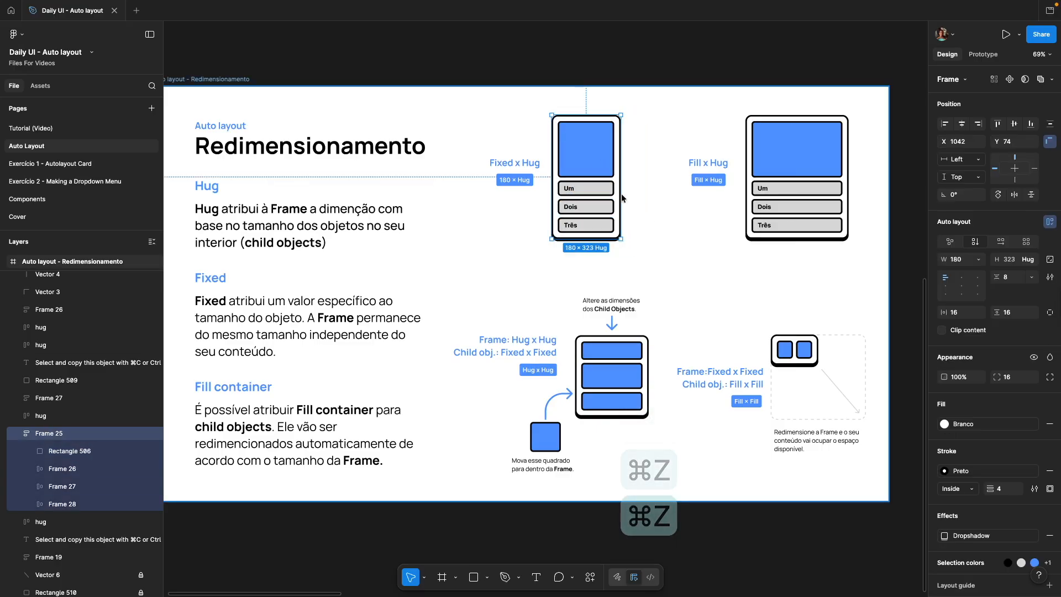
click(697, 245)
Step: Try resizing the width of the Fill x Hug card and undo the resize
click(824, 176)
mouse_move(848, 177)
mouse_down()
mouse_move(796, 178)
mouse_move(869, 178)
mouse_move(836, 178)
mouse_move(845, 179)
mouse_up()
key(super+z)
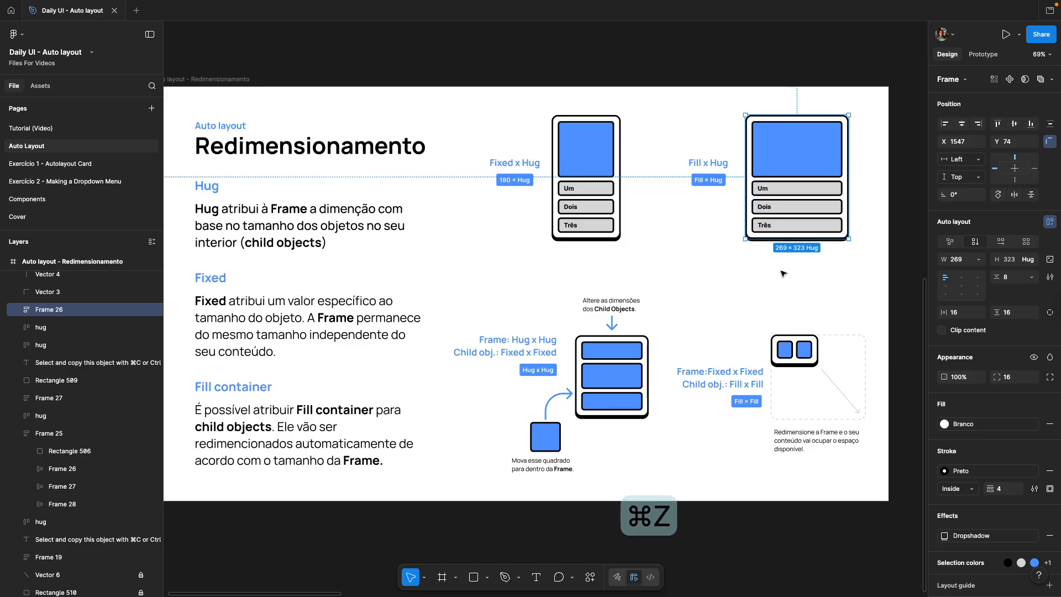
Step: Compare the width settings of the blue rectangles in the Fixed x Hug and Fill x Hug cards
double_click(792, 174)
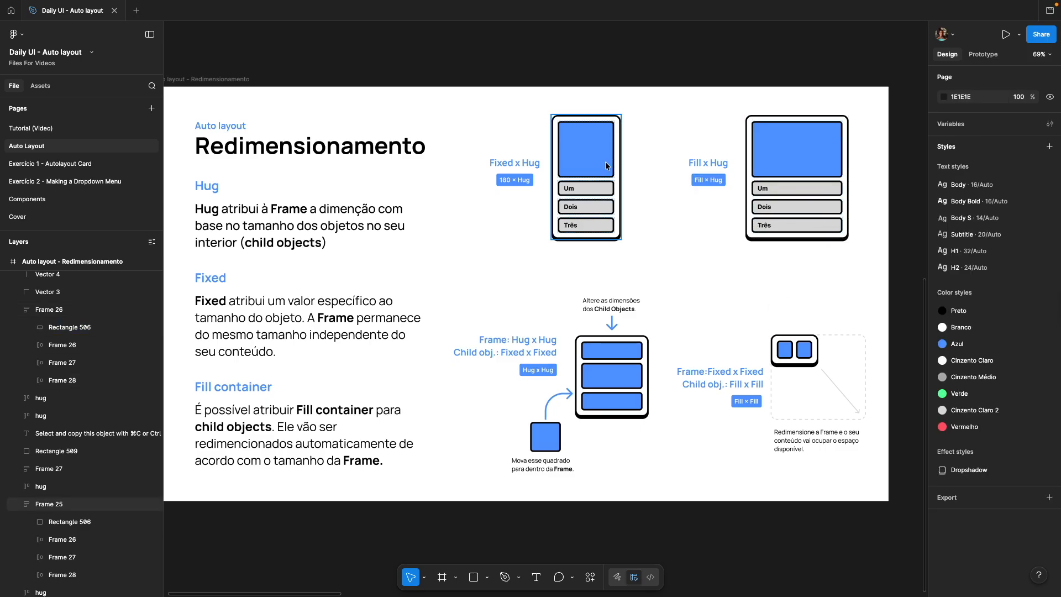
double_click(589, 159)
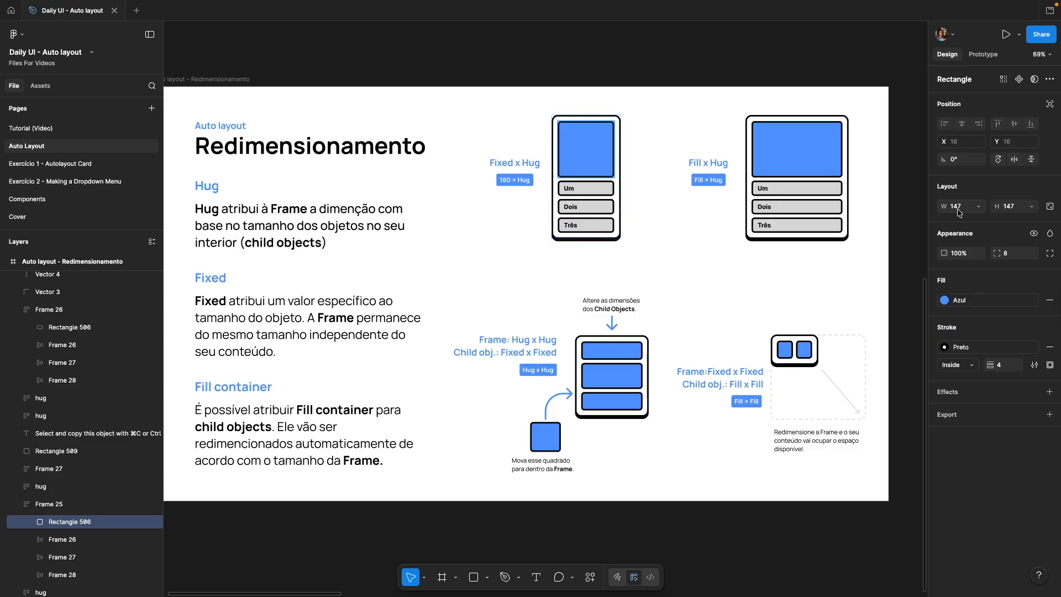
click(771, 151)
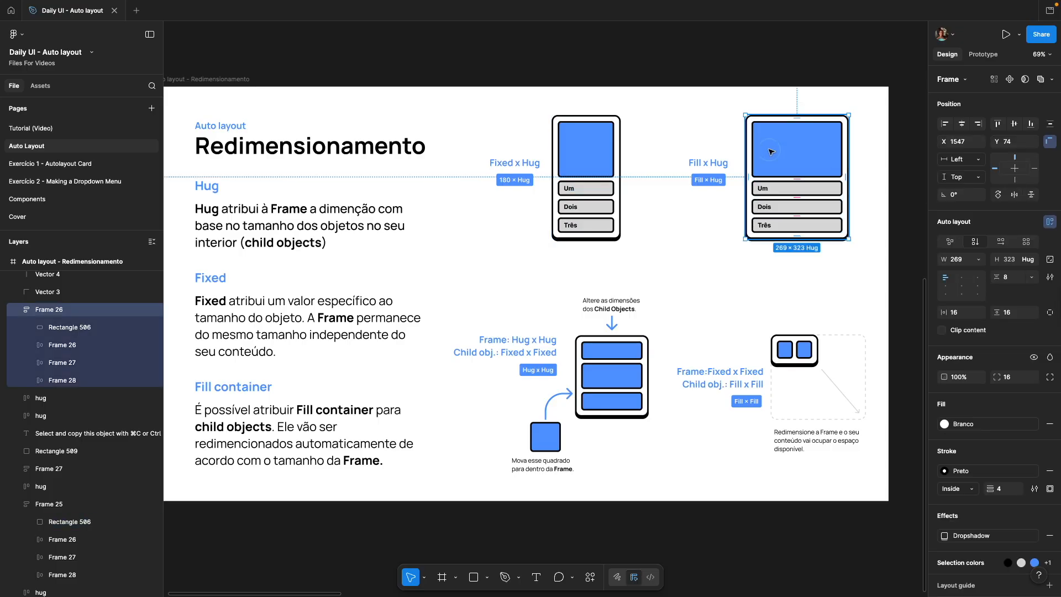
double_click(771, 152)
click(858, 252)
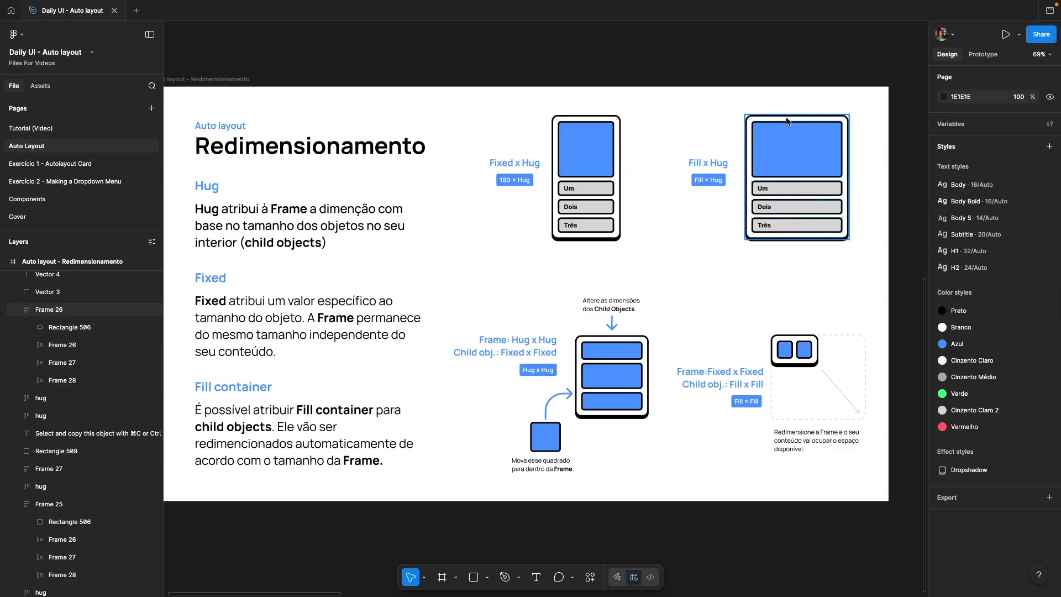
Step: Narrow the Fill x Hug card to a width of 206, try widening it to 350, and undo the widening
click(787, 122)
drag(850, 180, 824, 187)
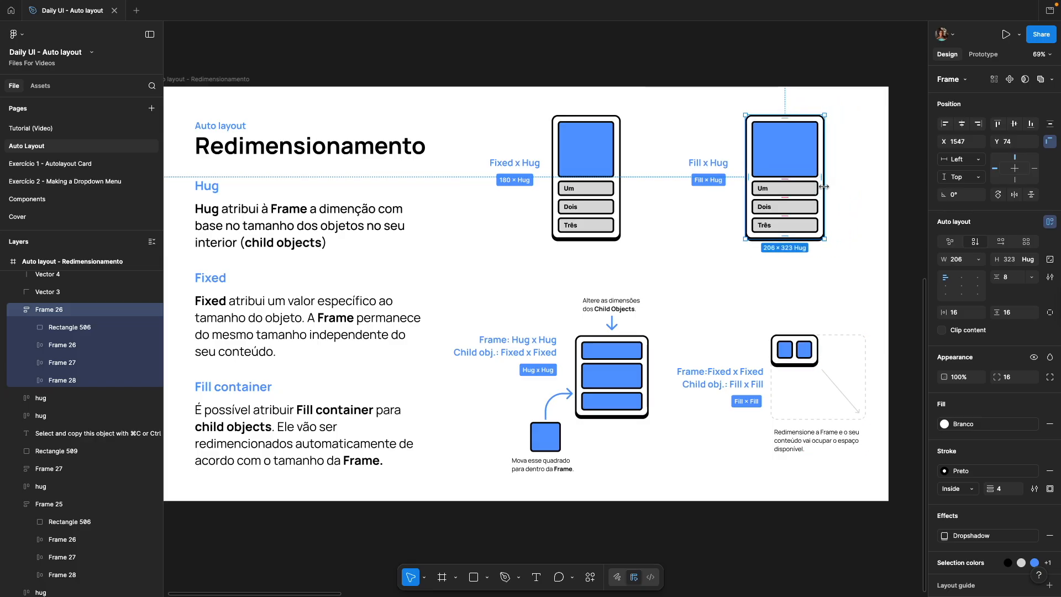
drag(824, 187, 879, 188)
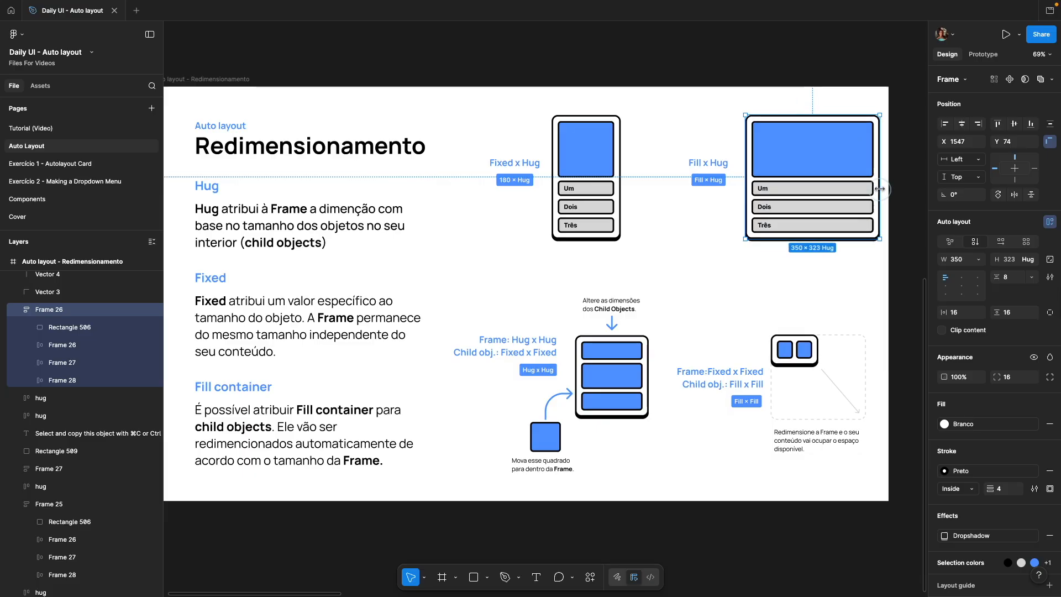
key(super+z)
Step: Try duplicating the Um item in the Fill x Hug card and undo the duplication
double_click(812, 191)
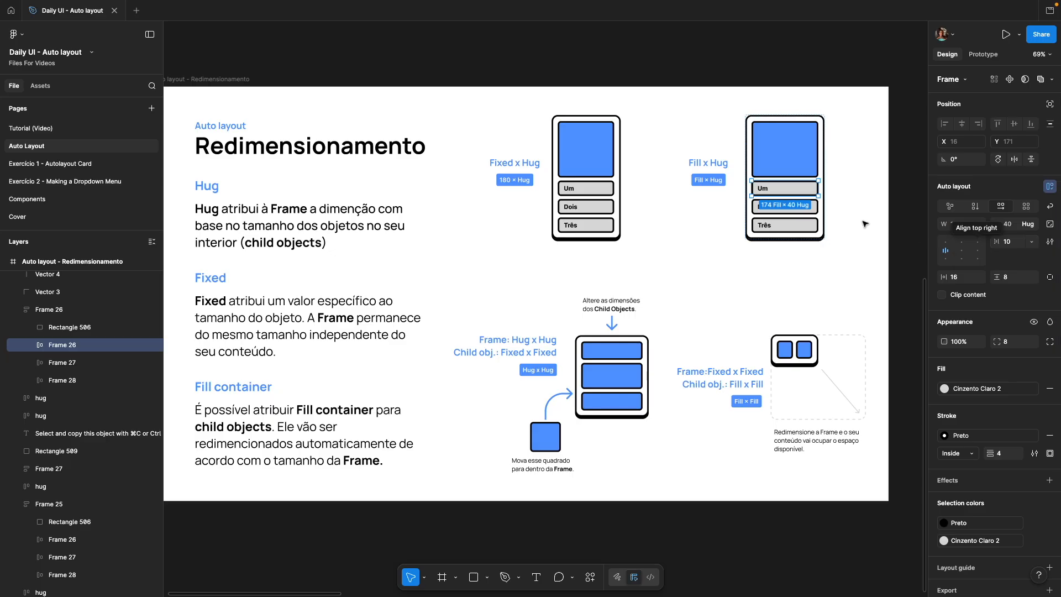
key(super+d)
click(846, 252)
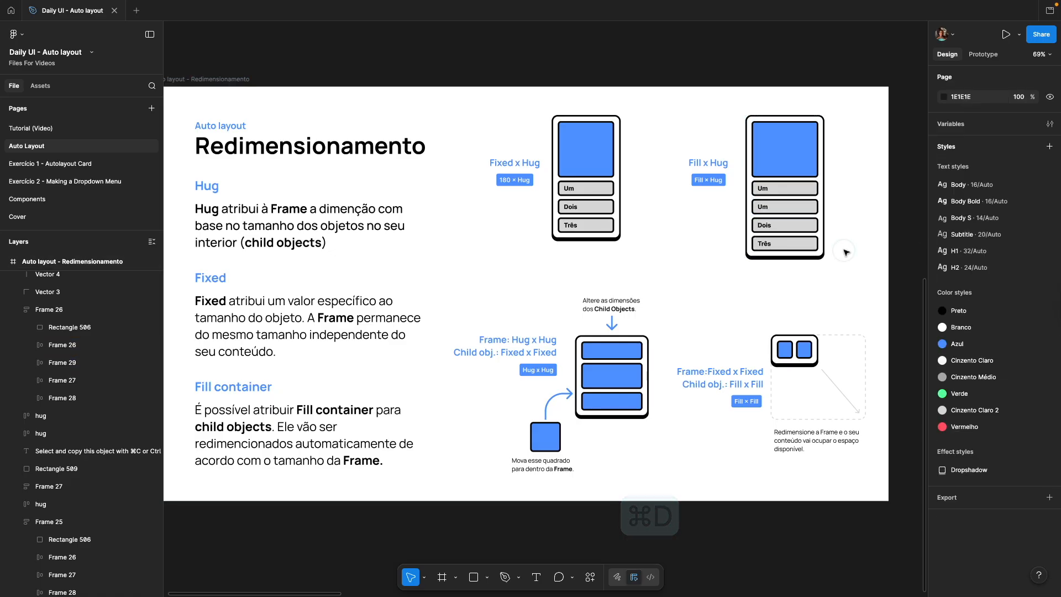
click(777, 118)
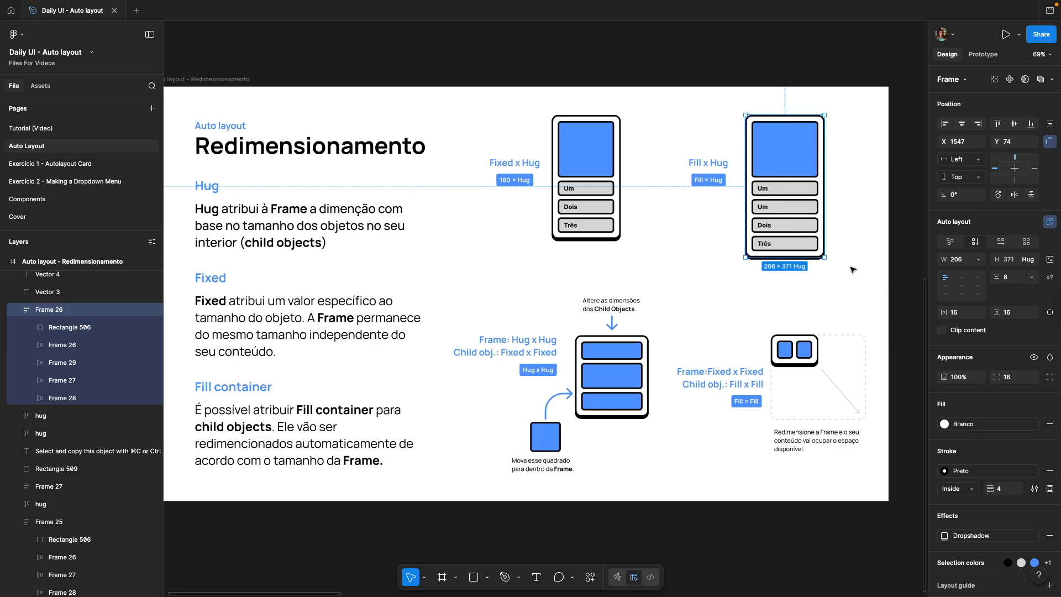
key(super+z)
key(super+z)
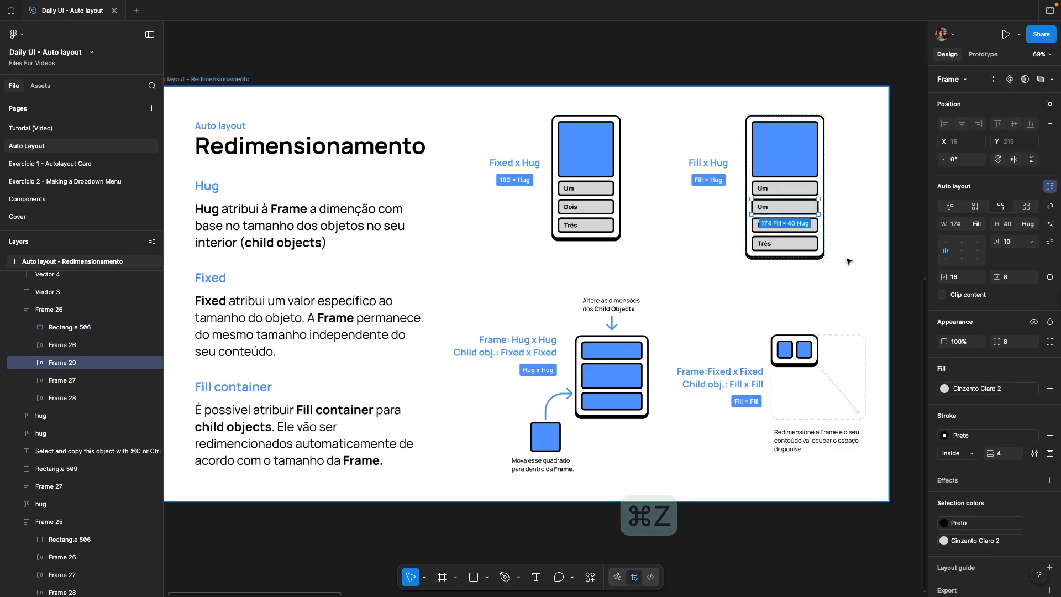
Step: Try widening the Fill x Hug card to about 282, undo the resize, and deselect the card
click(807, 161)
drag(824, 174, 849, 176)
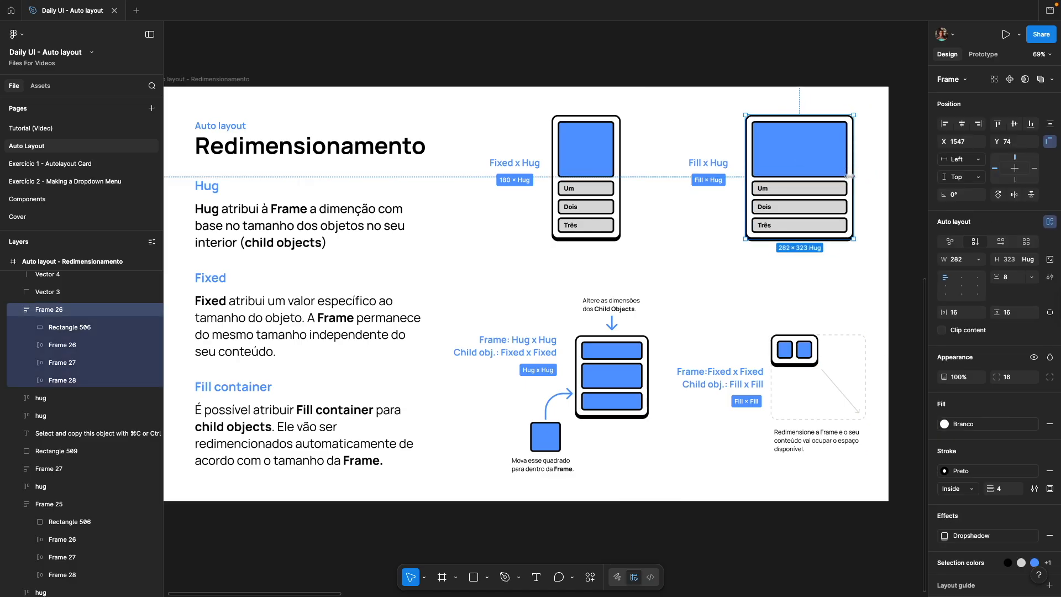
key(super+z)
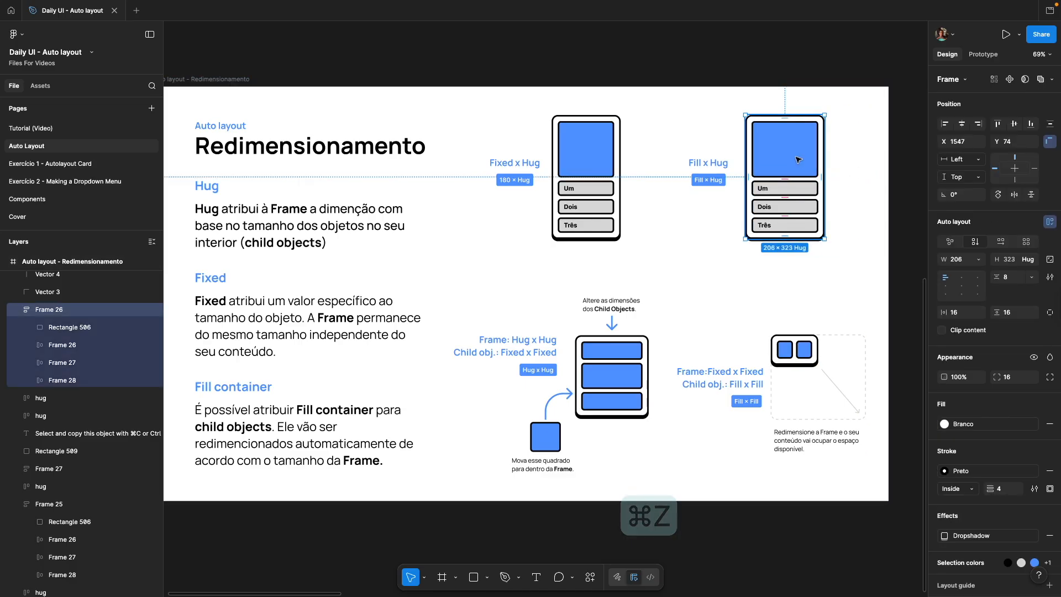
click(838, 236)
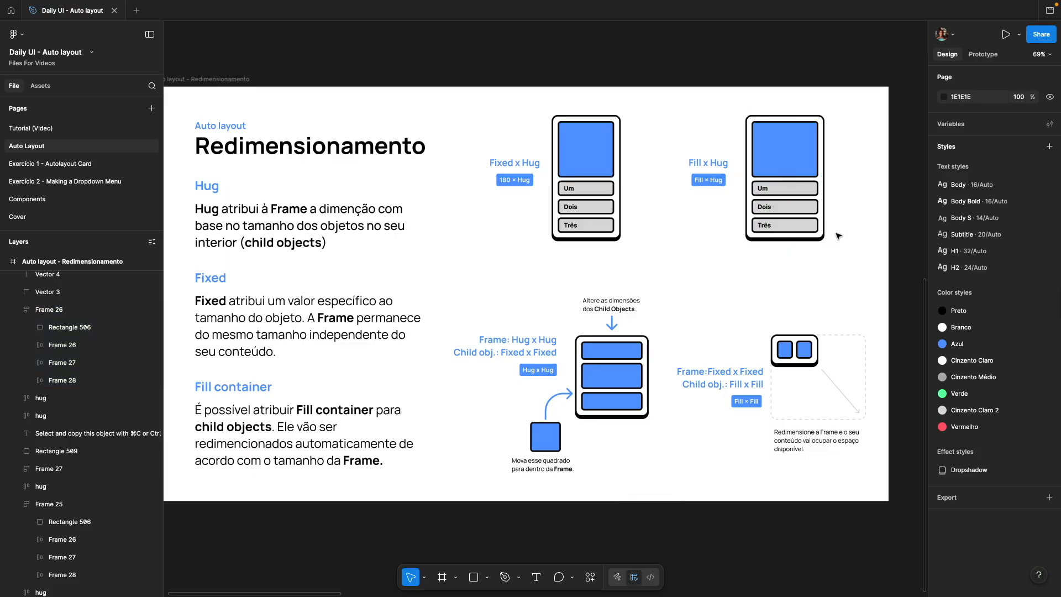
Step: Examine the resizing settings of the blue rectangle and the Um item inside the Fill x Hug card
click(814, 118)
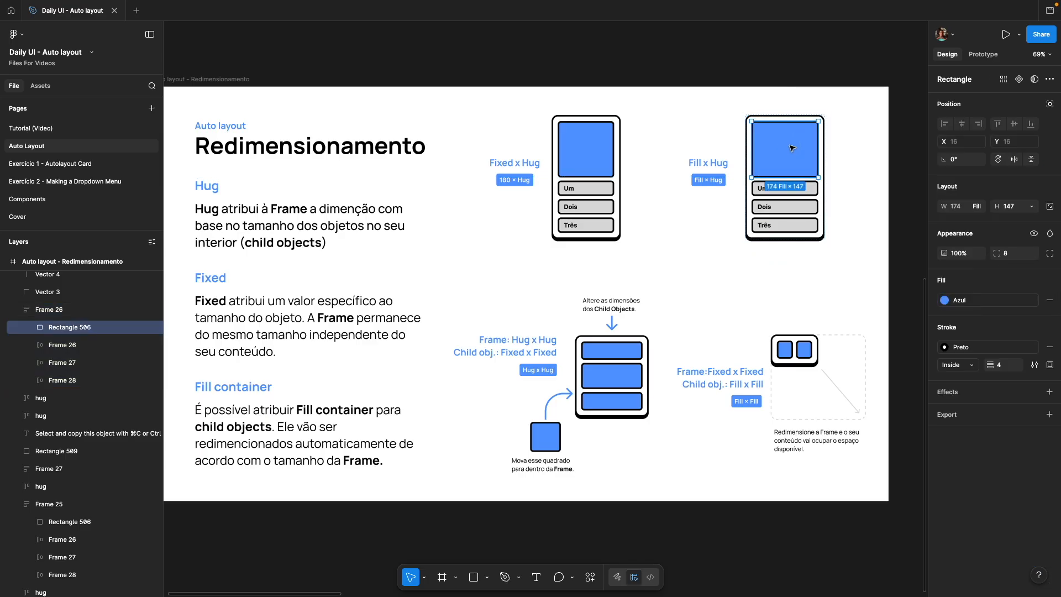
click(724, 270)
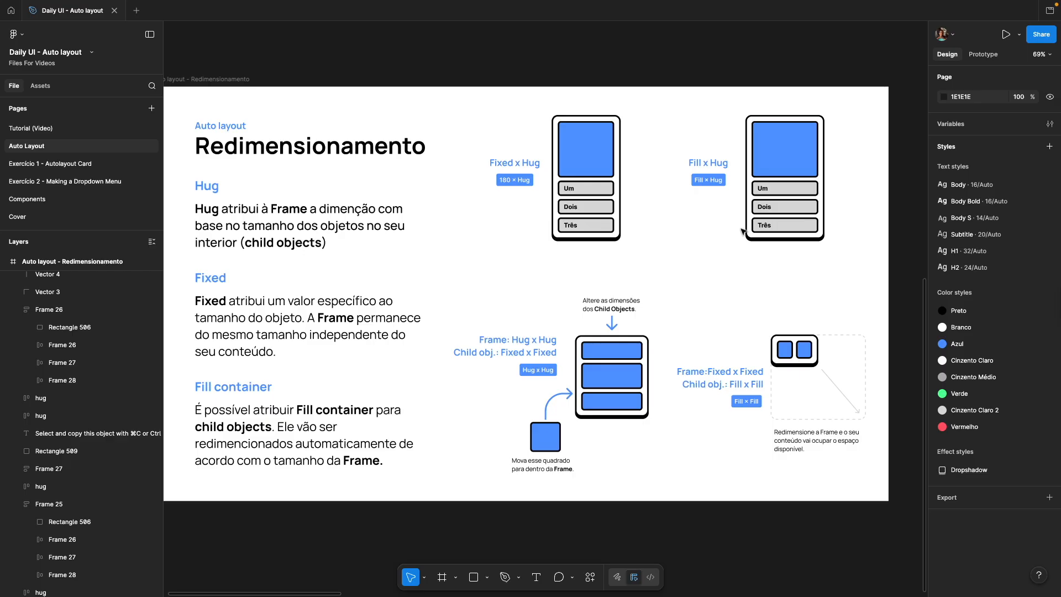
double_click(787, 188)
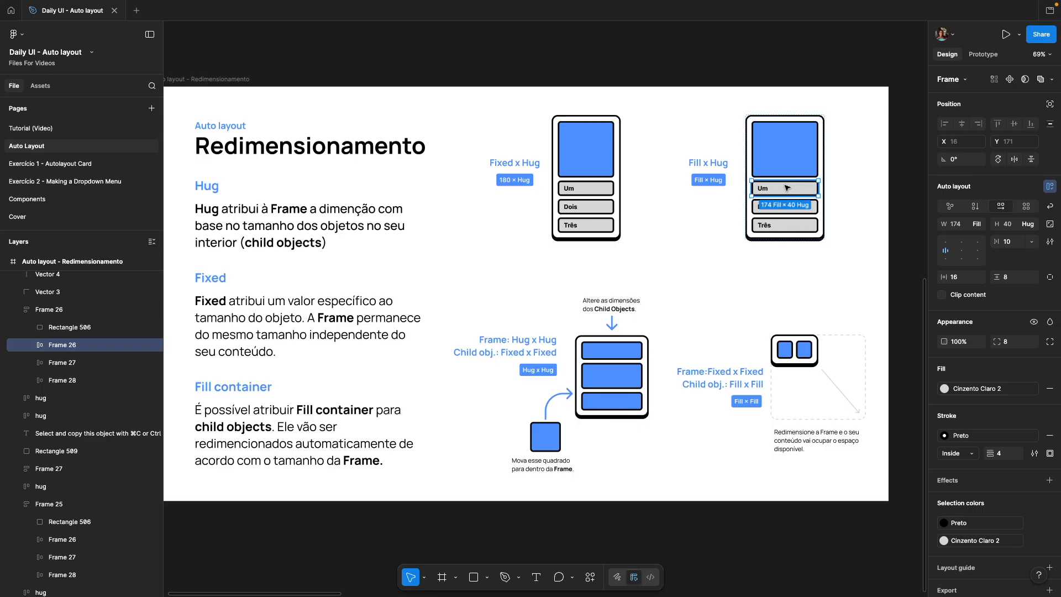
click(671, 296)
Step: Move the loose blue square into the Hug x Hug frame, directly below its first rectangle
drag(681, 287, 711, 270)
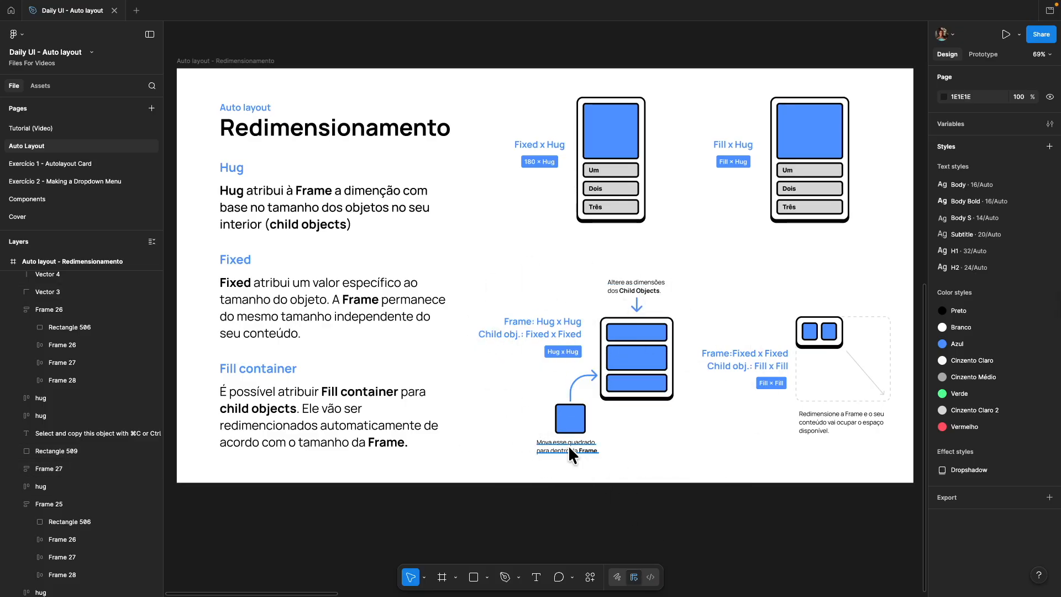
mouse_move(570, 415)
mouse_down()
mouse_move(593, 362)
mouse_move(565, 420)
mouse_up()
click(614, 387)
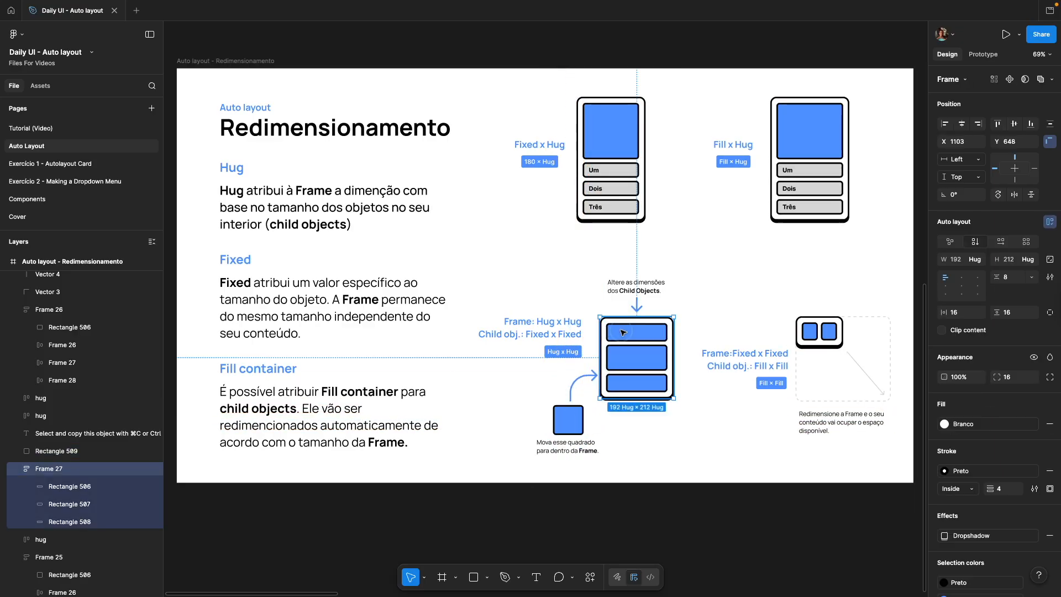
drag(577, 423, 630, 350)
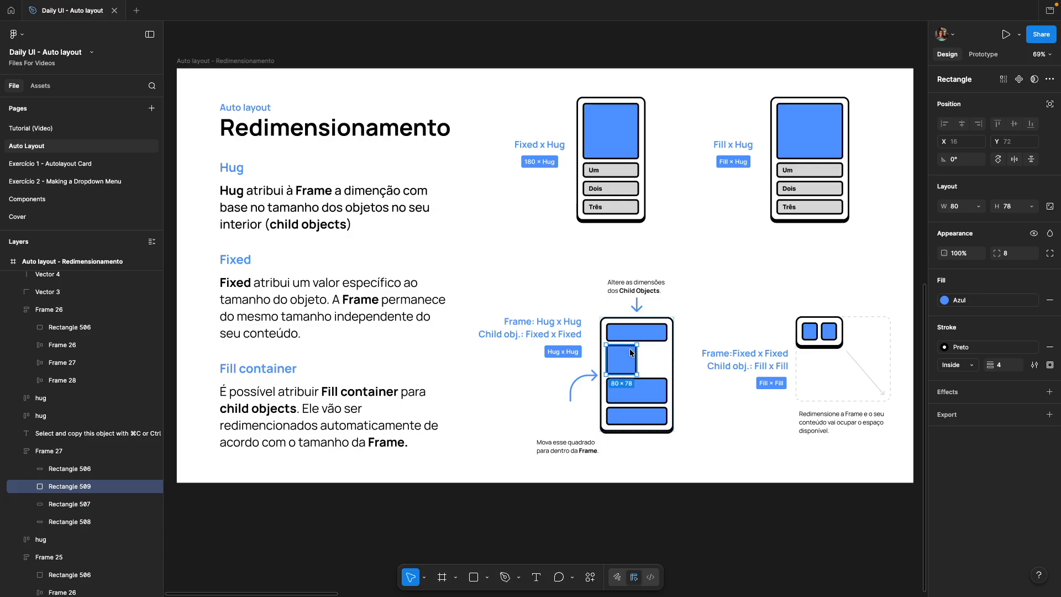
Step: Set the width of the inserted square to Fill container and deselect it
click(636, 334)
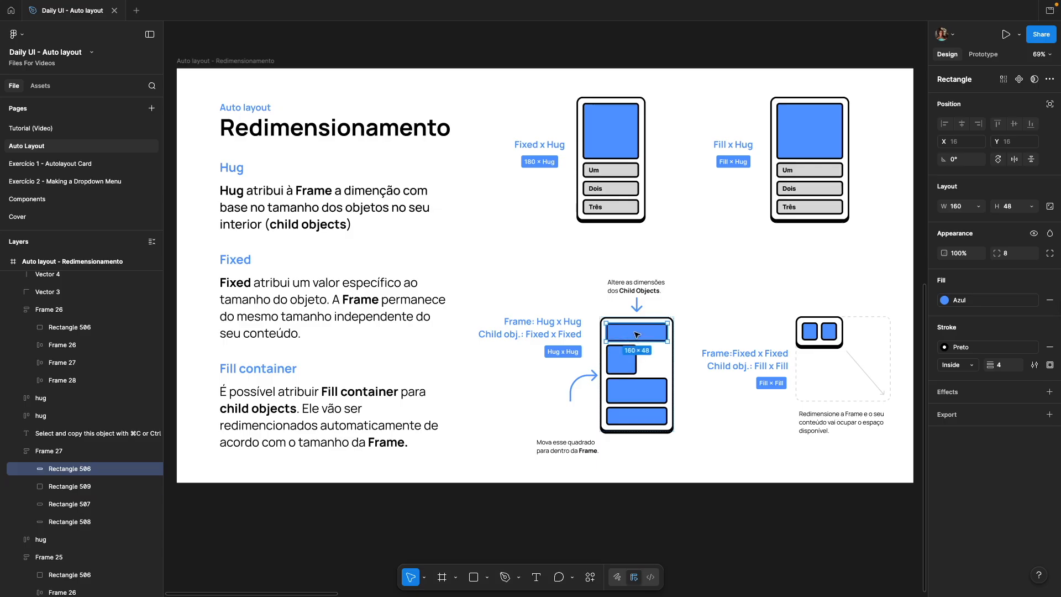
click(622, 360)
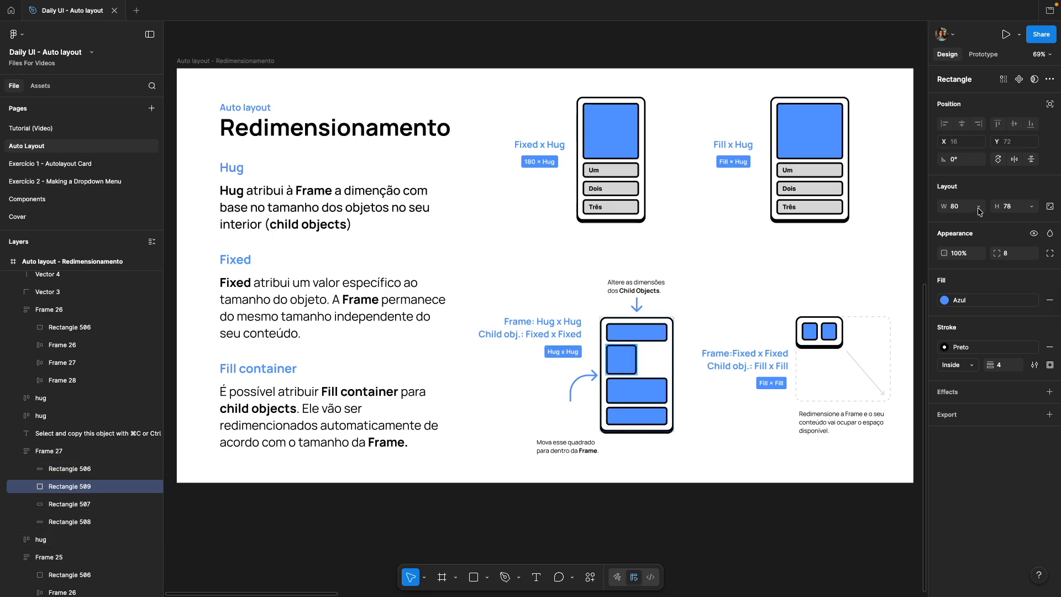
click(979, 207)
click(950, 233)
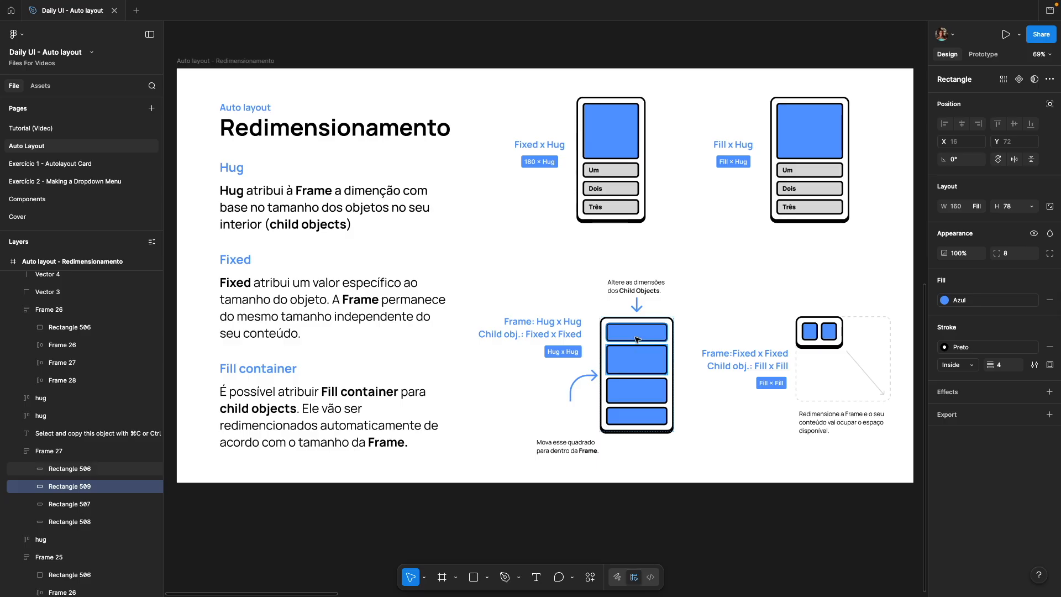
click(732, 426)
Step: Check the sizing of the first square in the Fixed x Fixed frame and enlarge that frame to 248 × 228
scroll(734, 420, right, 2)
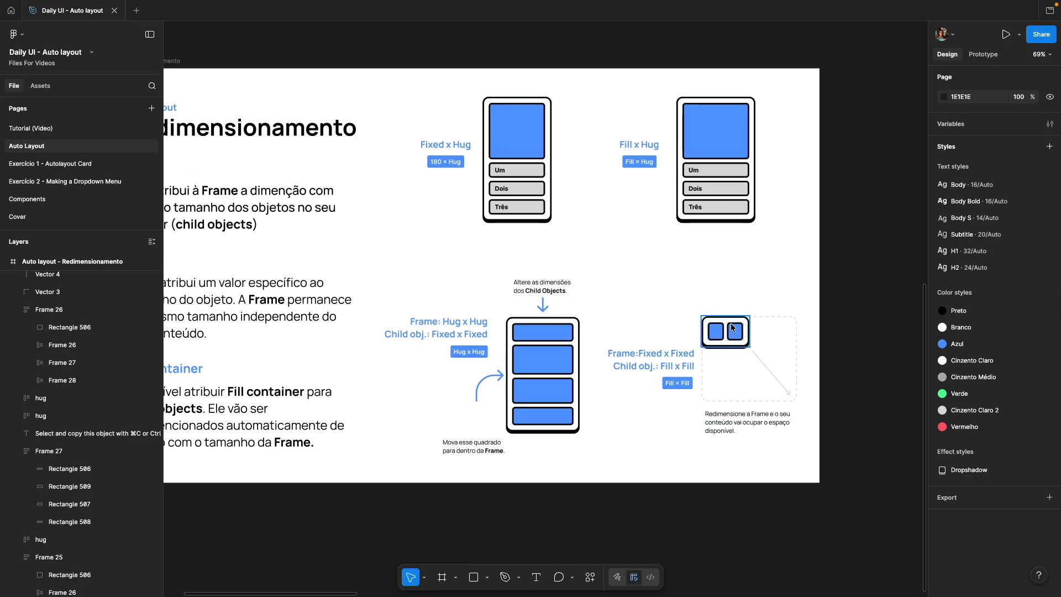
click(714, 333)
click(714, 333)
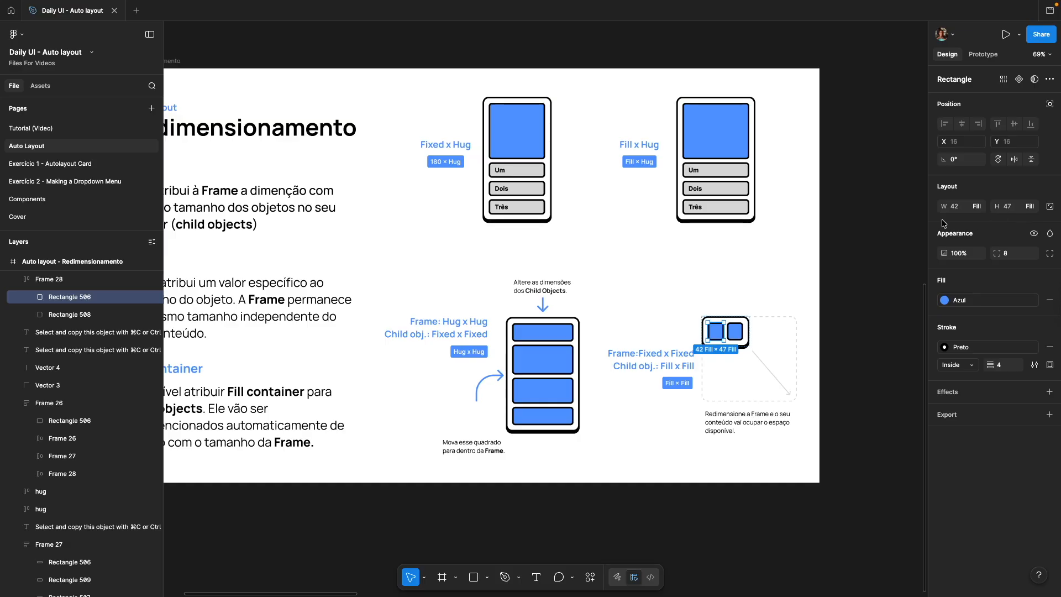
click(754, 268)
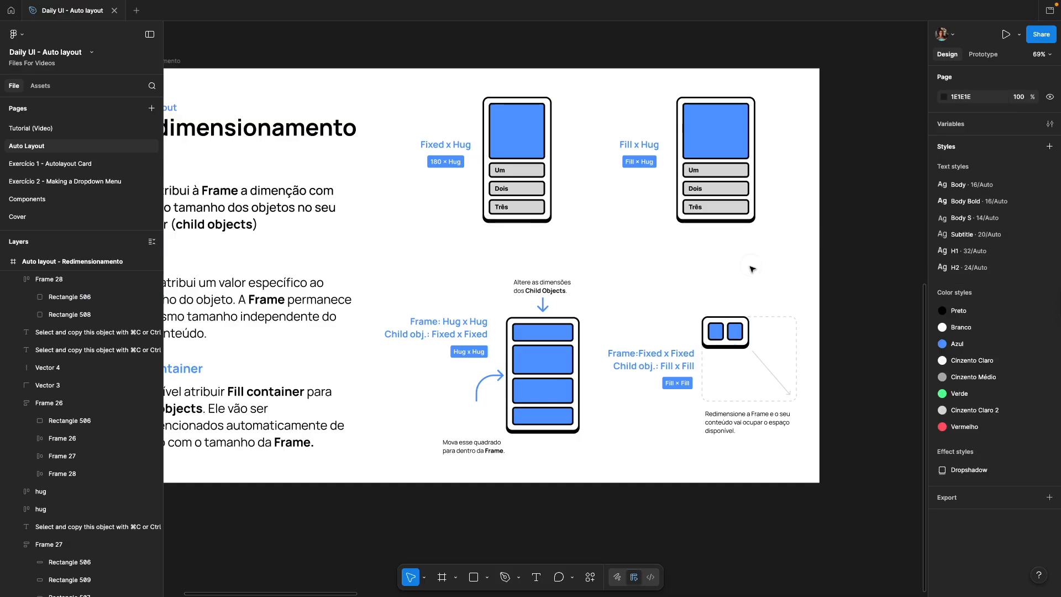
click(728, 317)
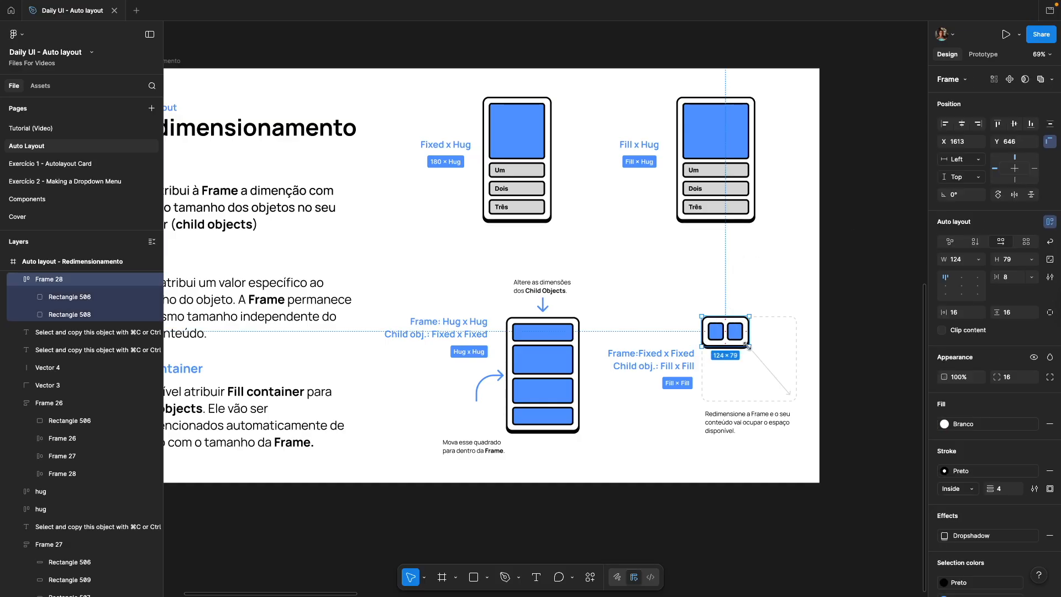
drag(749, 334, 797, 403)
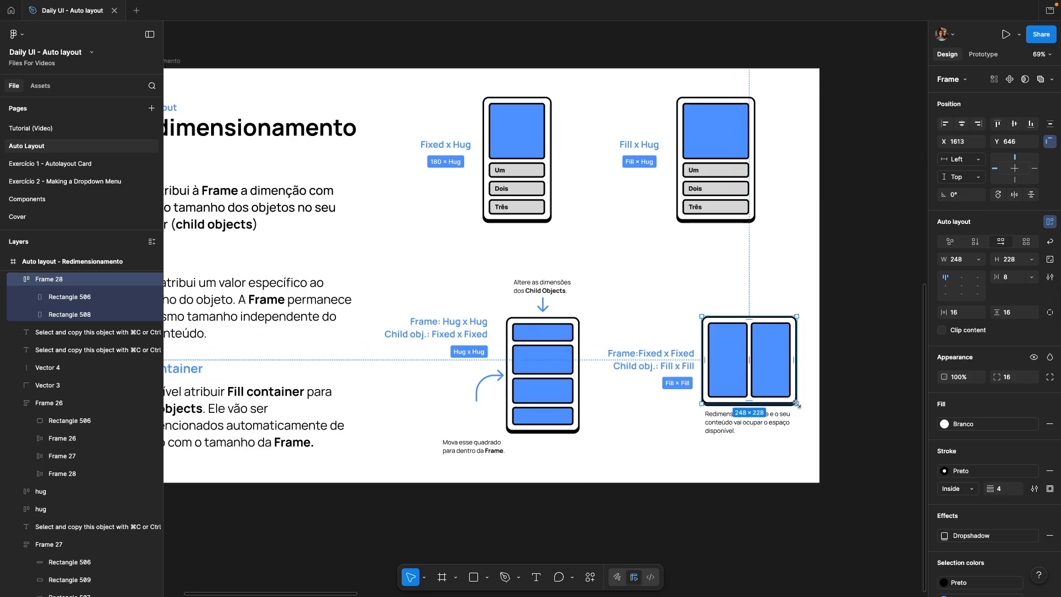
Step: Check the sizing of the enlarged frame's rectangles and reduce the frame's height to 222 to match the dashed area
click(731, 382)
click(770, 369)
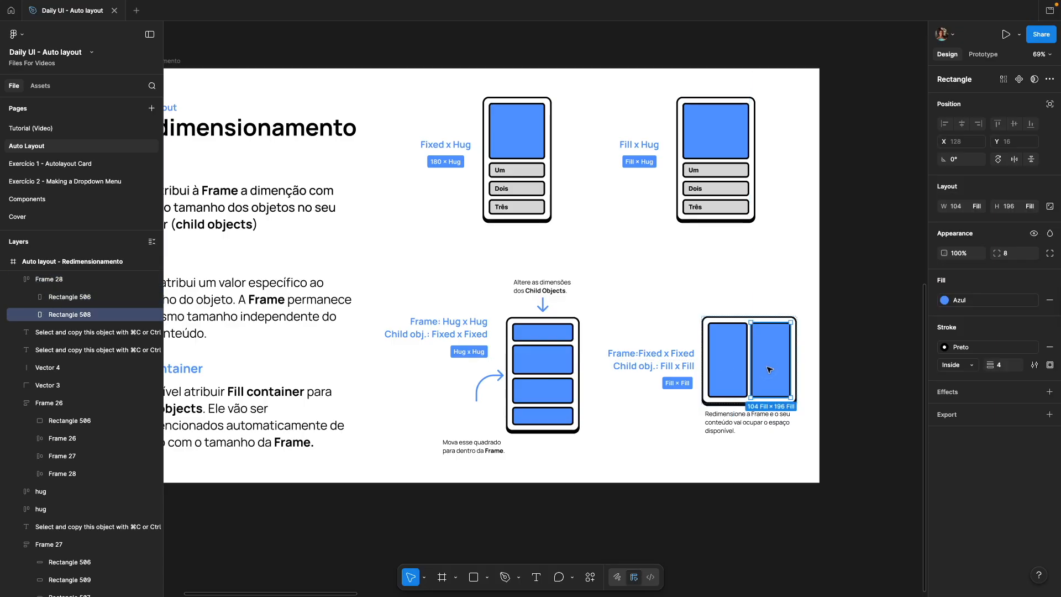
click(729, 297)
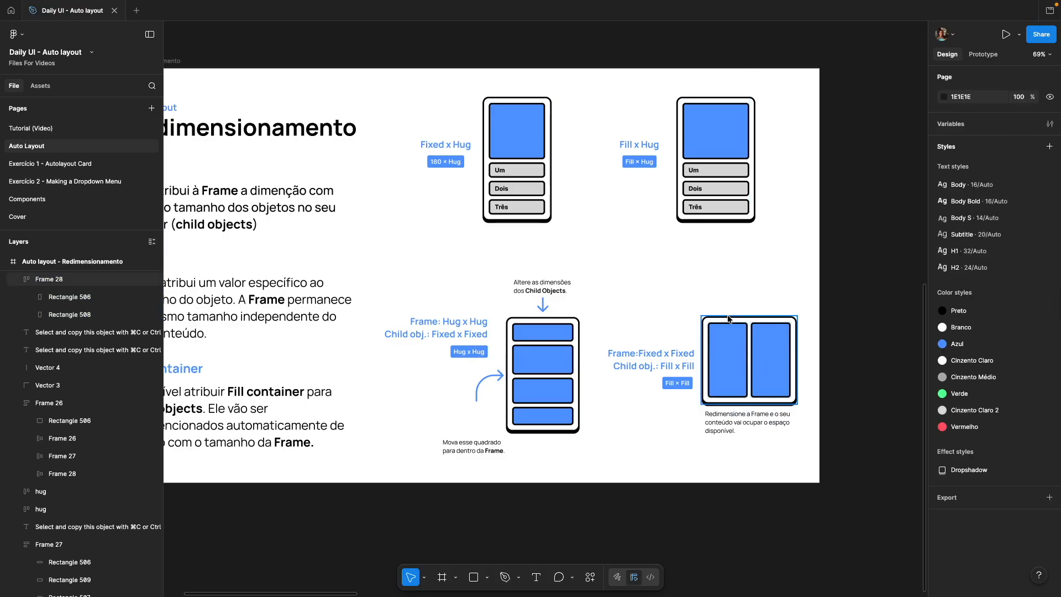
click(743, 329)
mouse_move(796, 403)
mouse_down()
mouse_move(749, 382)
mouse_move(797, 403)
mouse_up()
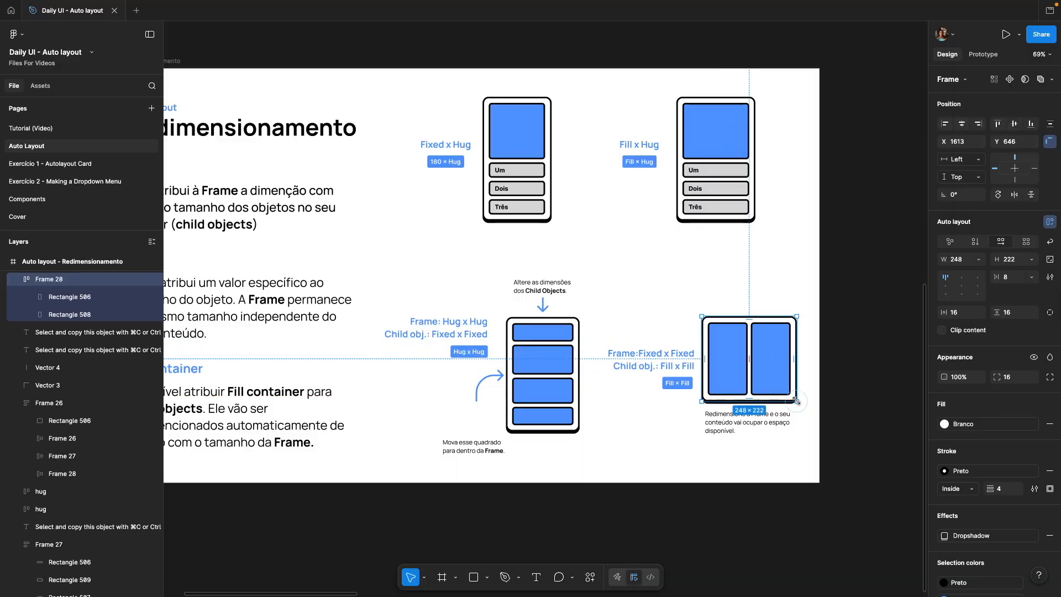
click(818, 376)
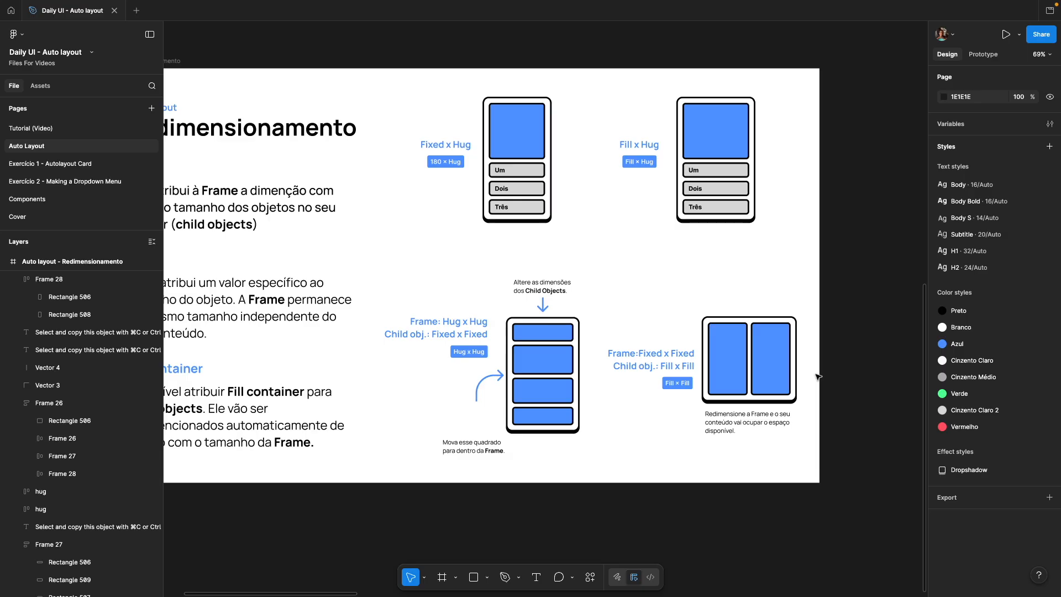
Step: Make the blue rectangle in the Card Expansion slide's card slightly taller and select the whole card
drag(410, 250, 497, 275)
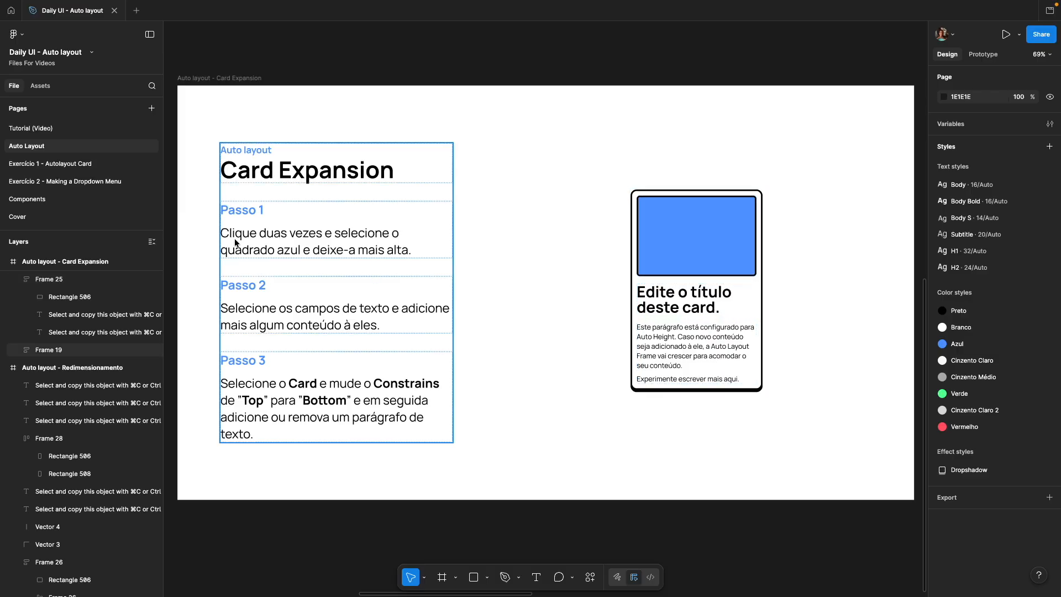
double_click(713, 227)
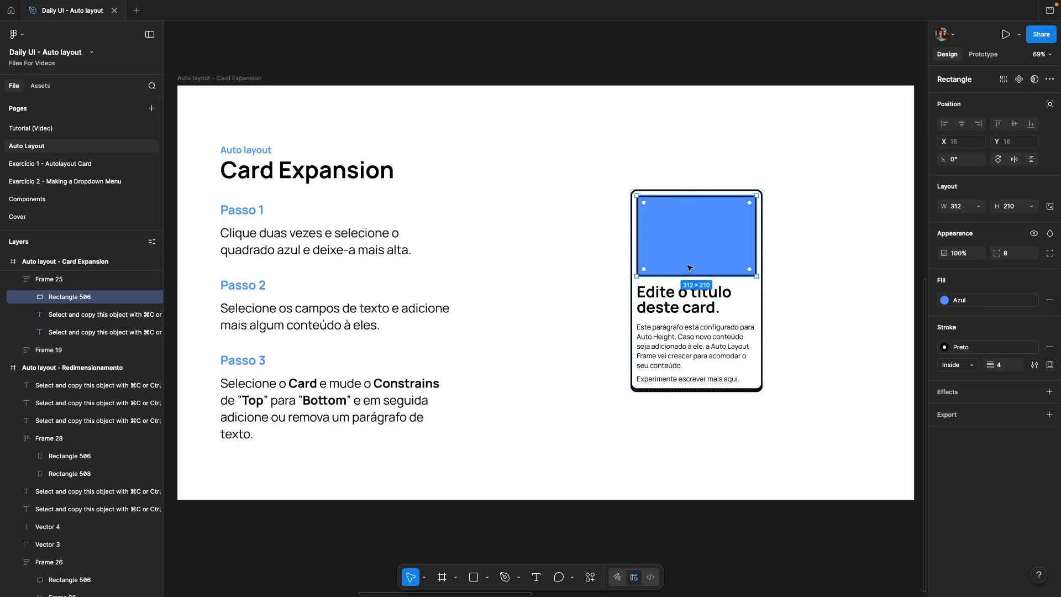
drag(689, 197, 709, 188)
click(768, 297)
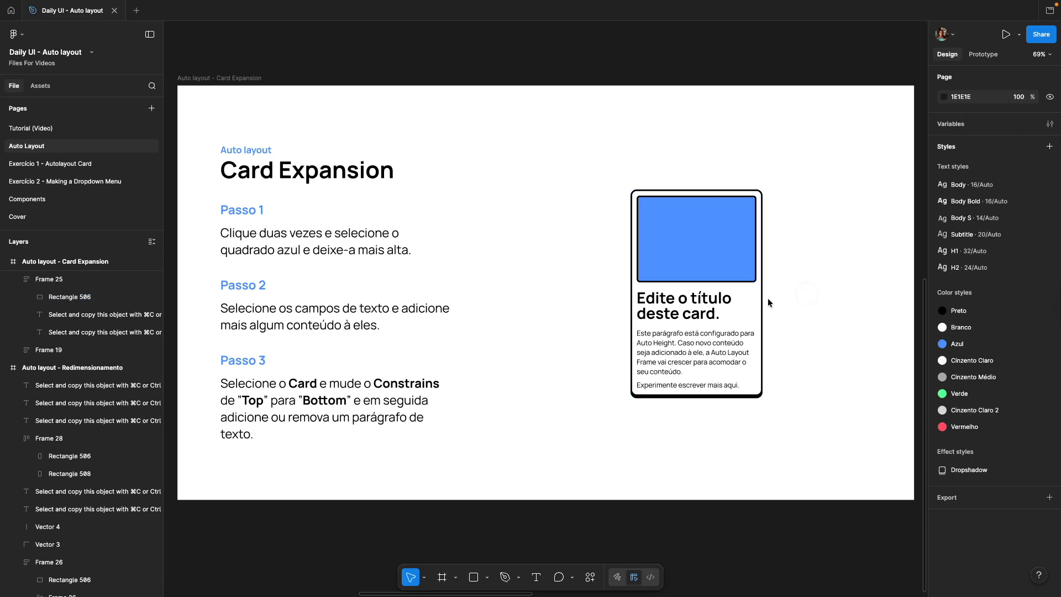
click(742, 300)
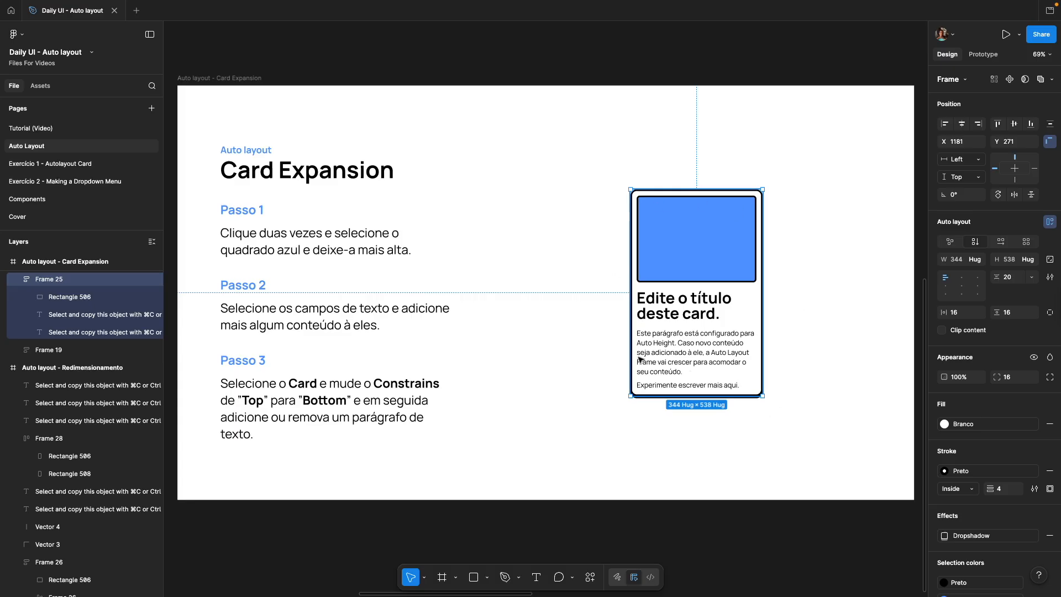
Step: Replace the card's title text with "Título"
click(789, 271)
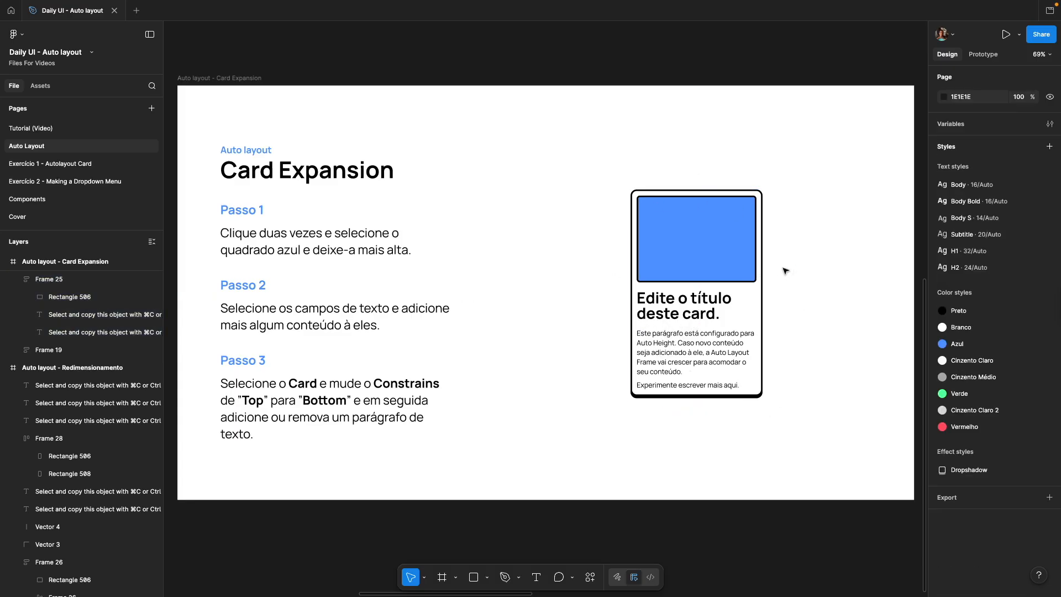
double_click(660, 309)
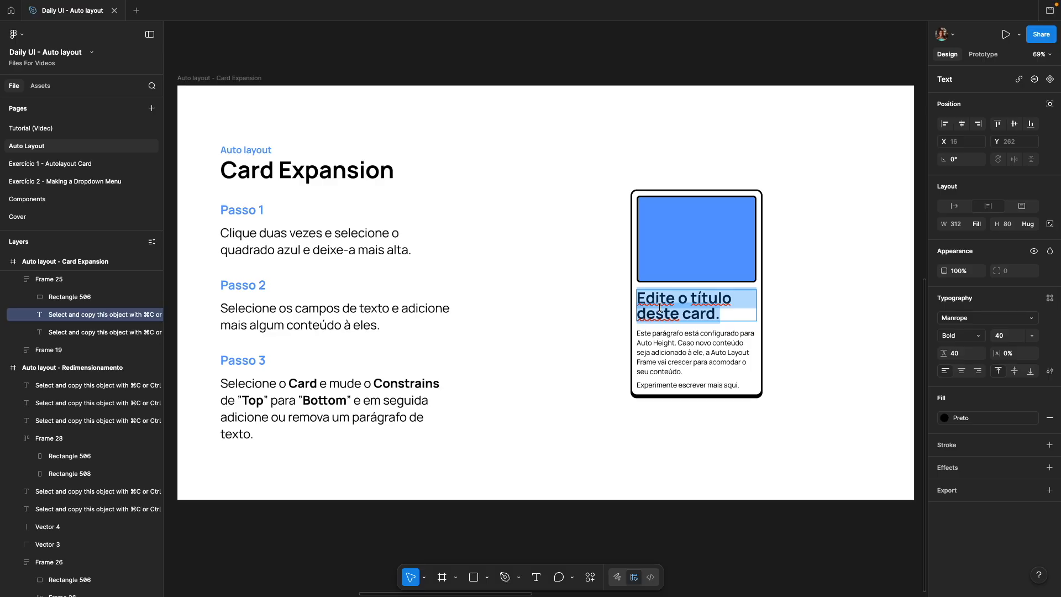
key(BackSpace)
text(Título)
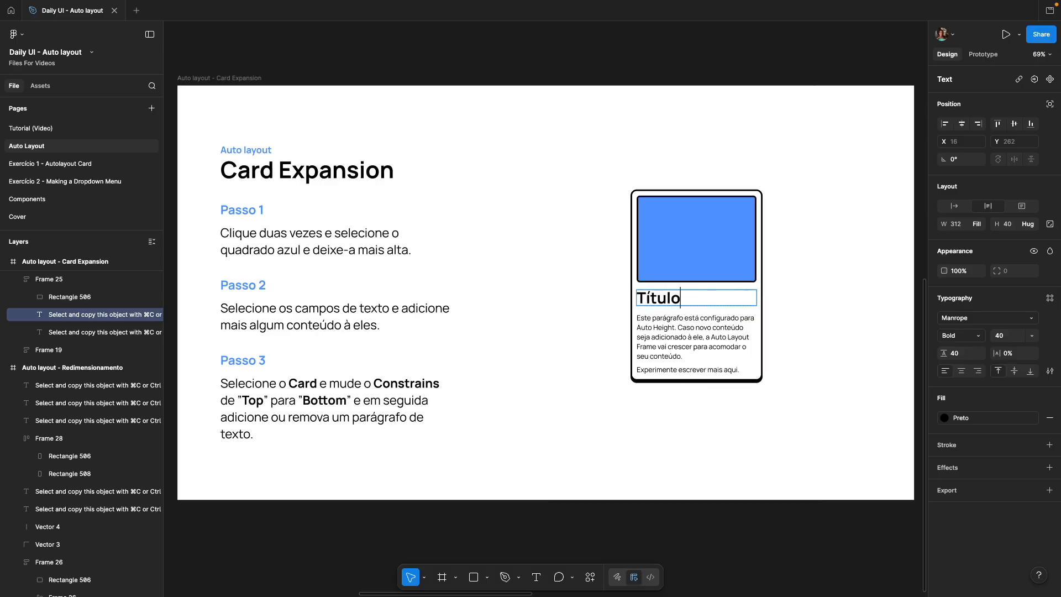
key(Escape)
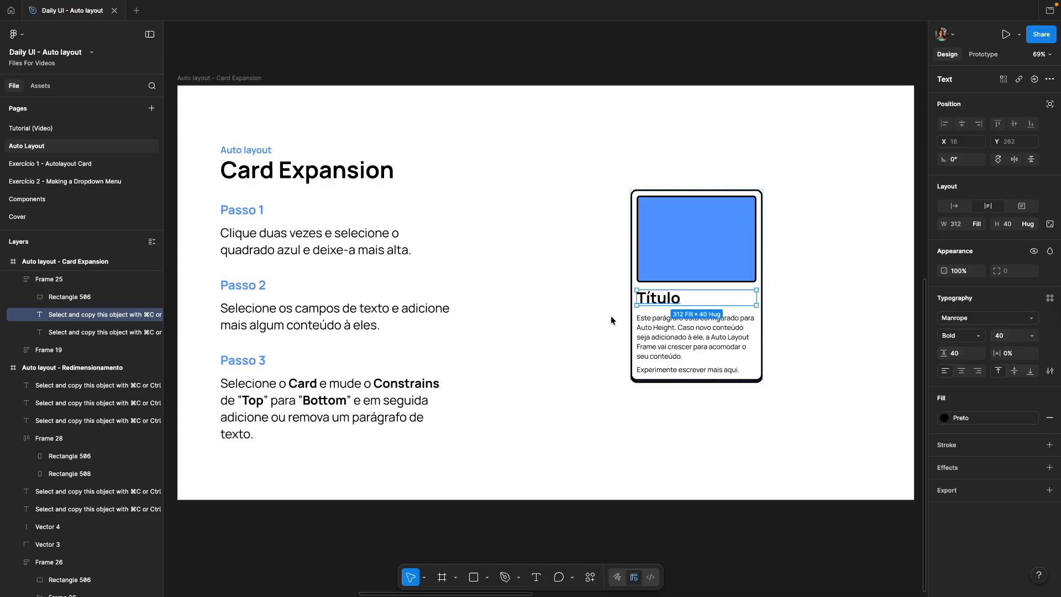
double_click(687, 297)
click(687, 297)
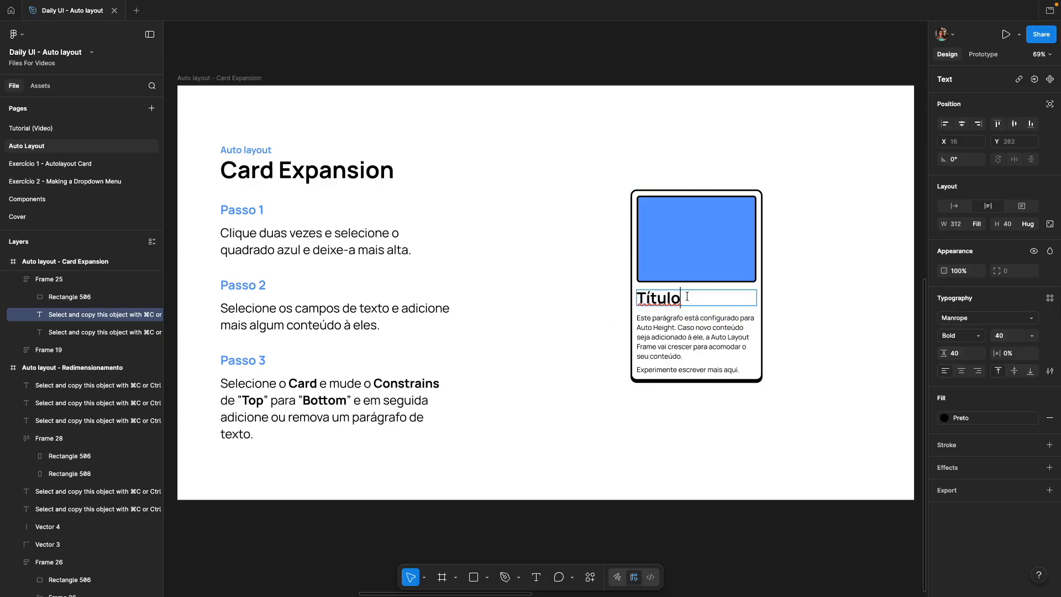
key(Escape)
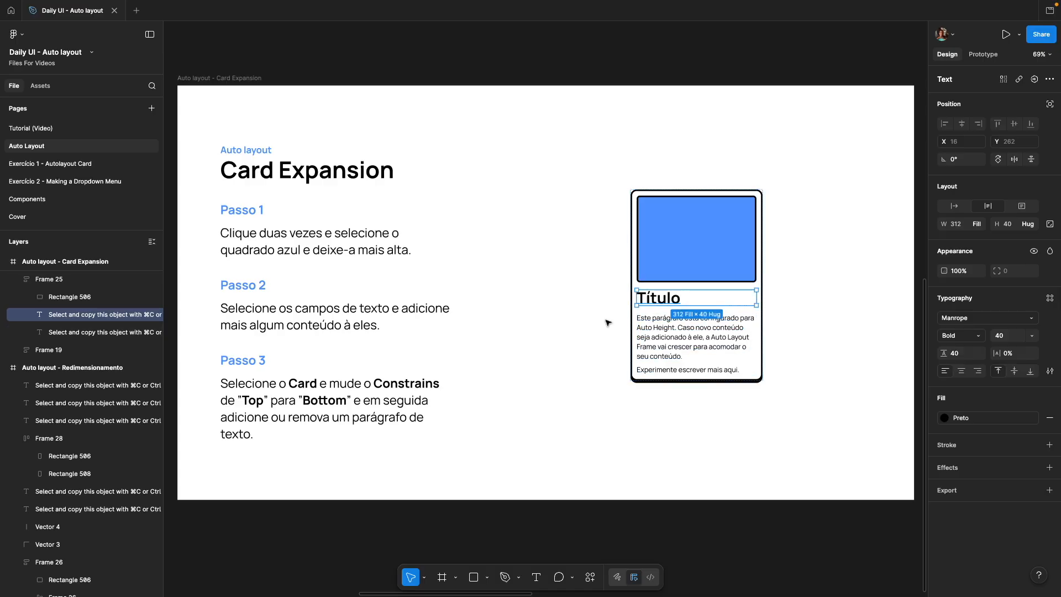
Step: Replace the card's last text line with two pasted copies of its first paragraph and move the card up on the slide
triple_click(695, 336)
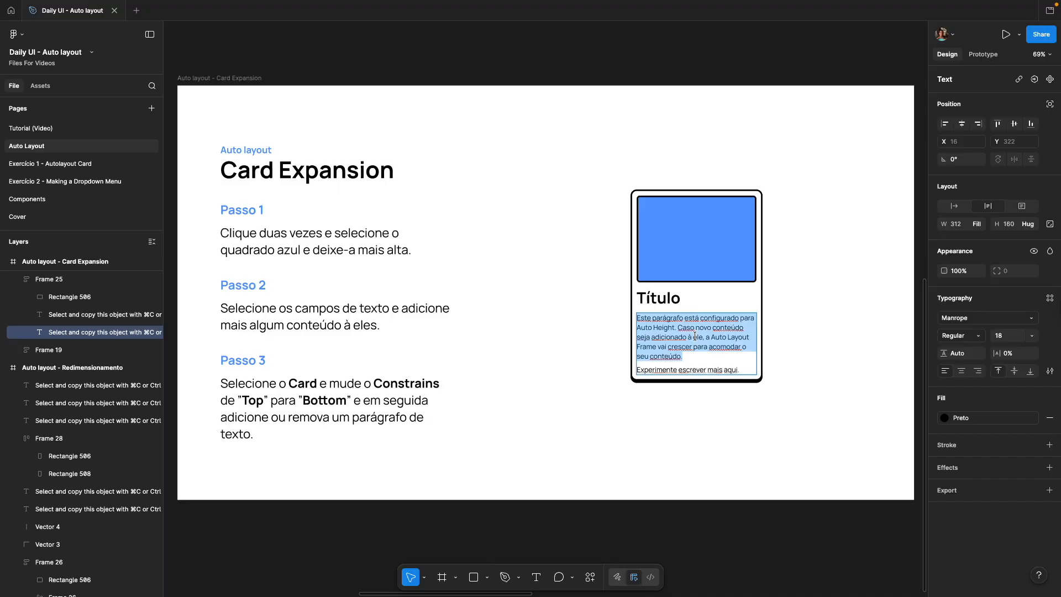
key(super+c)
key(super+c)
double_click(693, 370)
triple_click(695, 369)
key(super+v)
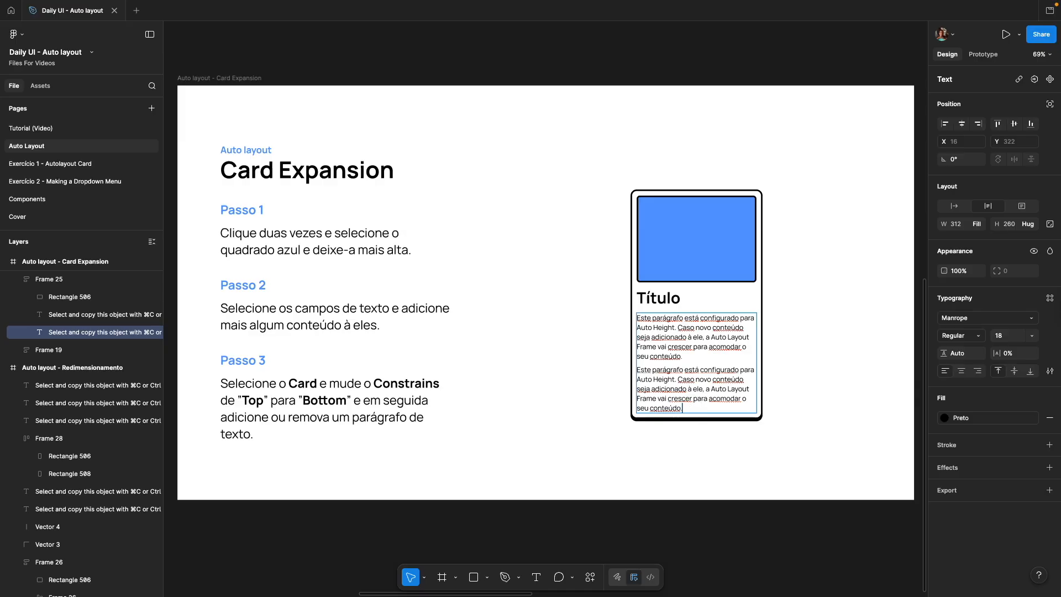
key(Return)
key(super+v)
key(Escape)
click(842, 353)
drag(722, 377, 722, 343)
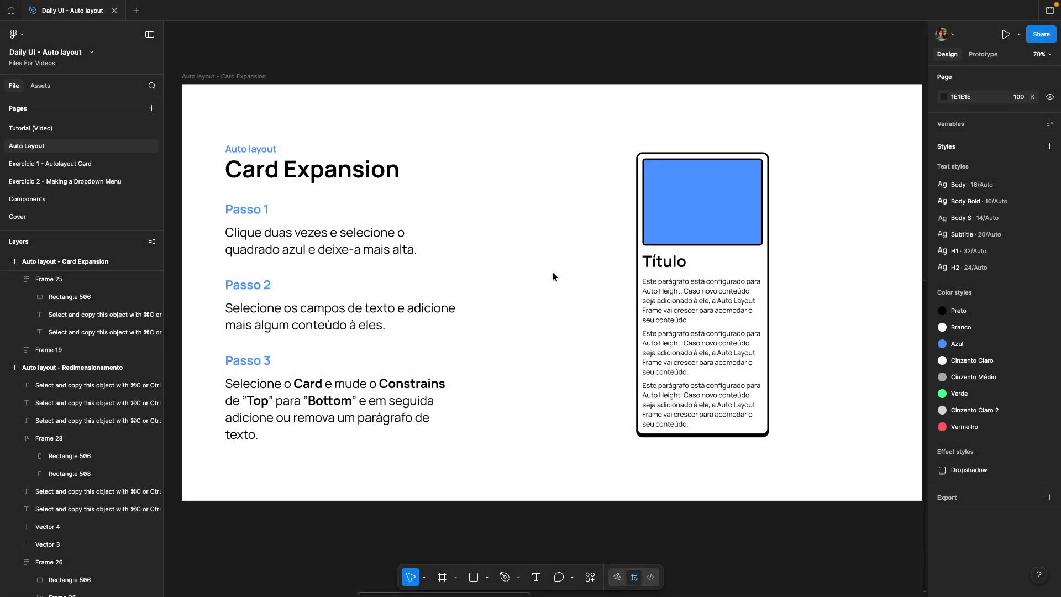
Step: On the Direção, Espaçamento e Padding slide, change the Tarefa 1 menu's Auto layout direction from Vertical to Horizontal and deselect it
key(n)
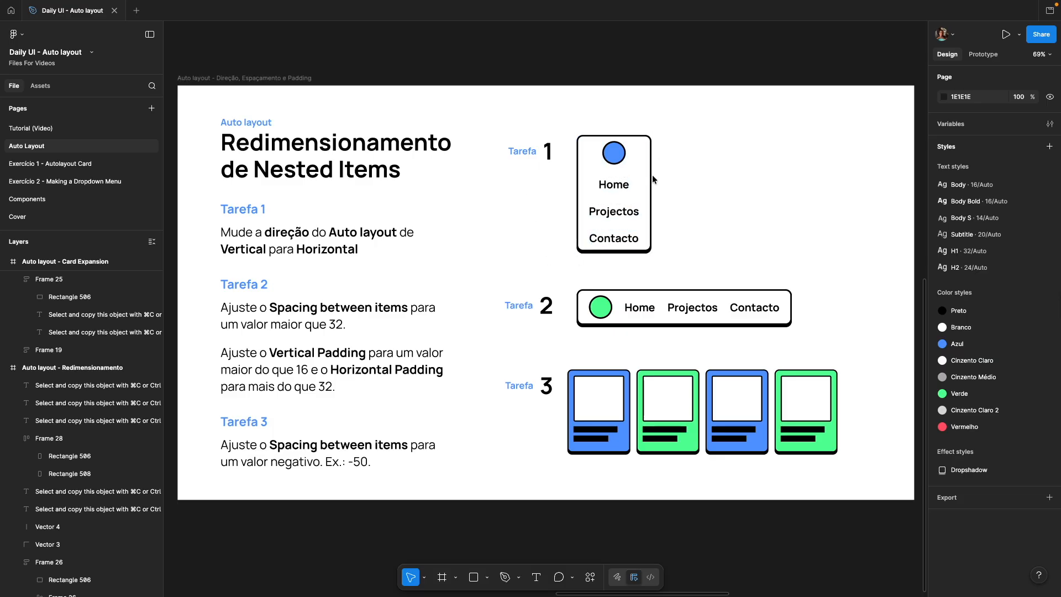
click(625, 168)
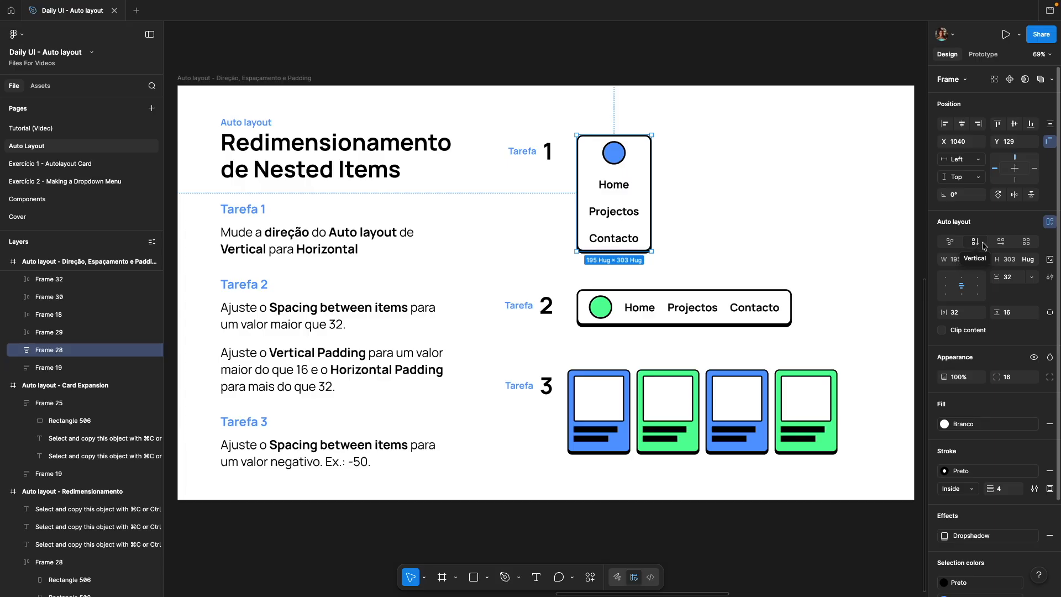
click(1000, 242)
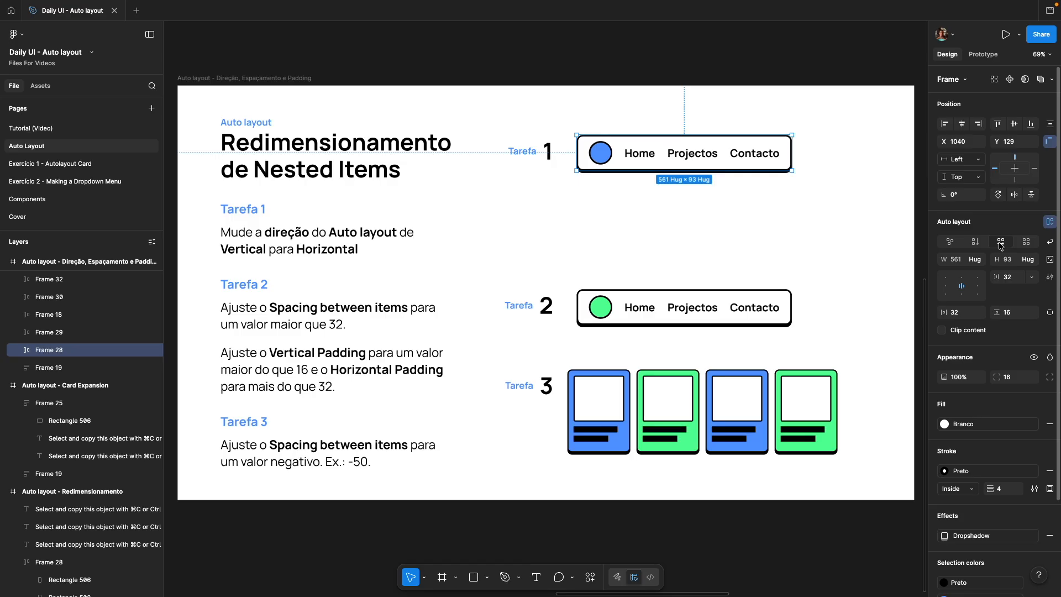
click(976, 242)
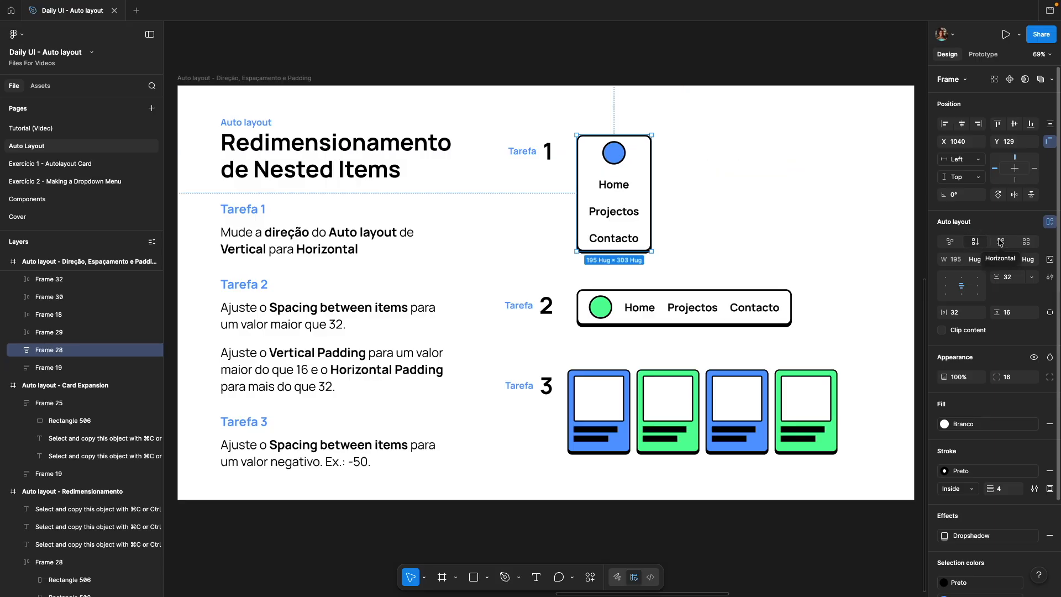
click(1001, 242)
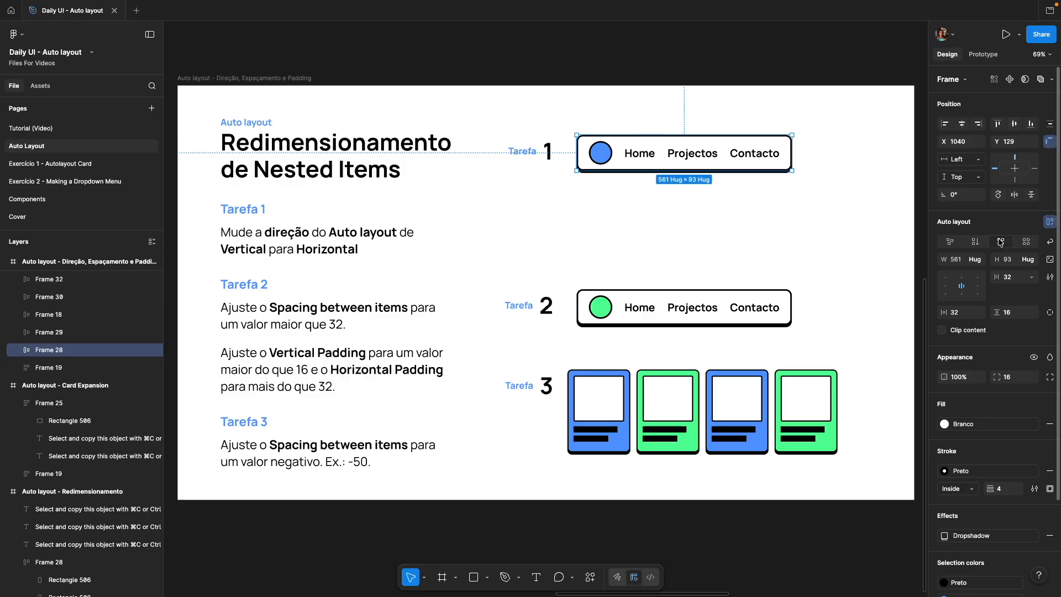
click(692, 239)
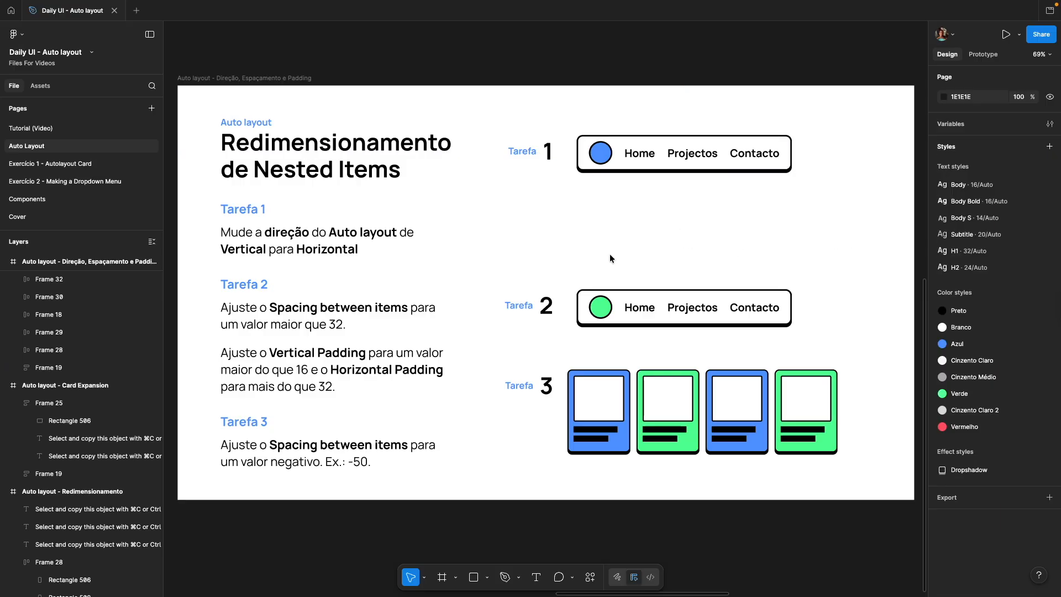
Step: Increase the spacing between items in the Tarefa 2 menu bar to 92
click(614, 303)
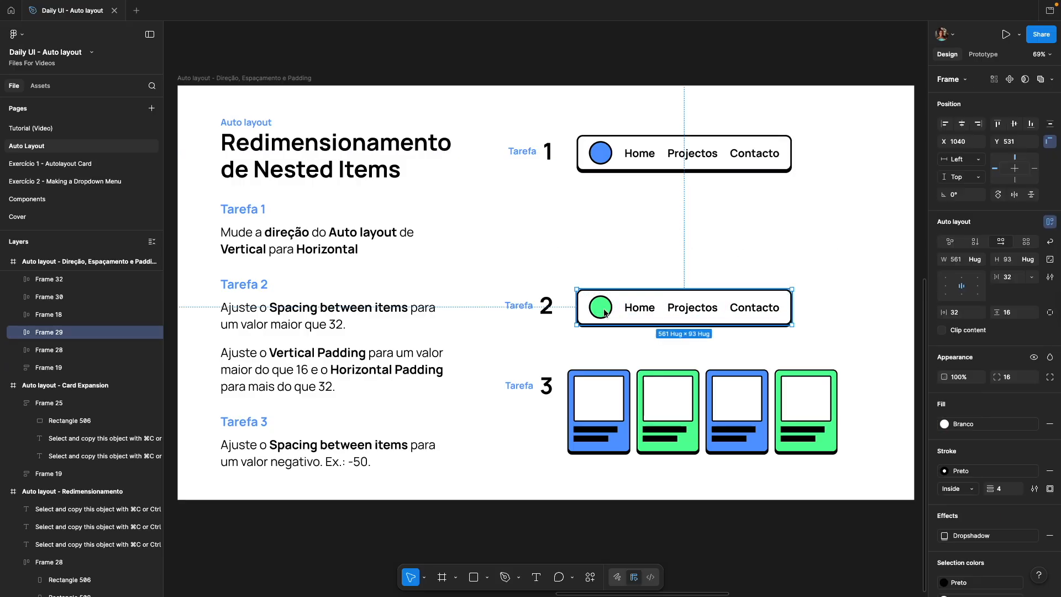
mouse_move(618, 308)
drag(619, 307, 630, 310)
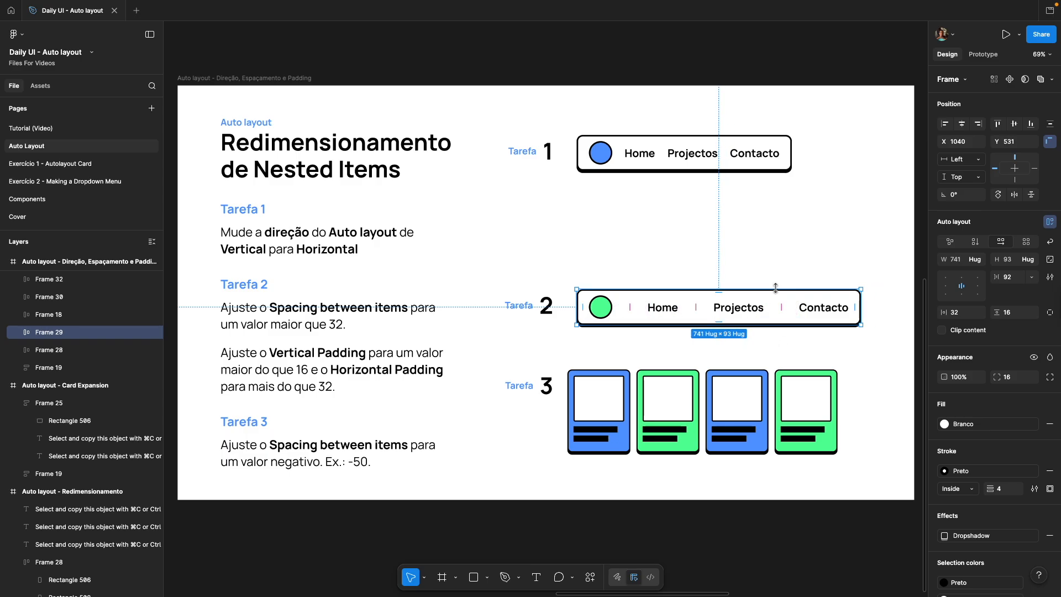
Step: Set the Tarefa 2 menu bar's horizontal padding to 47 and its spacing between items to 71
drag(583, 307, 611, 308)
key(super+z)
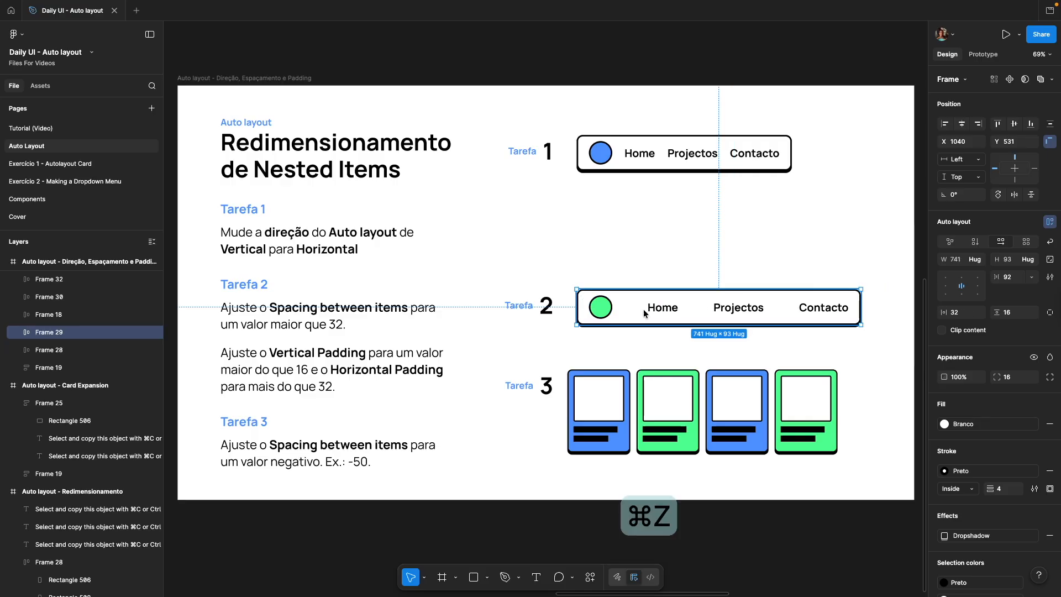
click(964, 313)
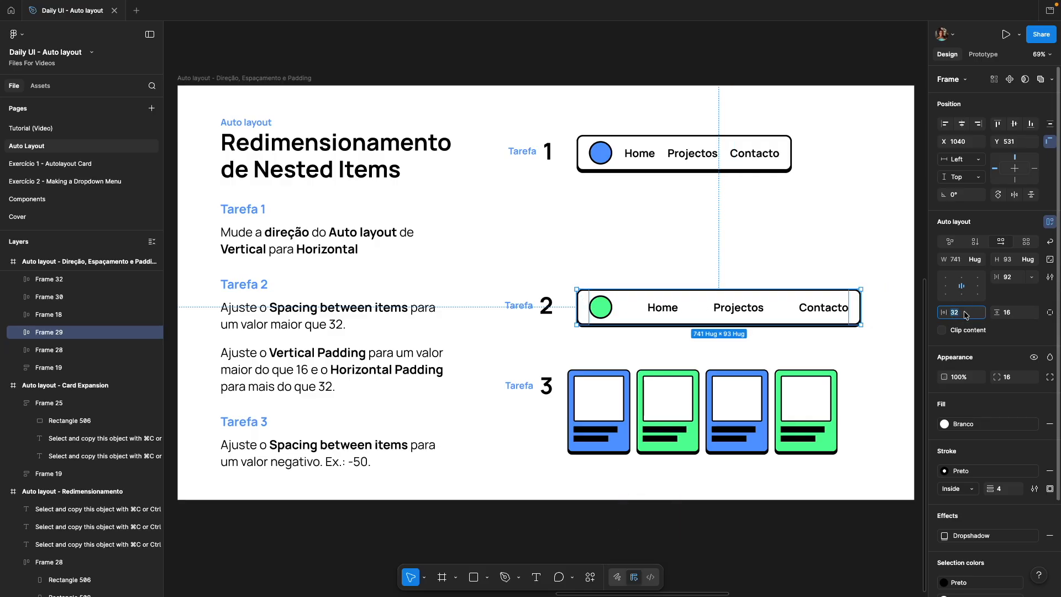
drag(943, 312, 976, 282)
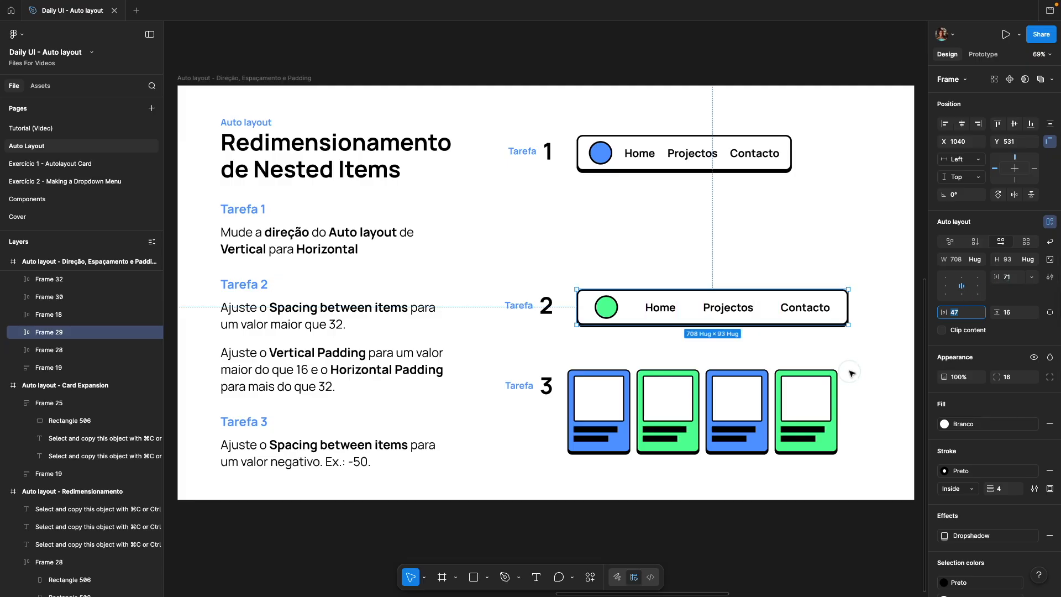
Step: Set the spacing between items of the Tarefa 3 card row to -50 so the cards overlap
scroll(829, 372, down, 1)
click(804, 370)
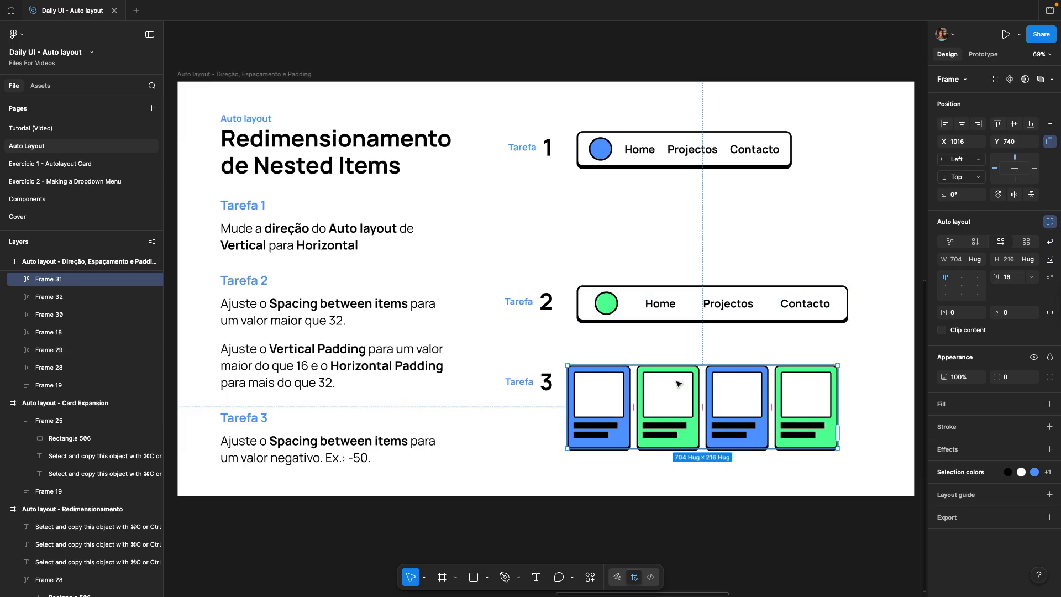
scroll(678, 384, right, 1)
scroll(662, 386, left, 1)
mouse_move(628, 408)
mouse_down()
mouse_move(597, 409)
mouse_move(650, 411)
mouse_move(609, 413)
mouse_up()
click(1019, 277)
text(-50)
key(Return)
click(786, 421)
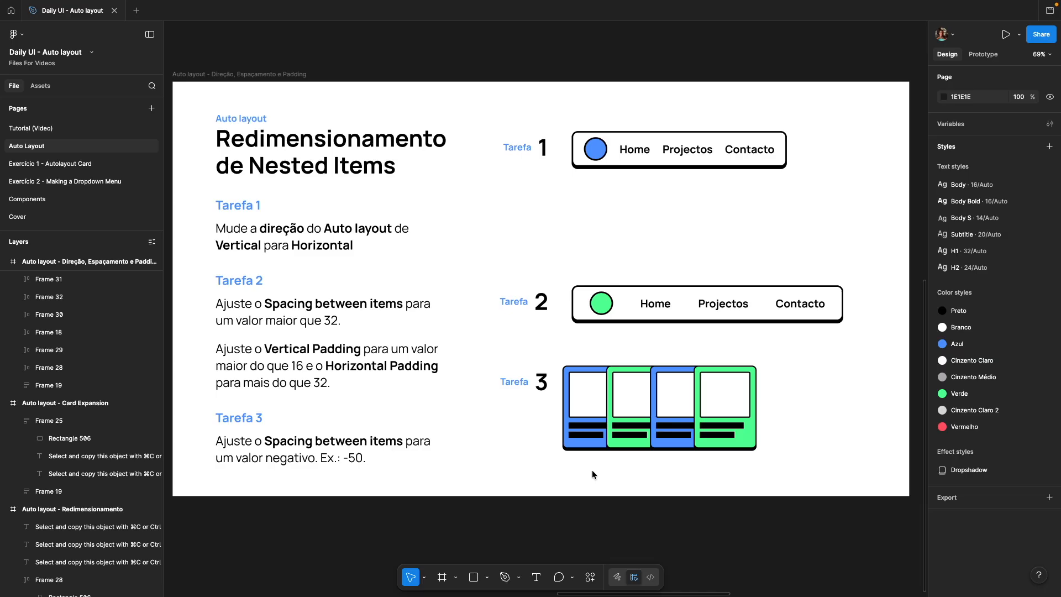
Step: Try duplicating the third card in the Tarefa 3 row, undo the duplication and deselect
double_click(685, 415)
key(super+d)
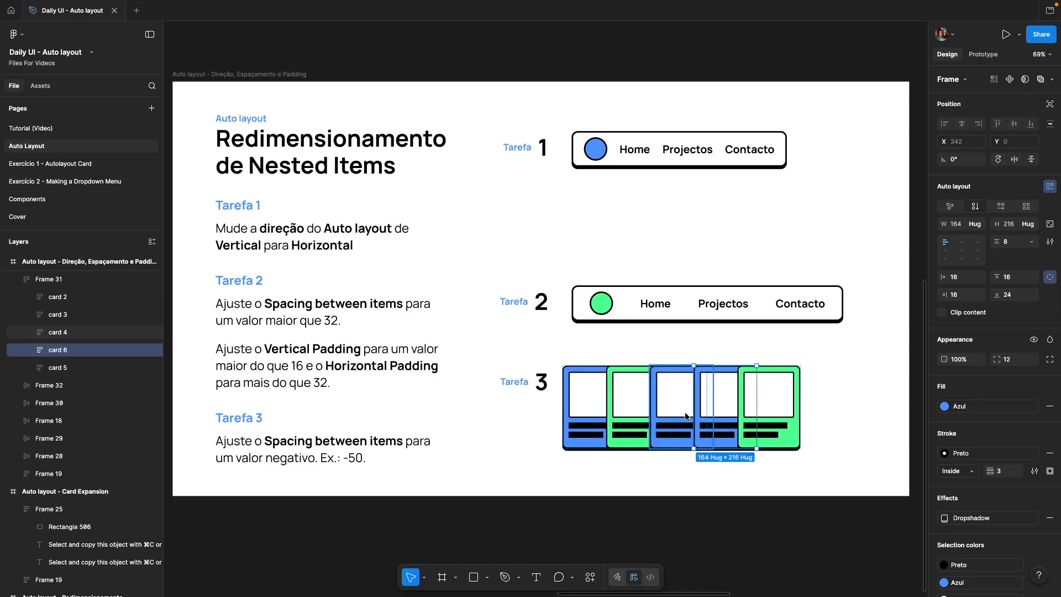
key(super+z)
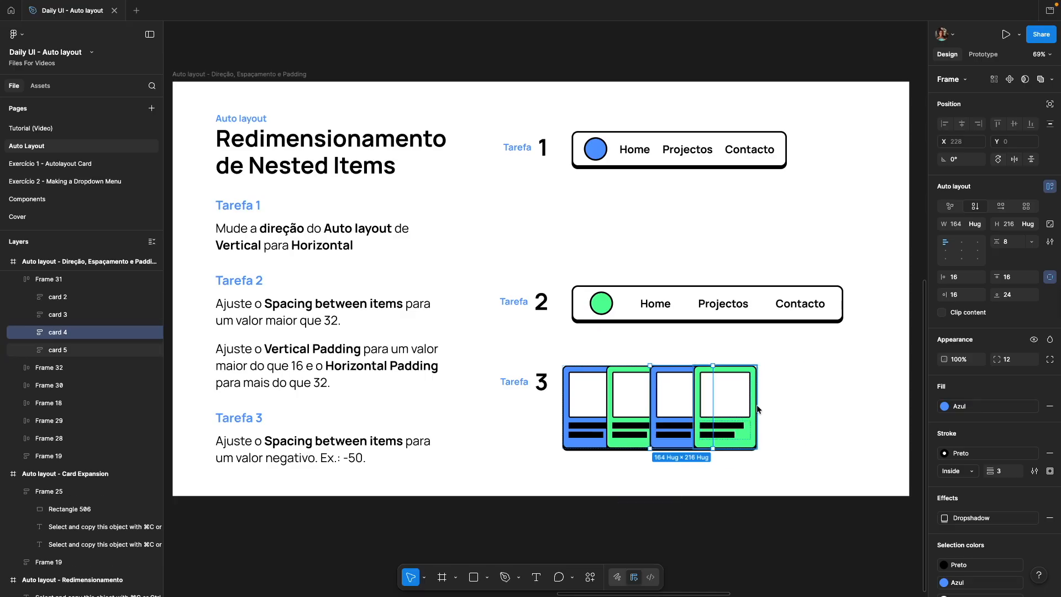
click(783, 405)
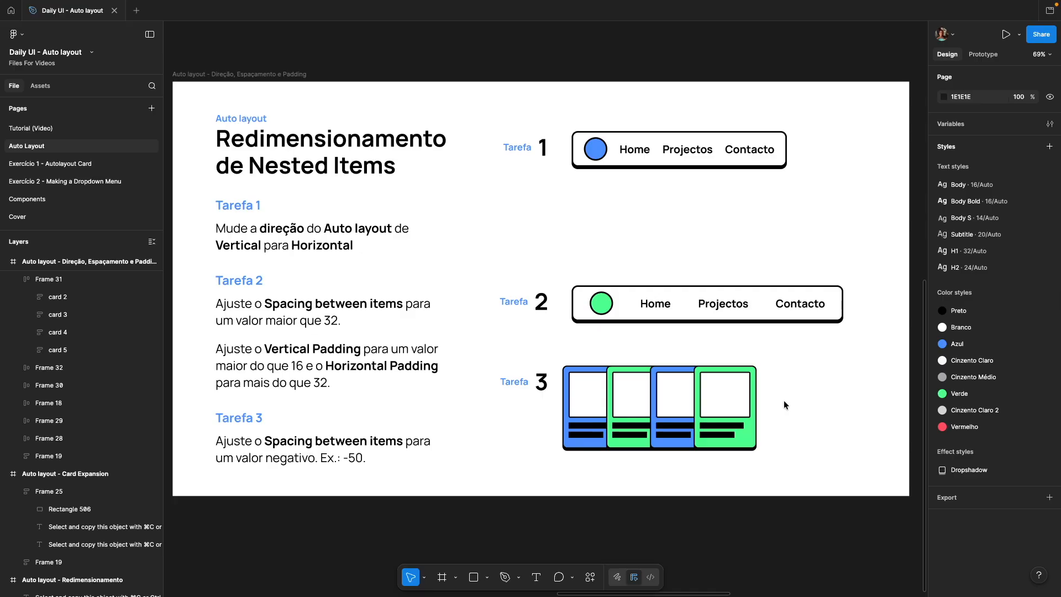
Step: Tighten the spacing between the Tarefa 3 cards to -55 and deselect the row
click(590, 396)
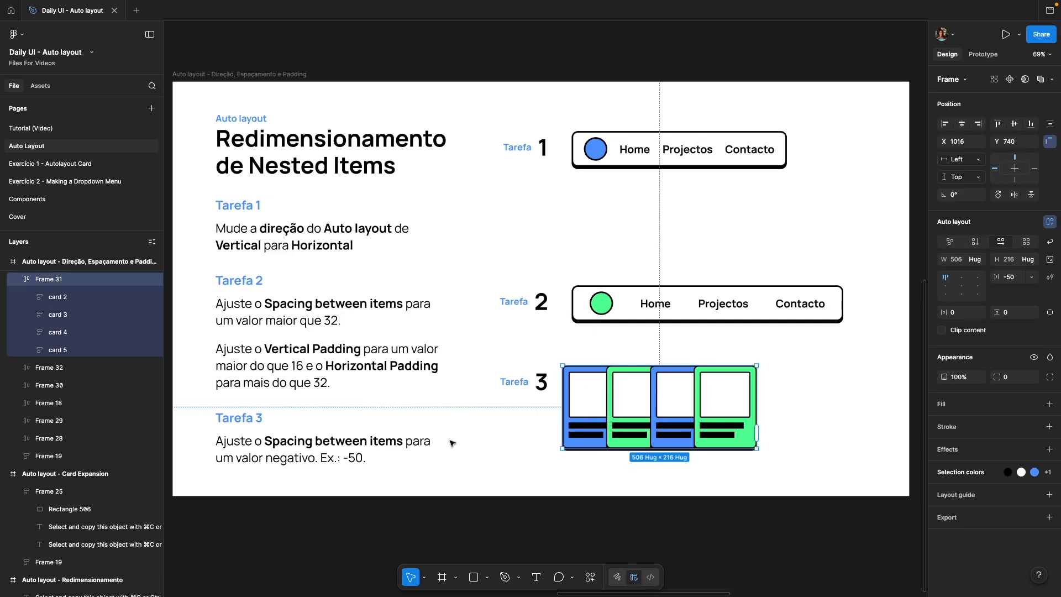
mouse_move(614, 404)
mouse_down()
mouse_move(649, 409)
mouse_move(612, 414)
mouse_up()
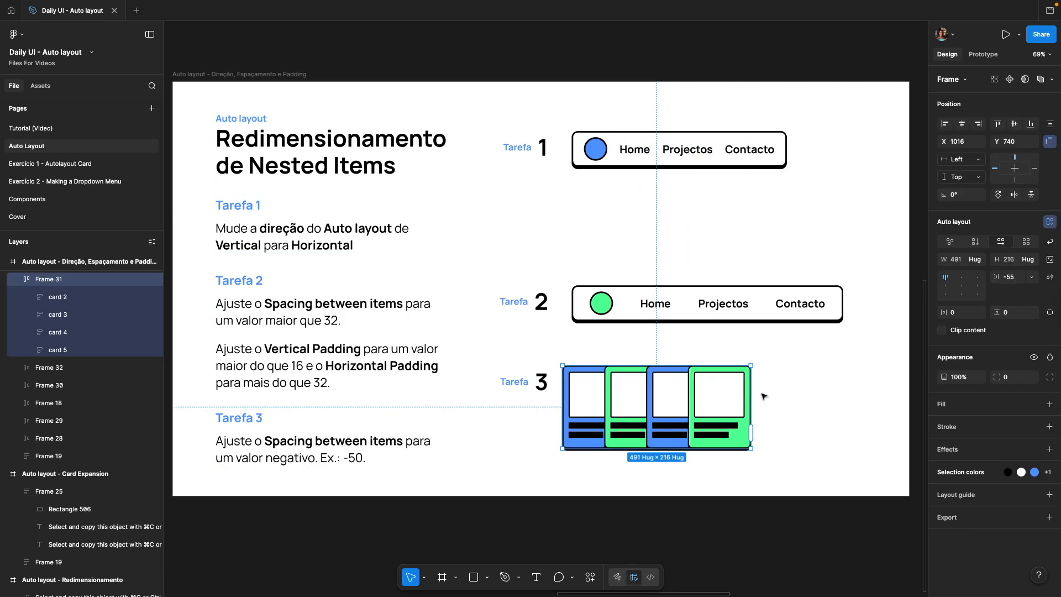
click(781, 396)
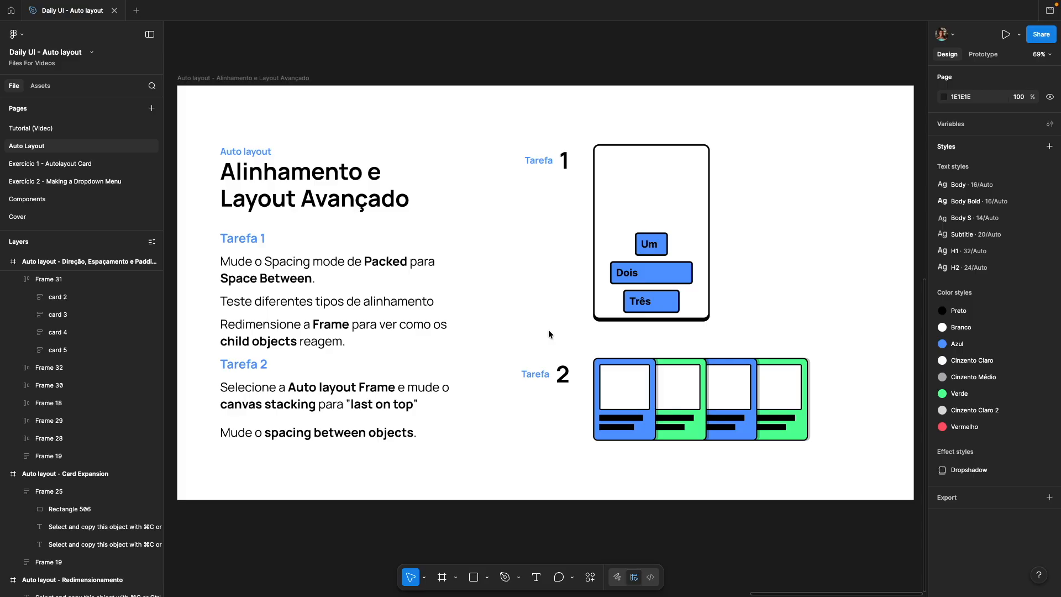
Step: On the Alinhamento e Layout Avançado slide, test the Tarefa 1 frame's top, middle and bottom alignments, finishing with bottom left
click(667, 219)
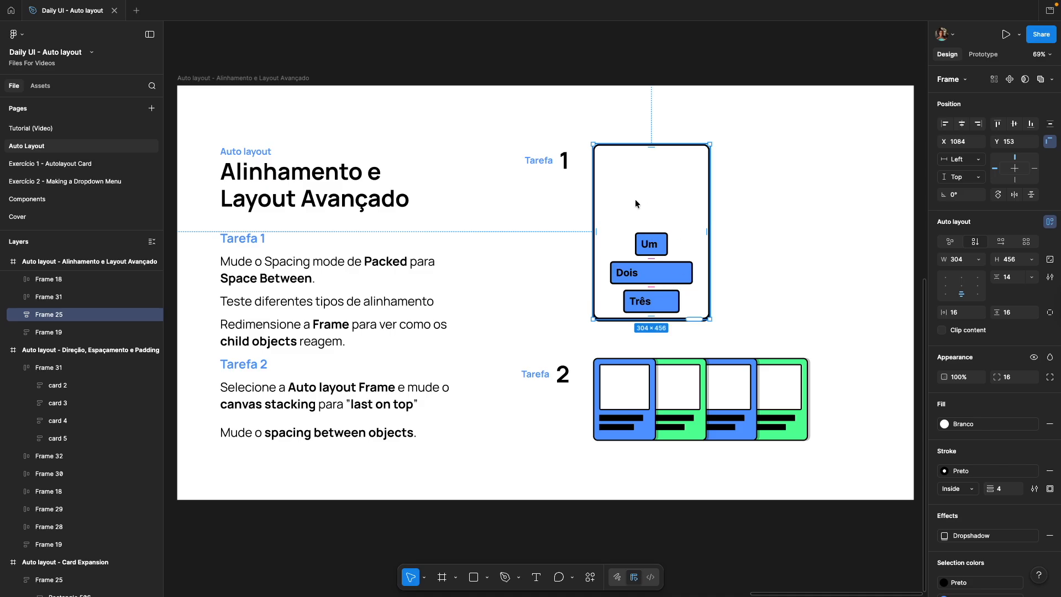
click(946, 280)
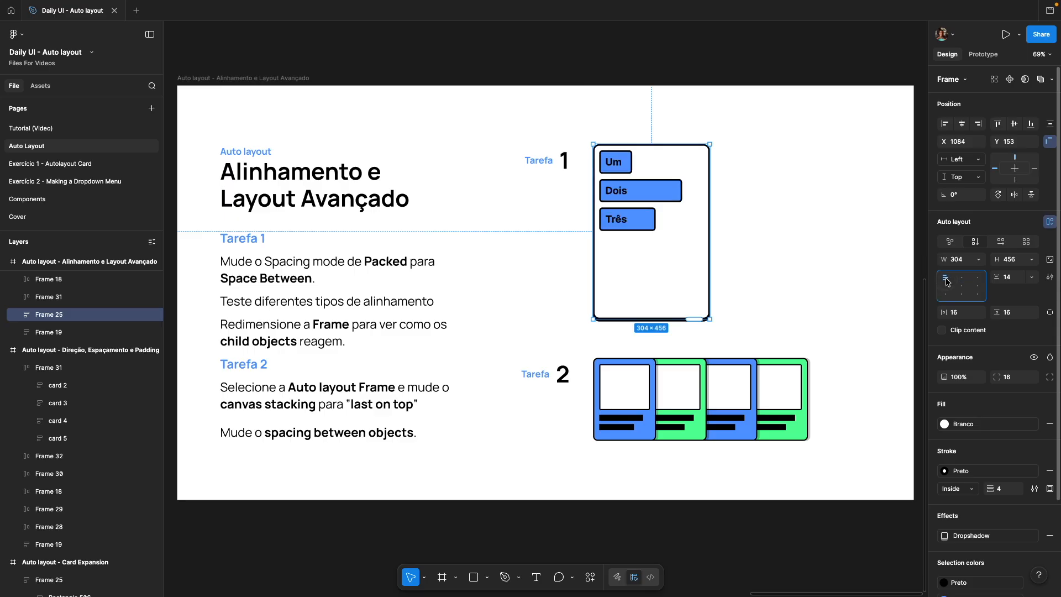
click(961, 280)
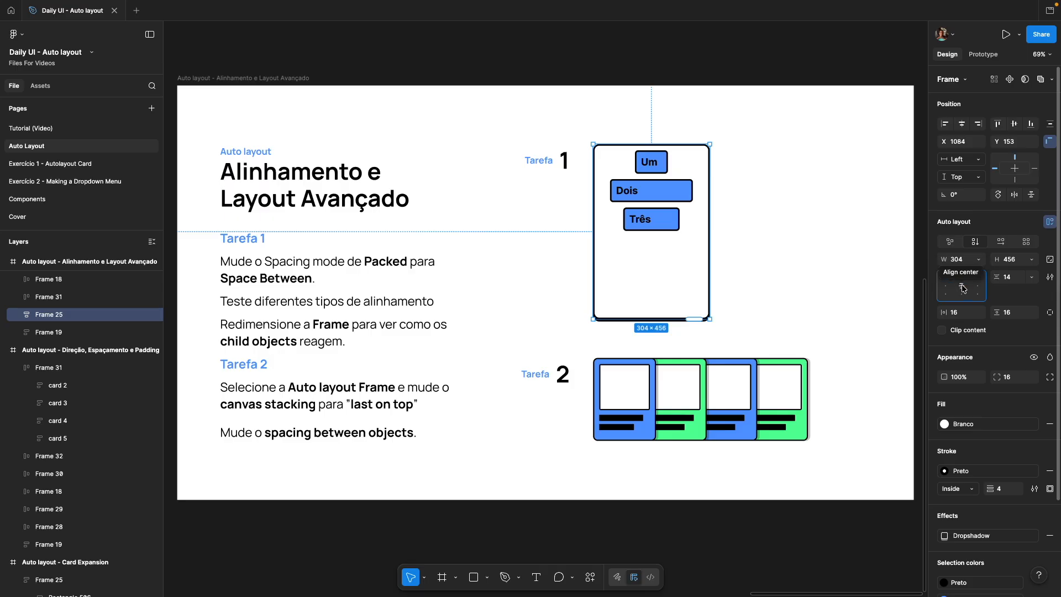
click(965, 288)
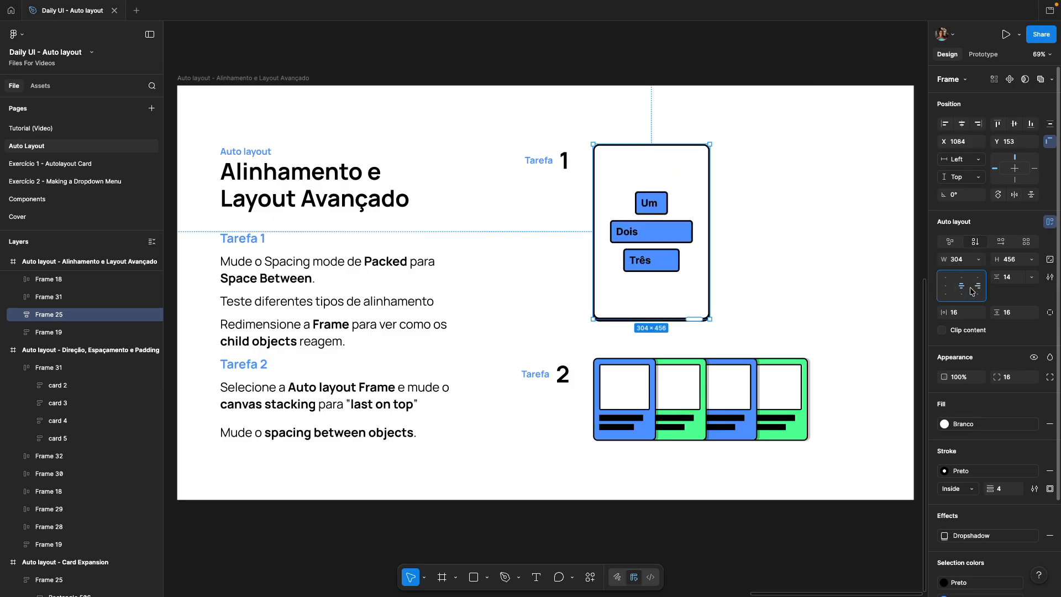
click(978, 286)
click(945, 286)
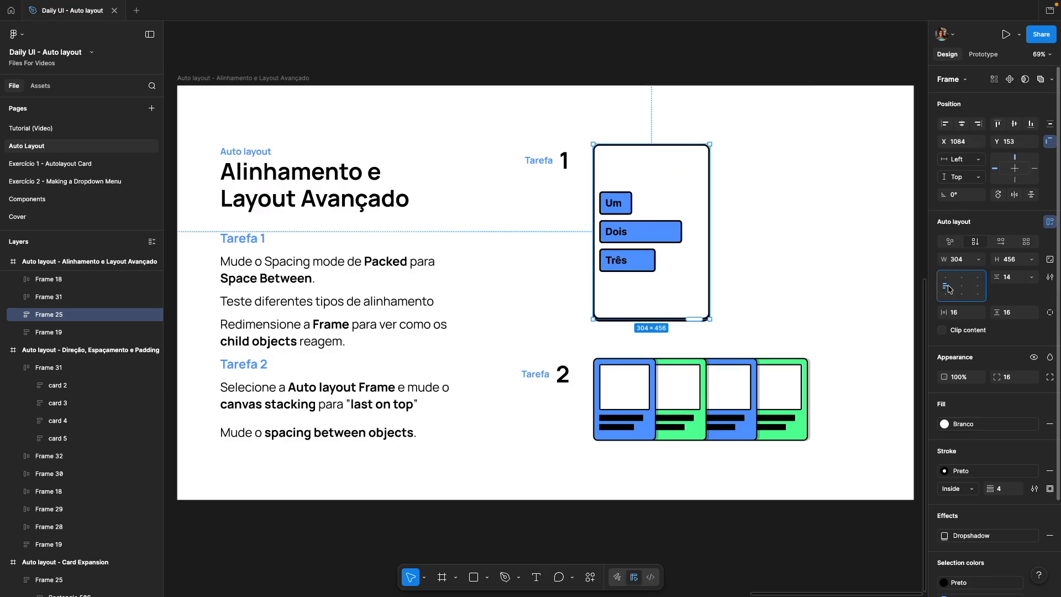
click(962, 296)
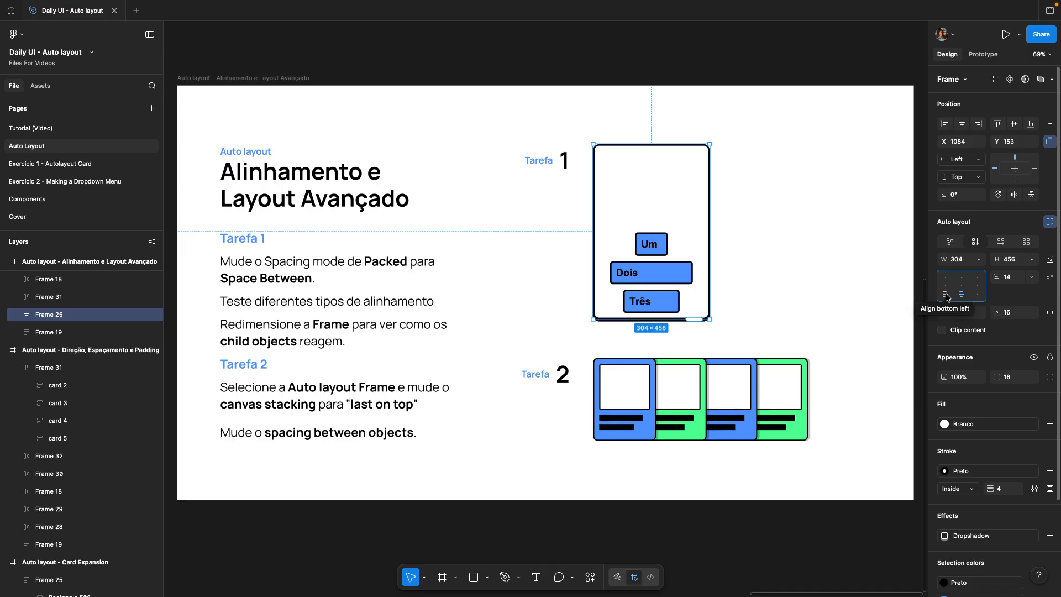
click(947, 298)
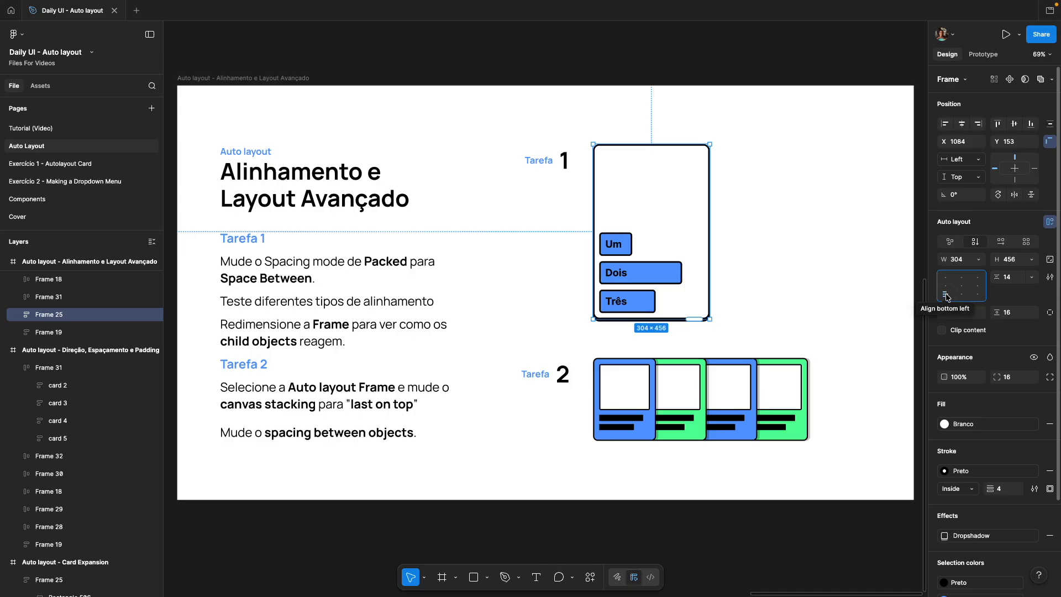
Step: Try bottom-right alignment on the Tarefa 1 frame's items, ending with them aligned to the center
click(979, 296)
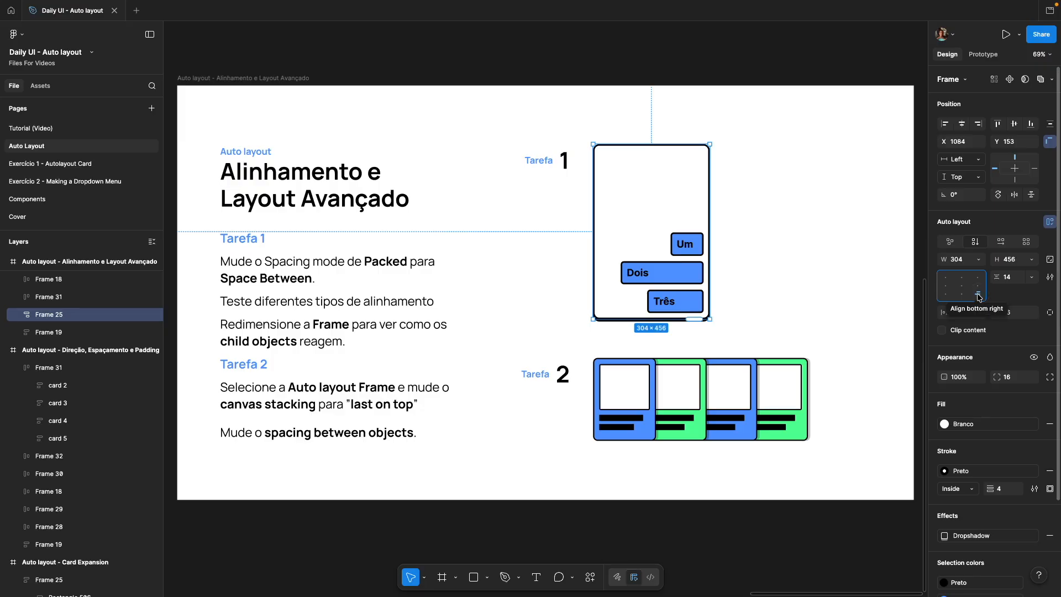
click(964, 287)
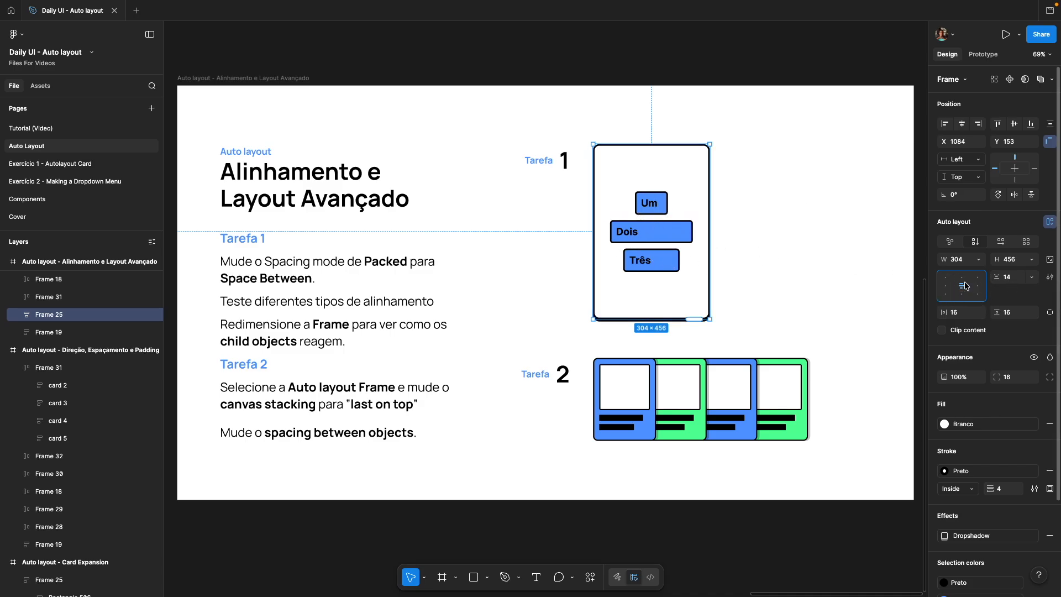
Step: Set the spacing between the Tarefa 1 items to Auto and toggle between Auto and packed spacing, ending on packed at 14
click(1030, 284)
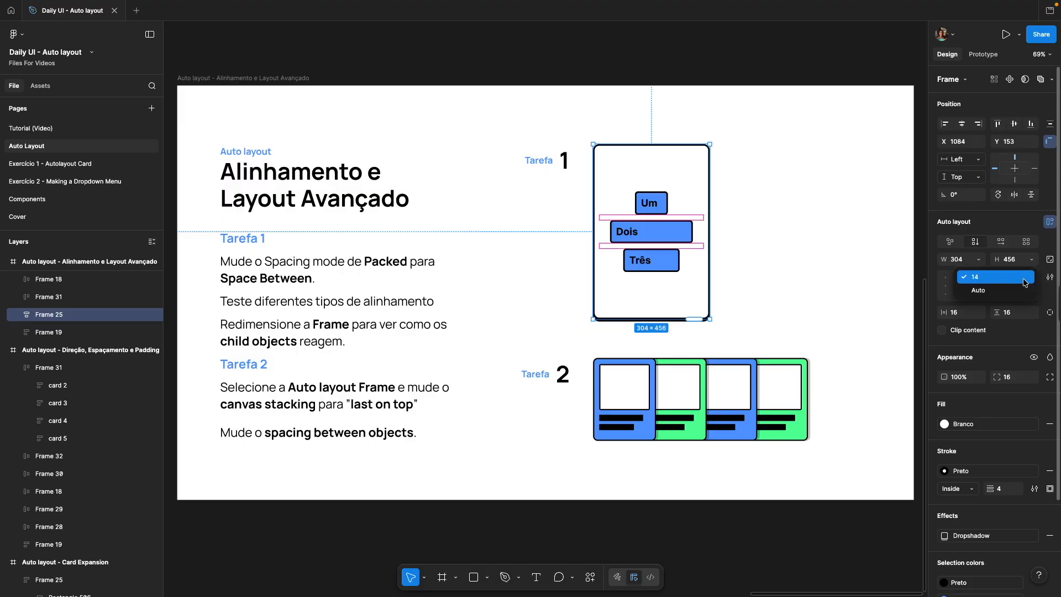
click(977, 291)
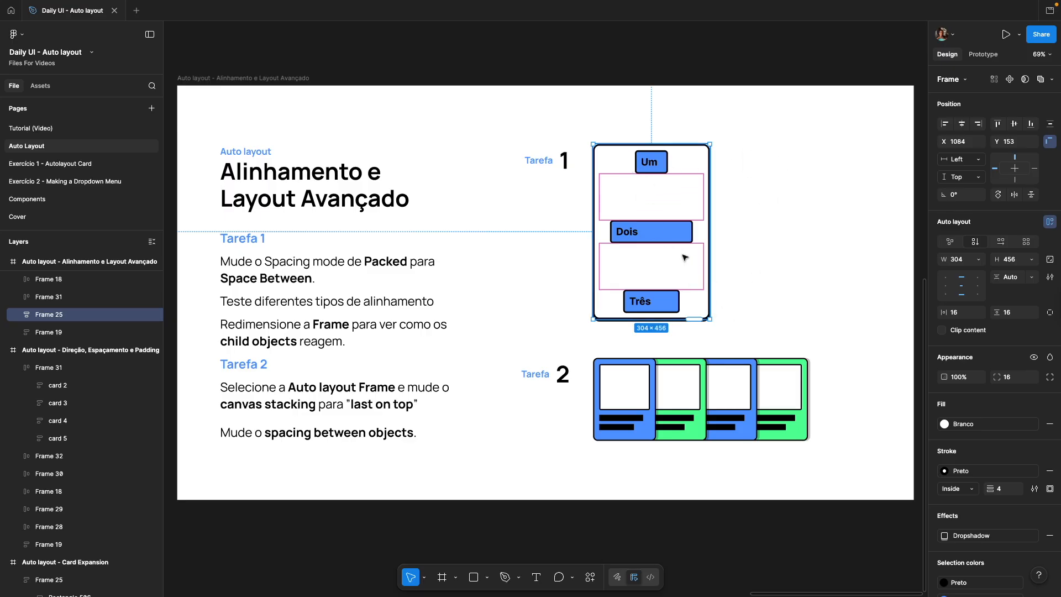
click(962, 289)
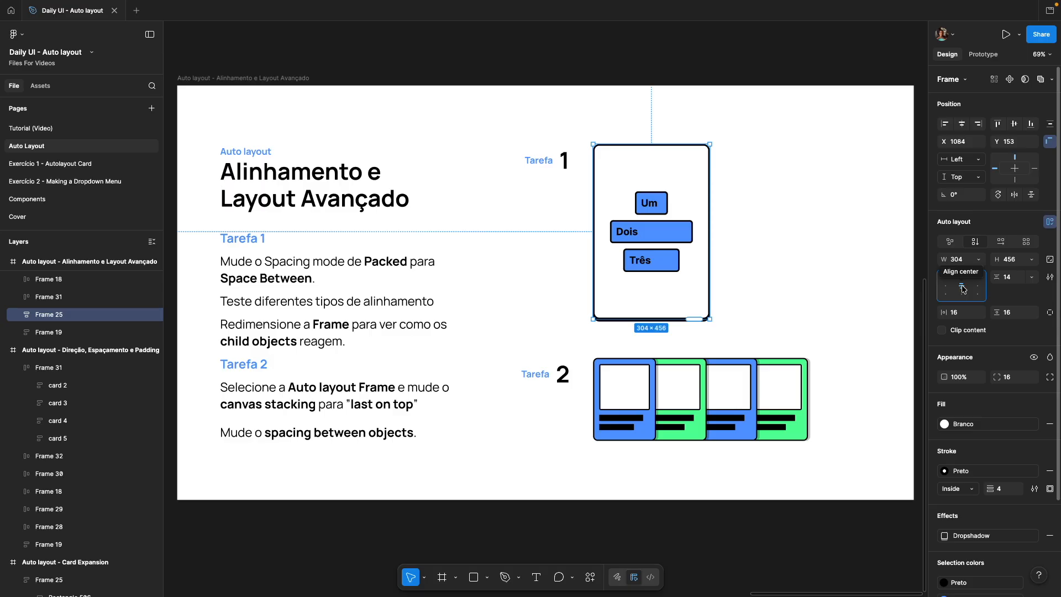
click(962, 288)
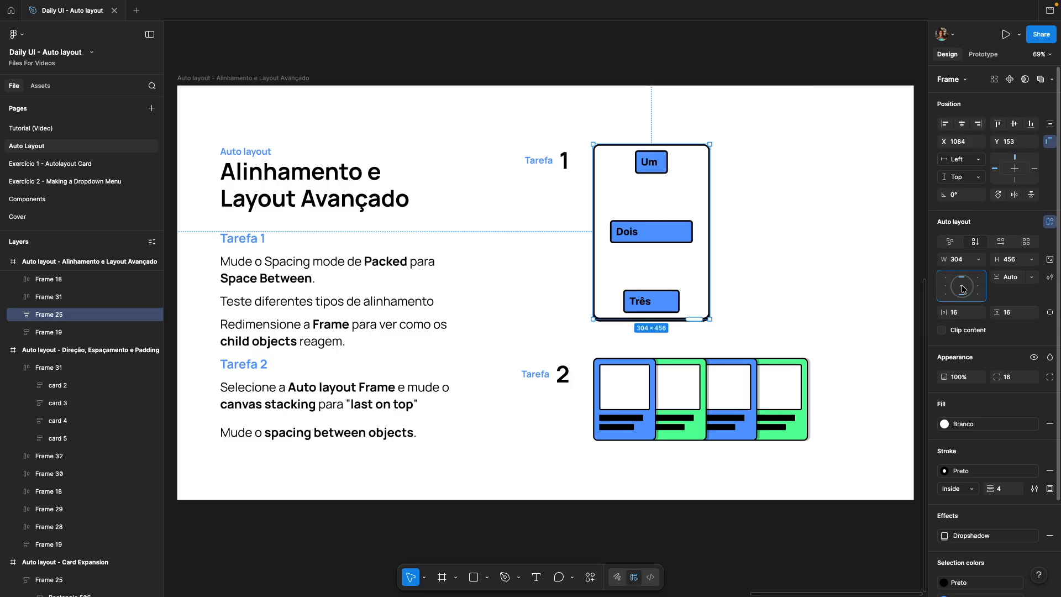
click(962, 289)
click(962, 289)
click(962, 289)
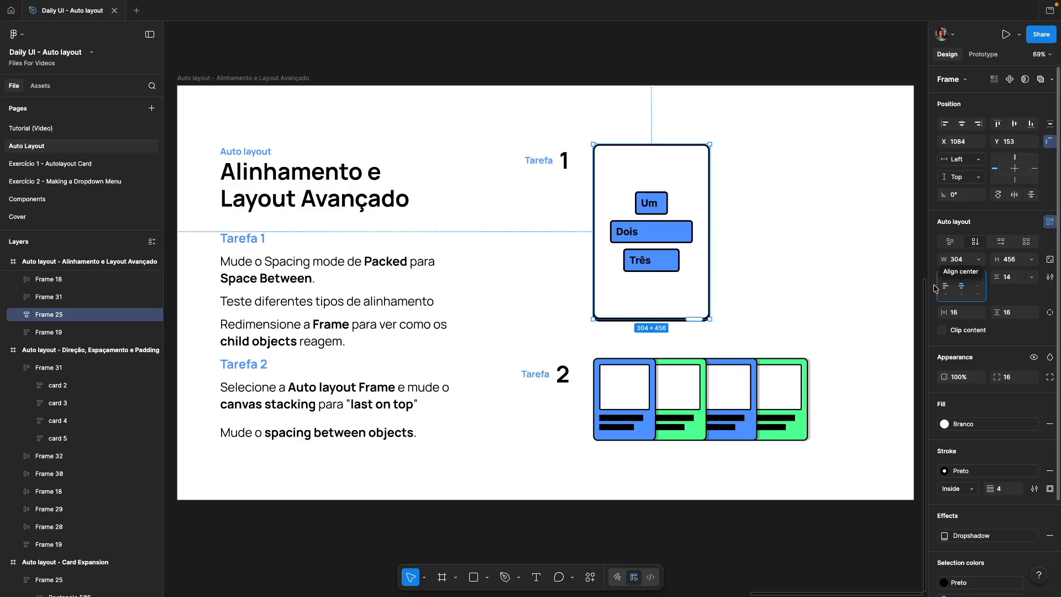
Step: Set the Tarefa 2 card row's canvas stacking to Last on top and deselect the row
click(719, 379)
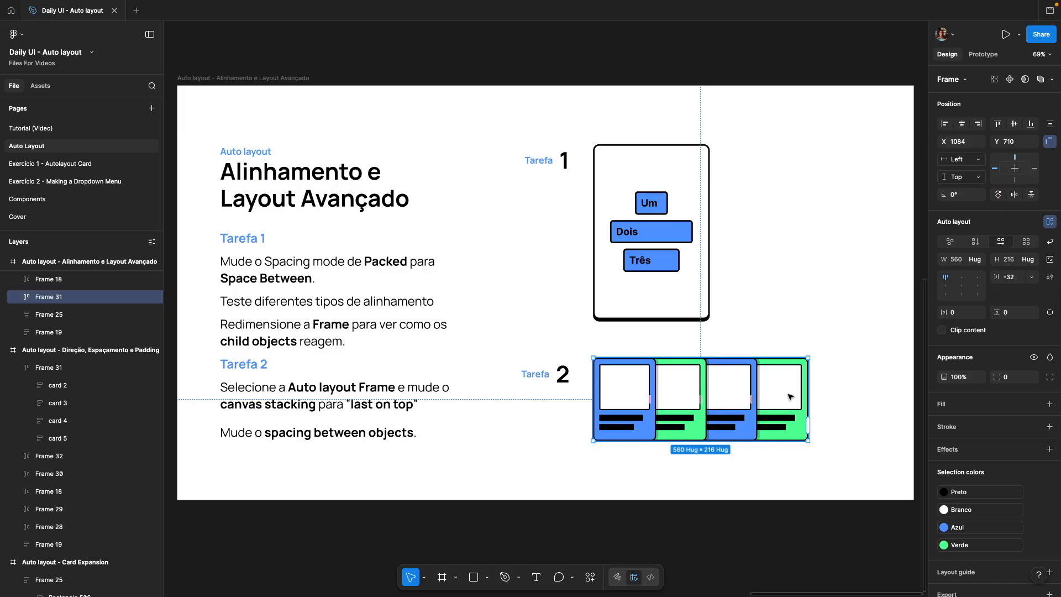
click(1051, 278)
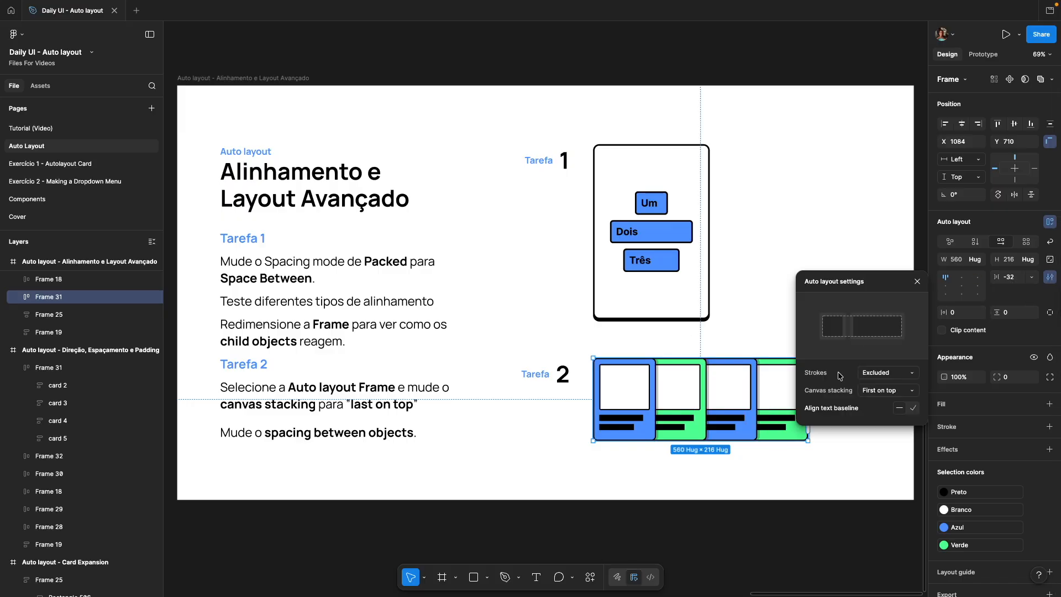
click(884, 391)
click(882, 404)
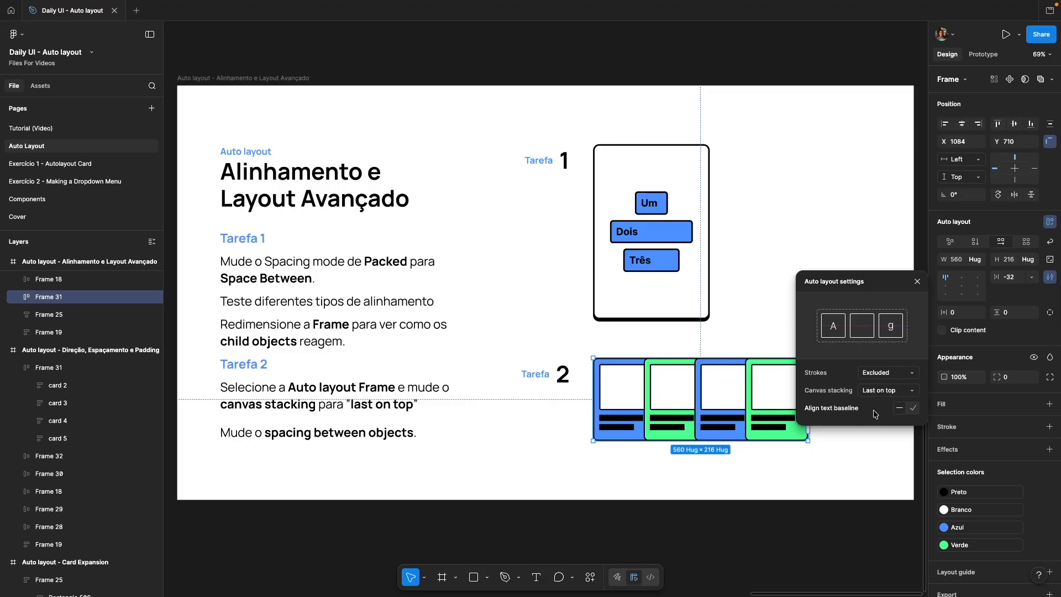
click(836, 454)
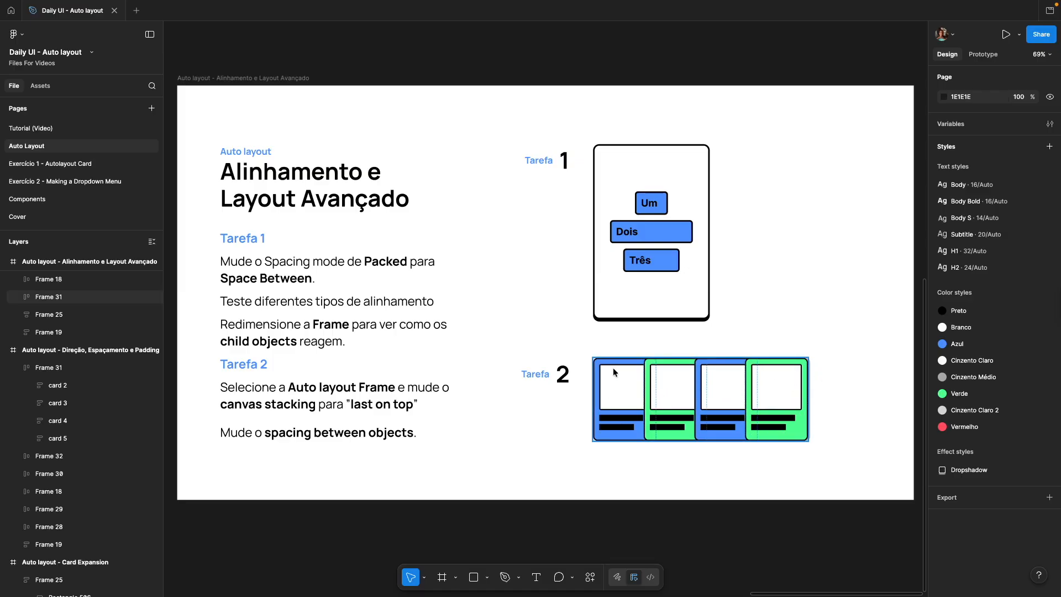
Step: Switch the Tarefa 2 card row's canvas stacking back to First on top and deselect it
click(691, 388)
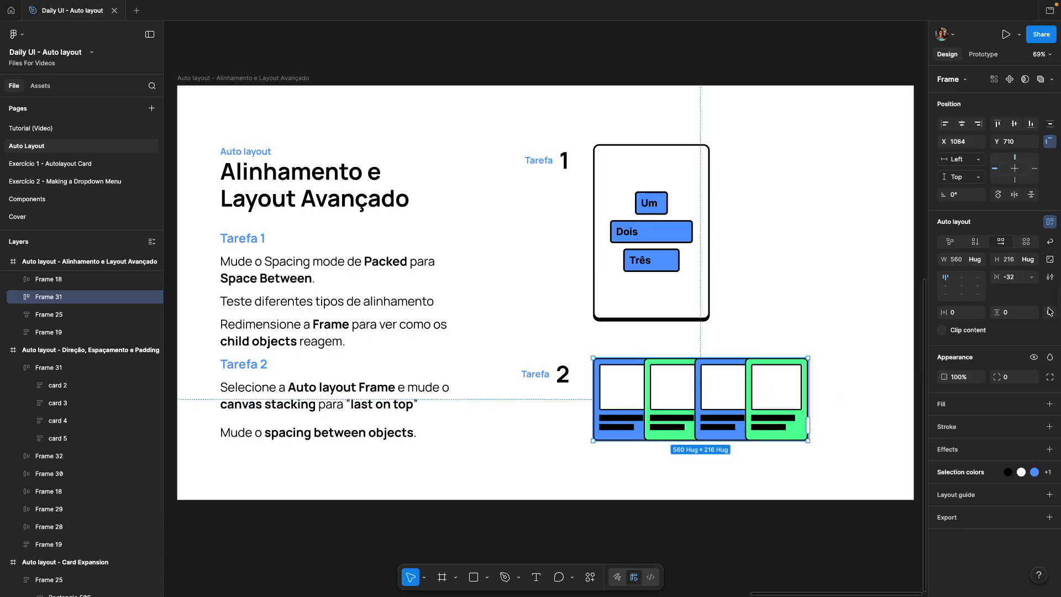
click(1050, 277)
click(896, 390)
click(887, 380)
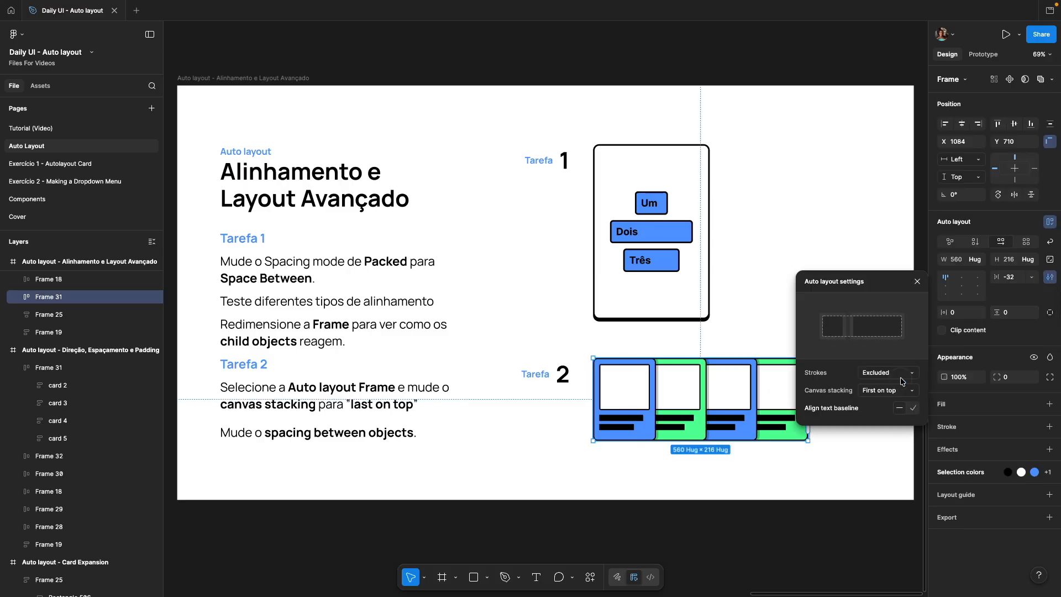
click(864, 452)
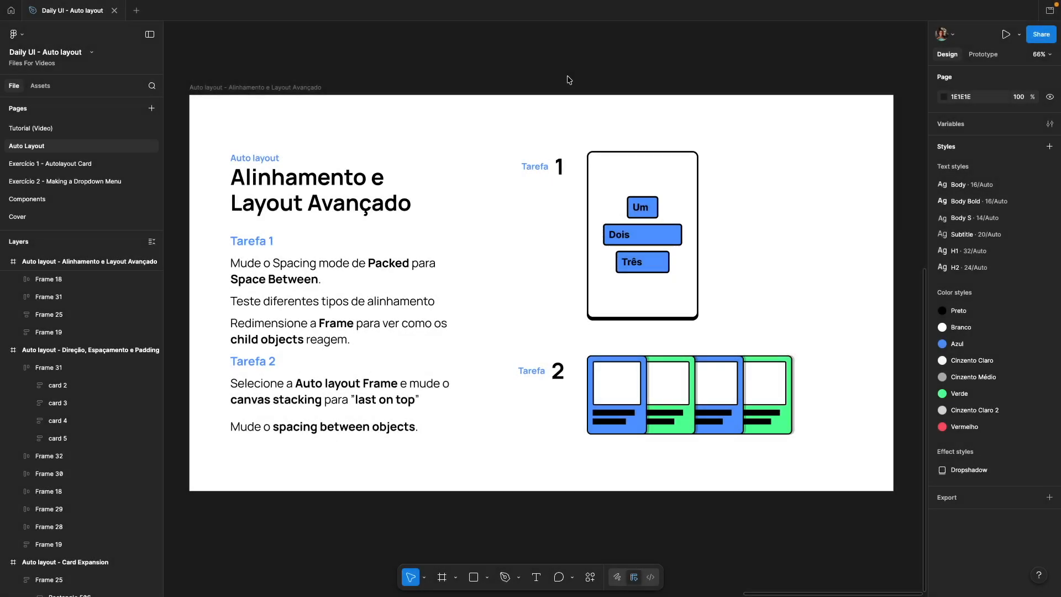
Step: Open the Exercício 1 - Autolayout Card page and examine the button and input examples and the finished card up close
key(super+minus)
key(super+minus)
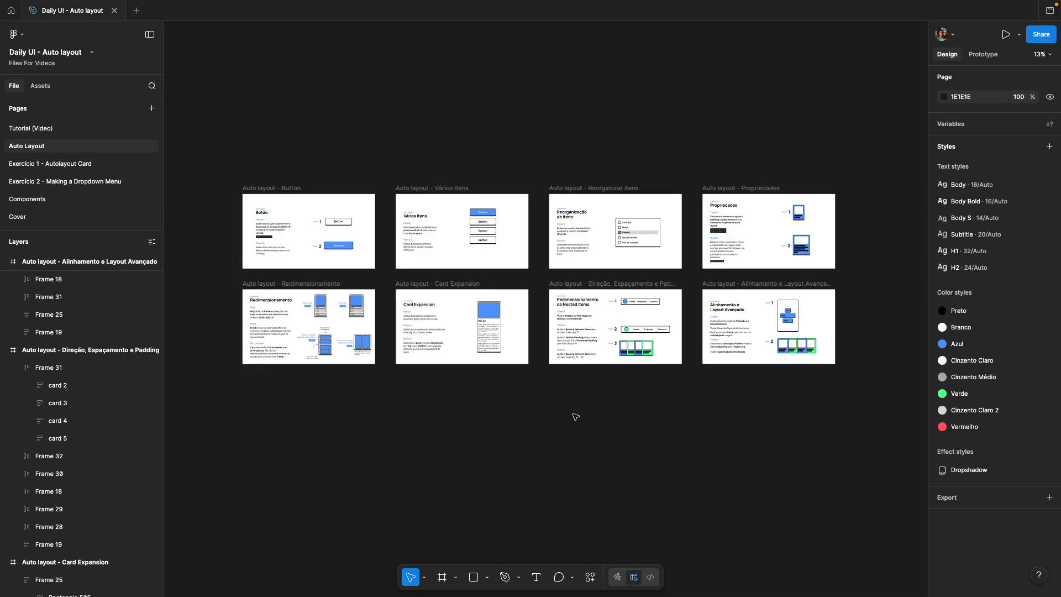
click(92, 165)
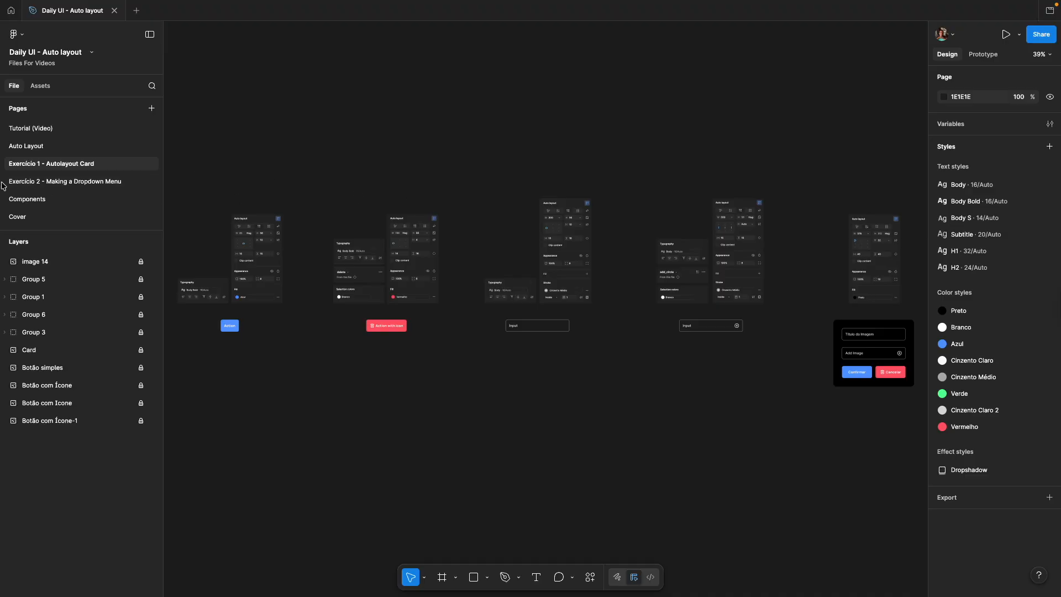
scroll(349, 187, left, 3)
key(z)
drag(314, 212, 824, 431)
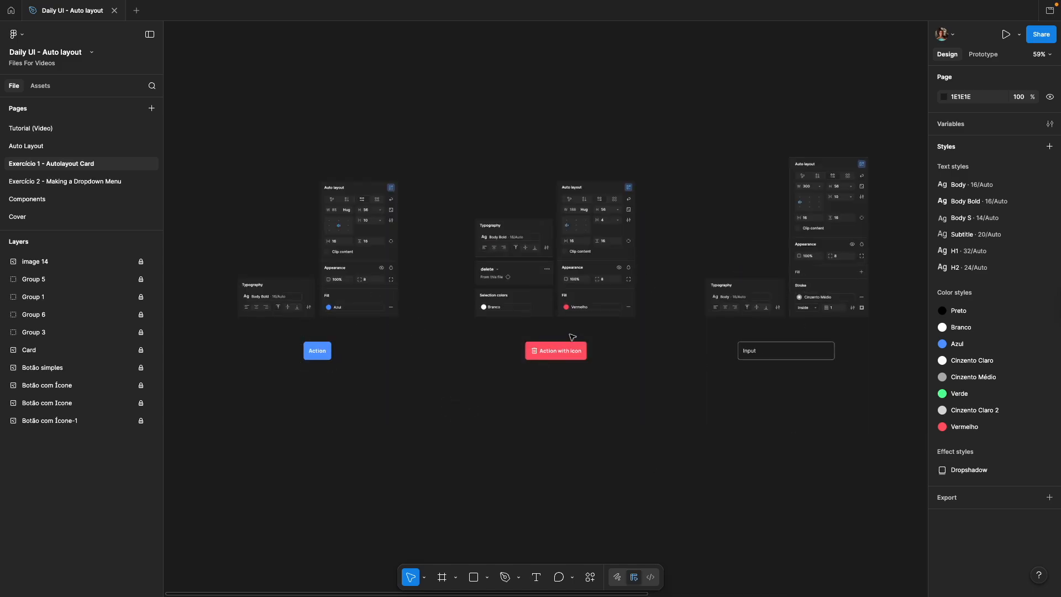
scroll(635, 348, right, 3)
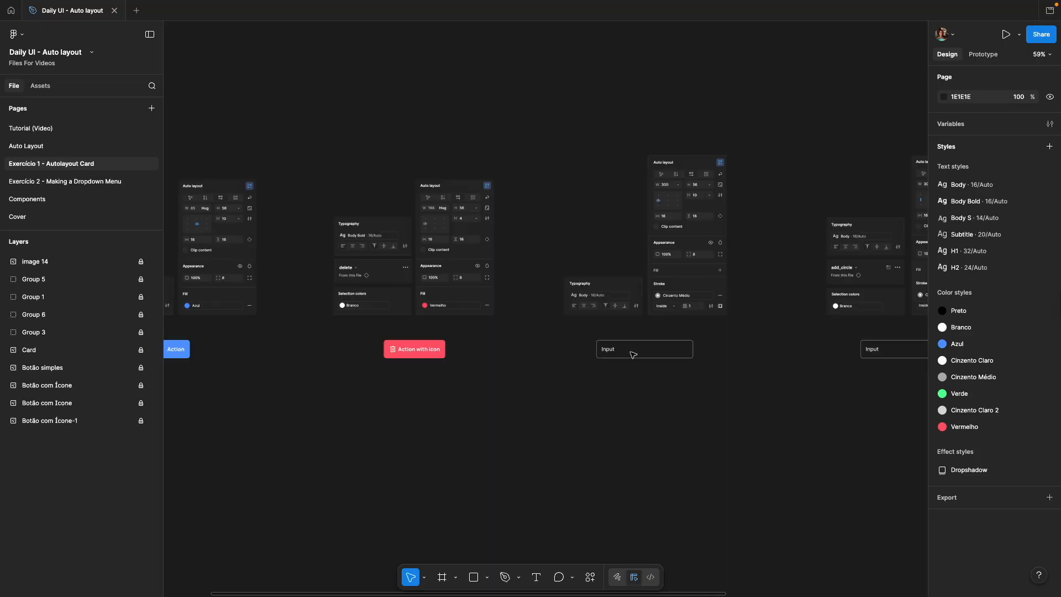
scroll(634, 356, right, 5)
drag(770, 355, 539, 343)
key(z)
drag(595, 310, 770, 441)
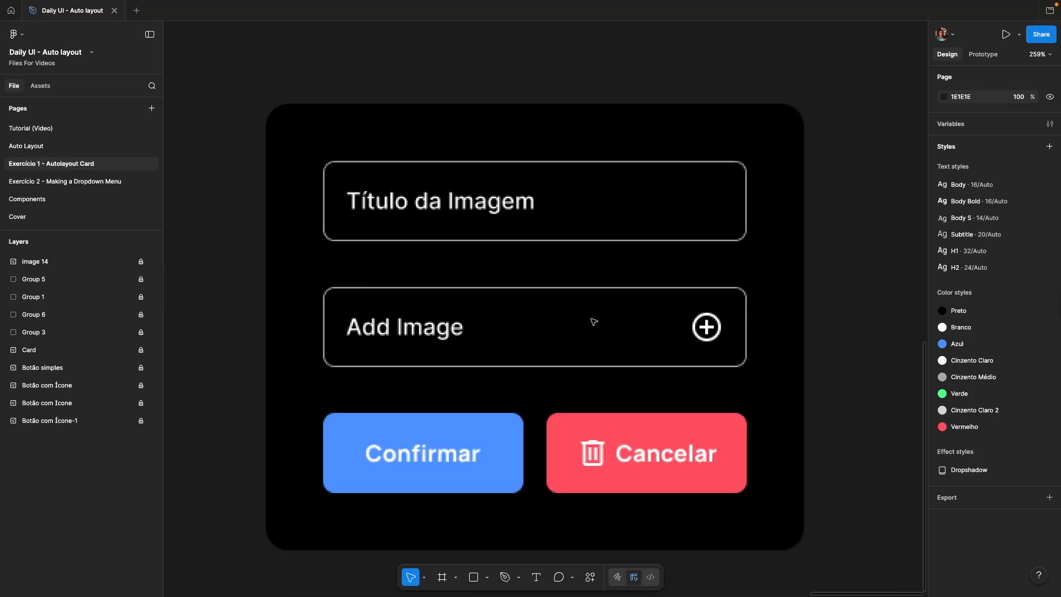
Step: Return to the first example and examine the typography, auto layout, appearance and fill specifications of the blue Action button
key(super+minus)
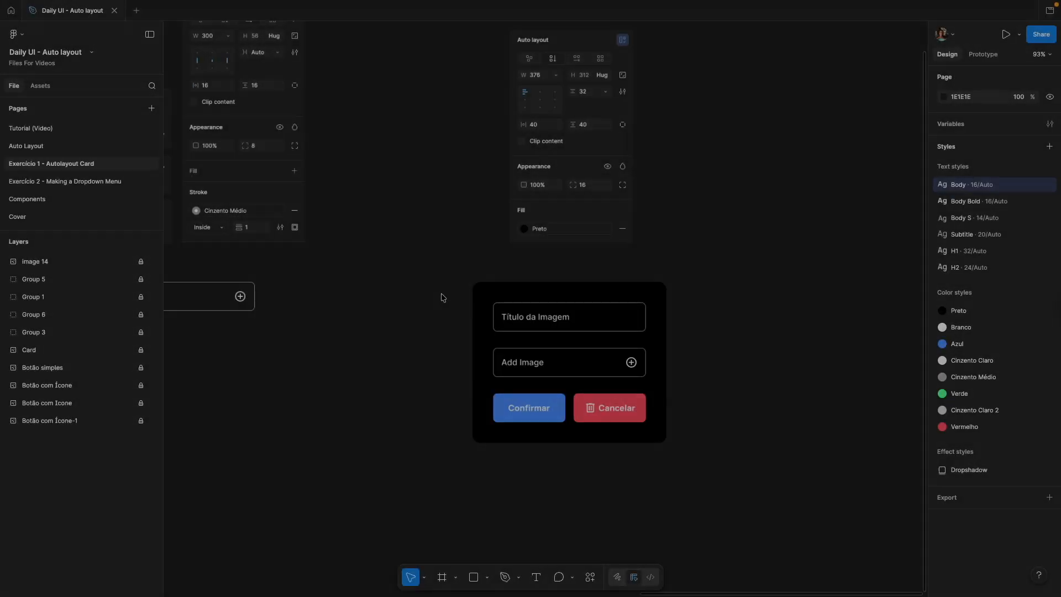
key(super+minus)
key(super+minus)
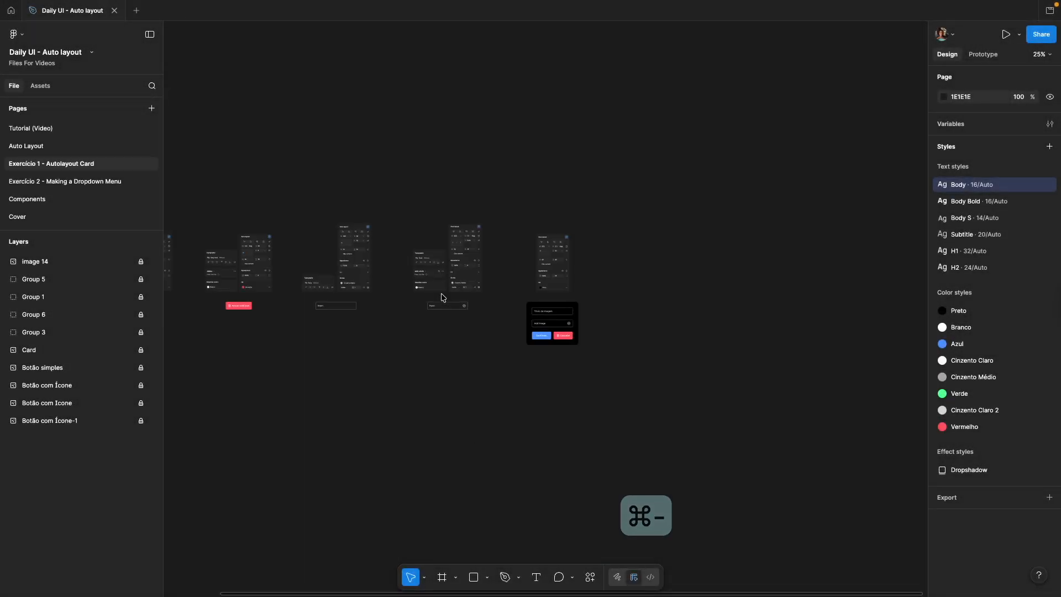
drag(403, 296, 651, 301)
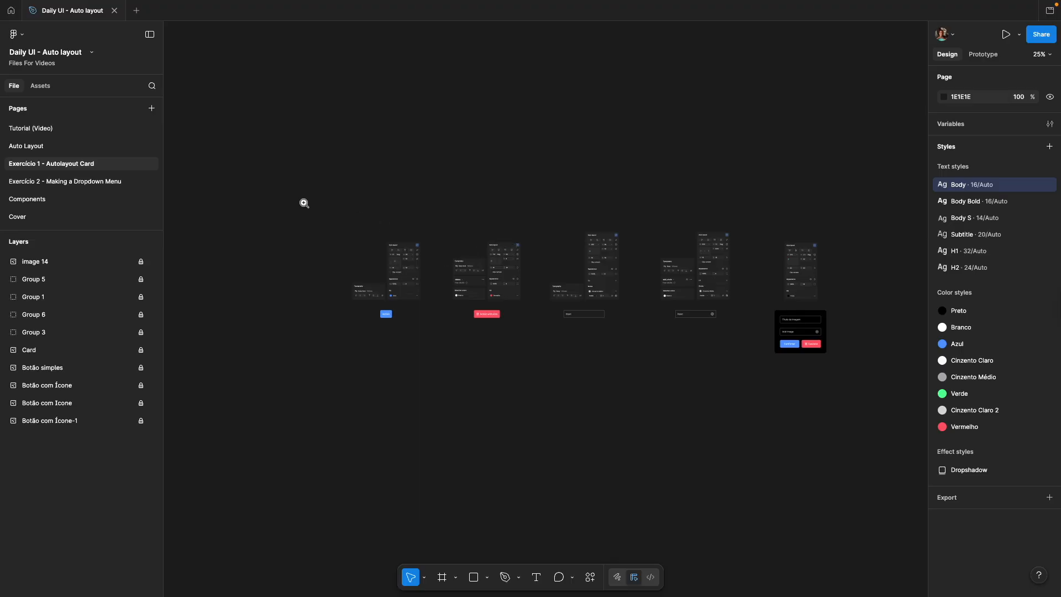
drag(299, 197, 470, 348)
drag(552, 323, 534, 292)
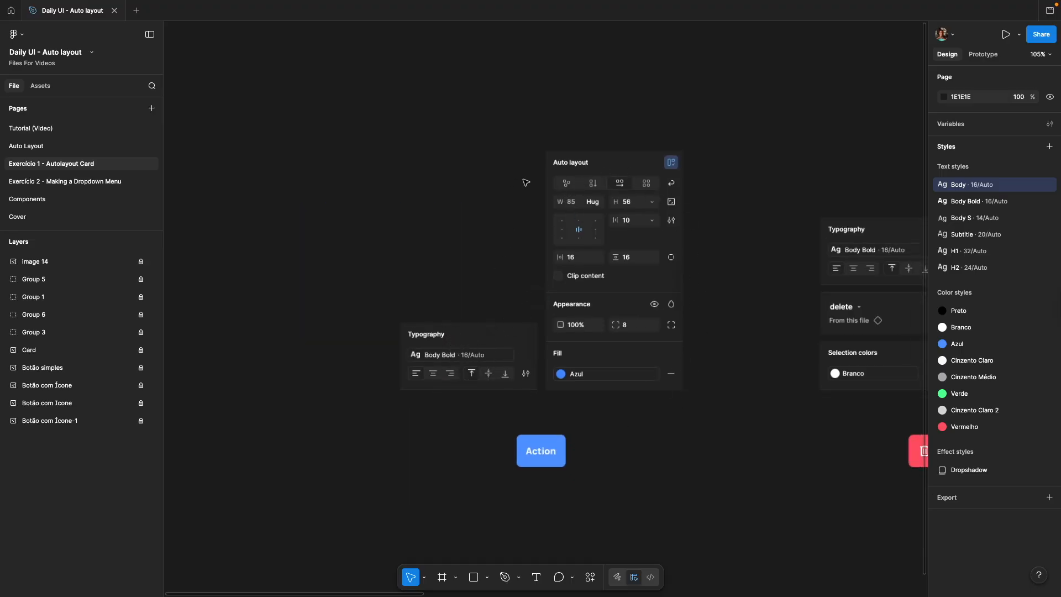
scroll(672, 462, down, 3)
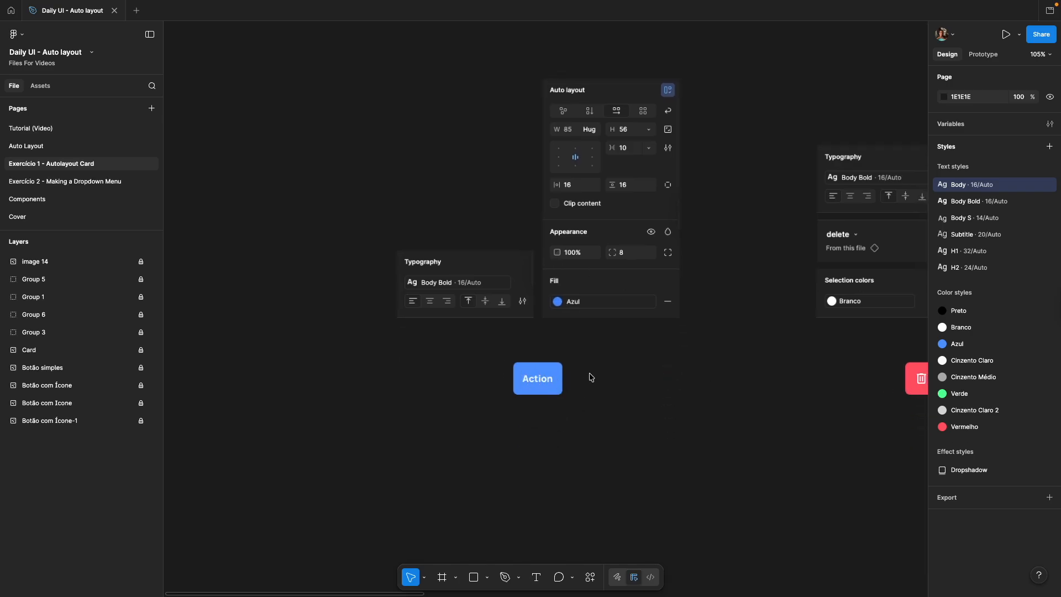
drag(810, 363, 797, 328)
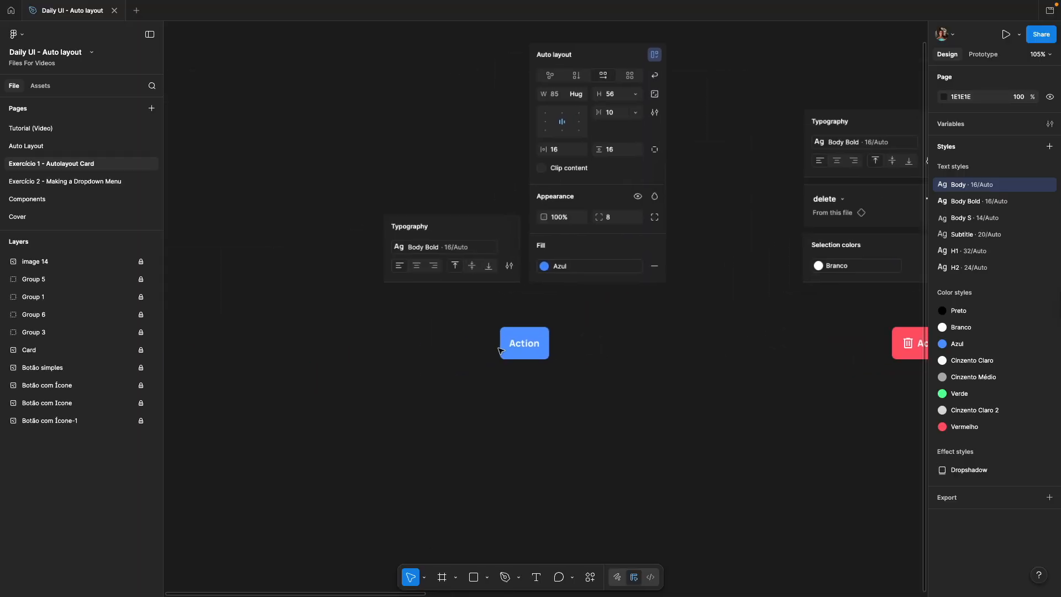
scroll(604, 329, up, 1)
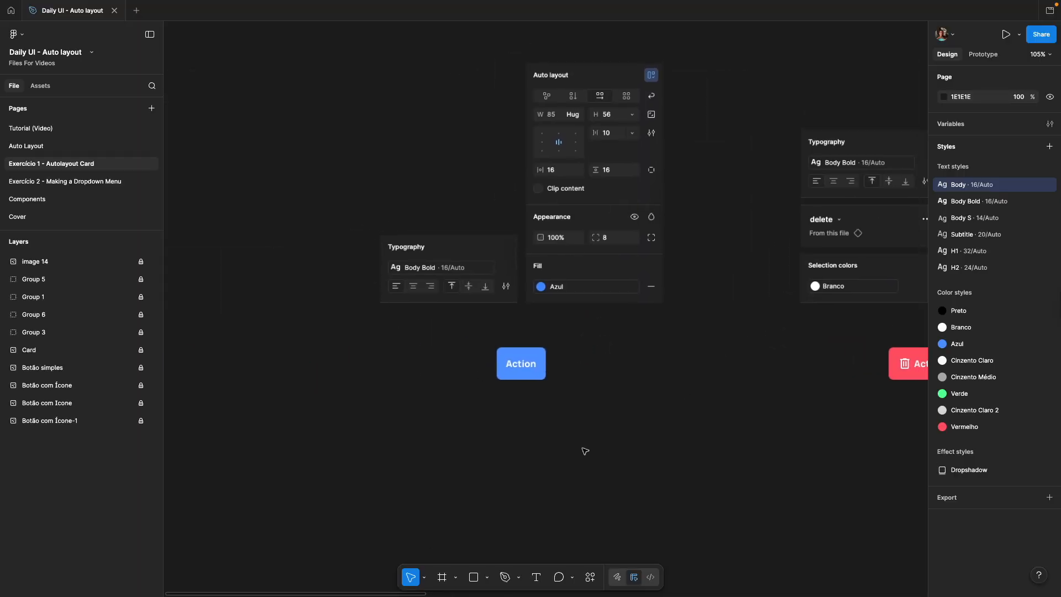
Step: Create a text layer reading "Action" and place it centered below the blue Action button example
click(536, 578)
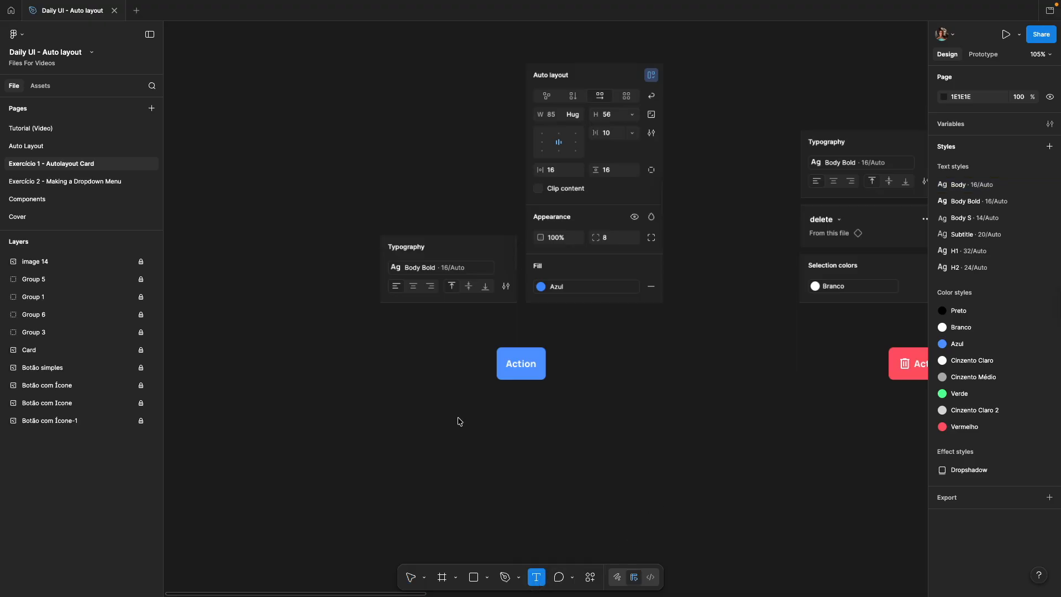
click(492, 431)
text(A)
key(Escape)
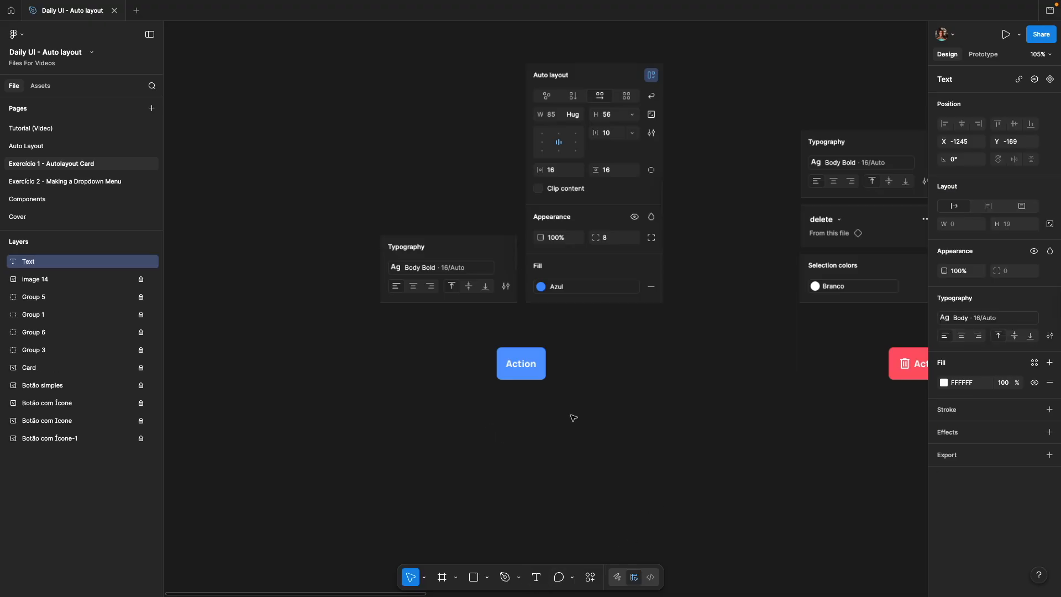
text(ction)
key(BackSpace)
key(BackSpace)
key(BackSpace)
text(ion)
key(Escape)
click(630, 398)
drag(508, 445, 521, 436)
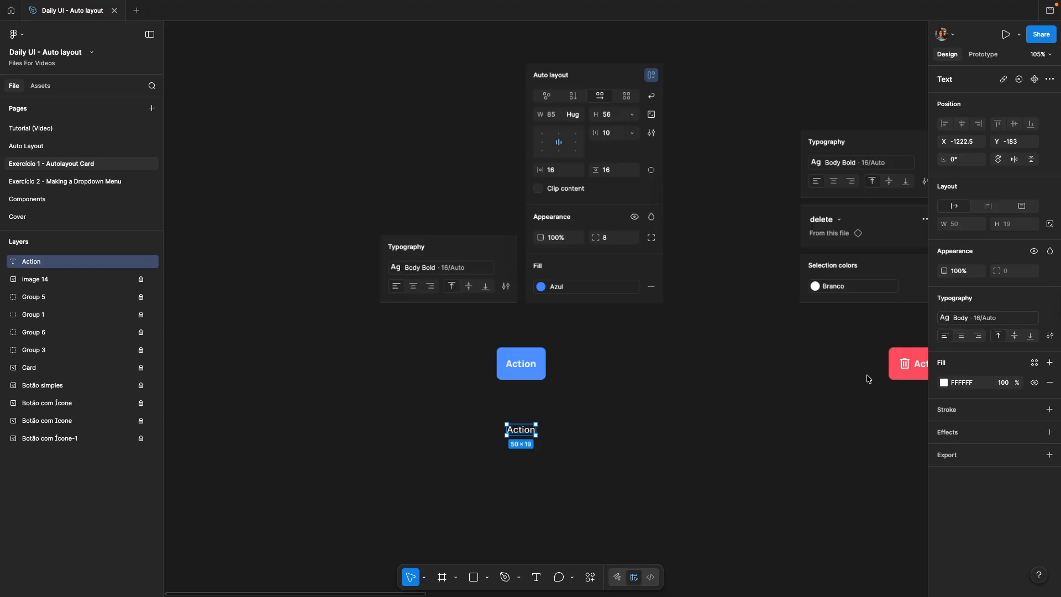
Step: Apply the Body Bold text style to the new Action text and wrap it in an auto layout frame
click(971, 318)
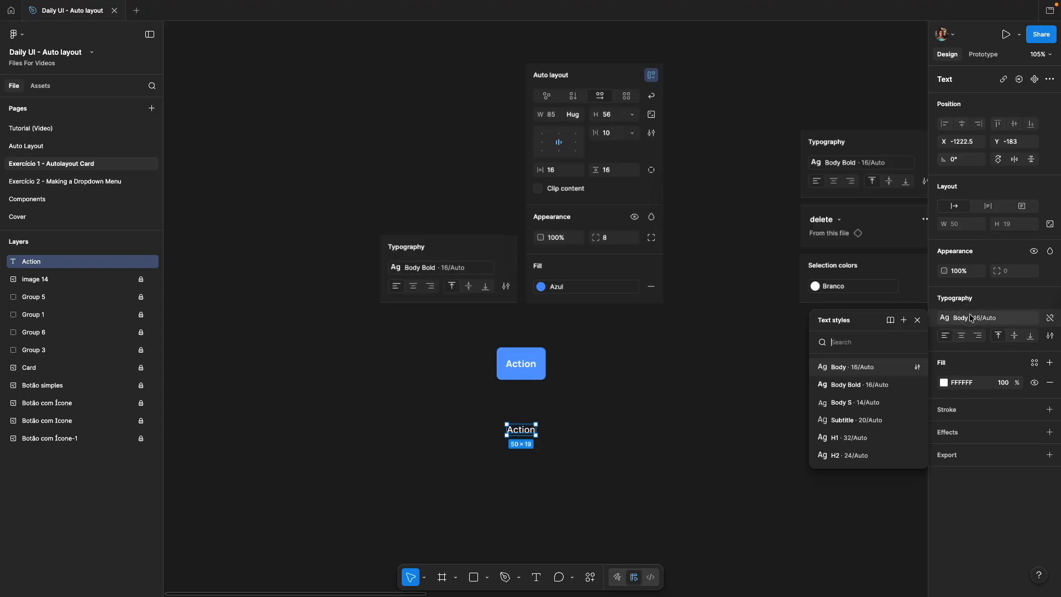
click(840, 388)
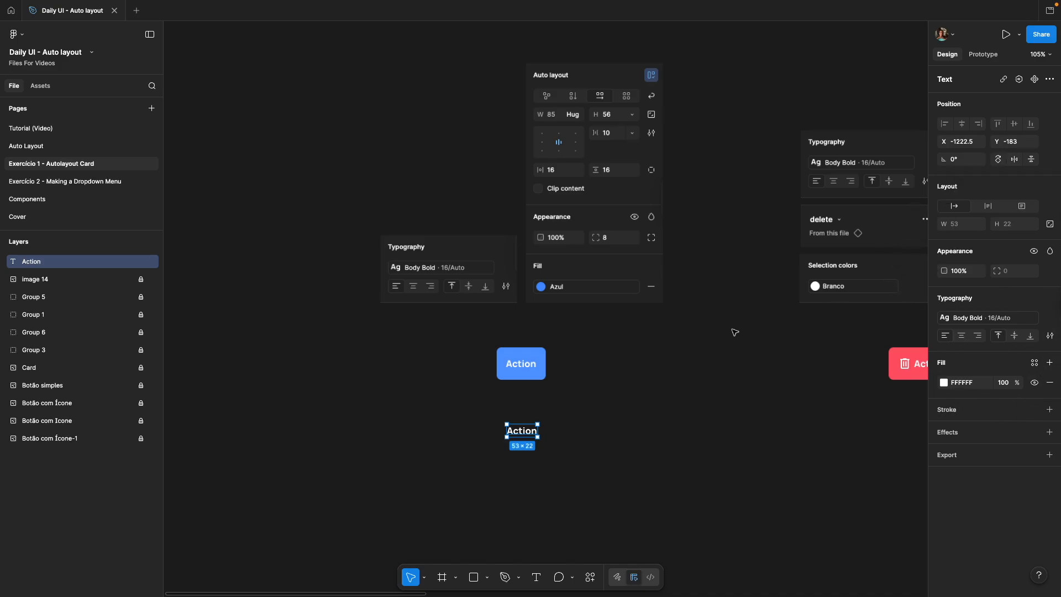
key(shift+a)
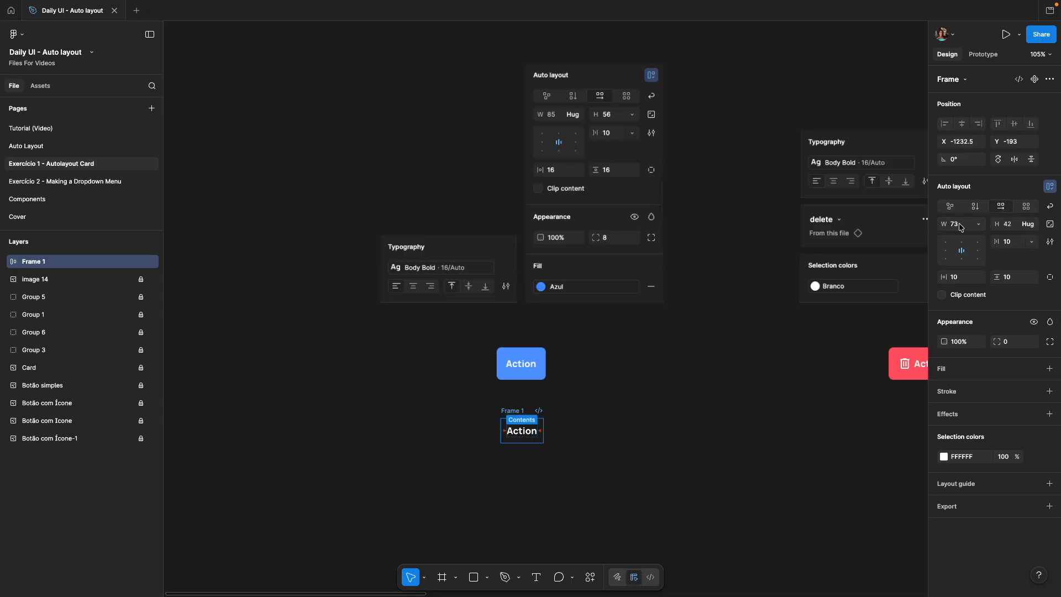
Step: Set the new Action frame's height to 56 and its horizontal and vertical padding to 16
click(1012, 226)
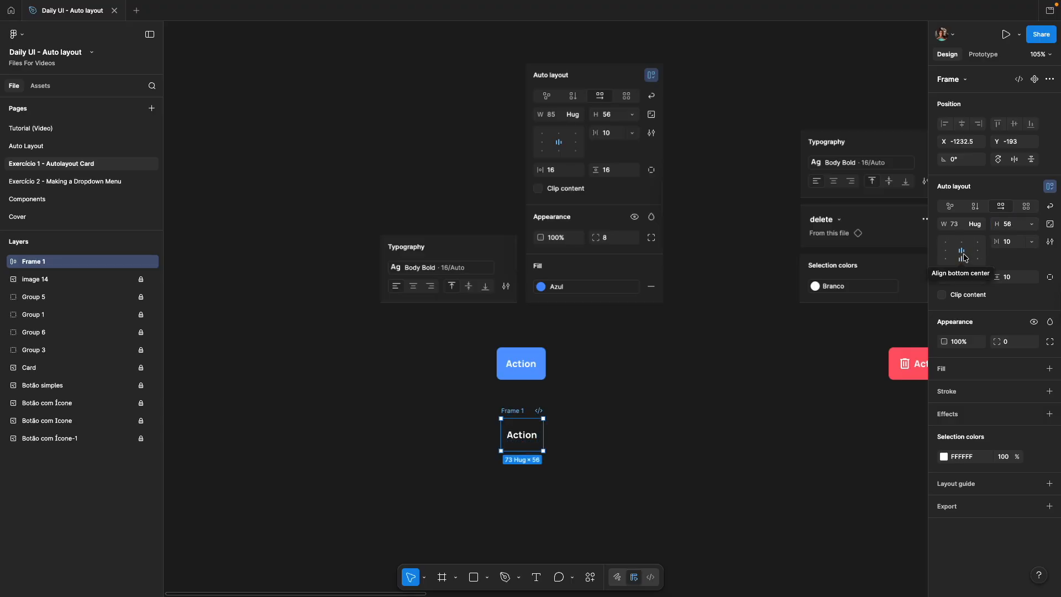
click(971, 278)
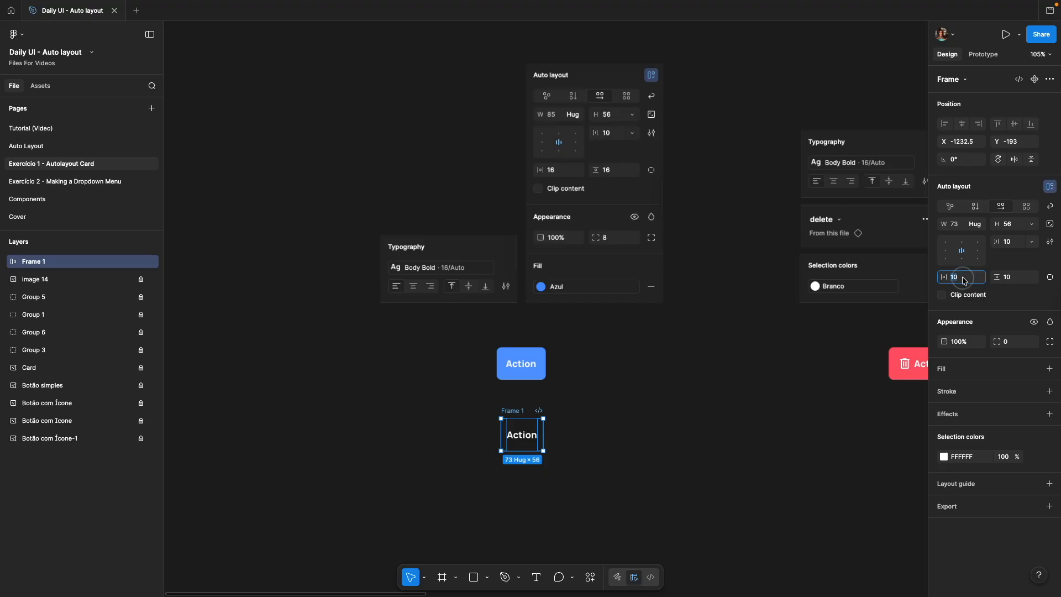
text(167)
key(BackSpace)
key(Tab)
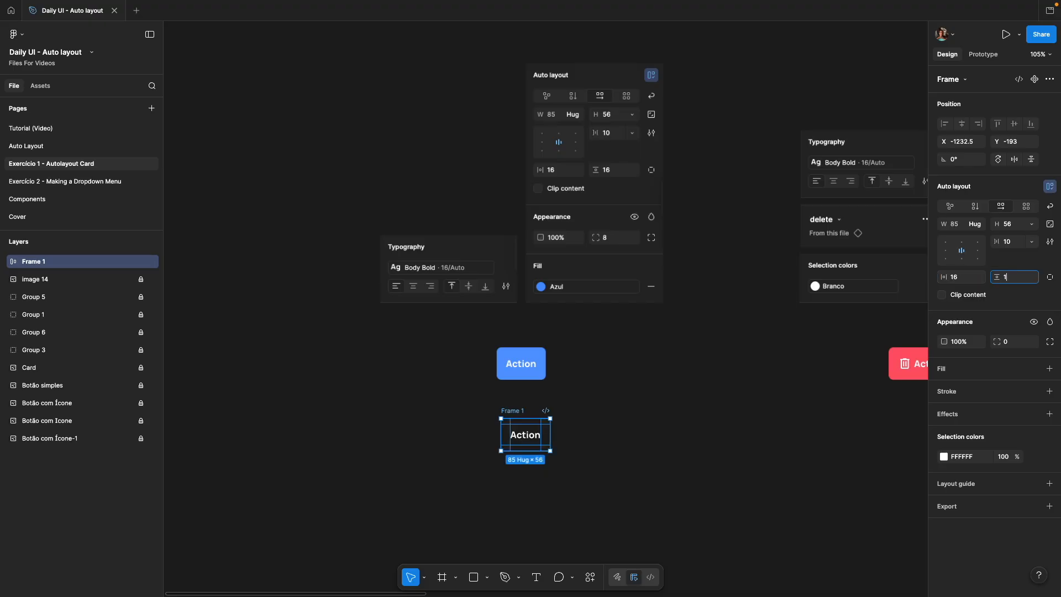
key(Tab)
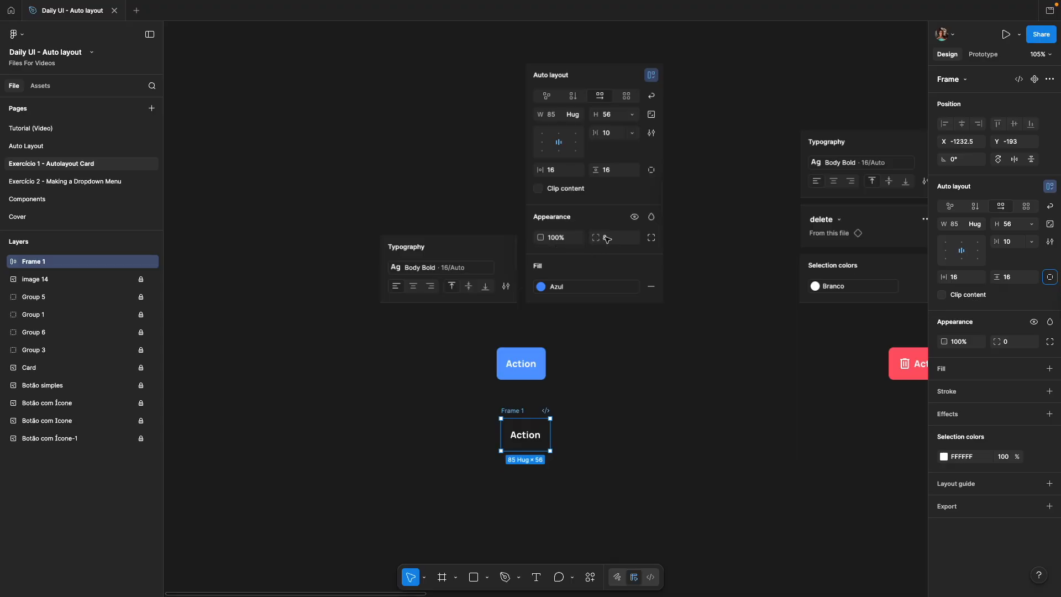
Step: Give the Action frame a corner radius of 8 and fill it with the Azul color style
click(1007, 345)
key(Tab)
click(1034, 368)
click(829, 475)
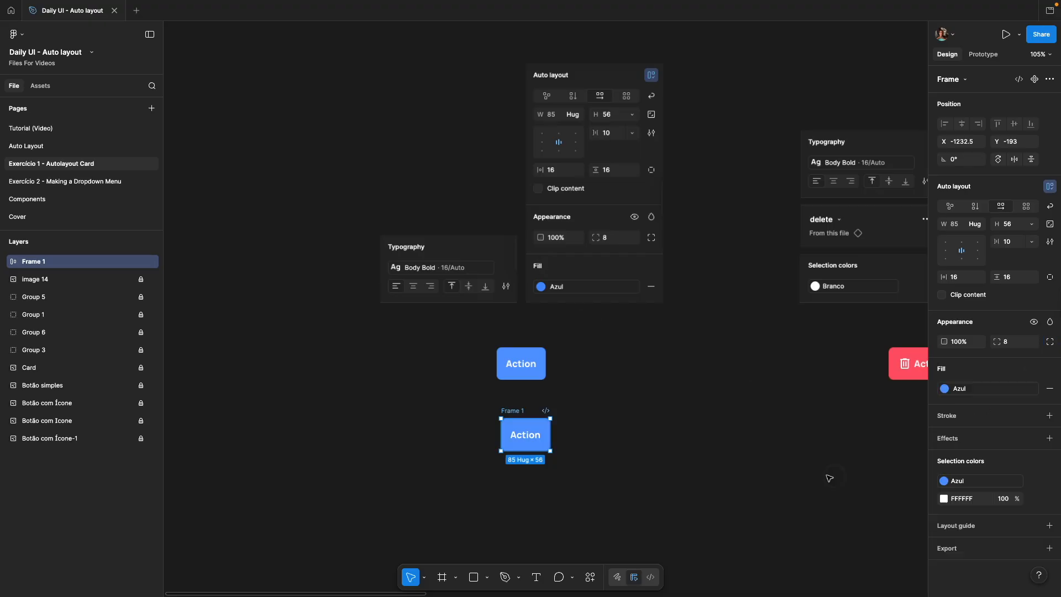
click(630, 434)
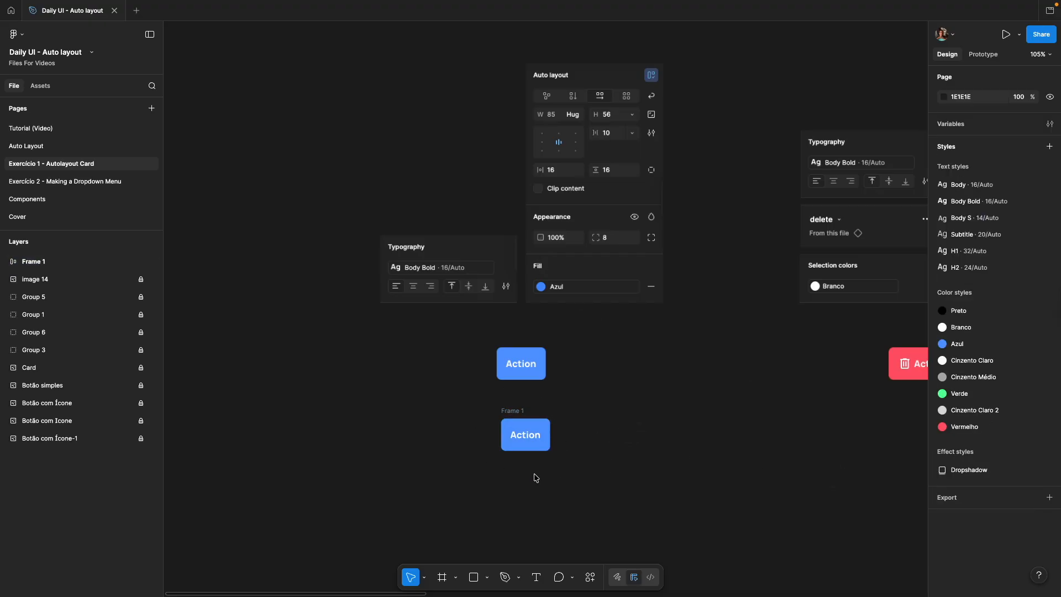
Step: Widen the new blue Action button to about 131 to test its centered content
click(520, 421)
drag(550, 431, 577, 442)
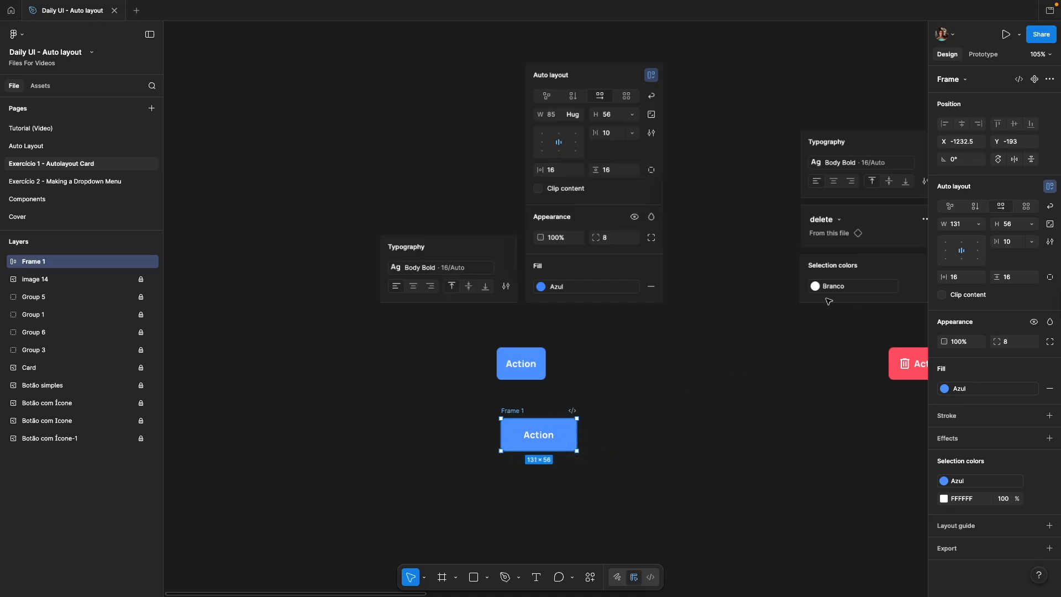
click(625, 426)
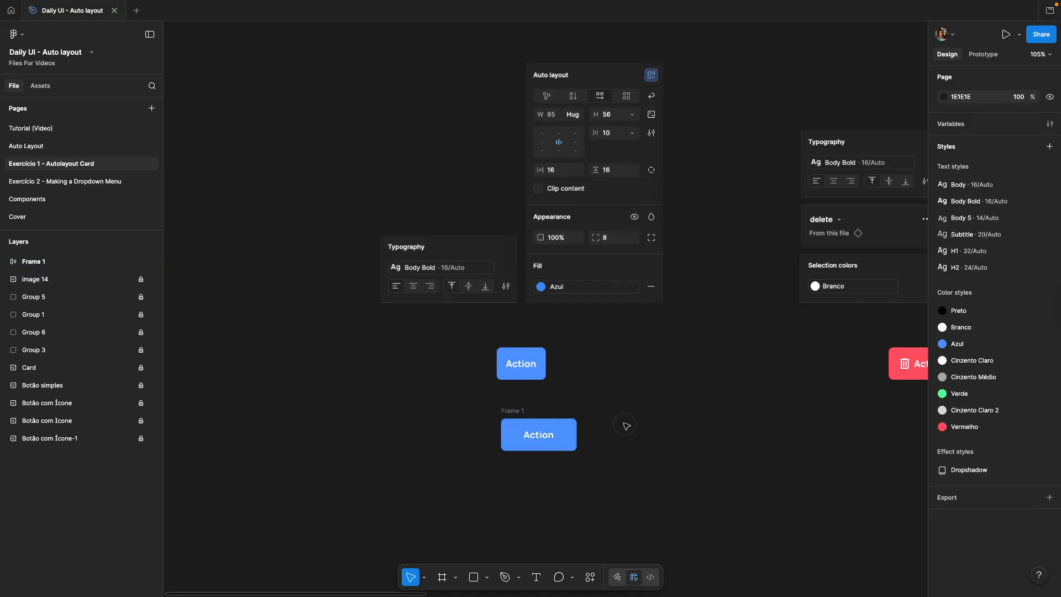
Step: Place an instance of the delete icon below the red Action with icon example and recolor it to Branco
scroll(566, 399, right, 5)
drag(566, 398, 530, 397)
drag(763, 403, 674, 433)
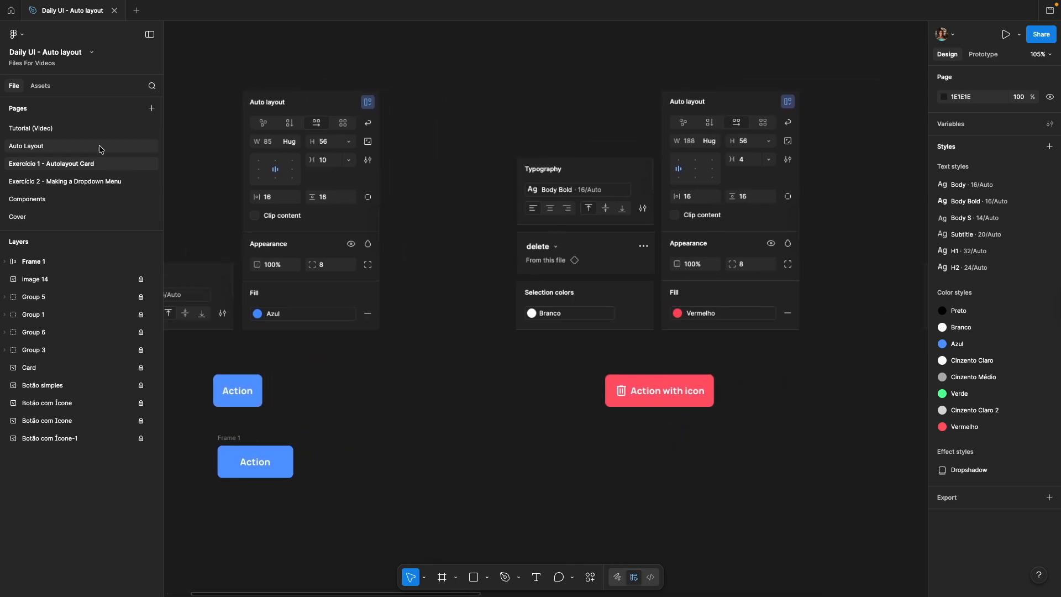
click(41, 86)
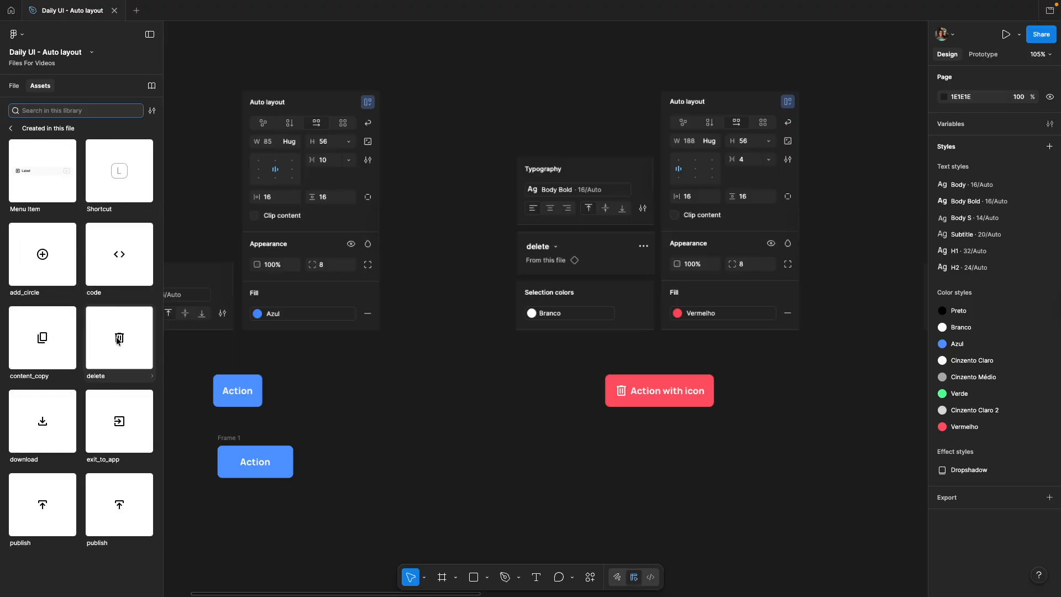
drag(117, 340, 613, 448)
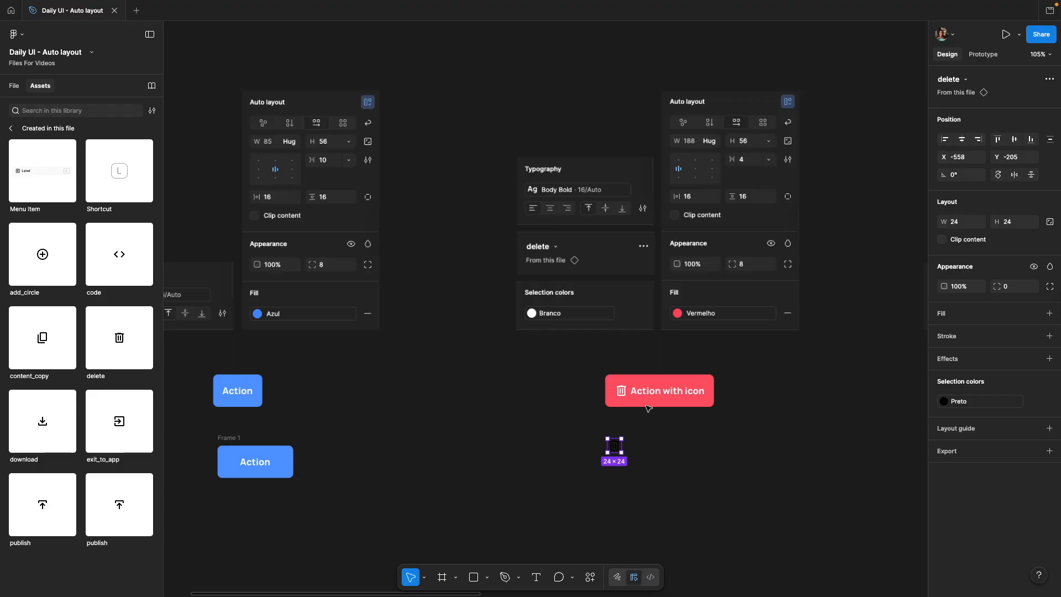
click(986, 404)
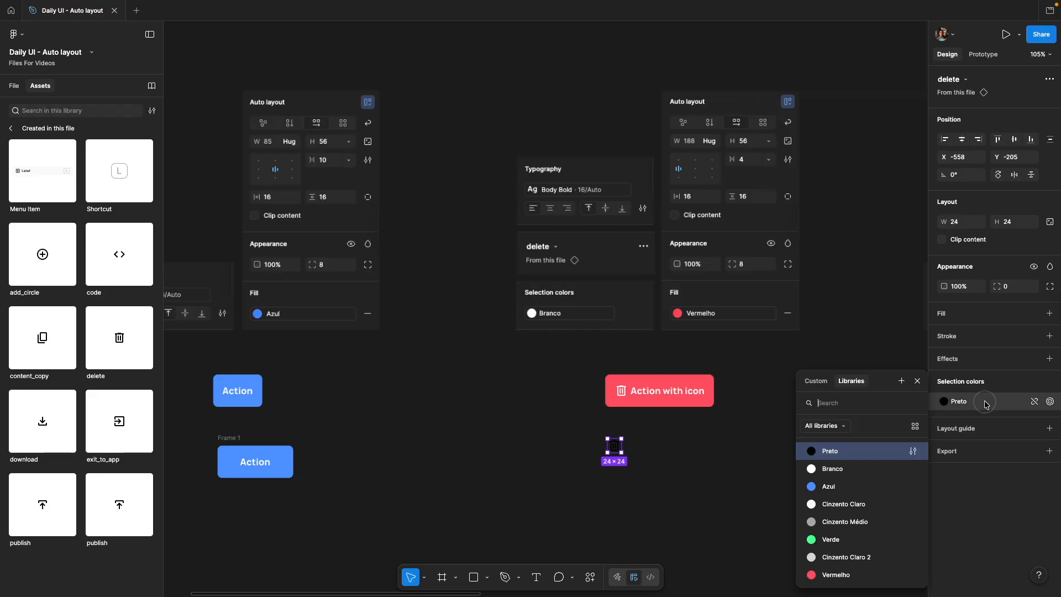
click(855, 468)
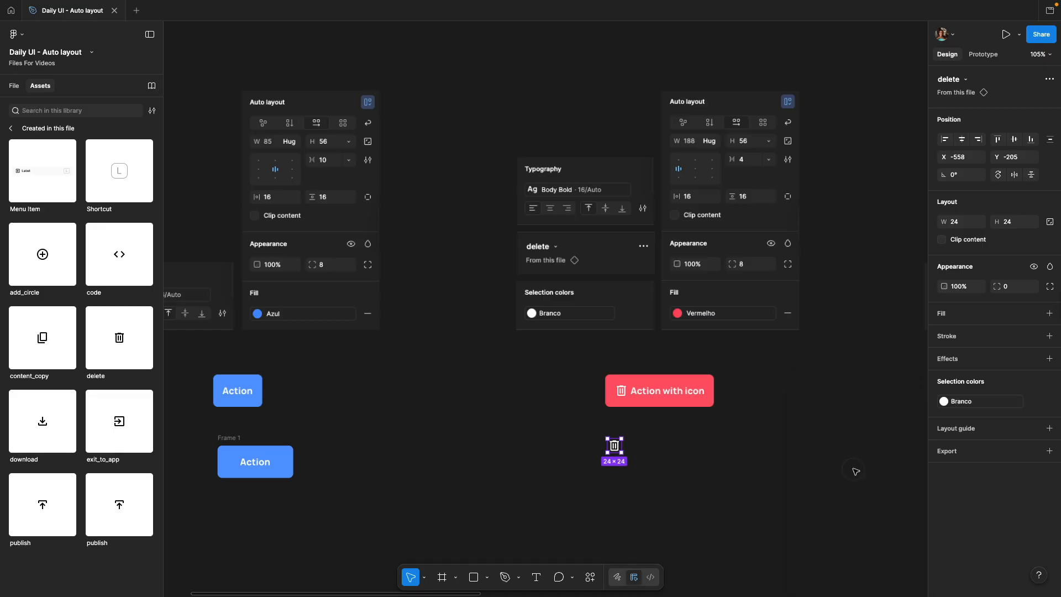
Step: Add a text layer reading "Action with icon" beside the new delete icon
click(743, 468)
key(t)
click(635, 444)
text(Action with icon)
key(Escape)
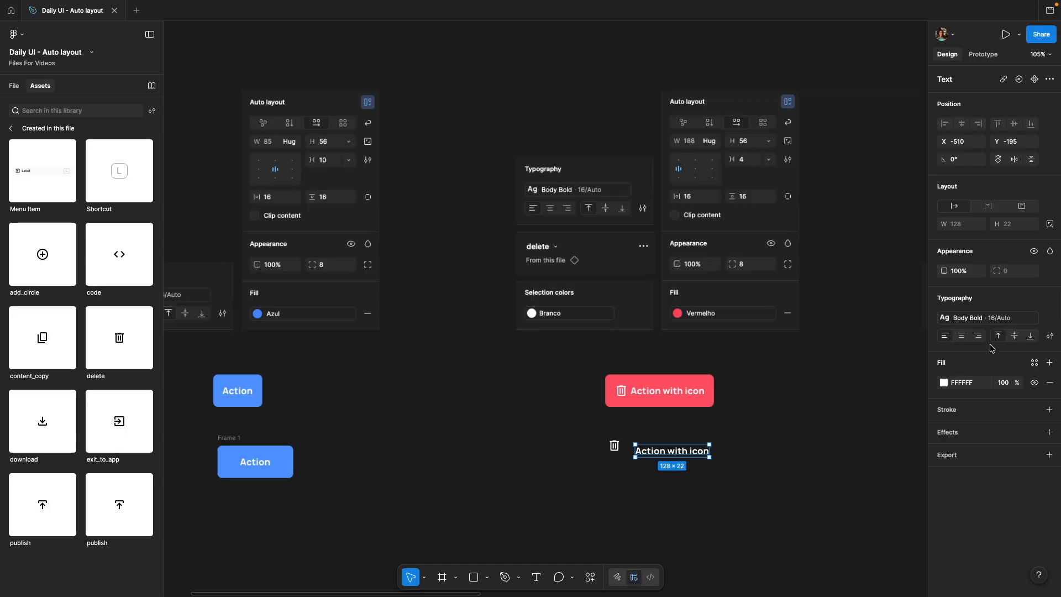
Step: Wrap the delete icon and its text in one auto layout frame and fill it with Vermelho
click(781, 436)
drag(563, 419, 758, 484)
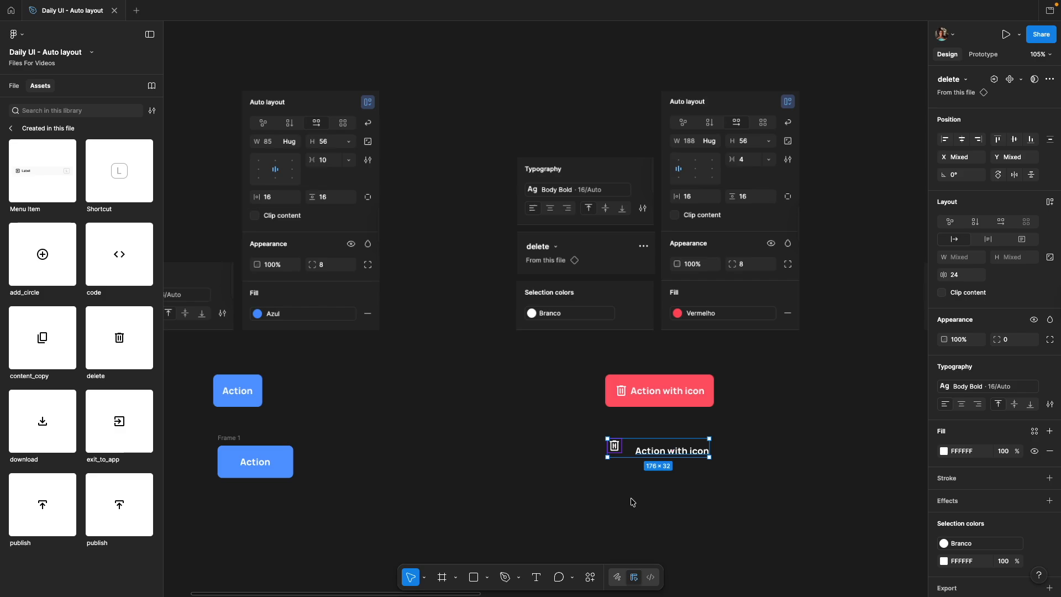
click(1051, 202)
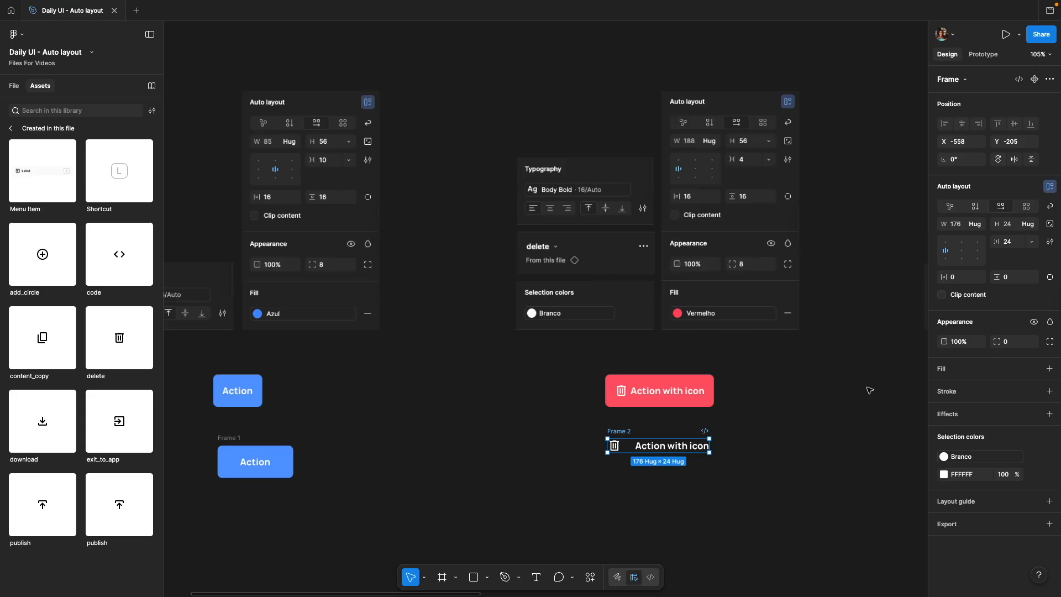
click(1034, 368)
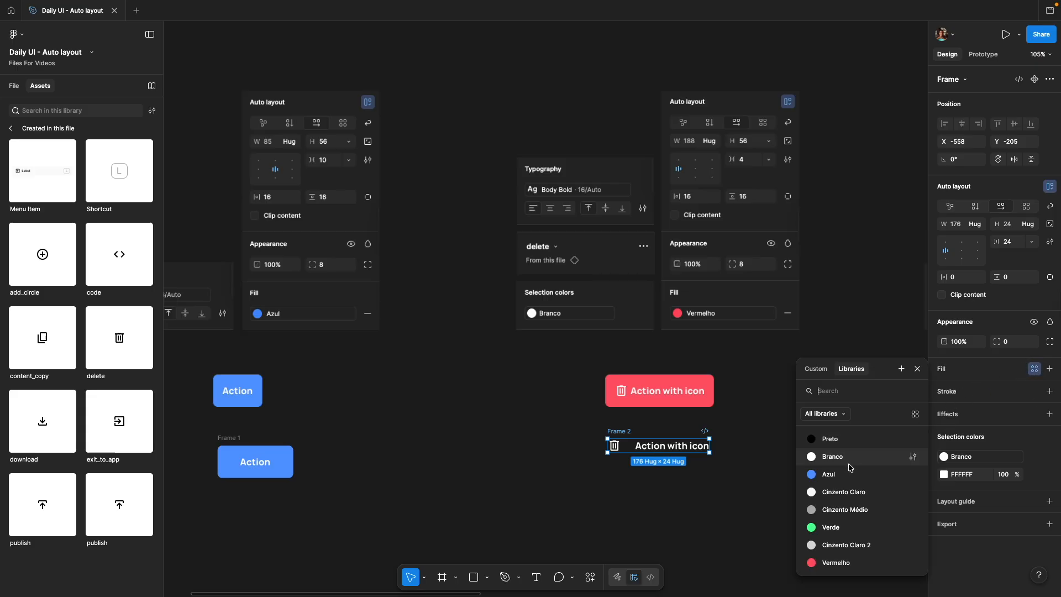
click(831, 563)
click(689, 495)
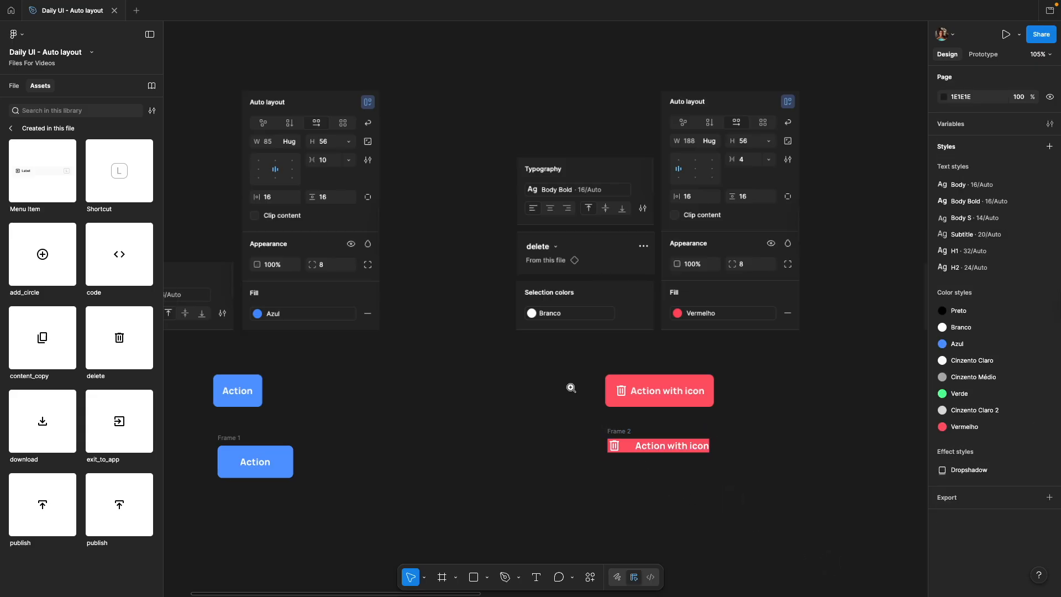
Step: Set the red icon frame's height to 56 and its horizontal and vertical padding to 16
click(624, 442)
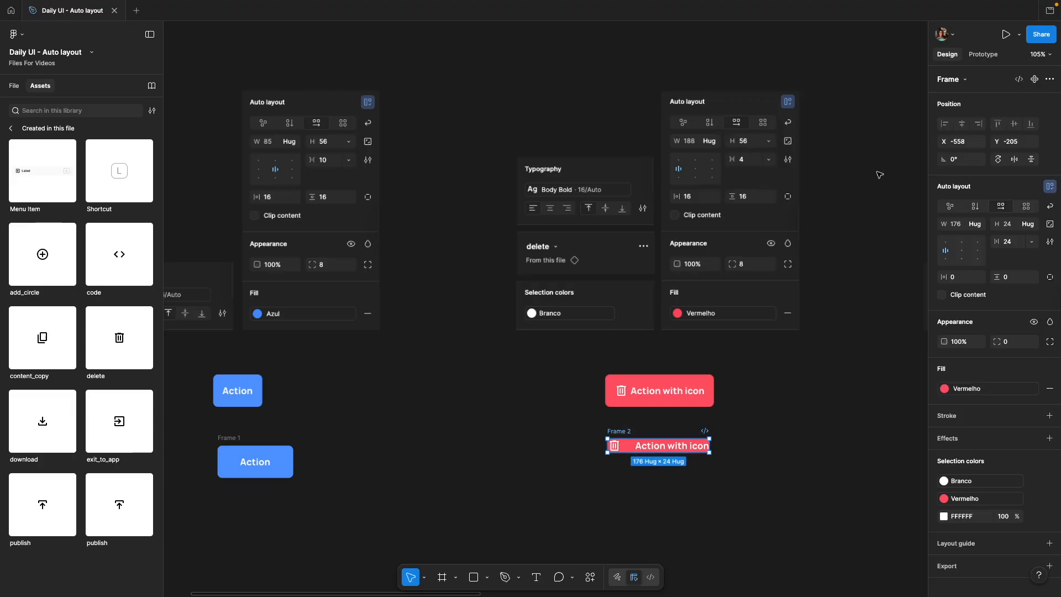
click(980, 226)
click(969, 225)
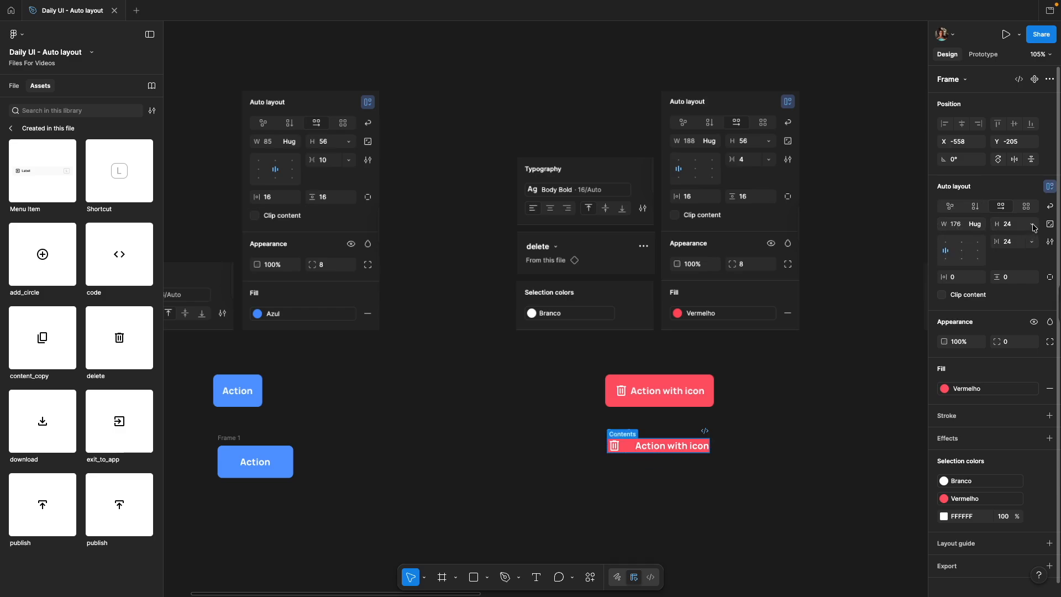
text(56)
key(Return)
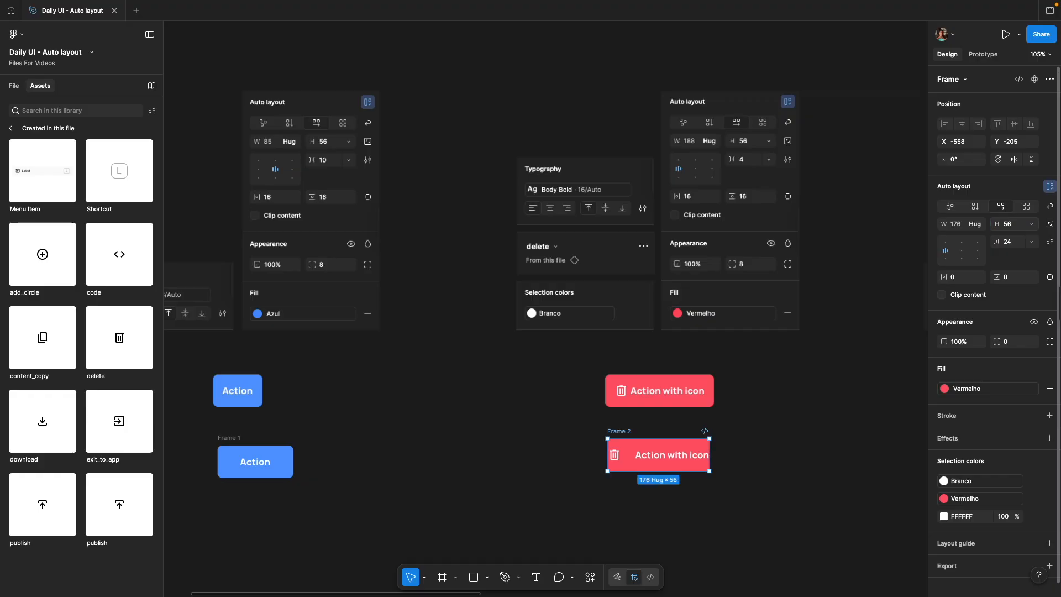
click(957, 277)
key(Tab)
key(Tab)
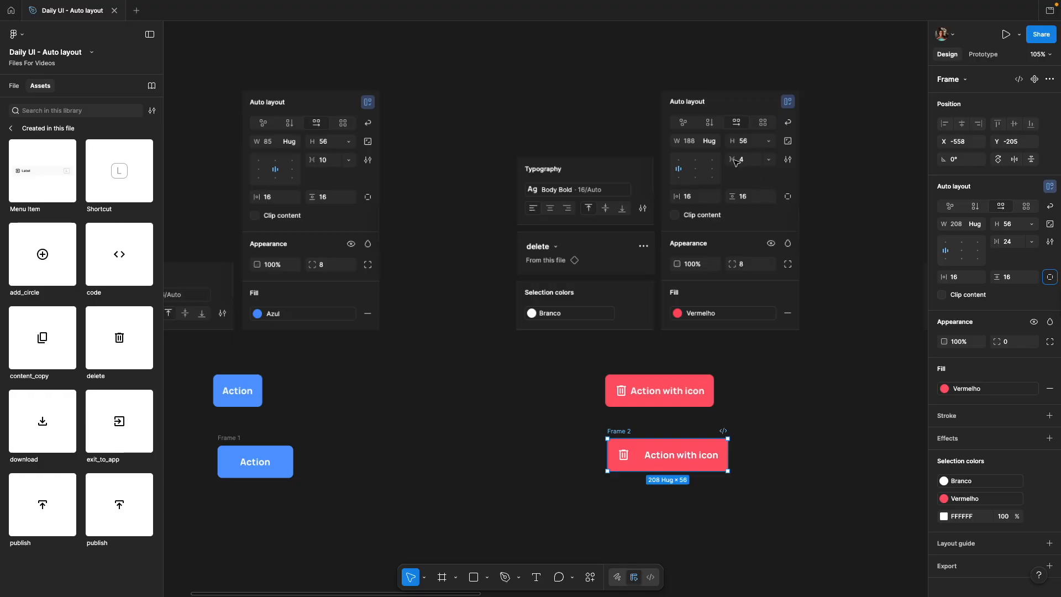
Step: Set the gap between the icon and text to 4 and the red frame's corner radius to 8
click(1014, 242)
text(4)
key(Return)
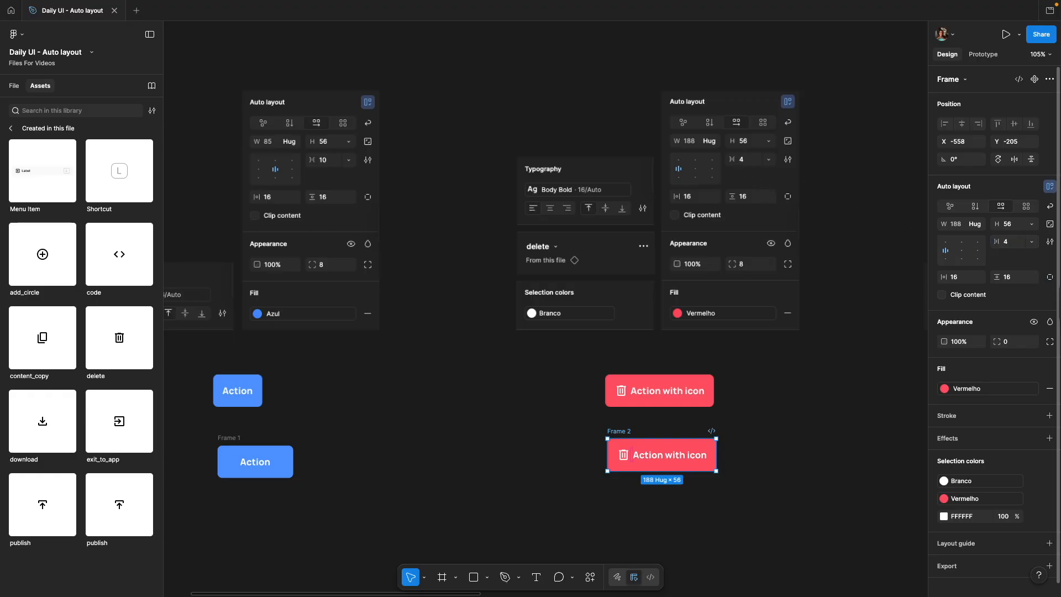
click(1013, 343)
click(735, 457)
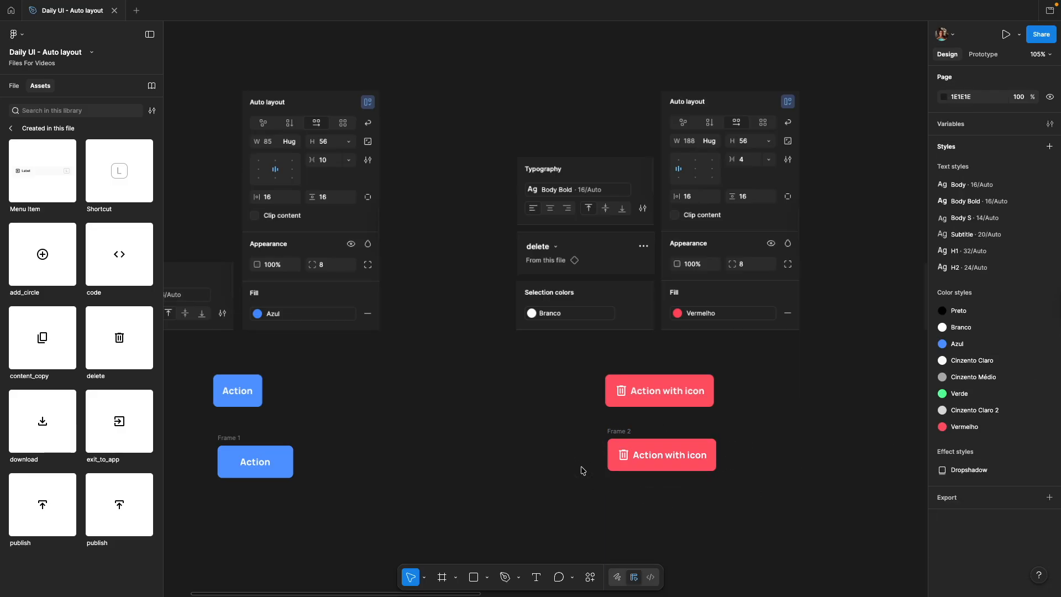
Step: Widen the red icon button to about 362 and align its content to the center
click(699, 455)
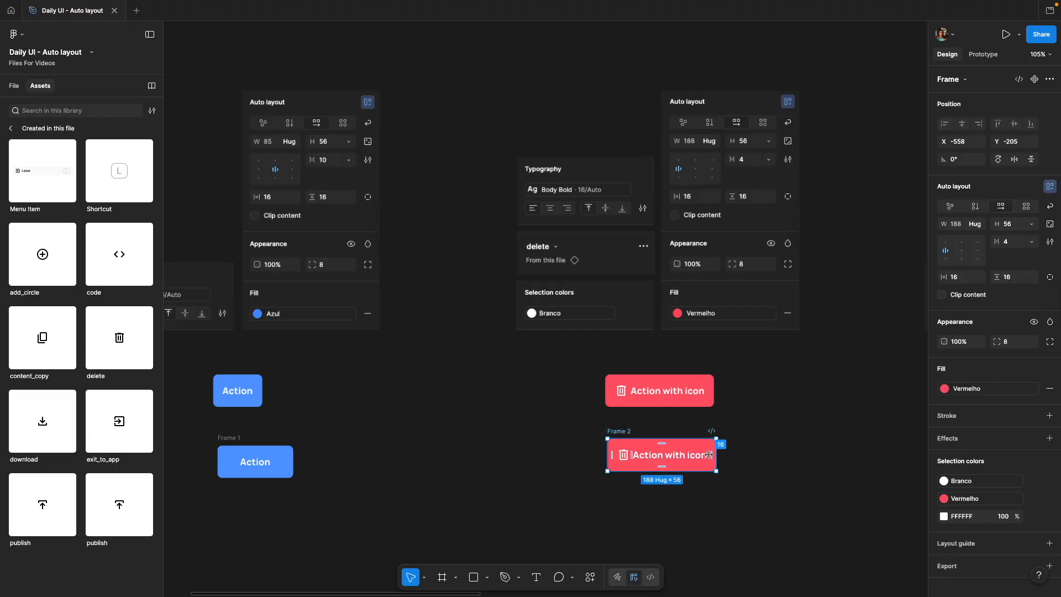
drag(719, 451, 817, 451)
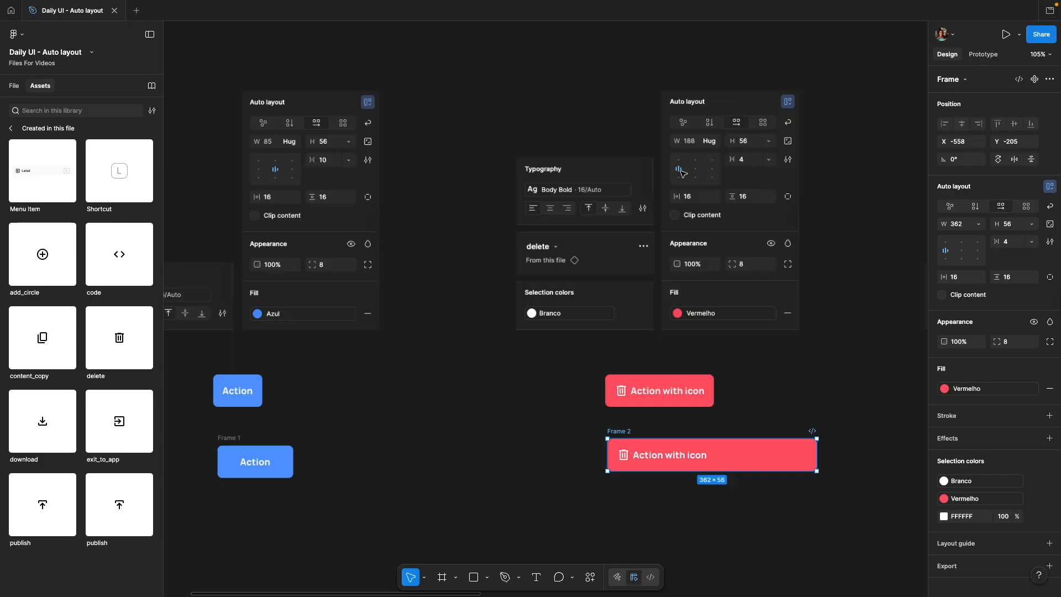
click(962, 250)
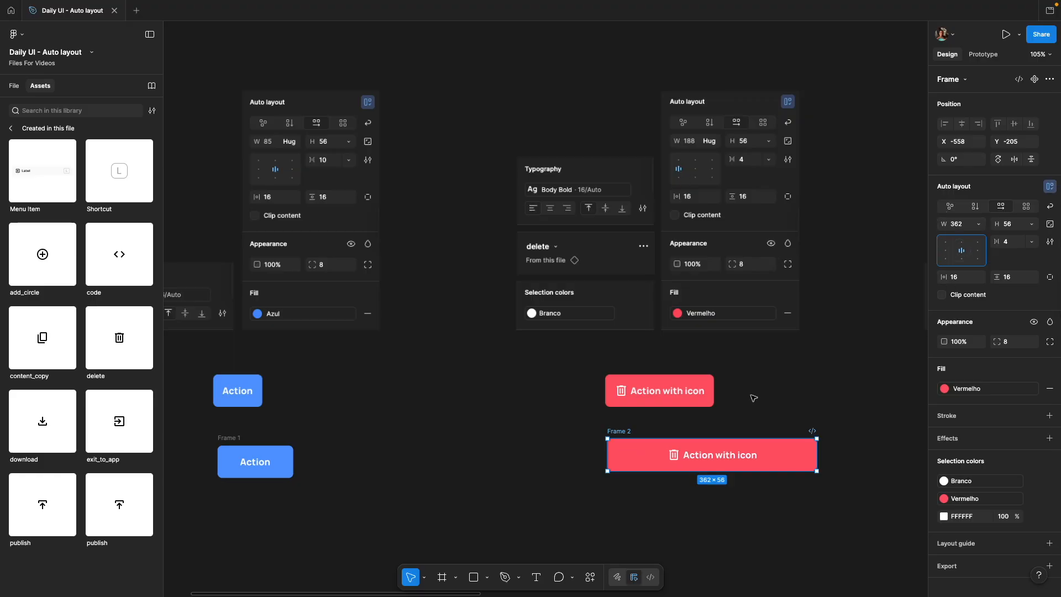
Step: Narrow the red icon button so it is only slightly wider than the example above it
drag(817, 459, 754, 468)
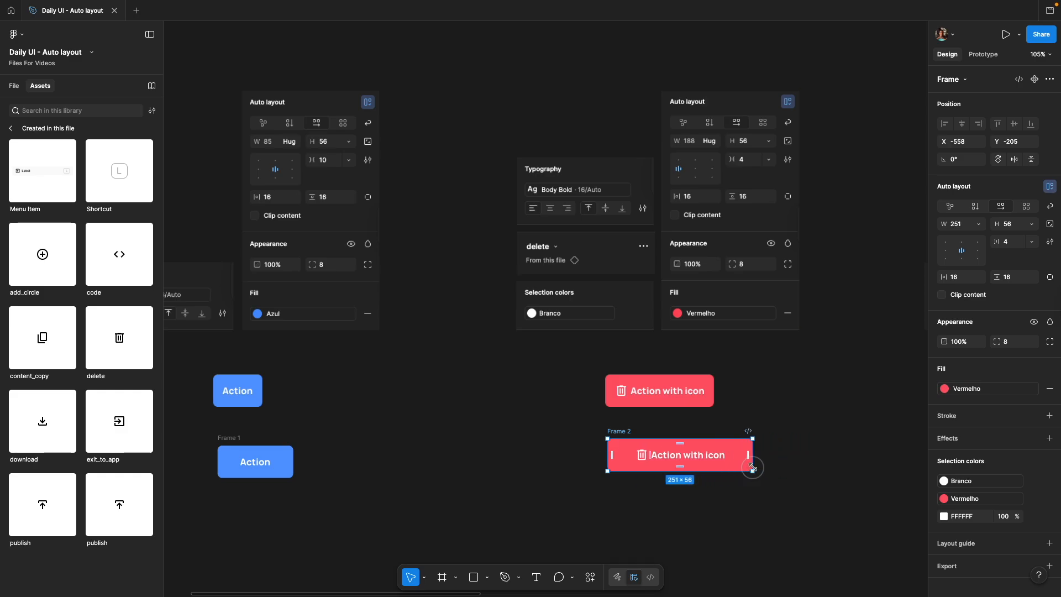
key(super+z)
drag(818, 451, 748, 453)
click(843, 389)
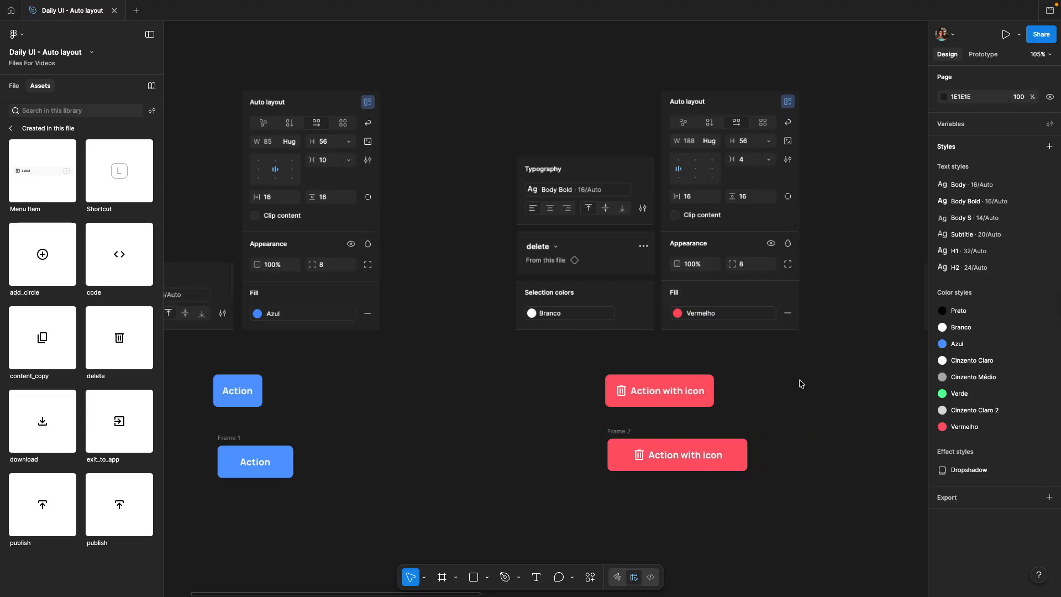
Step: Create a text layer reading "Input" below the outlined Input example
scroll(838, 369, right, 10)
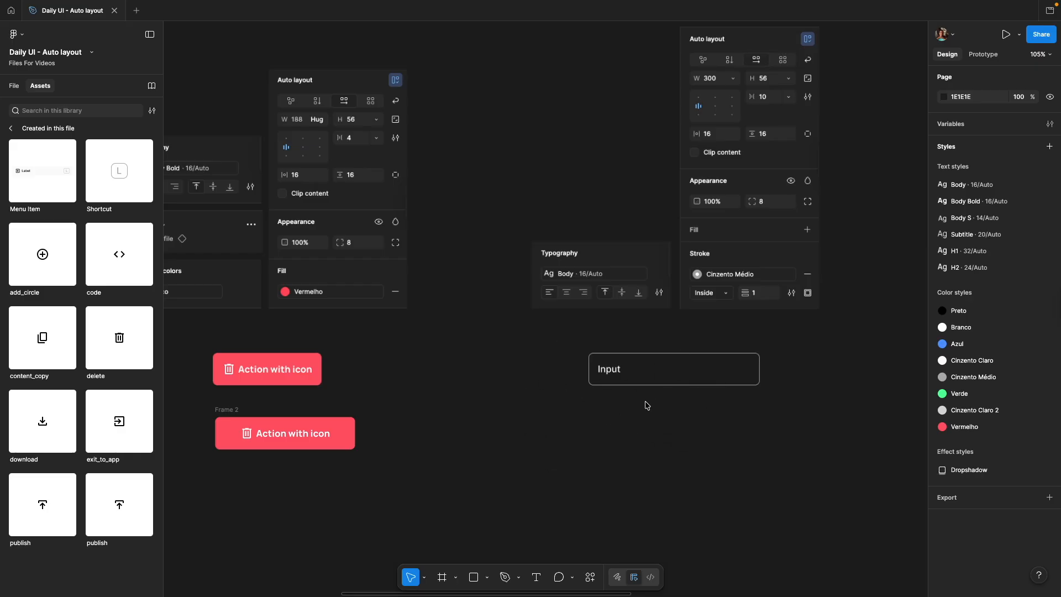
key(t)
click(621, 425)
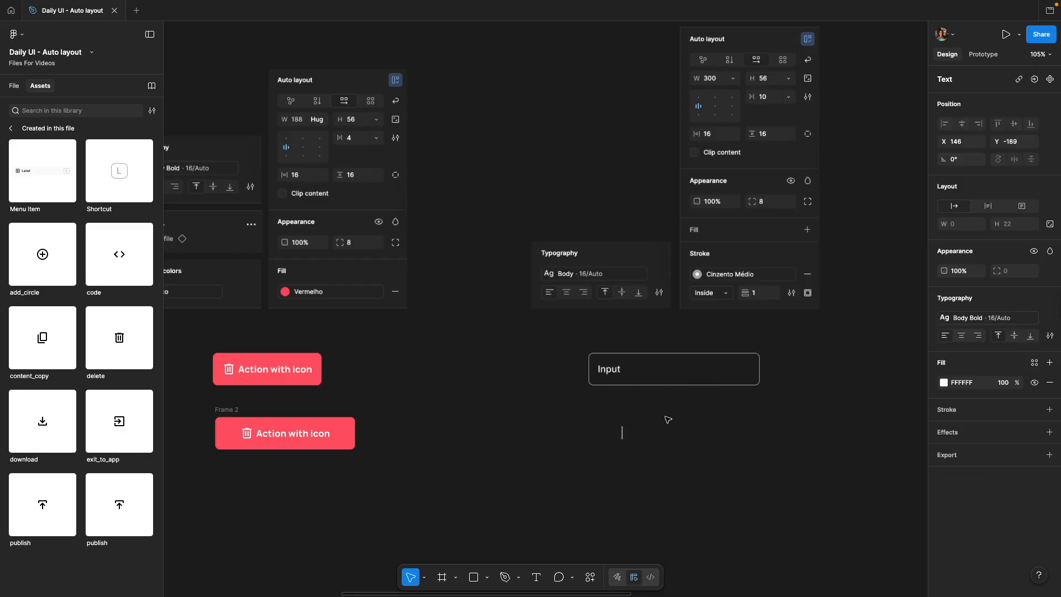
text(Input)
key(Escape)
Step: Apply the Body text style to the new Input text and wrap it in an auto layout frame
click(972, 318)
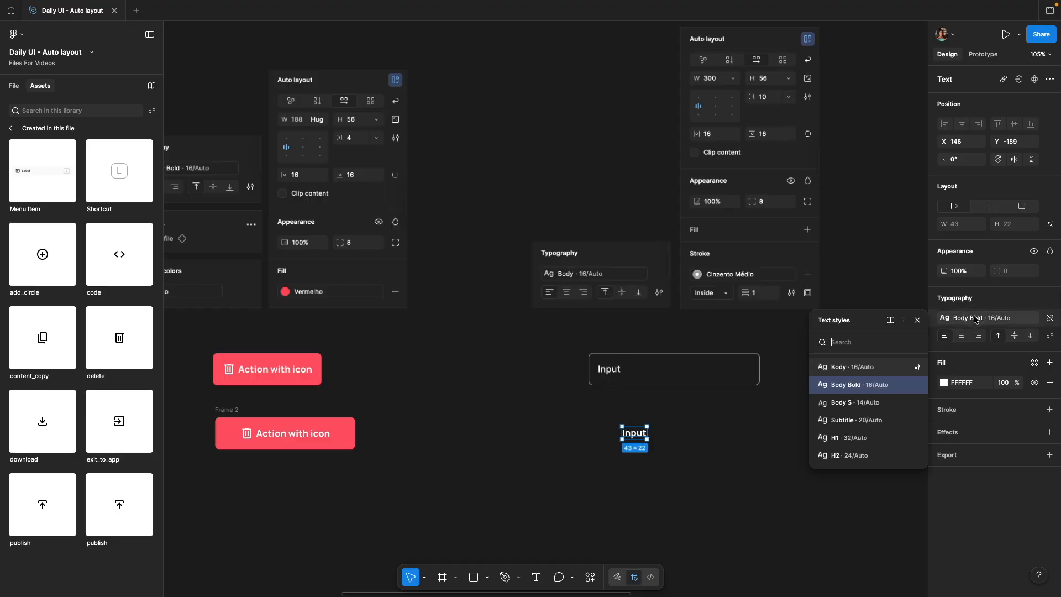
click(839, 367)
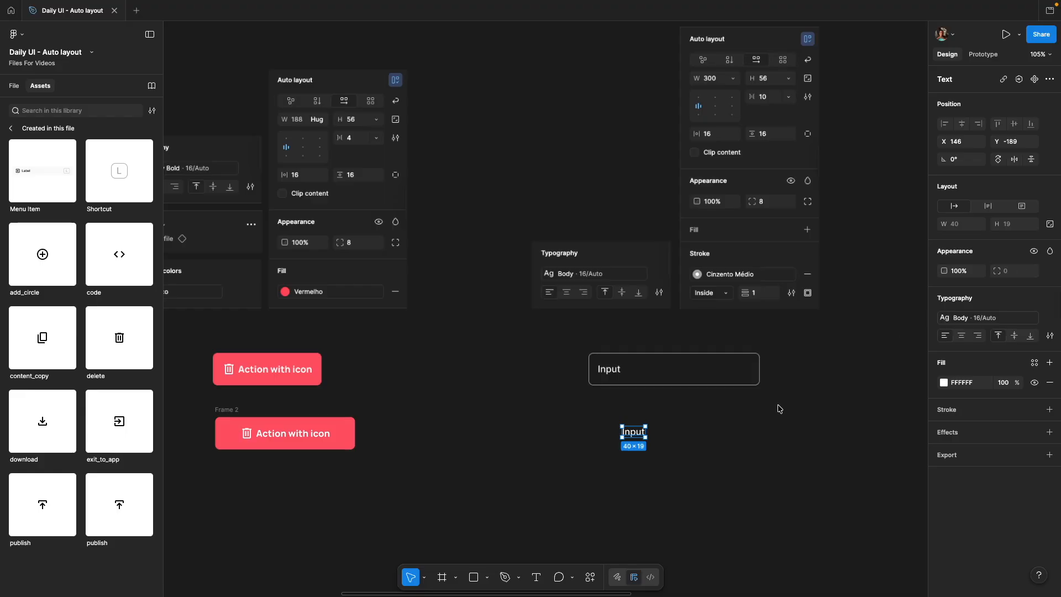
key(shift+a)
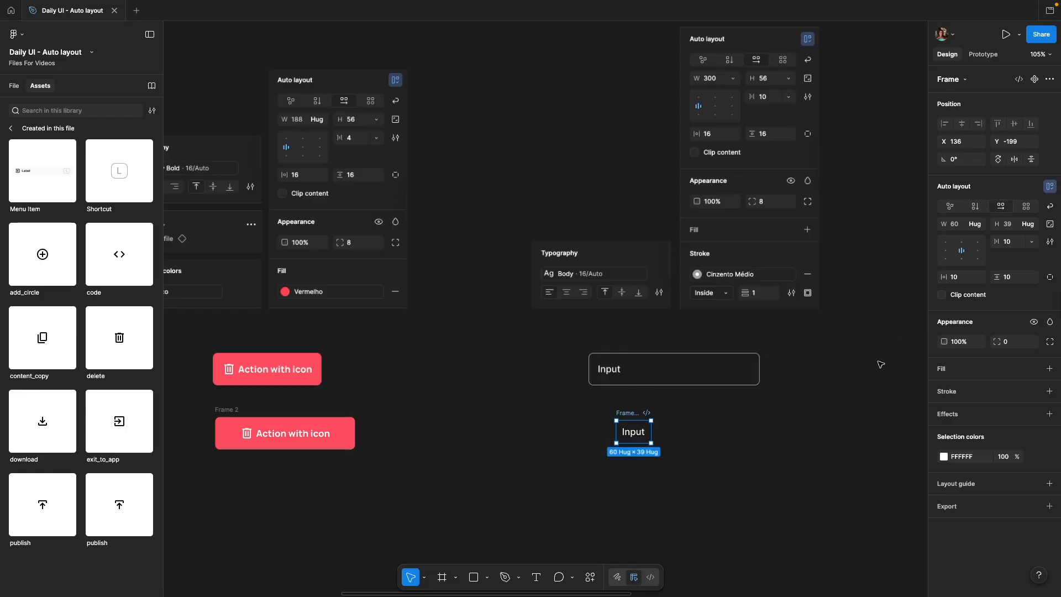
Step: Size the new Input frame to 300 wide by 56 high and align its content to the left center
click(956, 227)
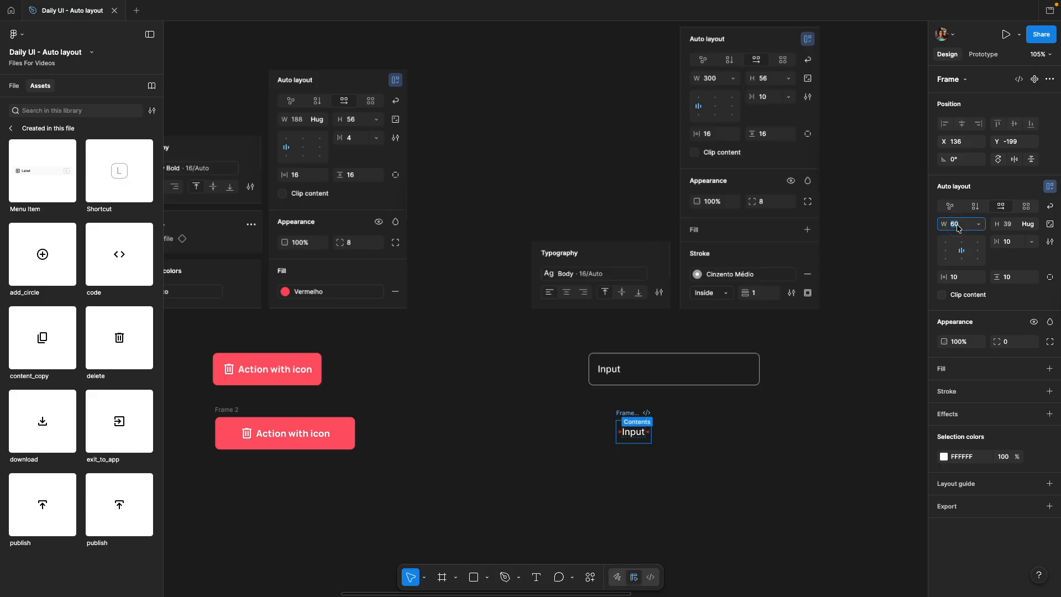
key(Return)
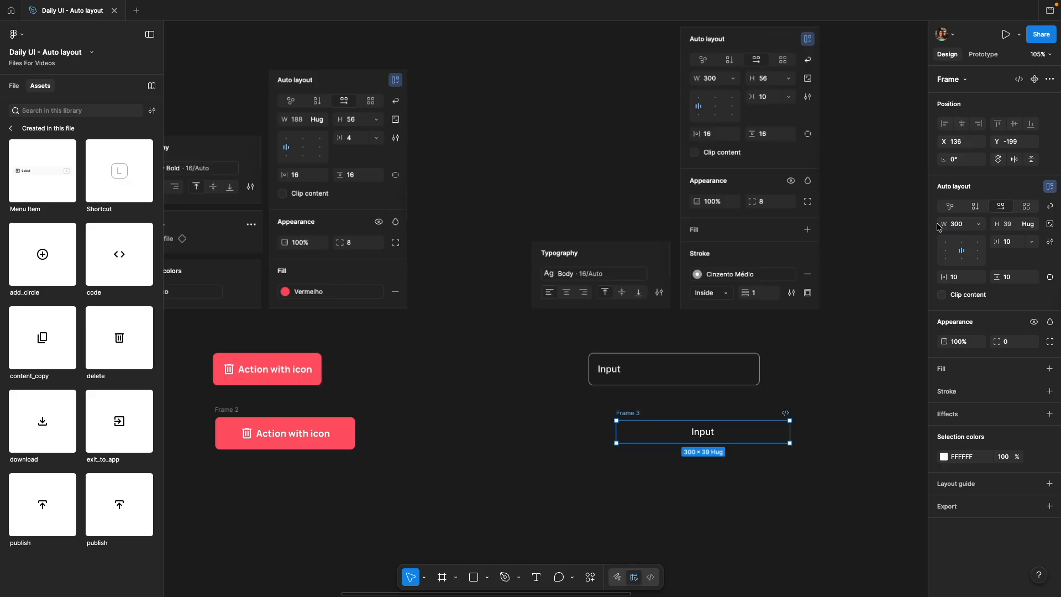
click(1011, 226)
key(Return)
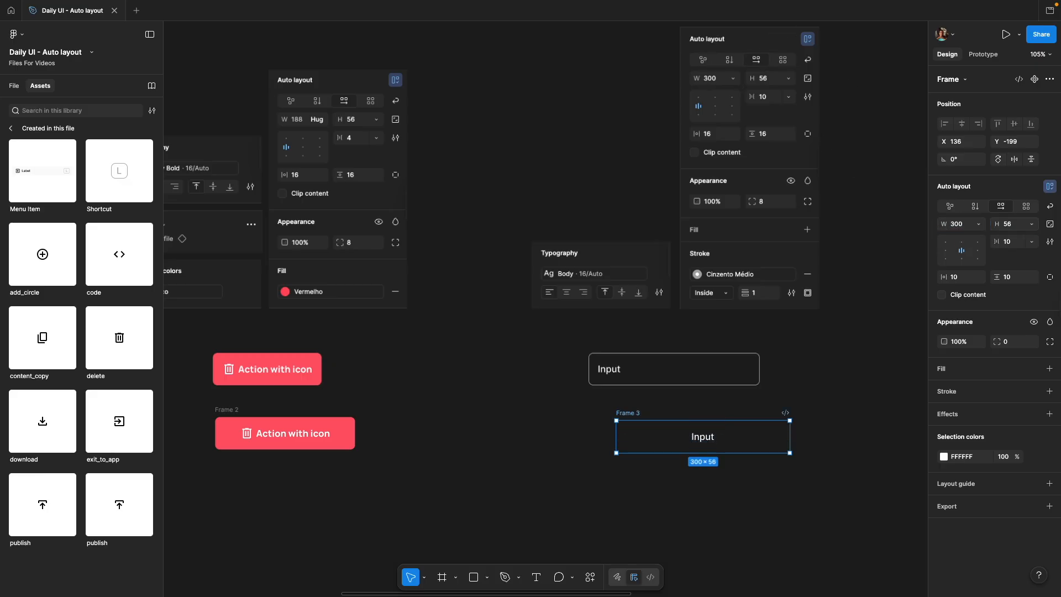
click(946, 250)
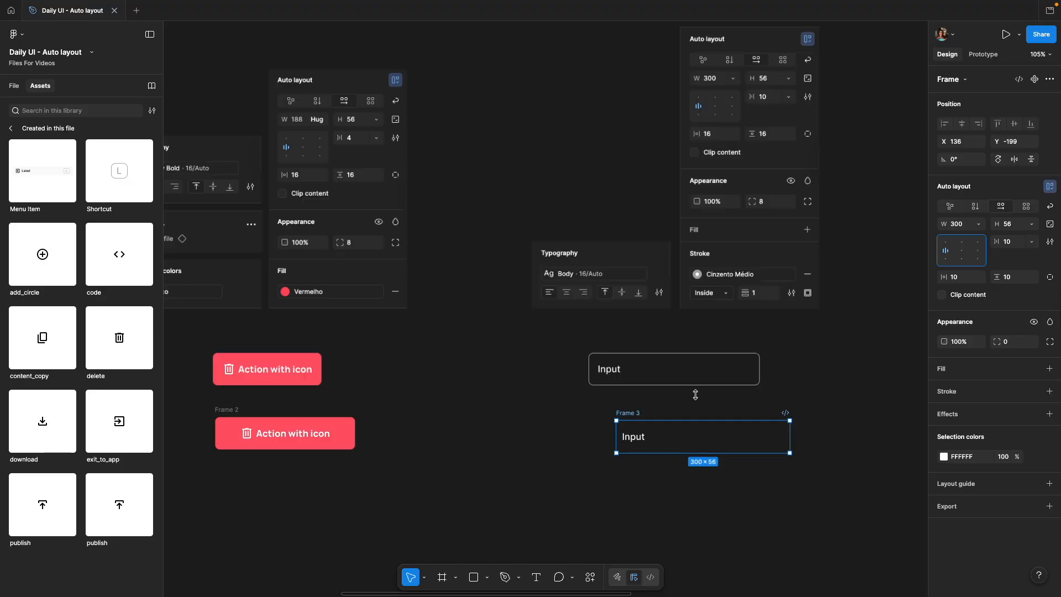
Step: Set the Input frame's horizontal and vertical padding to 16
click(956, 278)
text(16)
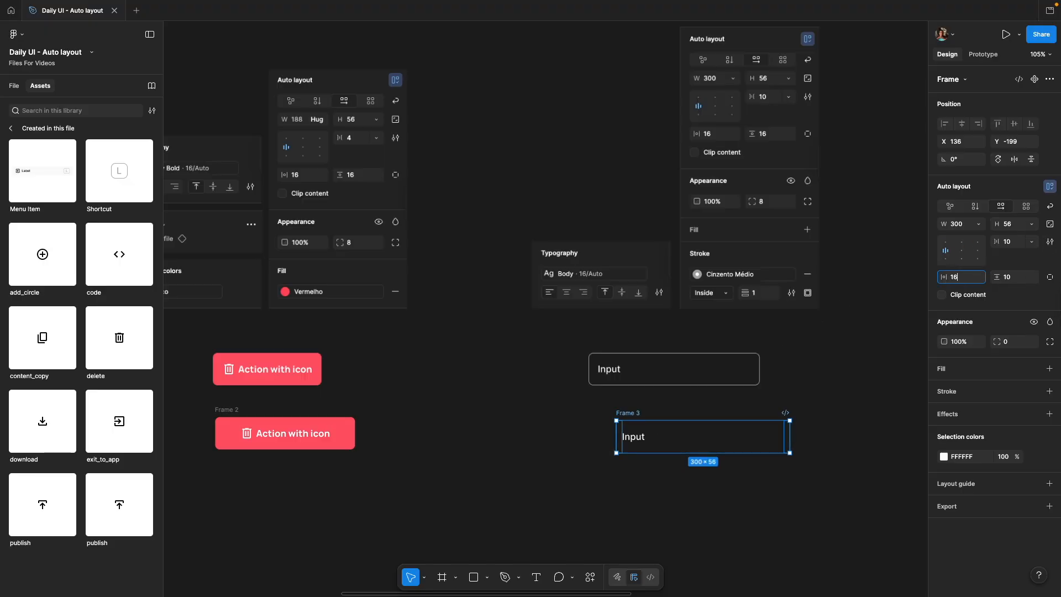
key(Tab)
text(16)
key(Tab)
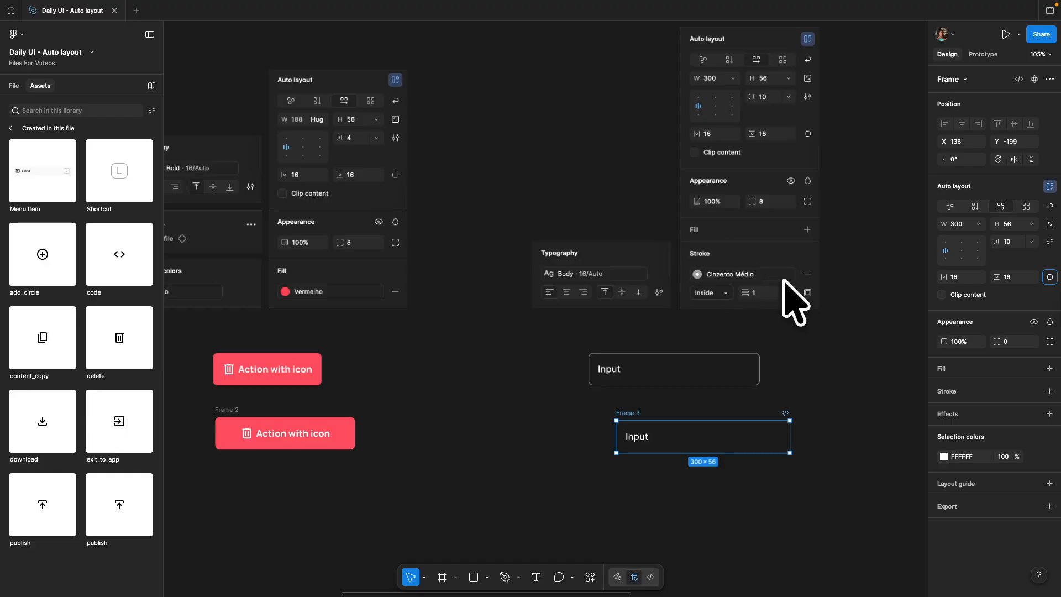
Step: Give the Input frame a Cinzento Médio stroke and a corner radius of 8
click(1034, 391)
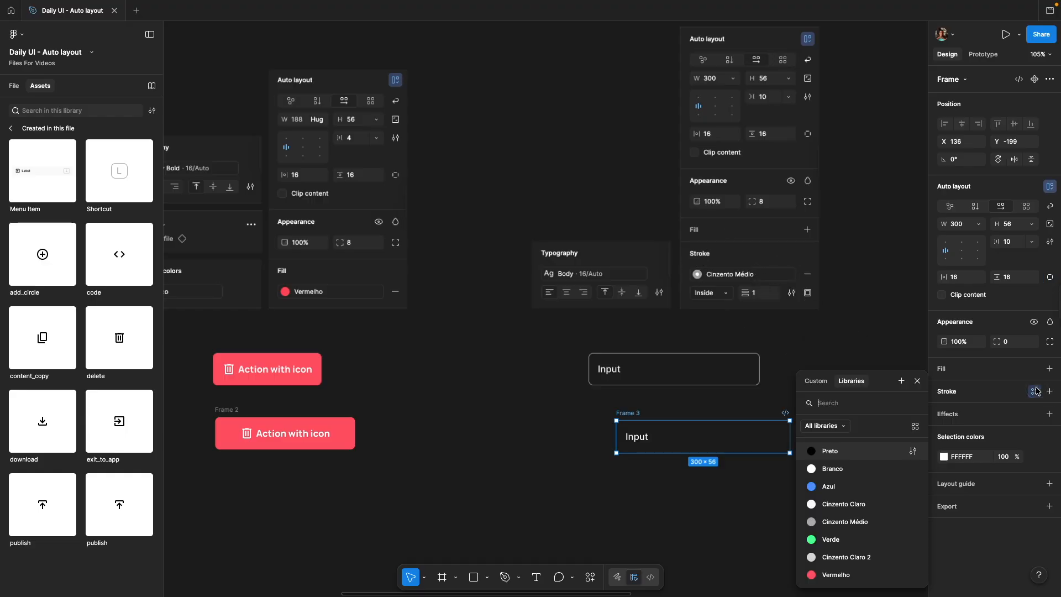
click(837, 525)
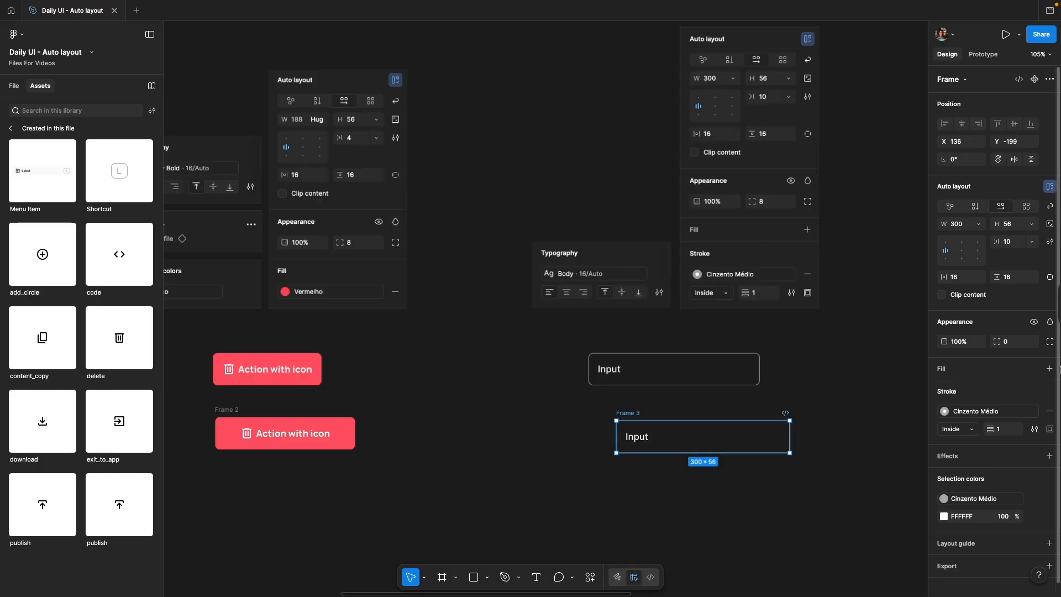
click(1016, 346)
key(Return)
Step: Move the finished Input frame so it sits directly beneath the outlined Input example
click(685, 418)
drag(628, 411, 605, 417)
click(814, 411)
drag(813, 407, 689, 378)
drag(591, 360, 557, 362)
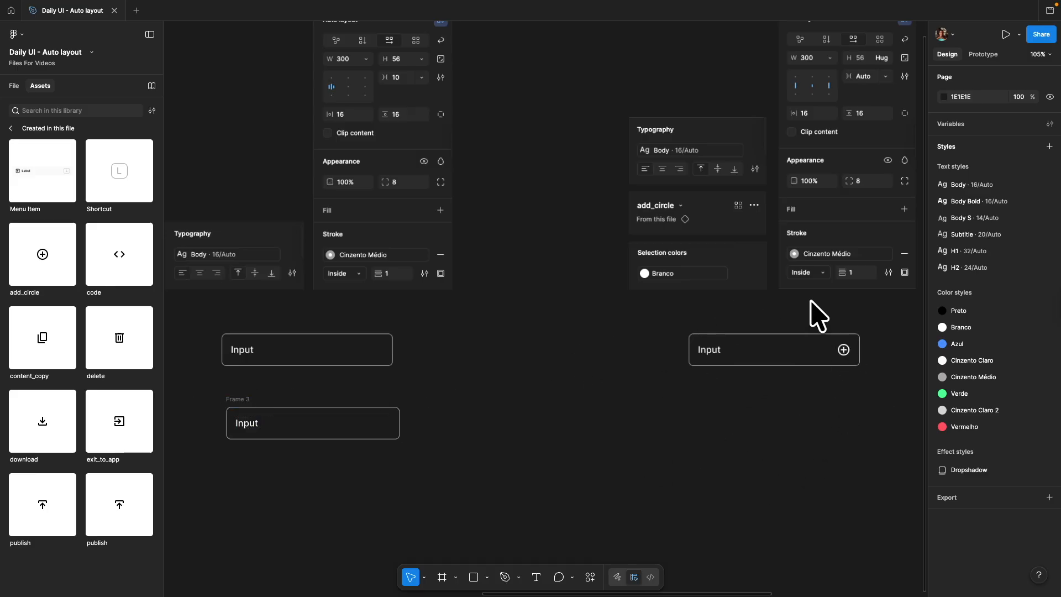
key(super+c)
key(super+v)
key(super+z)
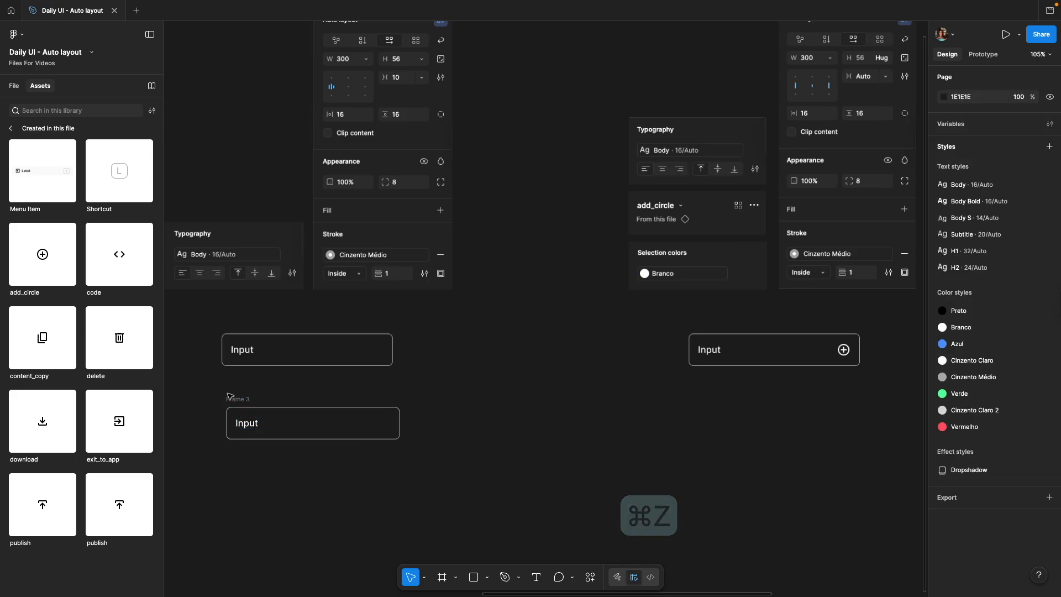
Step: Duplicate the Input frame and place the copy beneath the Input example with the plus icon
click(239, 400)
key(super+c)
key(super+v)
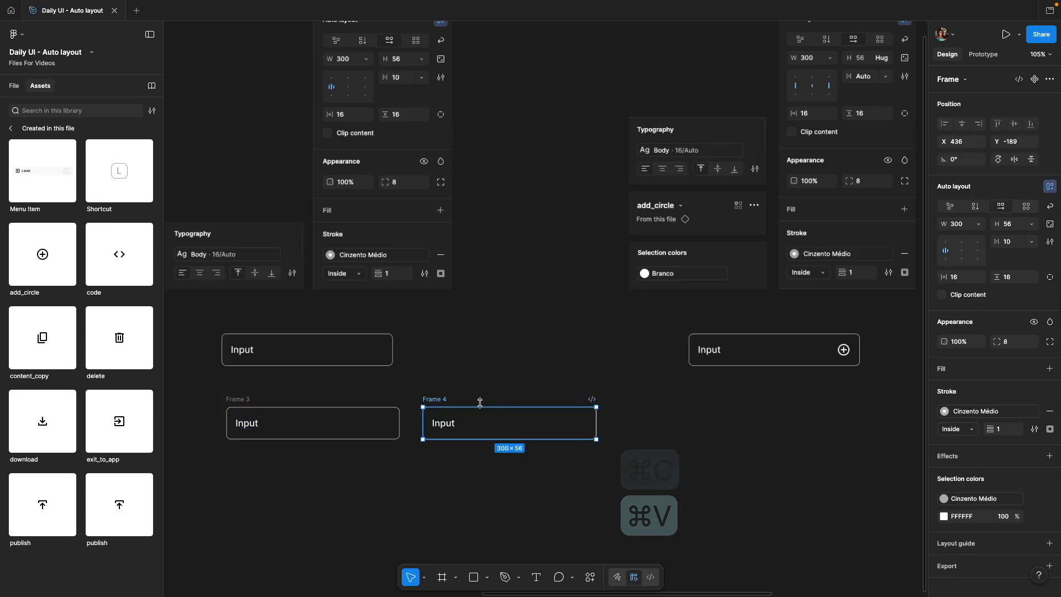
drag(445, 403, 713, 397)
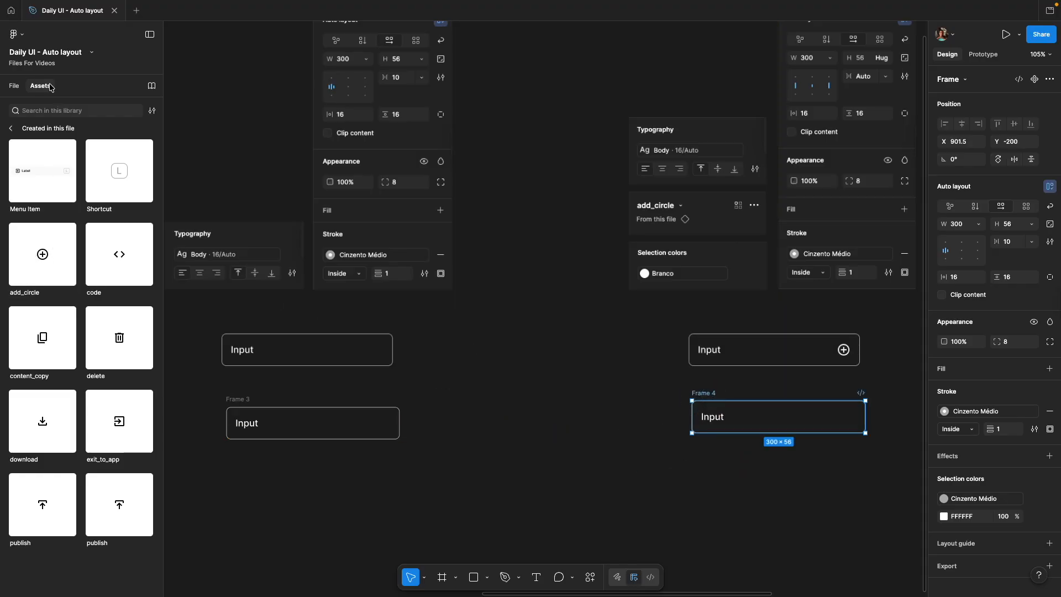
Step: Insert the add_circle icon after the text inside the duplicated Input frame
drag(43, 258, 802, 418)
click(792, 467)
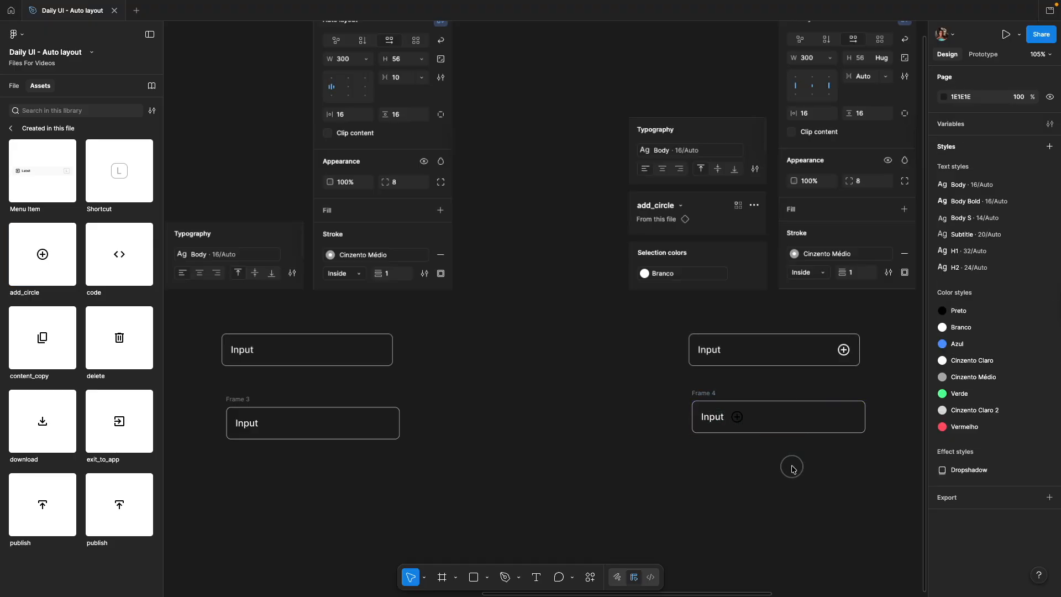
click(711, 395)
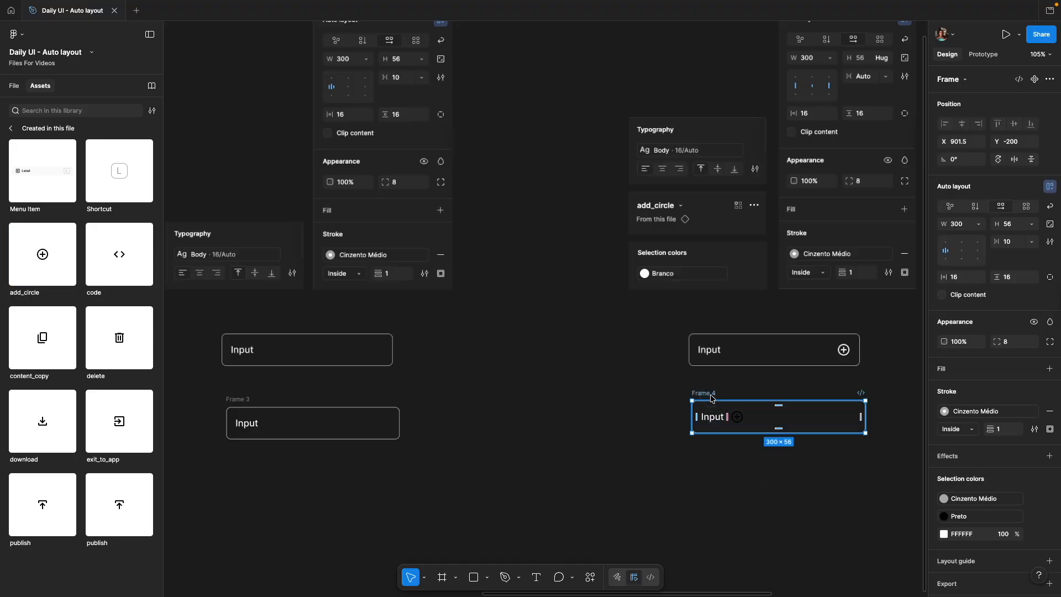
click(794, 457)
Step: Recolor the add_circle icon in the duplicated Input frame from Preto to the Branco color style
scroll(794, 457, right, 4)
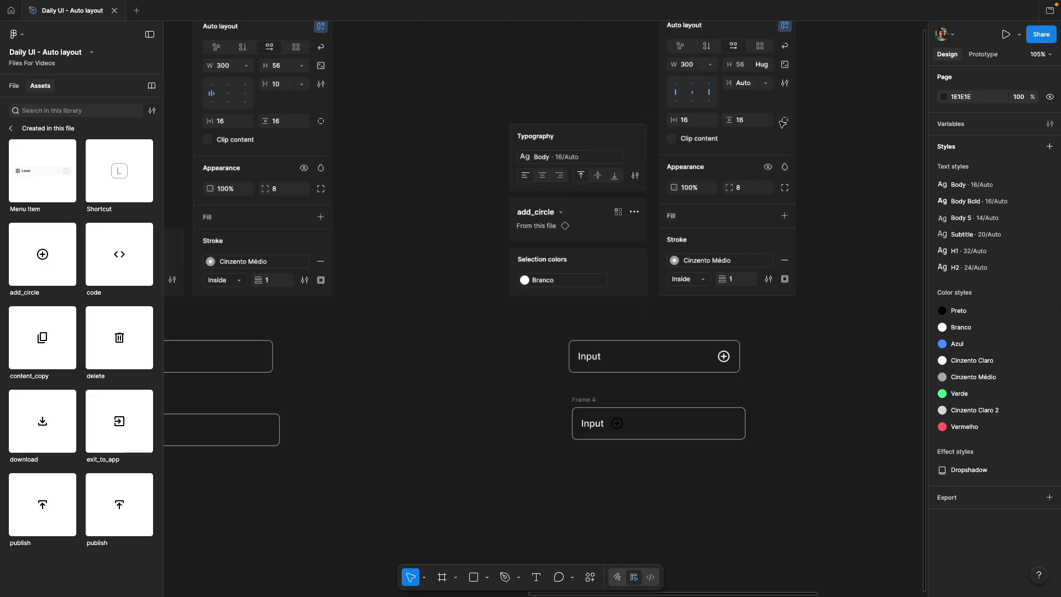
scroll(783, 121, up, 1)
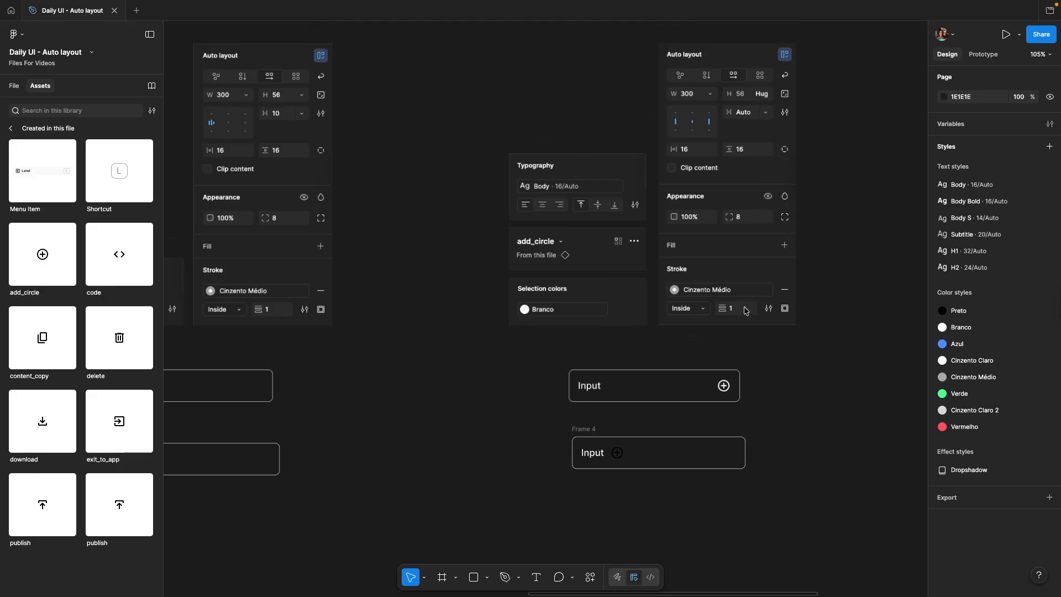
scroll(524, 309, down, 1)
scroll(525, 309, left, 1)
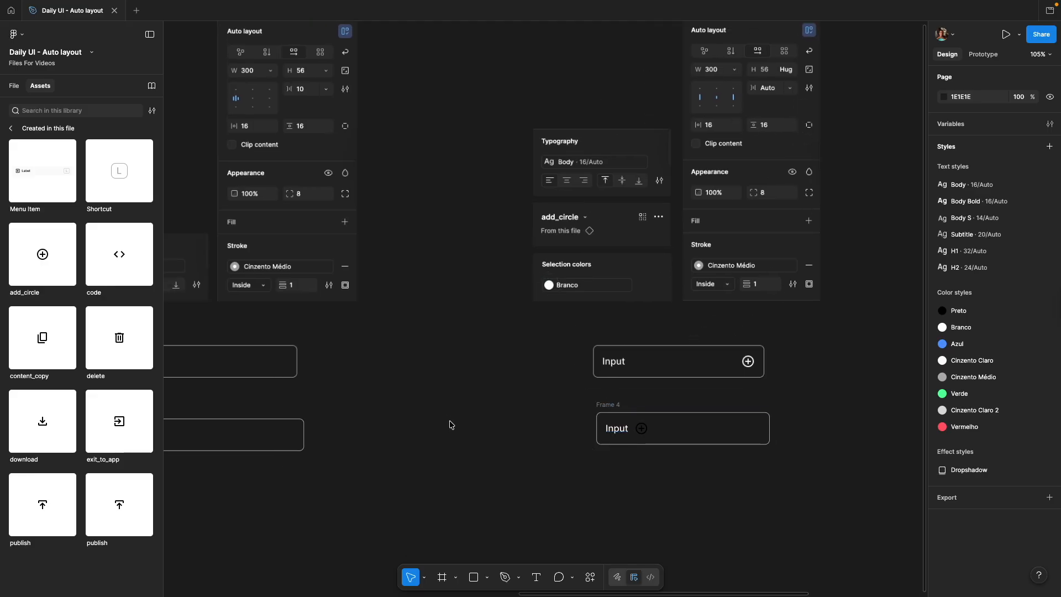
scroll(450, 425, left, 3)
scroll(592, 405, right, 3)
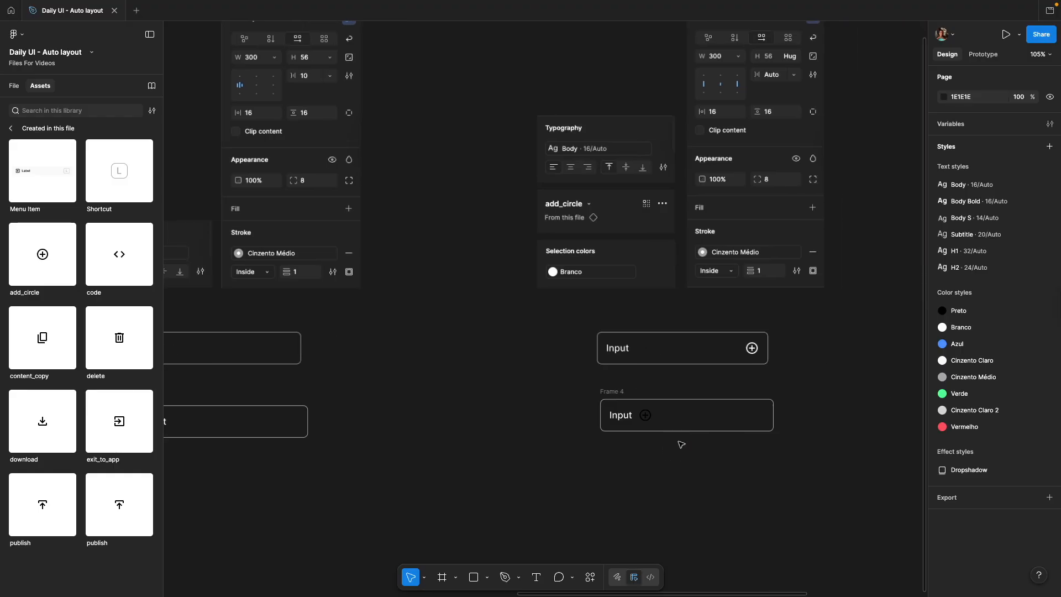
click(621, 402)
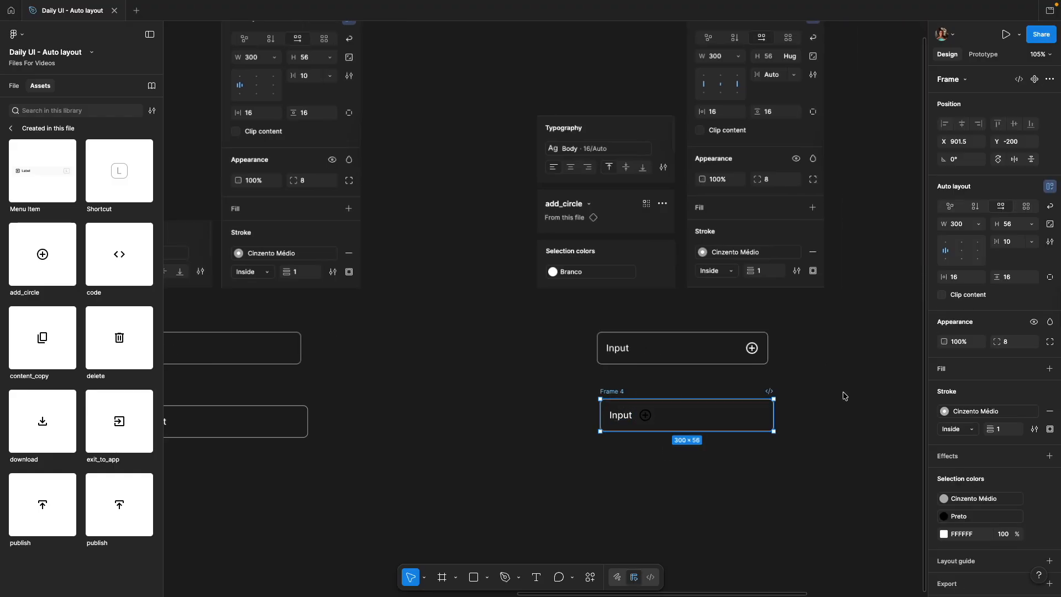
click(944, 515)
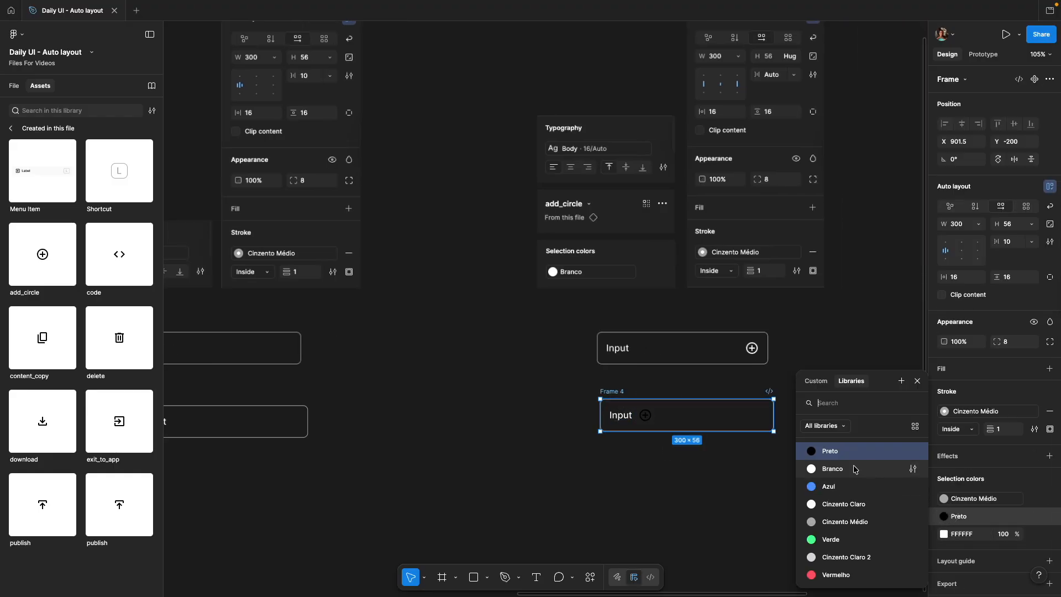
click(833, 469)
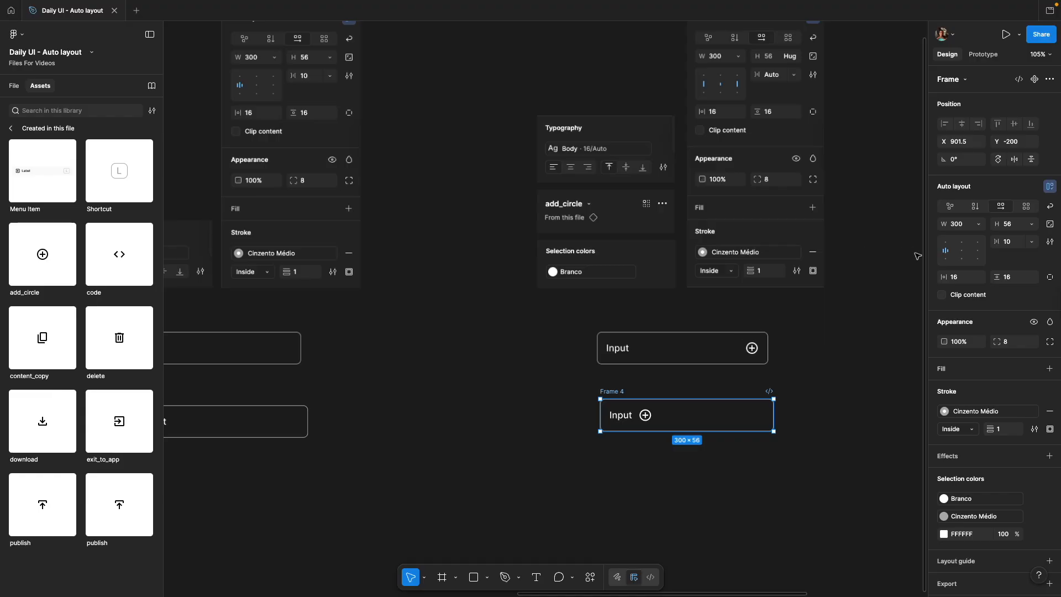
Step: Set the icon Input frame's horizontal gap to Auto so the text and icon spread to opposite ends
click(1033, 243)
click(994, 255)
click(828, 459)
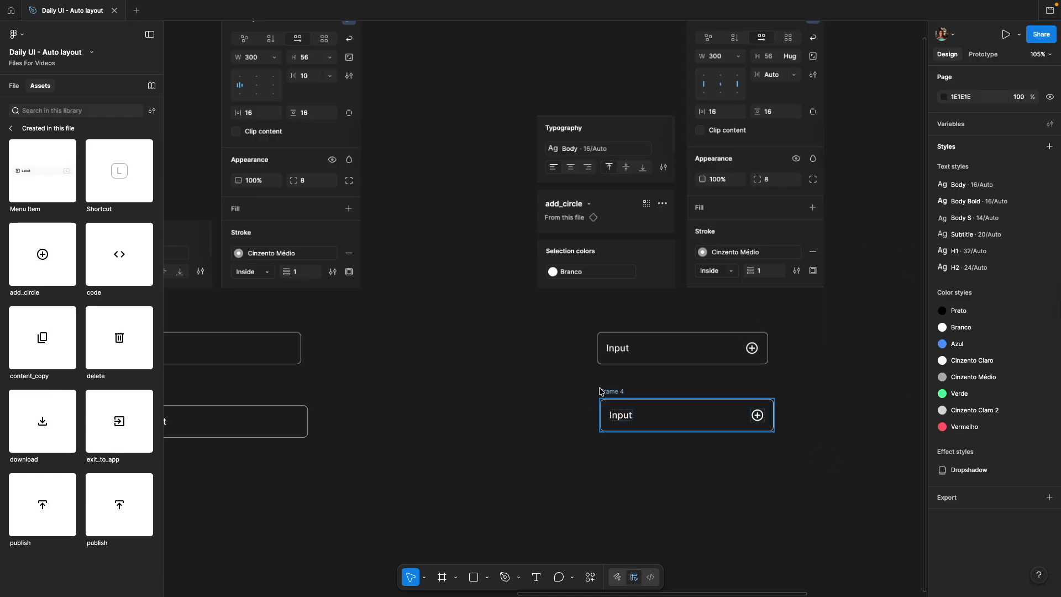
Step: Try duplicating the add_circle icon inside the Input field, and undo the duplication
click(767, 424)
key(super+d)
click(827, 429)
key(super+z)
key(super+z)
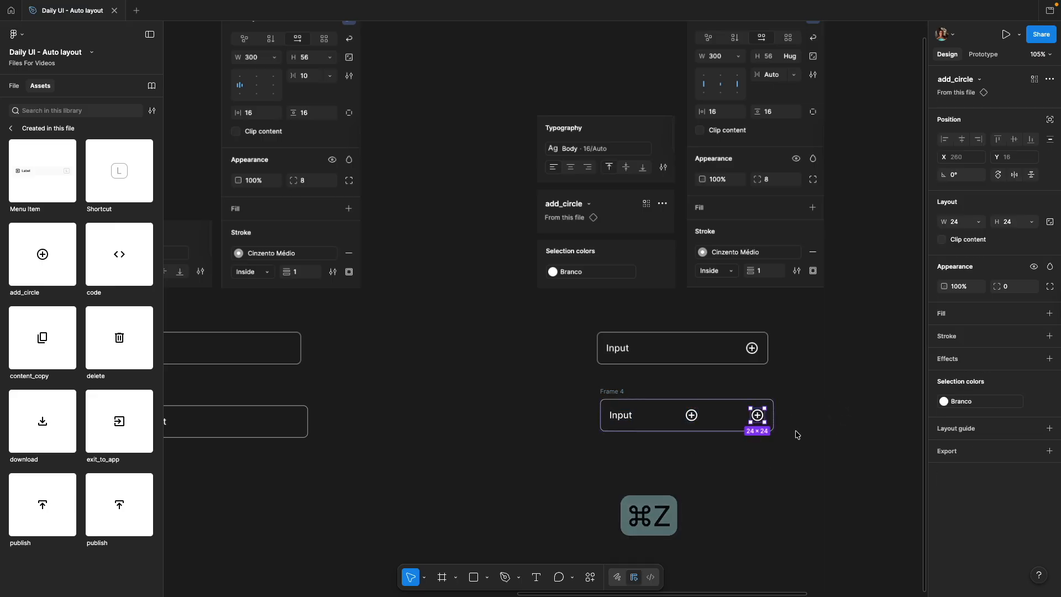
click(817, 423)
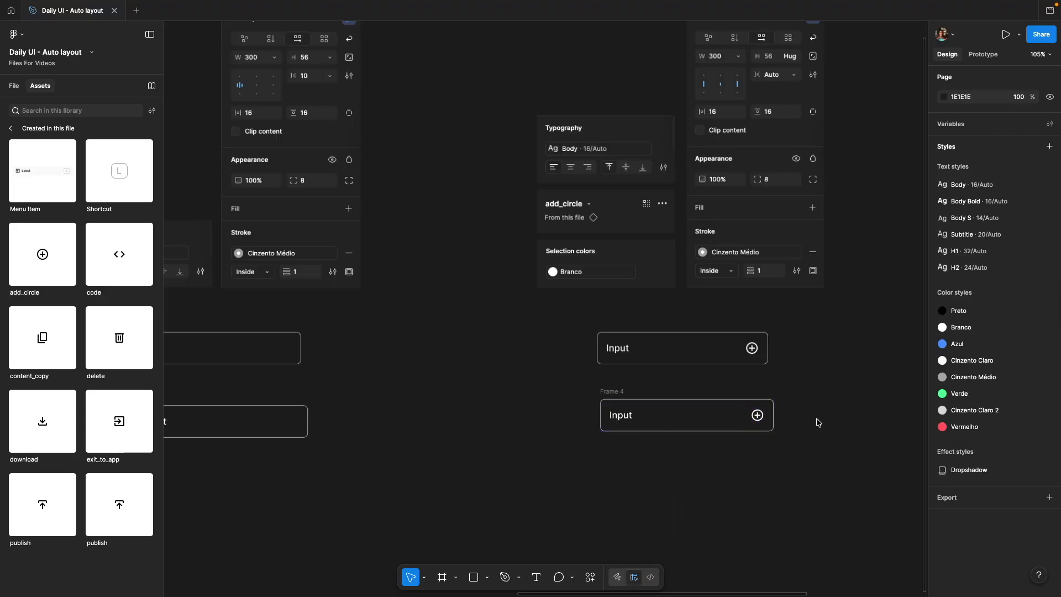
Step: Gather the Action button, the icon button and both Input fields in the empty area near the black card example
key(super+minus)
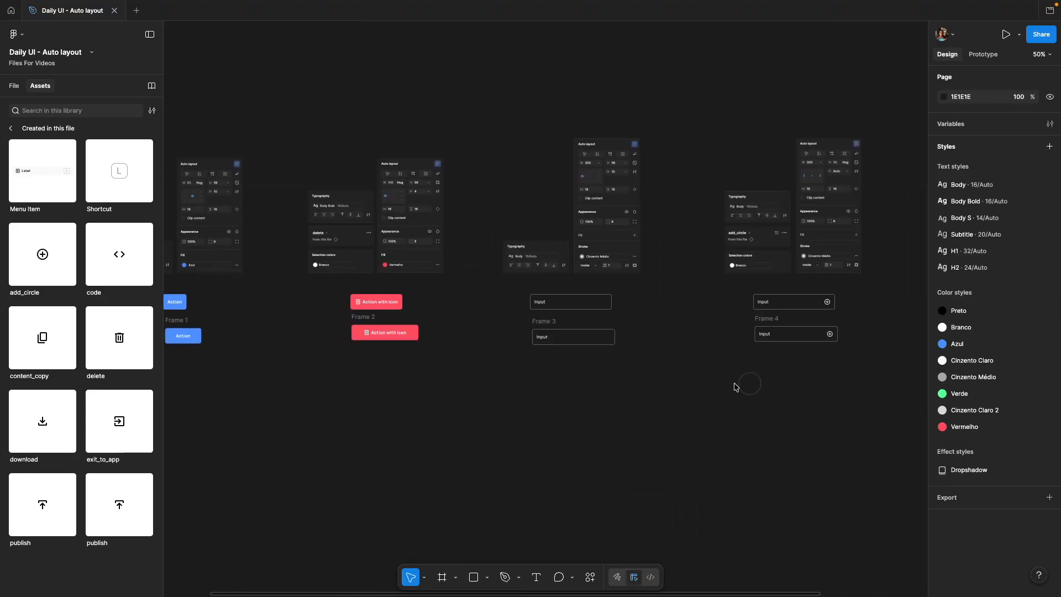
drag(296, 334, 860, 427)
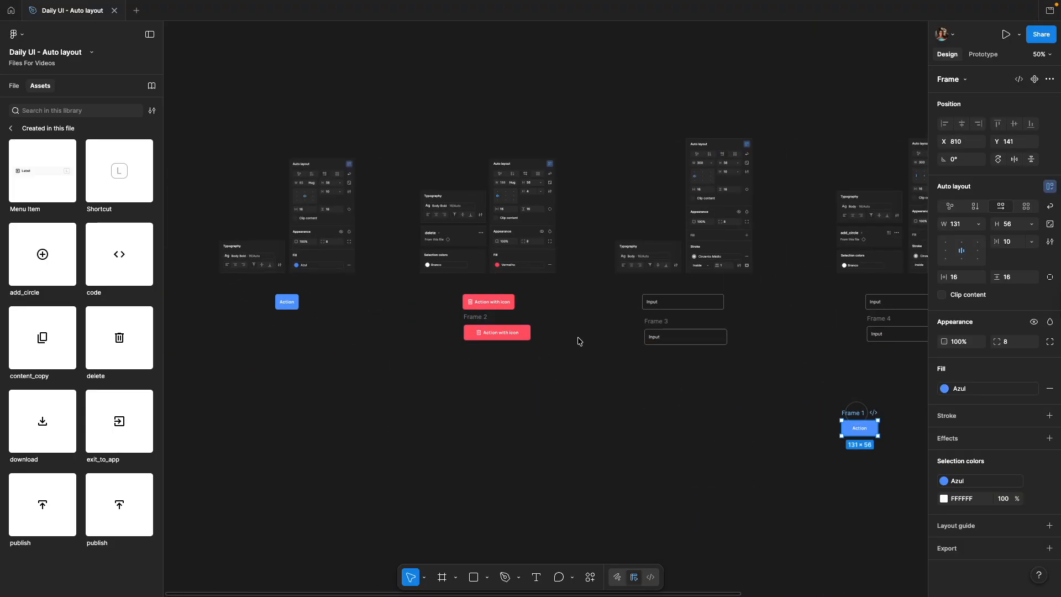
drag(463, 320, 825, 449)
drag(669, 327, 463, 372)
drag(490, 331, 636, 418)
drag(445, 395, 546, 400)
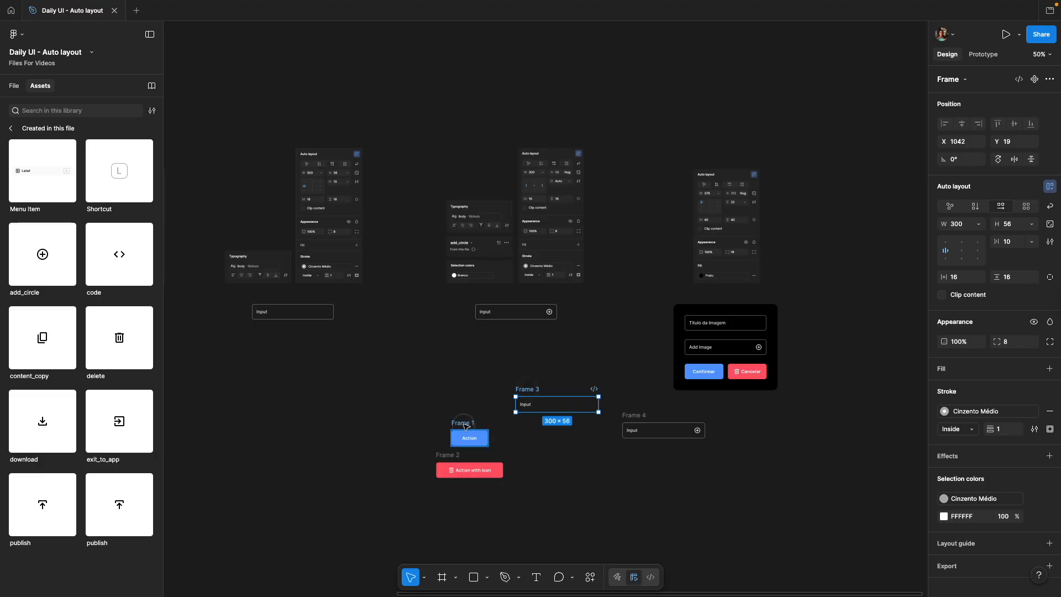
drag(458, 424, 587, 443)
drag(469, 470, 676, 476)
click(817, 426)
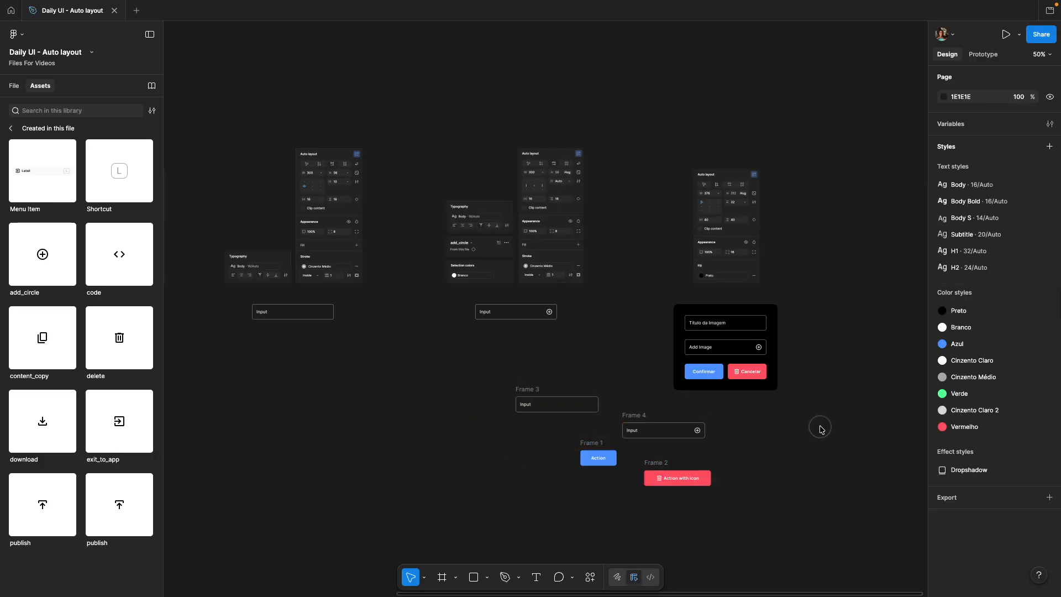
Step: Move the plain Input field above the icon Input field and change its text to "Título da Imagem"
drag(817, 426, 716, 414)
drag(375, 267, 739, 473)
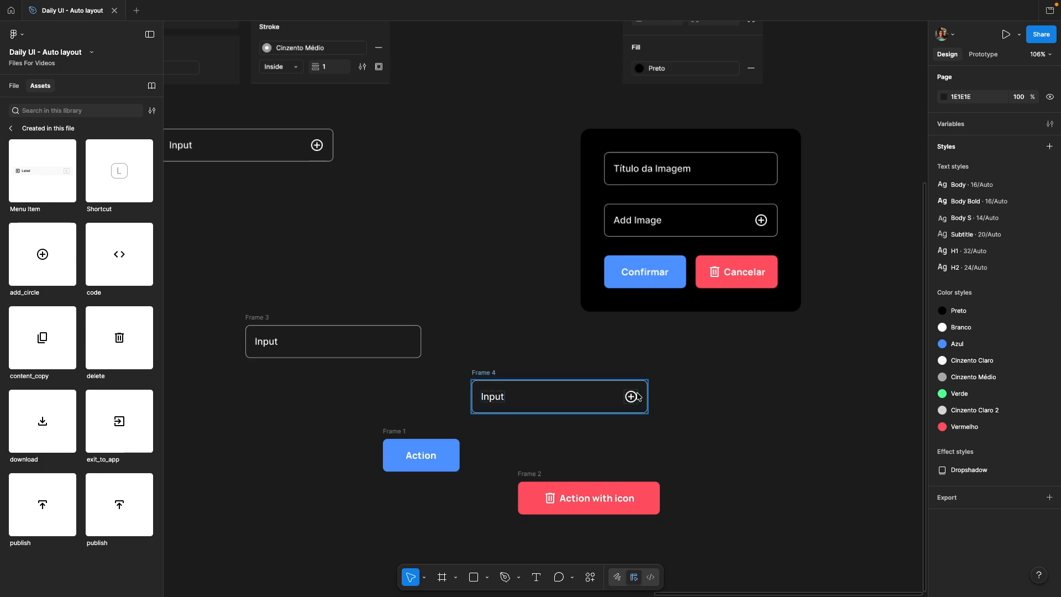
drag(247, 313, 484, 317)
double_click(498, 345)
text(Título da )
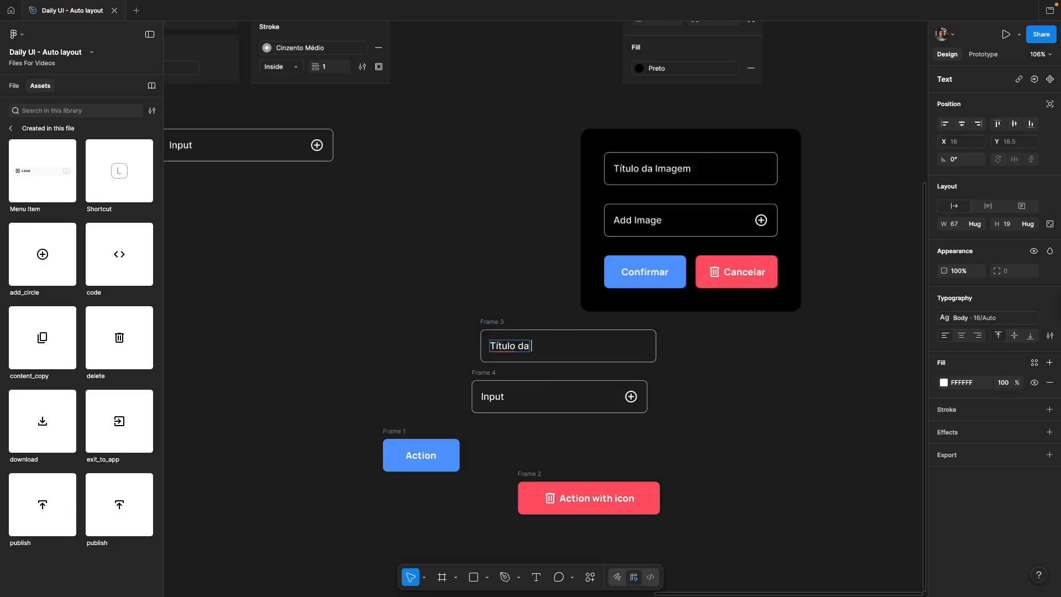
text(Imae)
key(BackSpace)
text(gem)
Step: Change the icon Input field's text to "Add Image"
double_click(491, 398)
text(Add Image)
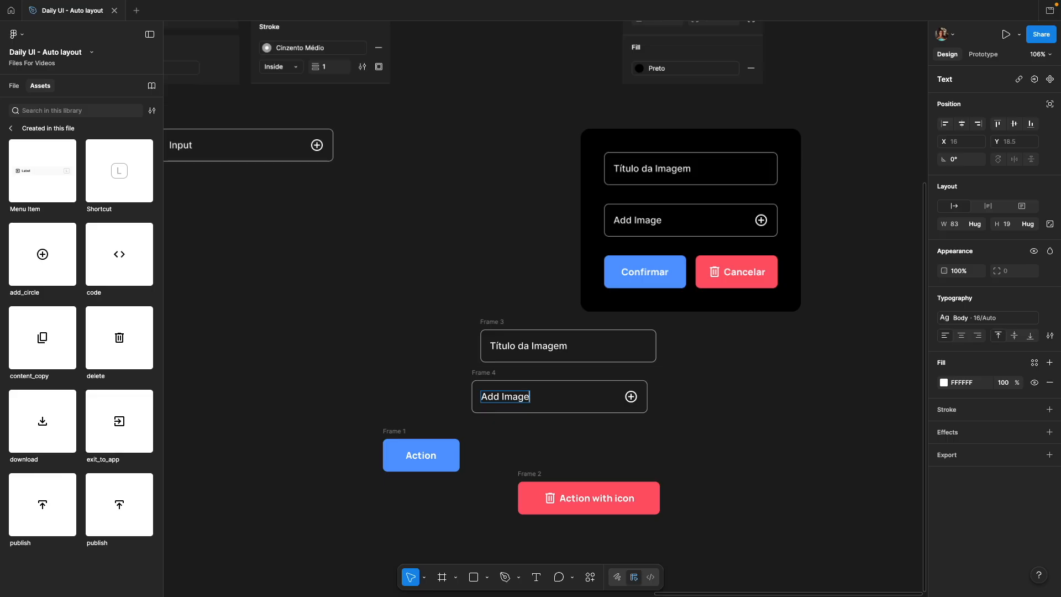
key(Escape)
click(726, 407)
Step: Arrange the blue and red buttons side by side under the Add Image field, narrowing the red one to the field's edge
drag(477, 373, 489, 374)
click(779, 416)
drag(532, 473, 596, 463)
drag(398, 431, 500, 426)
drag(707, 494, 660, 445)
click(722, 443)
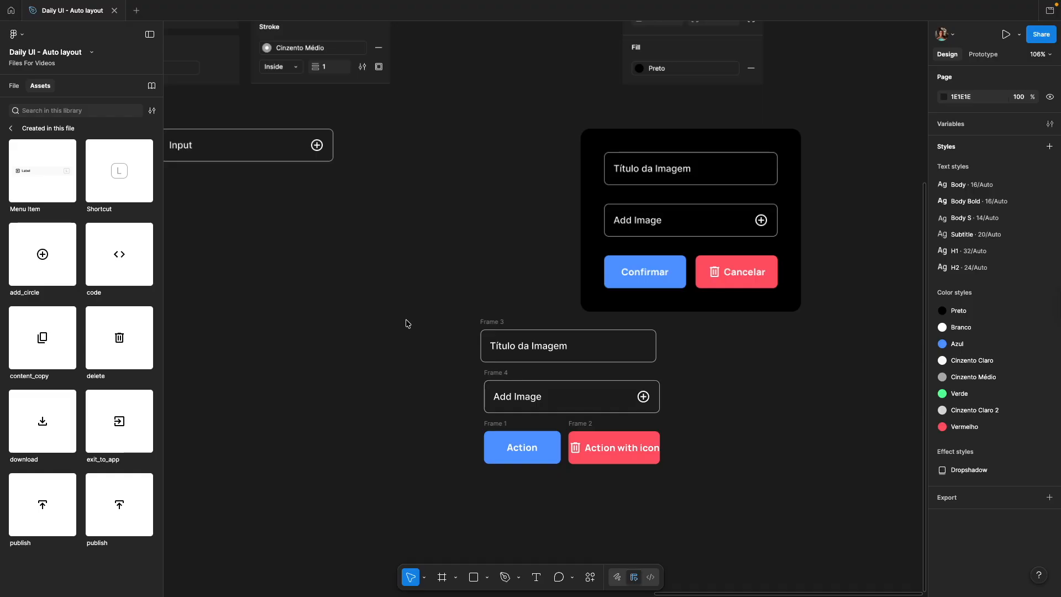
Step: Move both fields and both buttons together to directly beneath the black card example
drag(422, 308, 685, 464)
drag(495, 323, 603, 344)
click(563, 346)
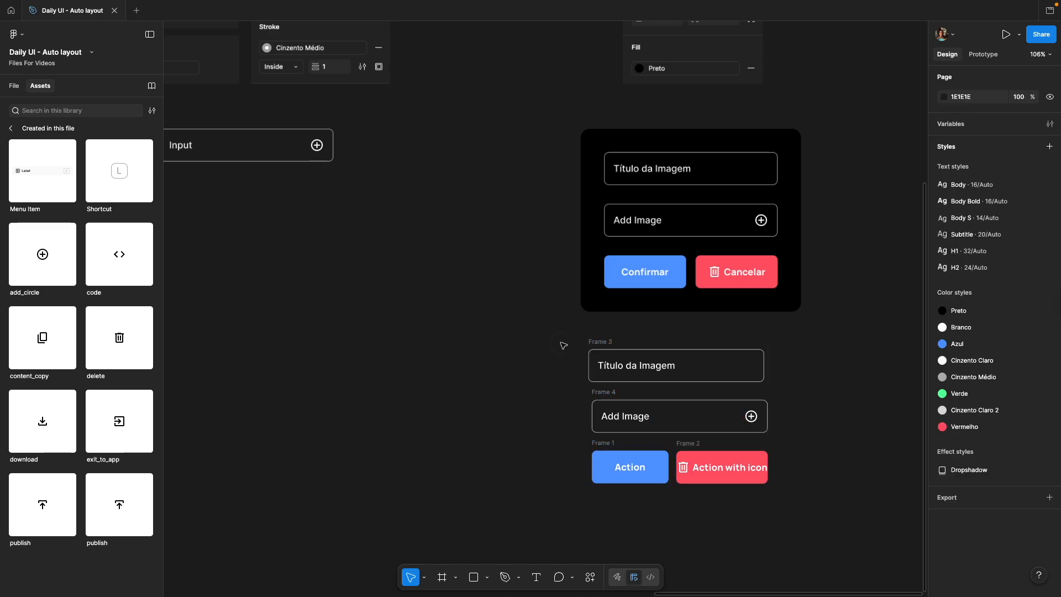
Step: Wrap the blue Action button and the red icon button in a shared horizontal auto layout frame
drag(578, 448, 798, 510)
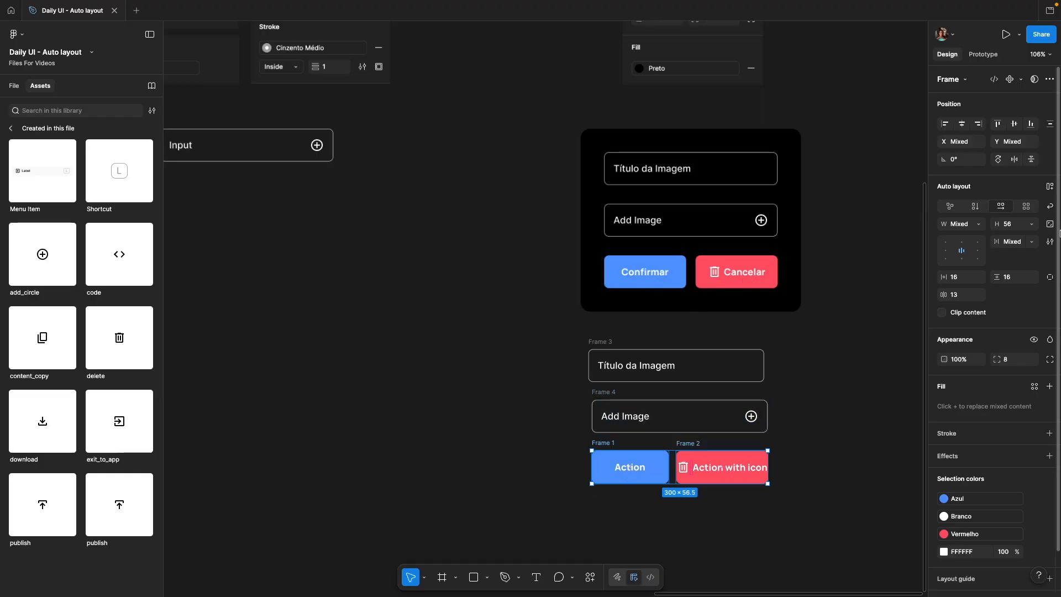
click(1049, 186)
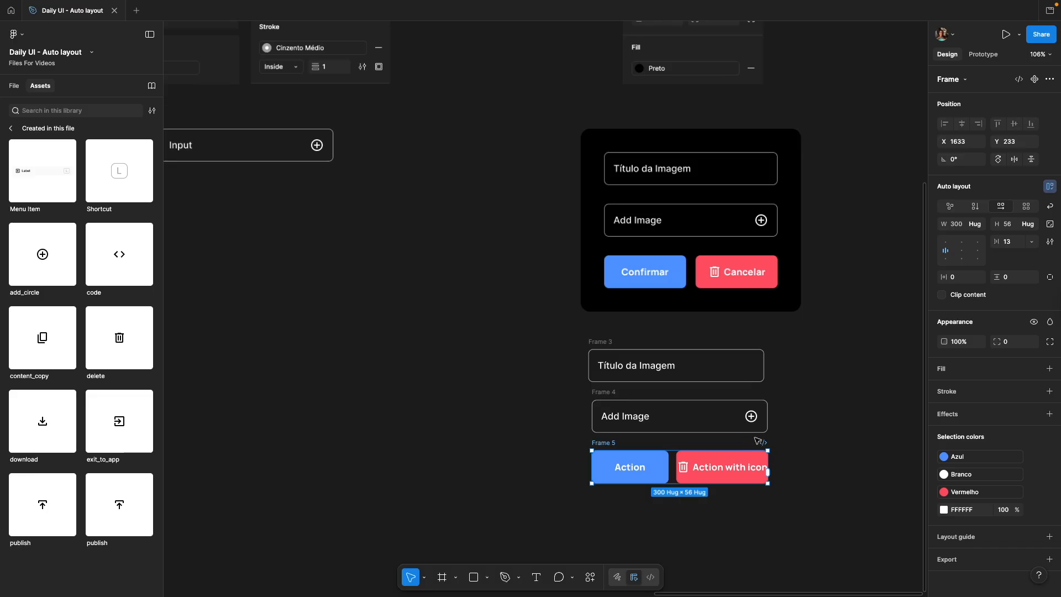
Step: Change the blue button's label to "Confirmar" and the red icon button's label to "Cancelar"
double_click(630, 467)
double_click(631, 467)
text(Confirma)
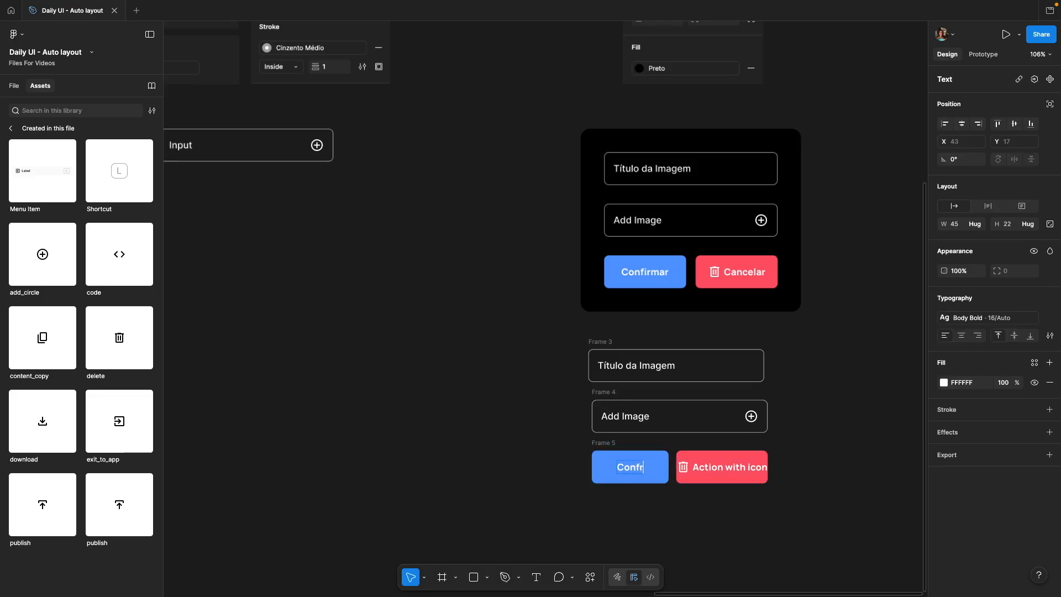
text(r)
click(749, 479)
key(Return)
text(C)
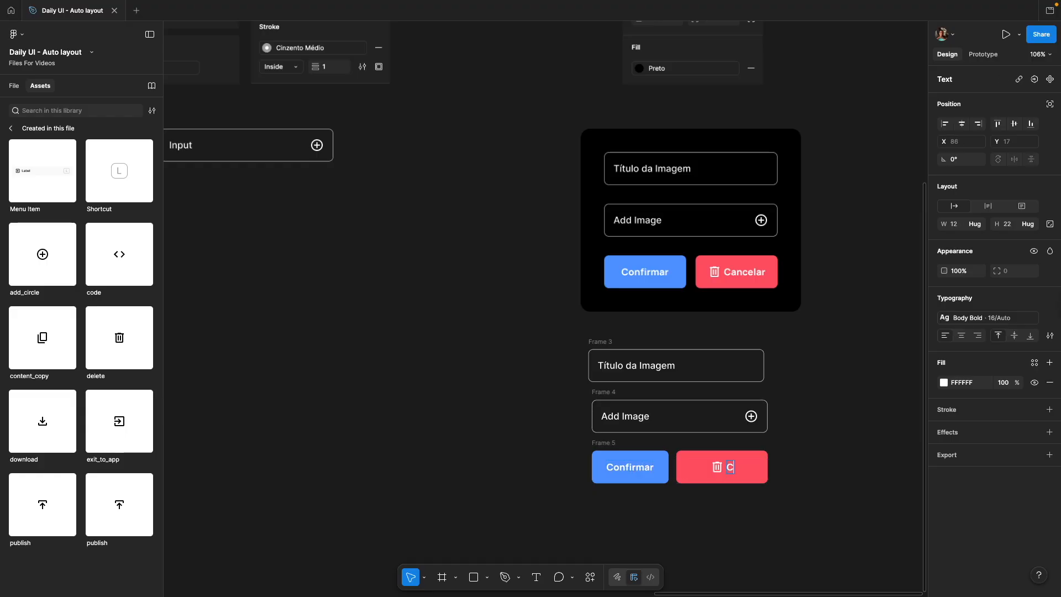
text(ancelar)
Step: Space out the two fields and the button row beneath the example card and wrap them in a shared vertical auto layout frame
drag(606, 445, 623, 471)
drag(607, 394, 618, 407)
drag(604, 346, 619, 352)
drag(552, 328, 836, 547)
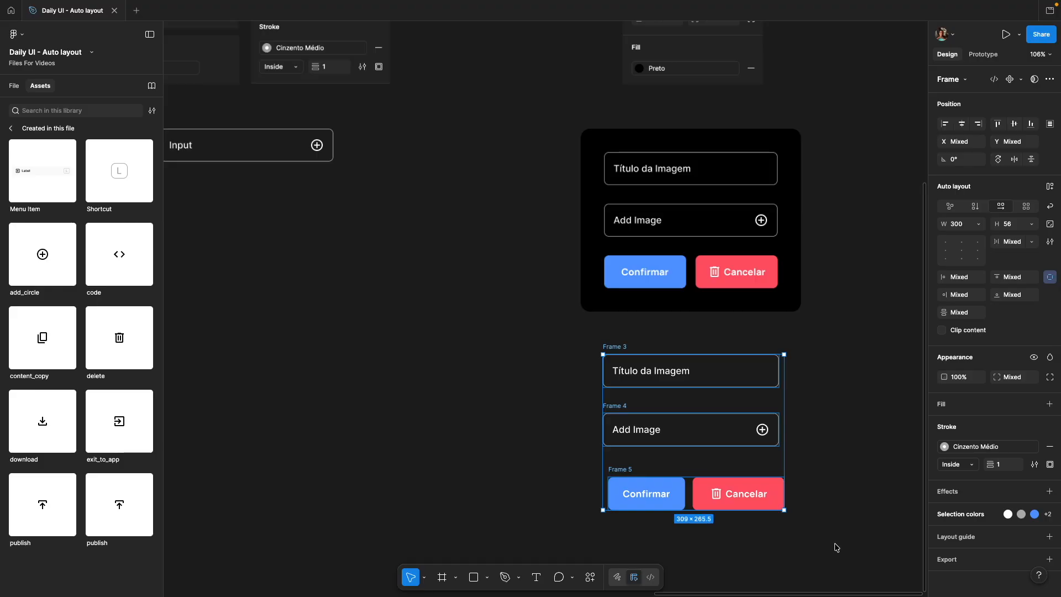
key(shift+a)
Step: Move the new vertical frame to the right of the black card example, level with its top edge
mouse_move(615, 350)
mouse_down()
mouse_move(584, 326)
mouse_move(612, 336)
mouse_up()
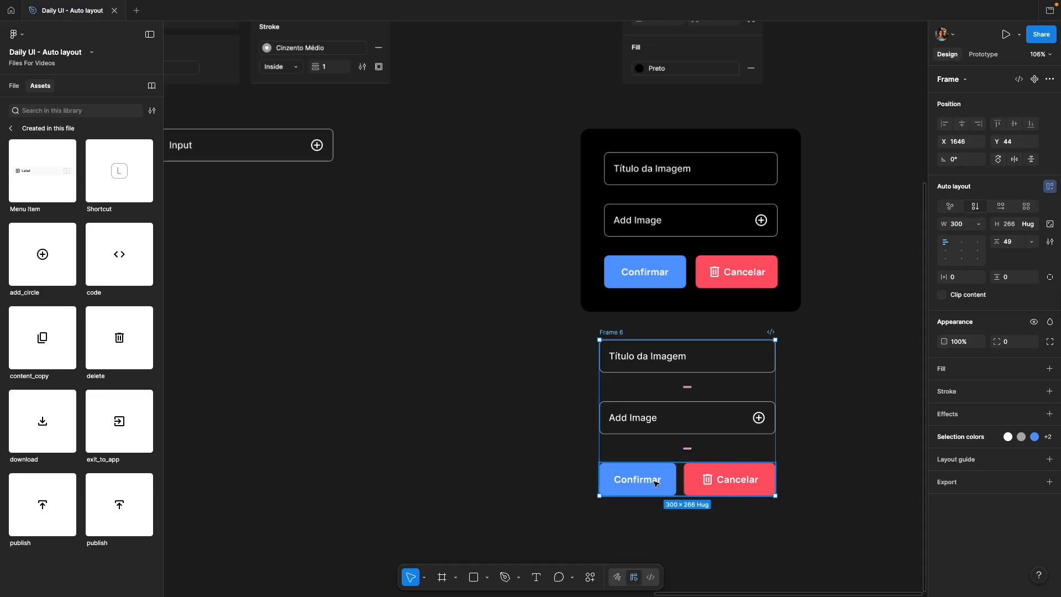
key(super+minus)
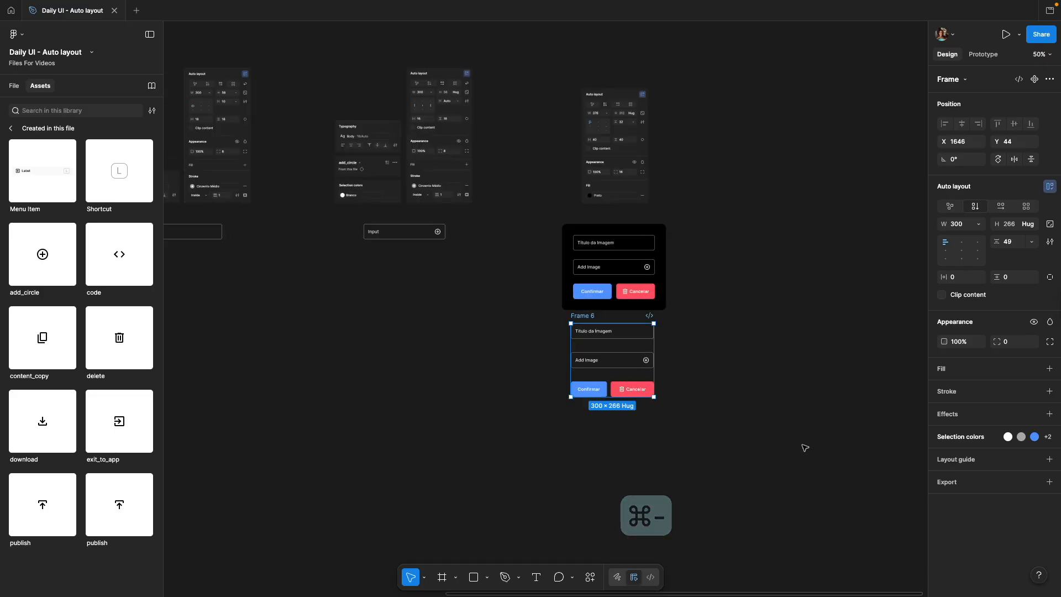
drag(504, 357, 604, 336)
key(z)
drag(383, 151, 706, 457)
click(509, 241)
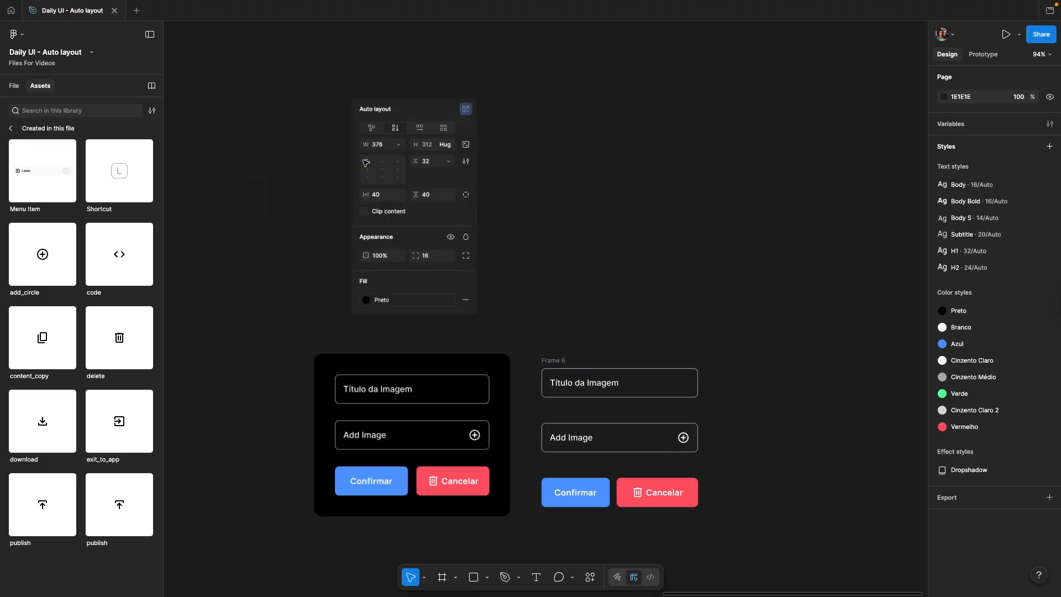
drag(553, 360, 565, 346)
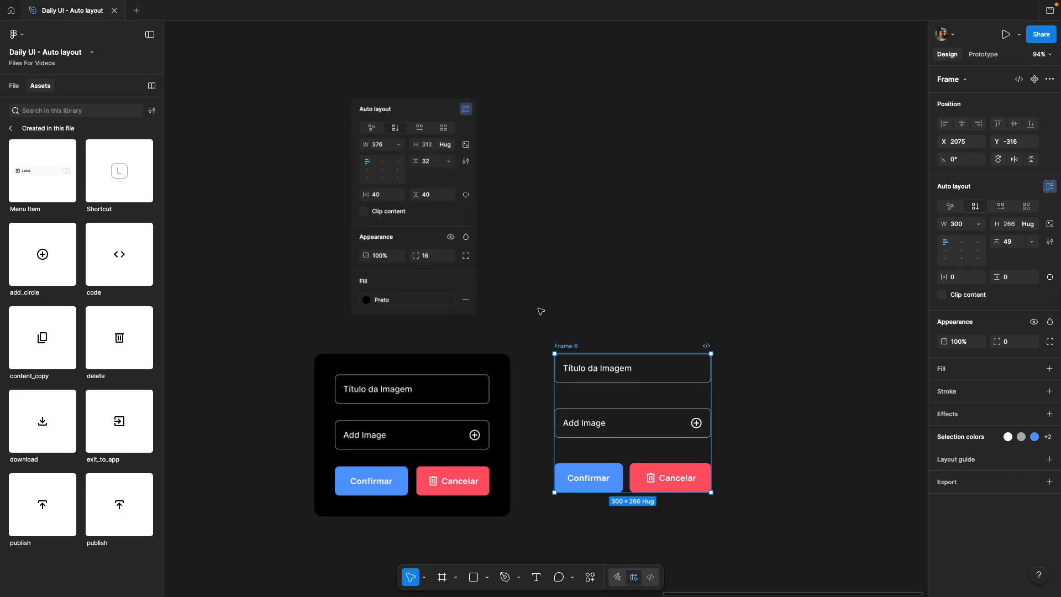
Step: Give the vertical frame 40 horizontal and vertical padding and fill it with the Preto colour style
drag(711, 396, 742, 402)
key(super+z)
key(Tab)
key(Tab)
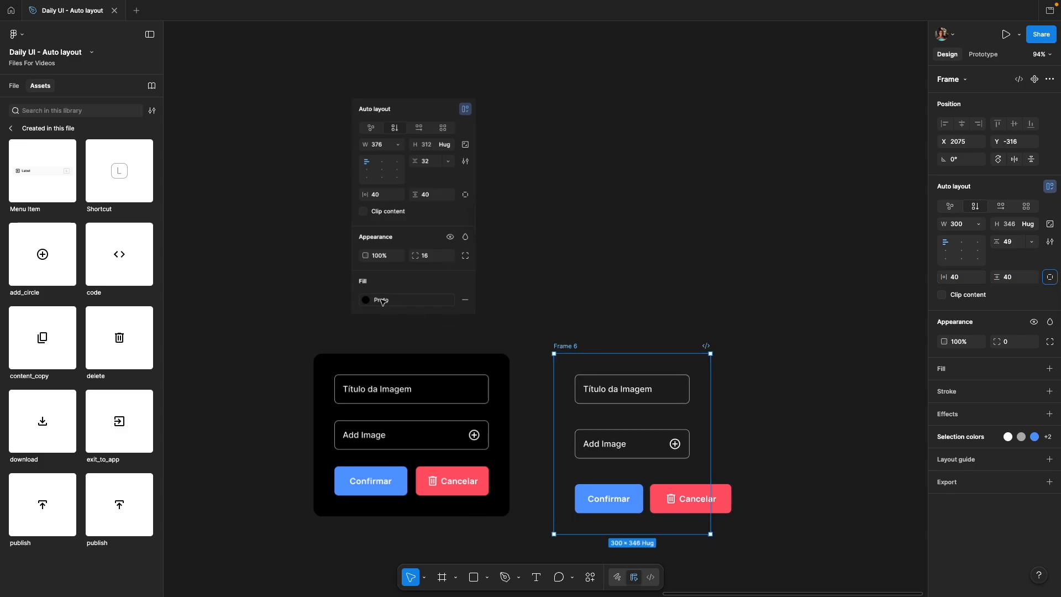
click(1034, 369)
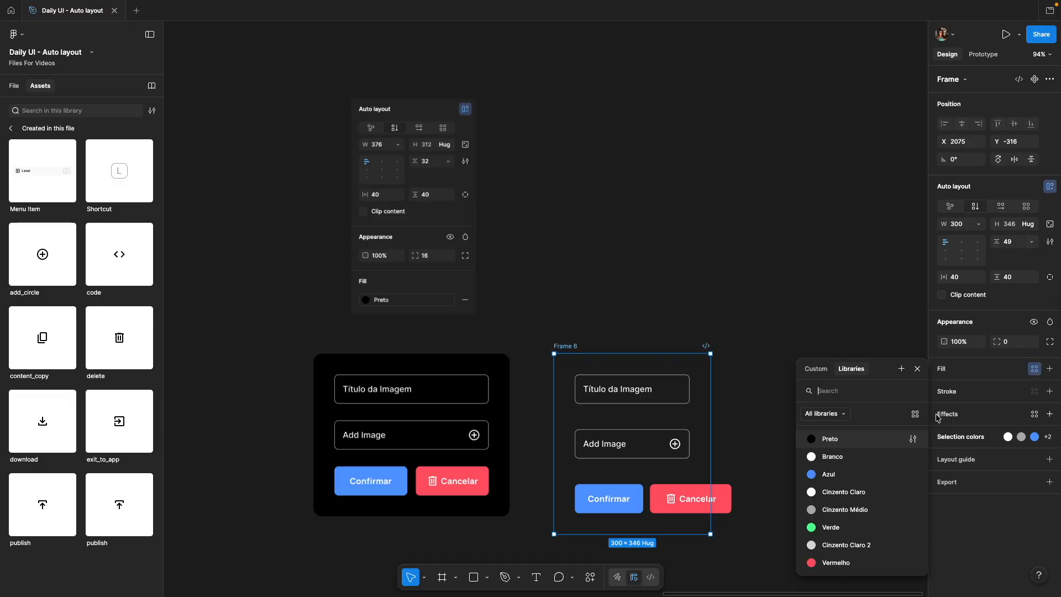
click(855, 441)
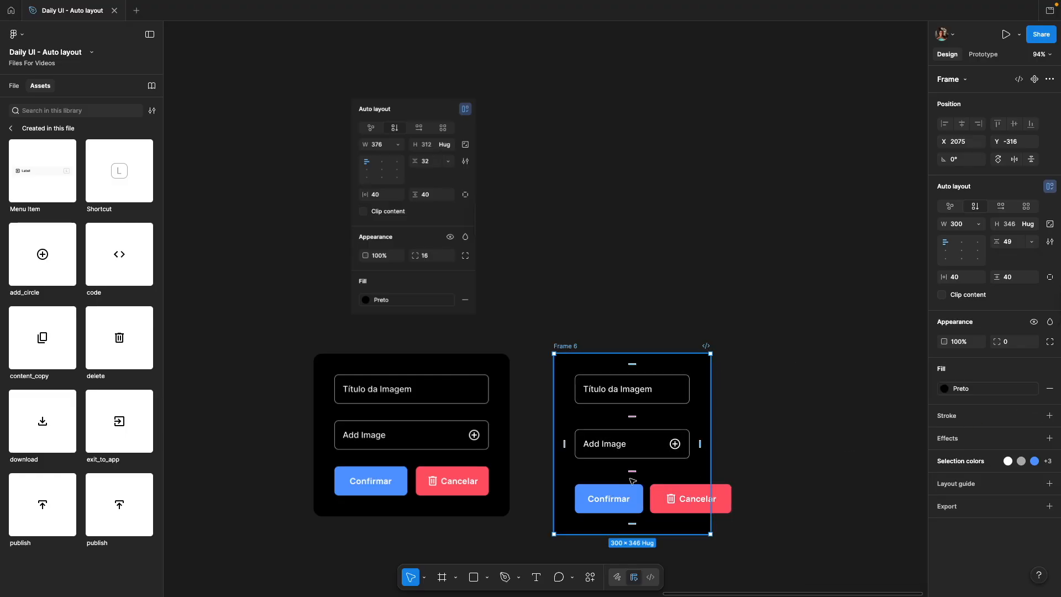
Step: Move the black frame higher on the canvas and set its vertical gap between items to 32
scroll(697, 499, left, 1)
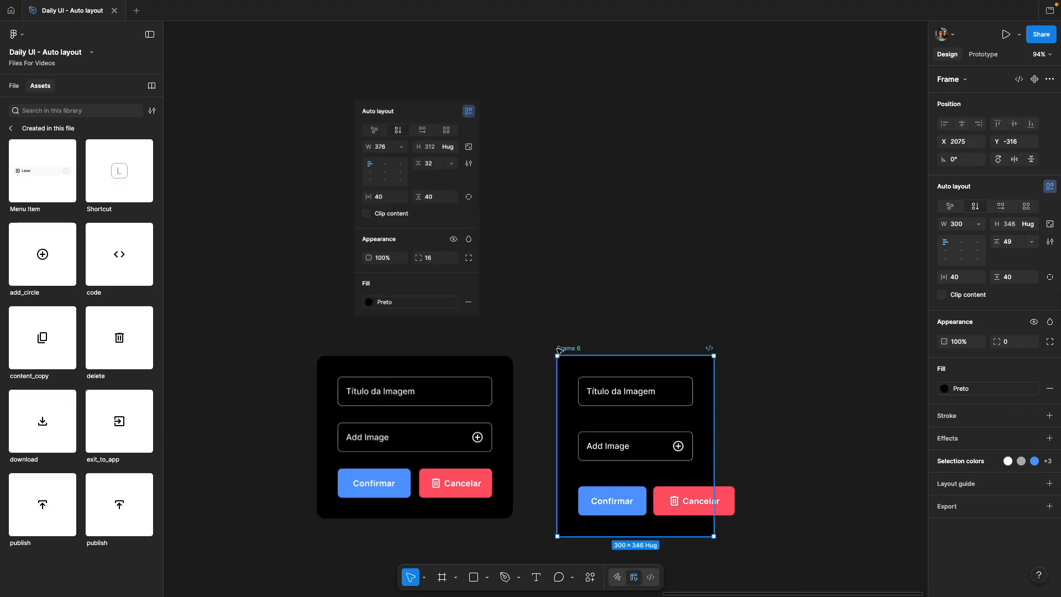
drag(571, 349, 577, 260)
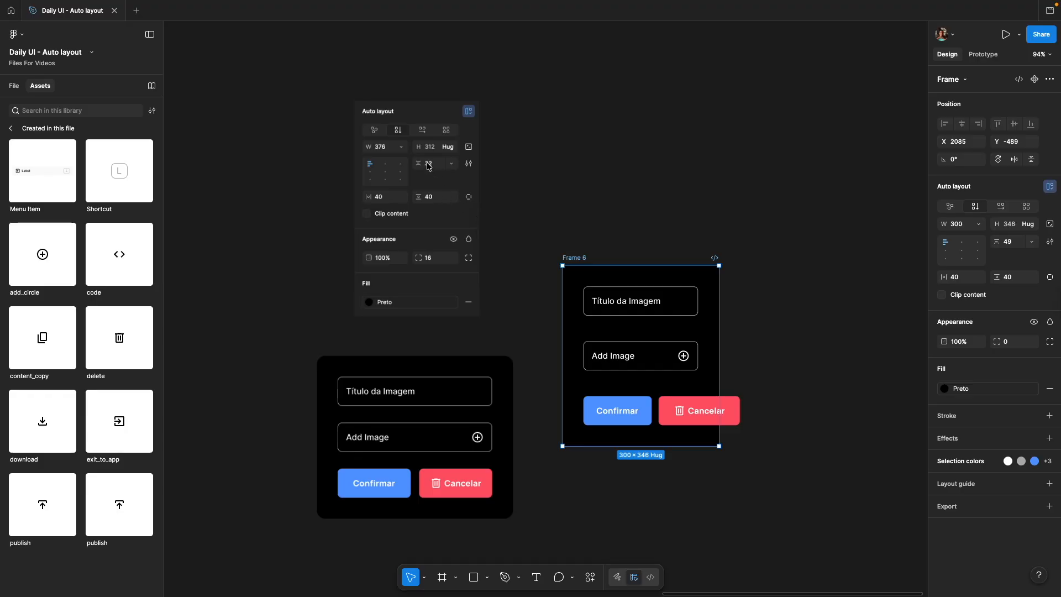
click(1018, 246)
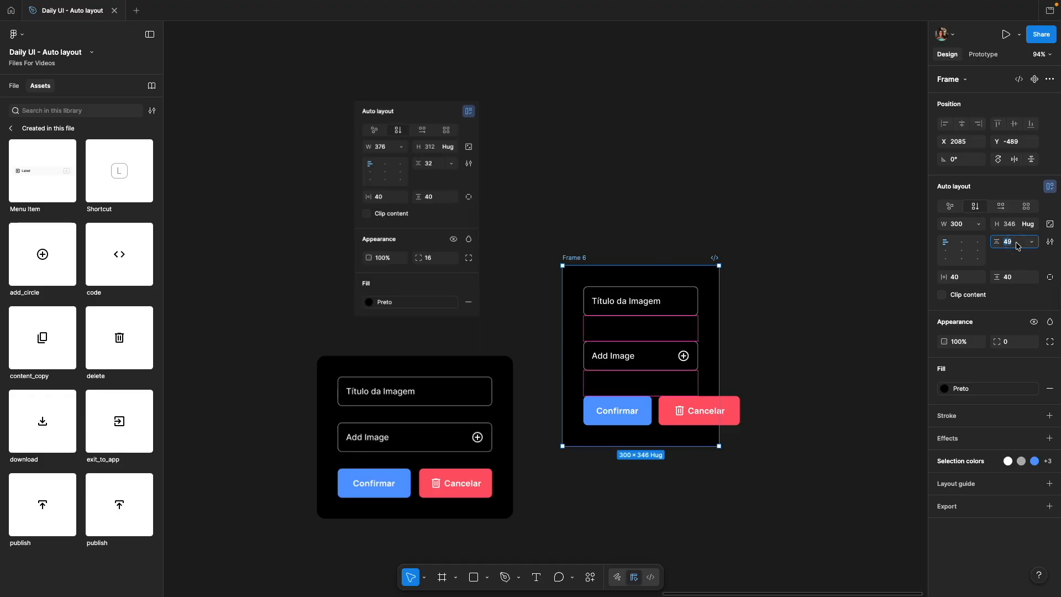
text(32)
key(Return)
click(816, 318)
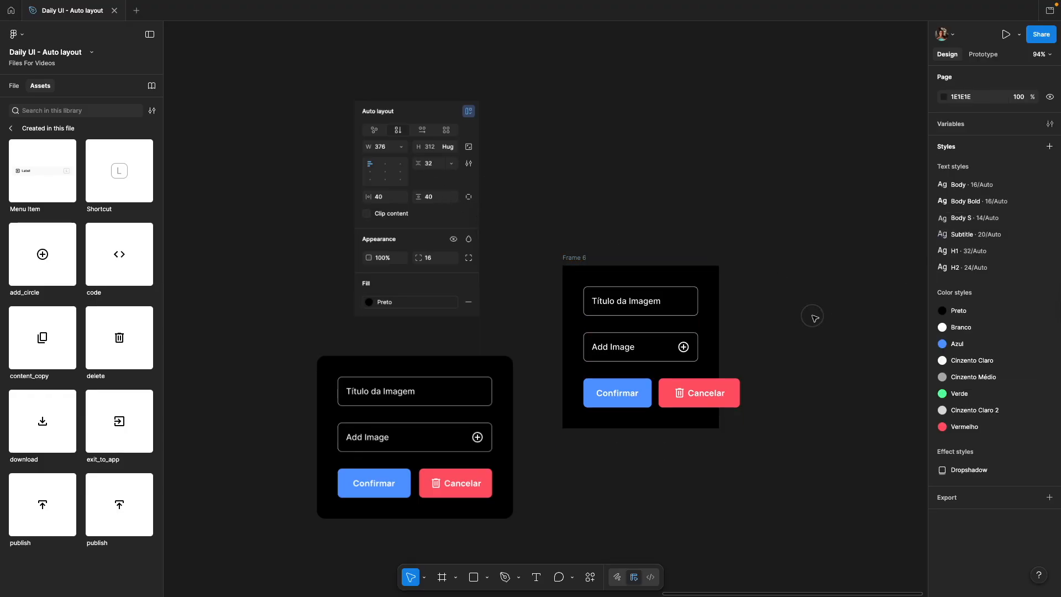
Step: Widen the black card frame to about 396 so that both buttons fit inside it
click(662, 395)
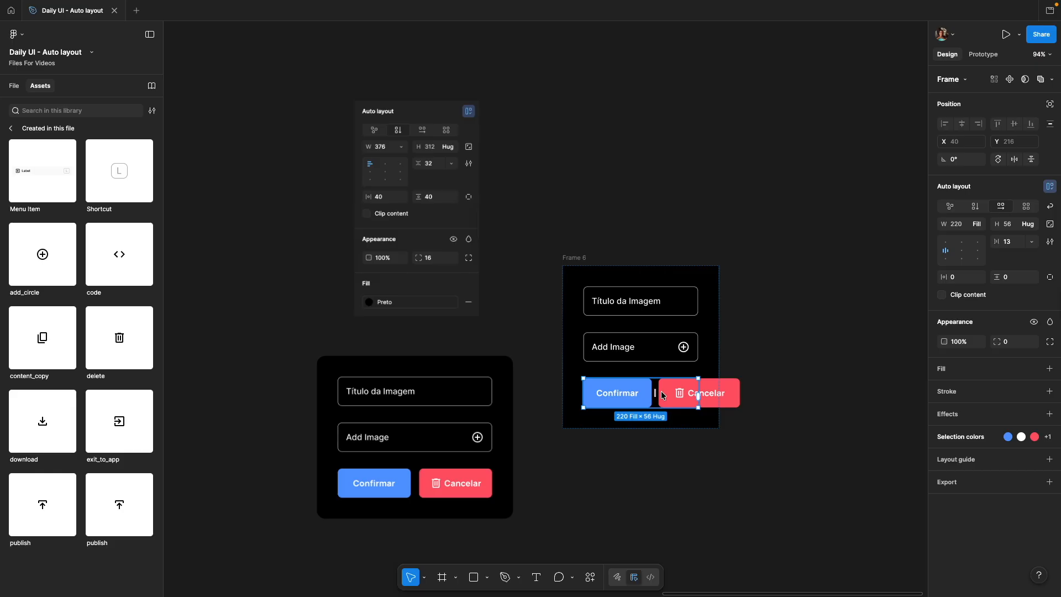
click(588, 262)
drag(724, 325, 776, 325)
click(618, 389)
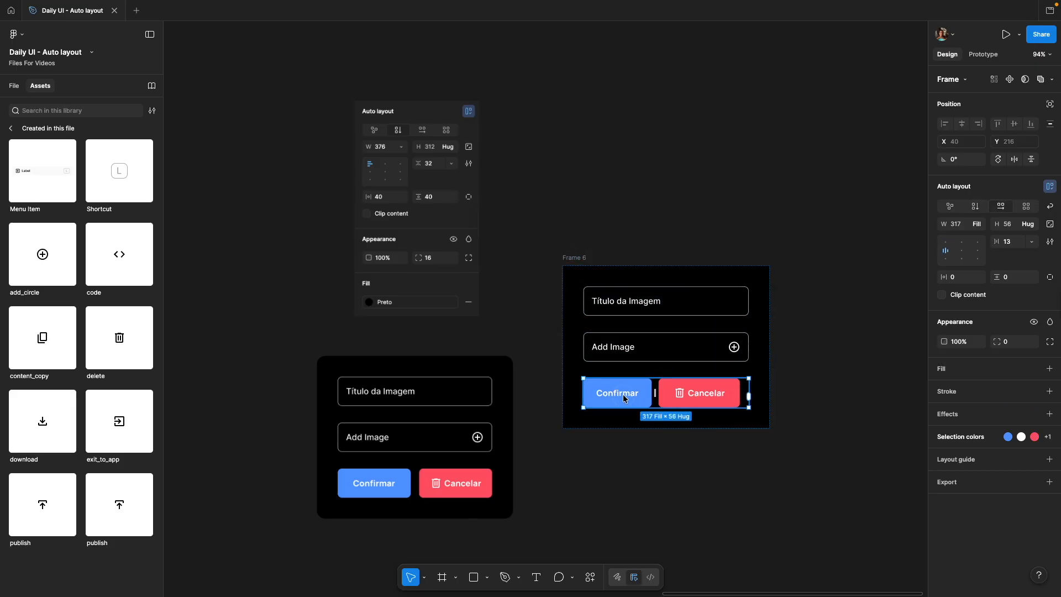
click(624, 398)
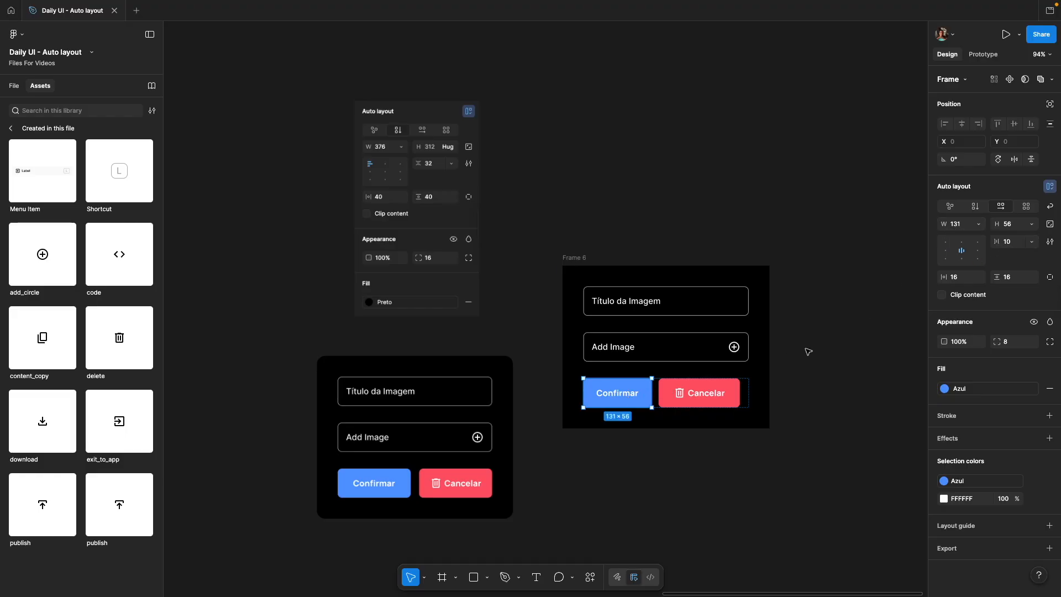
click(699, 393)
click(805, 370)
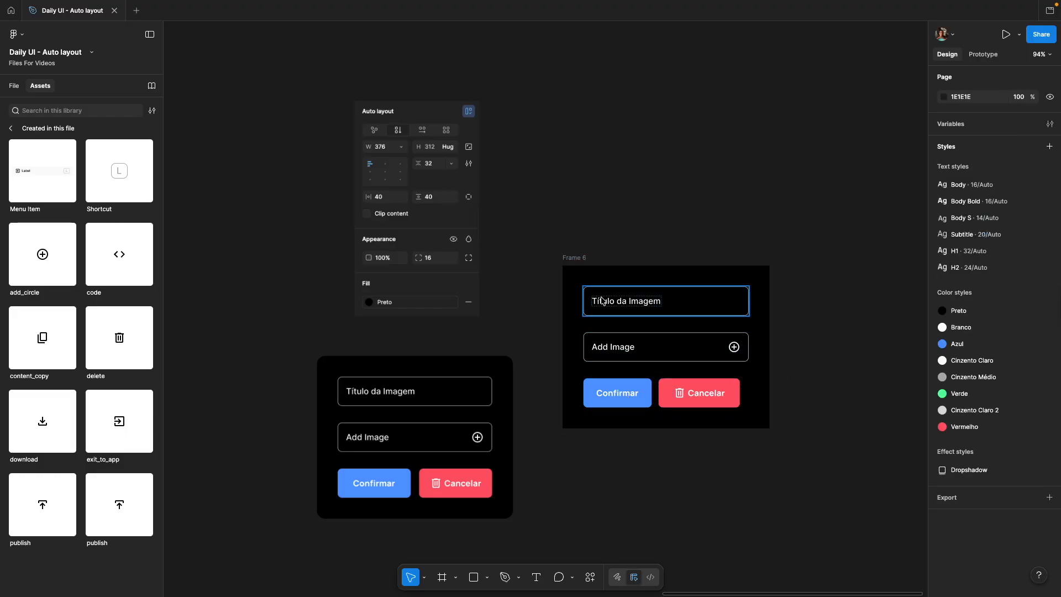
click(575, 257)
drag(769, 344, 682, 344)
drag(624, 347, 772, 359)
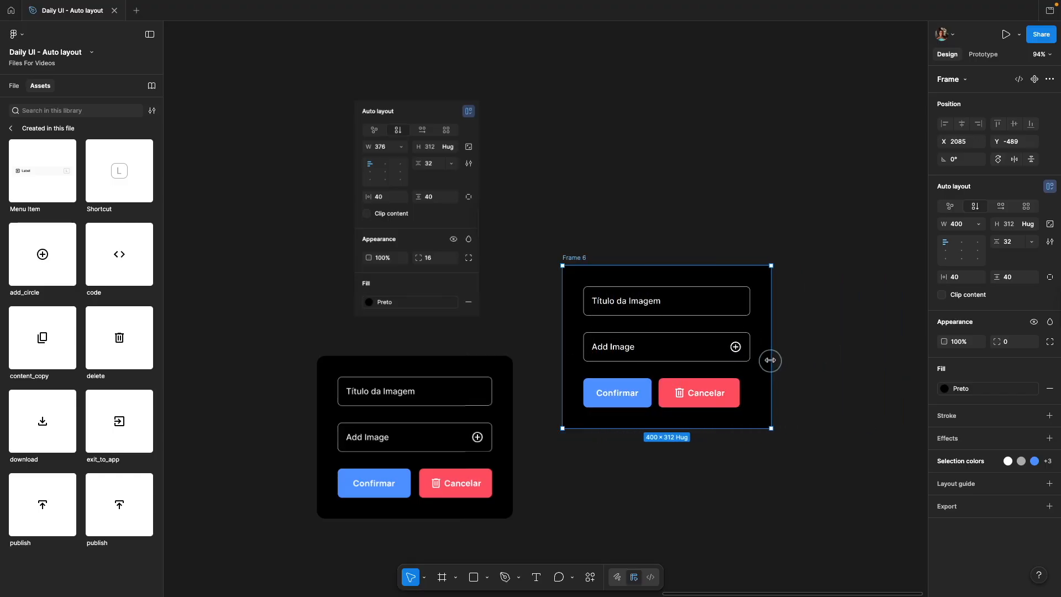
Step: Set the width of both the Confirmar and Cancelar buttons to Fill container
click(626, 399)
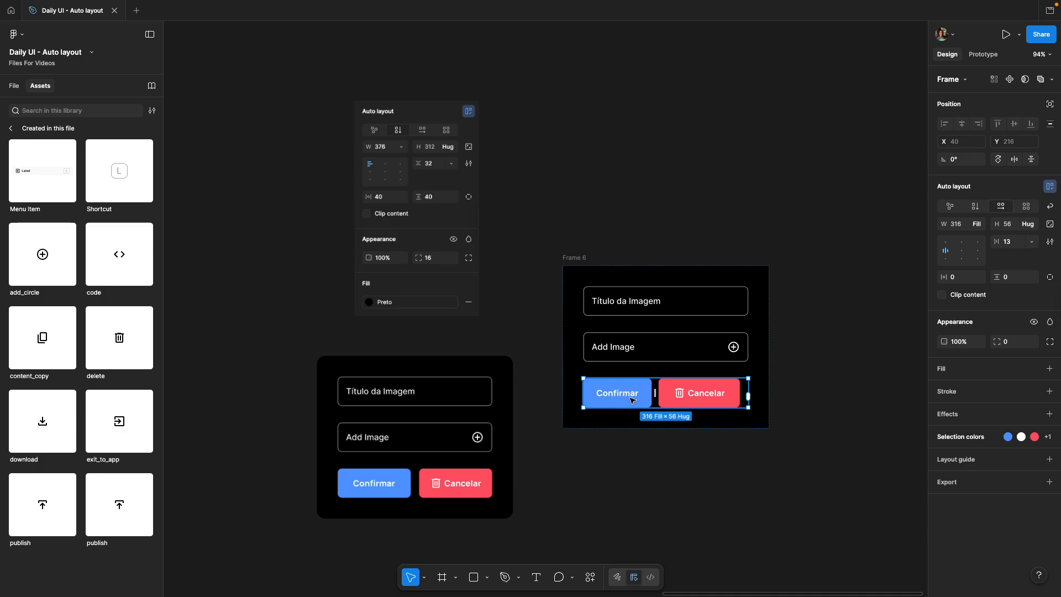
click(642, 396)
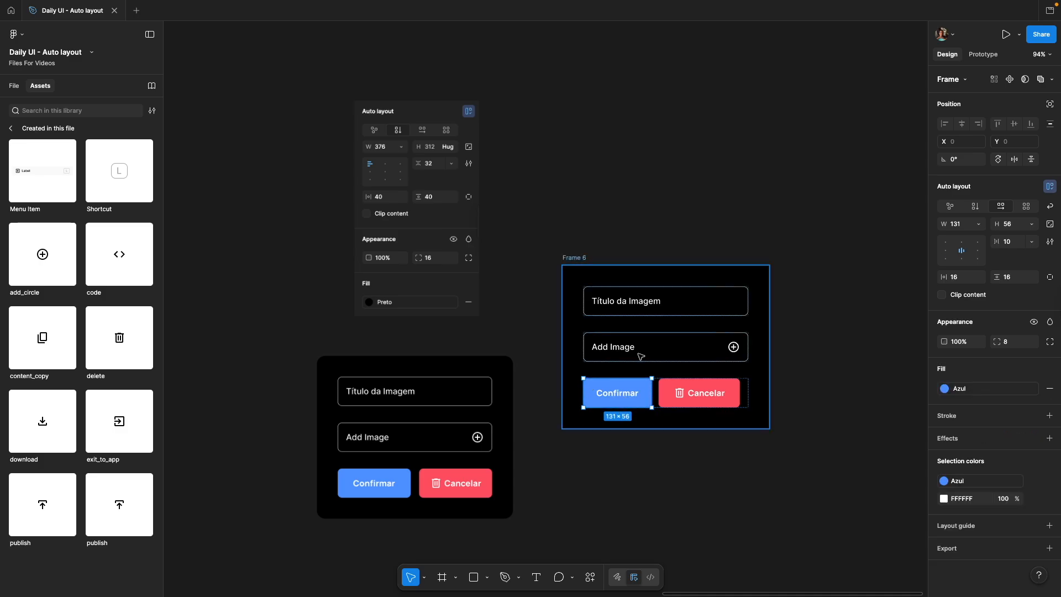
click(980, 227)
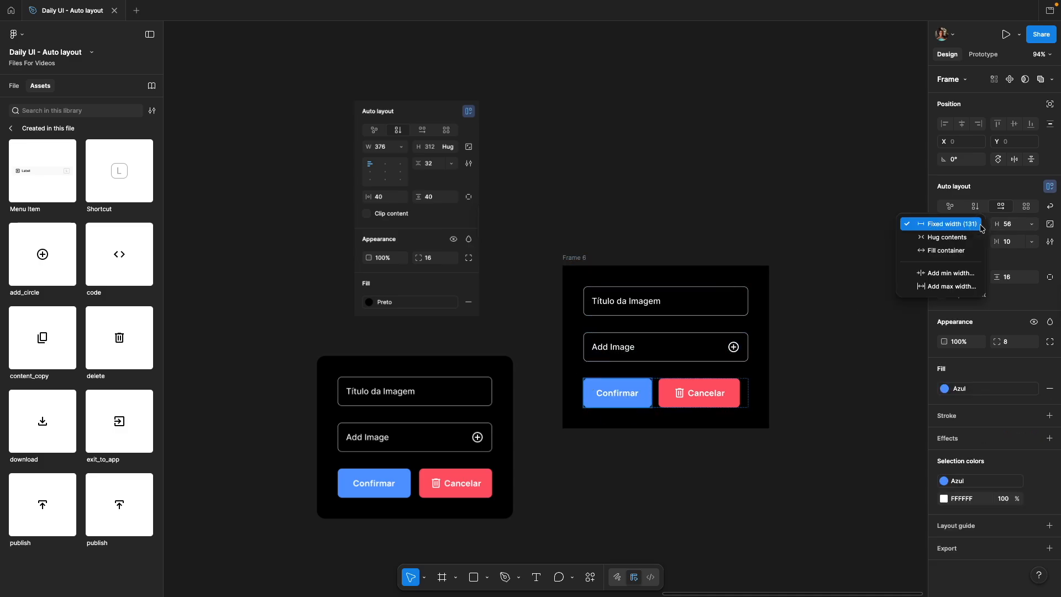
click(946, 250)
click(726, 390)
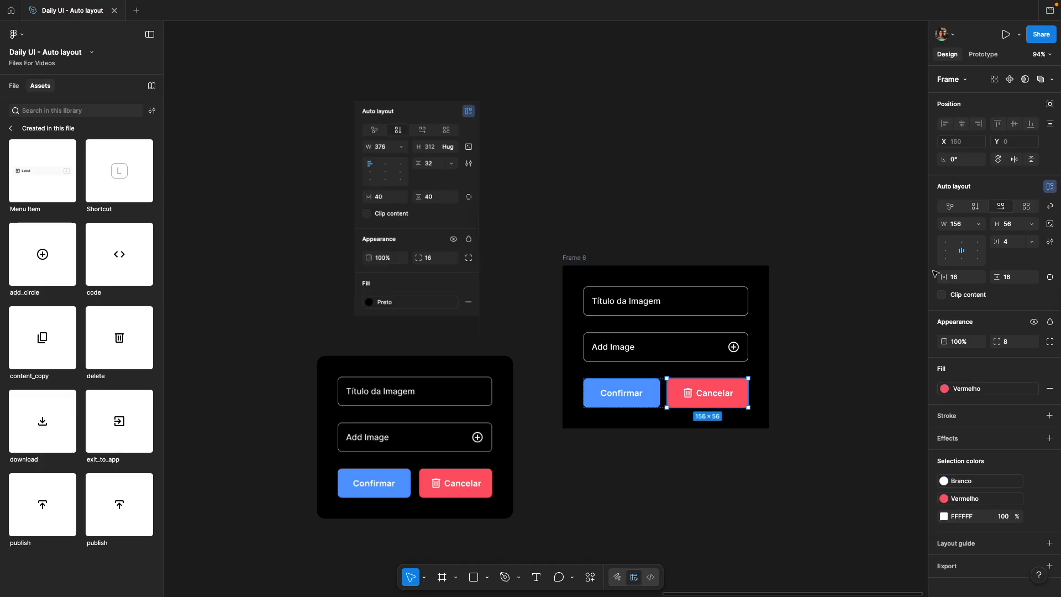
click(988, 227)
click(960, 252)
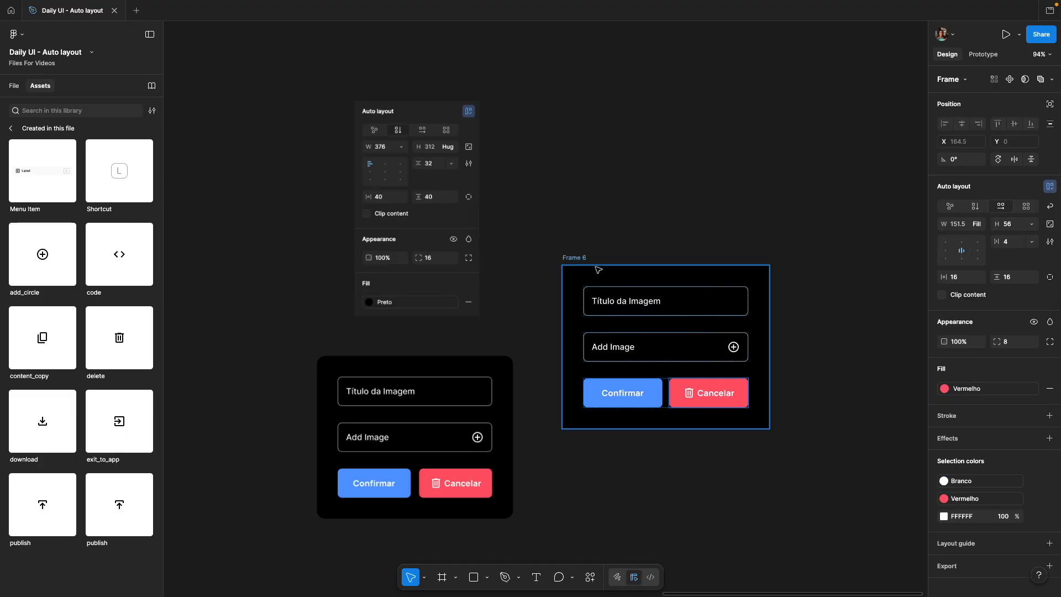
Step: Widen the card frame to about 422 and set its corner radius to 16
click(572, 262)
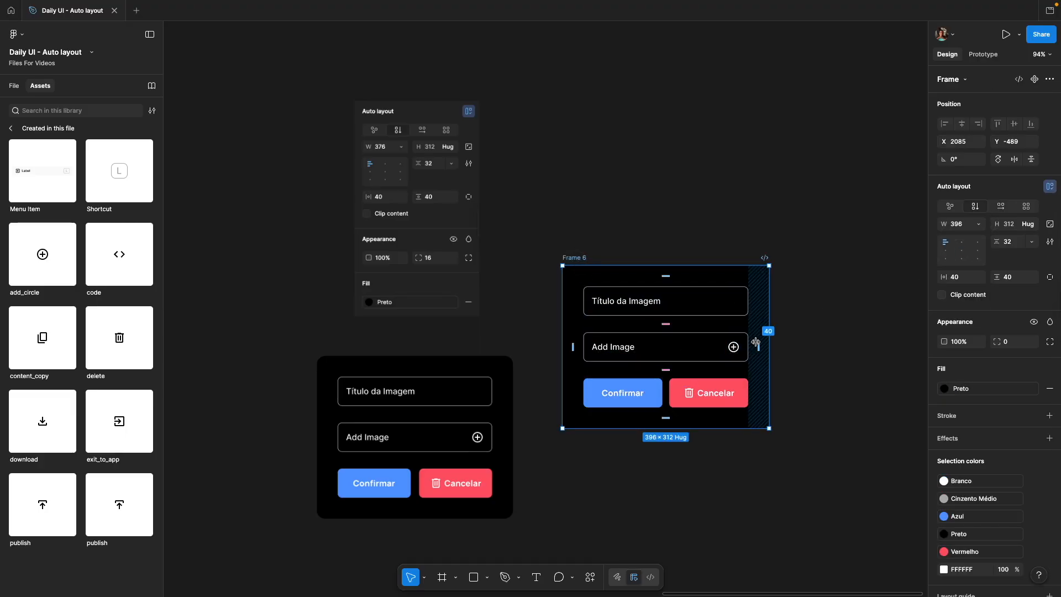
mouse_move(762, 334)
mouse_down()
mouse_move(703, 337)
mouse_move(888, 340)
mouse_move(776, 346)
mouse_up()
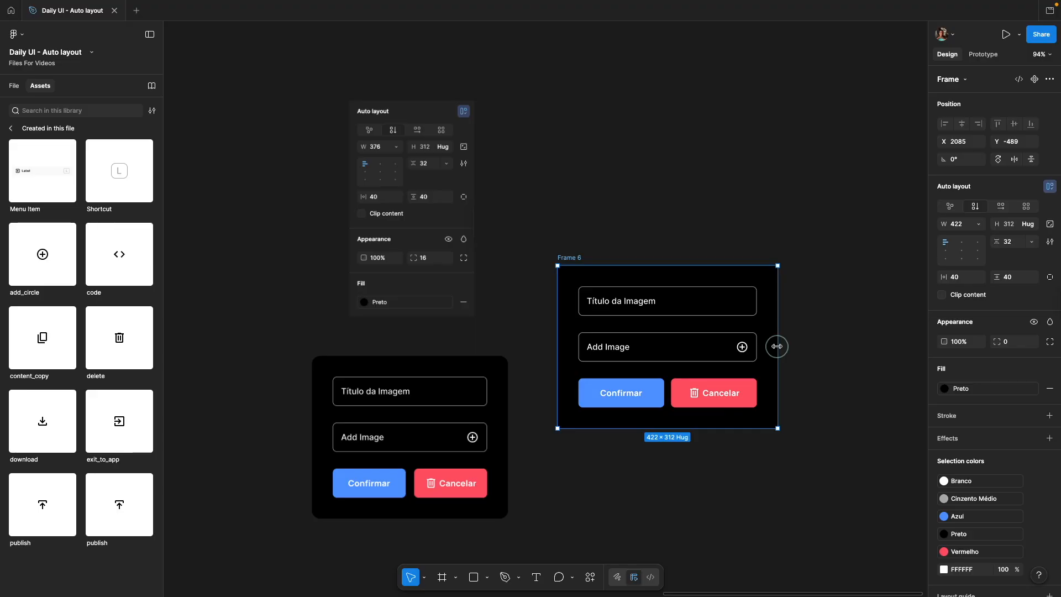
click(546, 266)
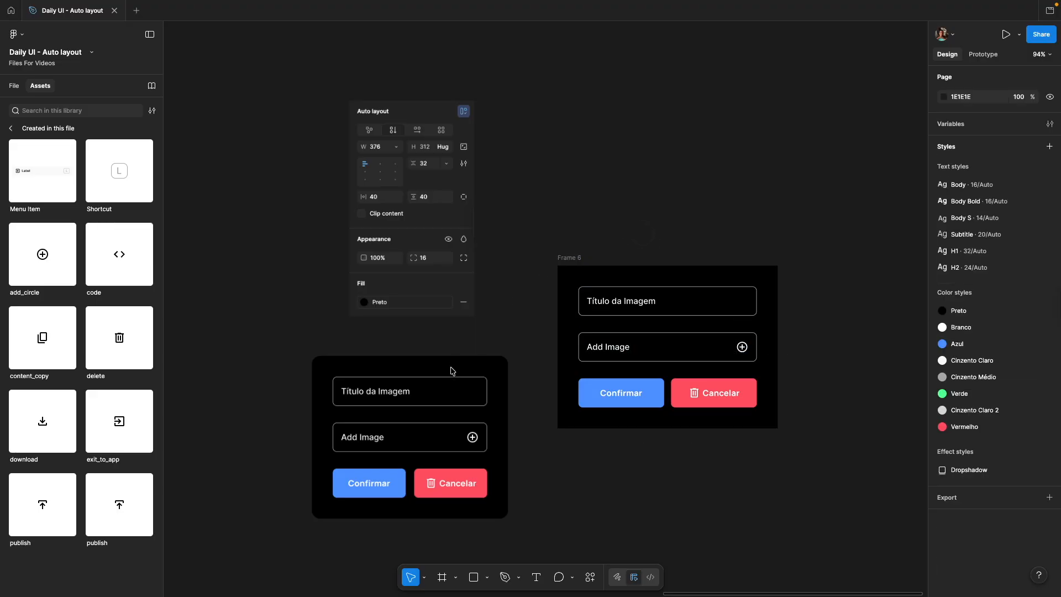
click(570, 258)
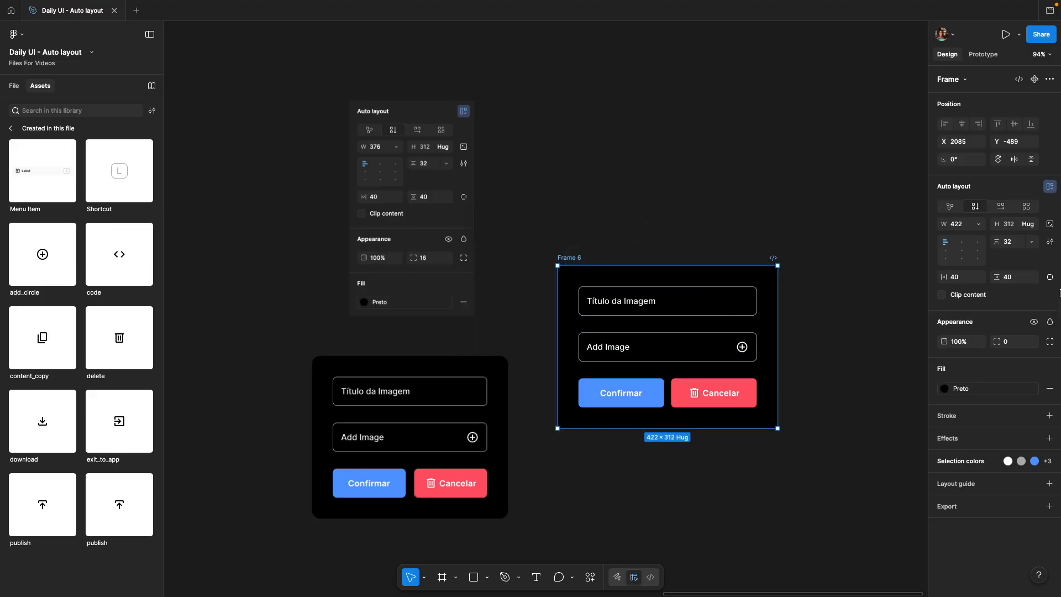
click(1005, 343)
text(16)
key(Return)
Step: Move the rounded card down beside the example card and widen it to about 442
click(592, 220)
drag(598, 226, 590, 288)
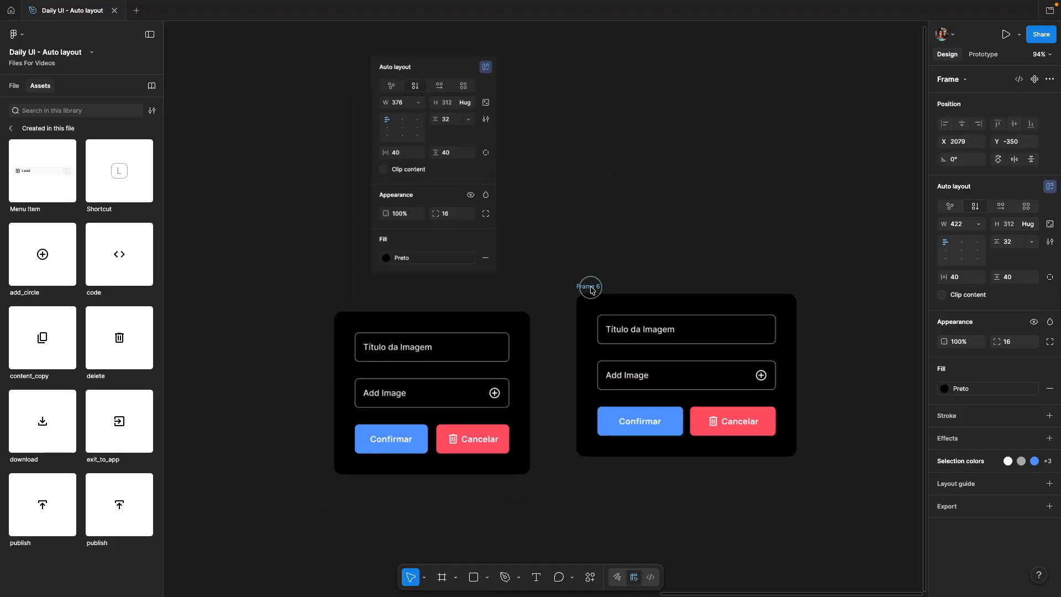
drag(699, 334, 734, 328)
click(709, 326)
mouse_move(708, 423)
mouse_down()
mouse_move(707, 326)
mouse_move(706, 420)
mouse_up()
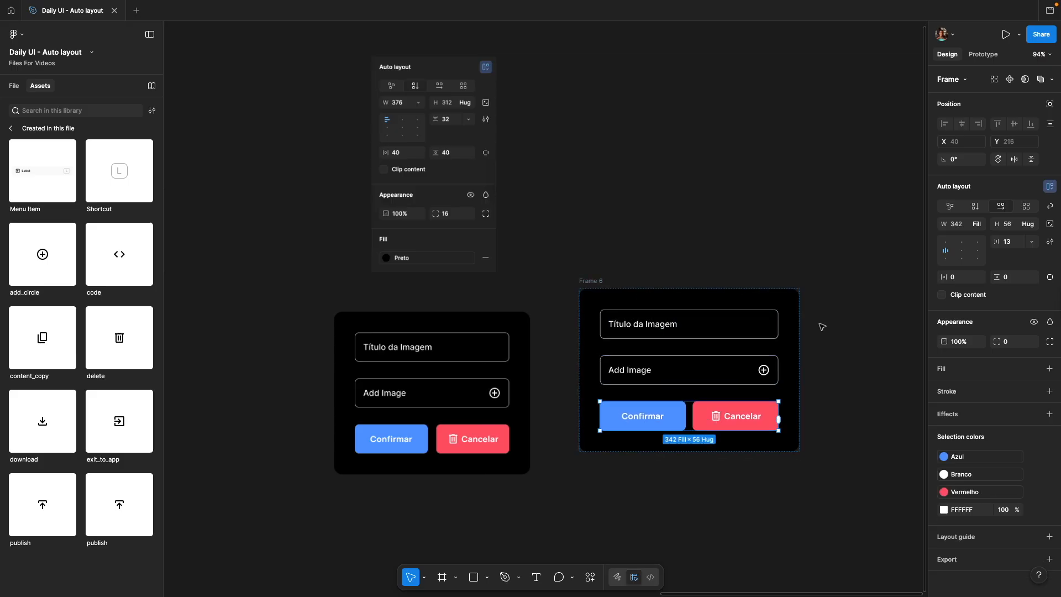
click(593, 282)
mouse_move(802, 337)
mouse_down()
mouse_move(870, 336)
mouse_move(796, 344)
mouse_move(910, 343)
mouse_move(798, 350)
mouse_move(825, 351)
mouse_move(809, 351)
mouse_up()
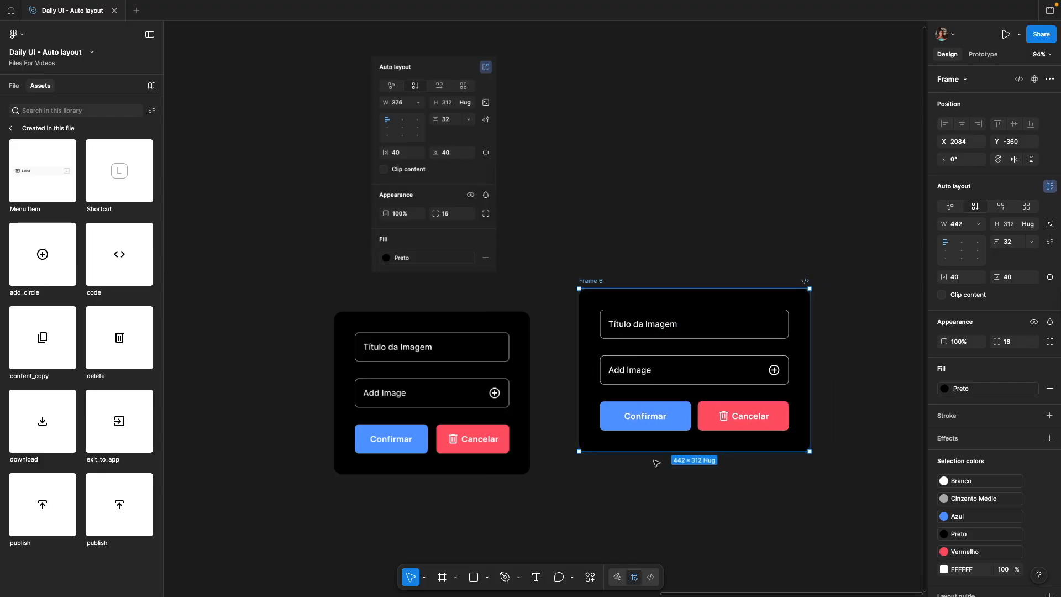
Step: Check the width sizing of the two input fields, the button row and the Confirmar button inside the card
click(692, 329)
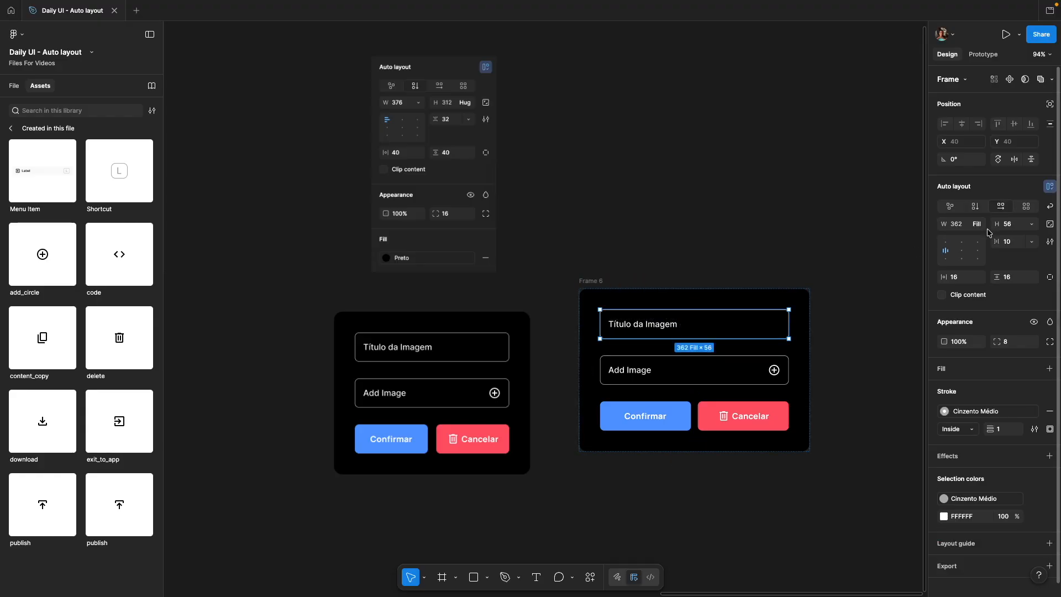
click(696, 374)
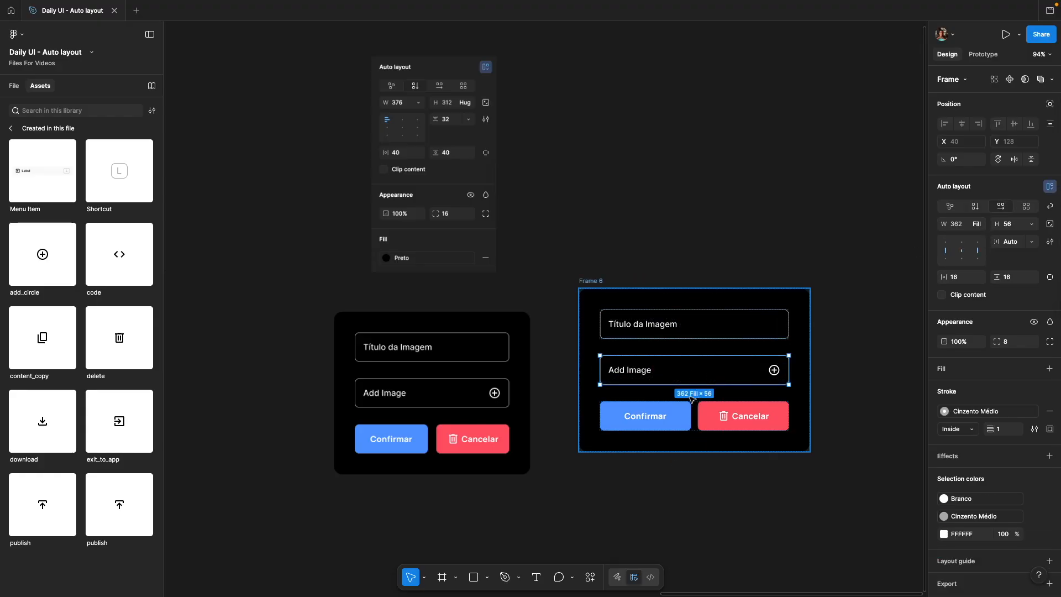
click(684, 414)
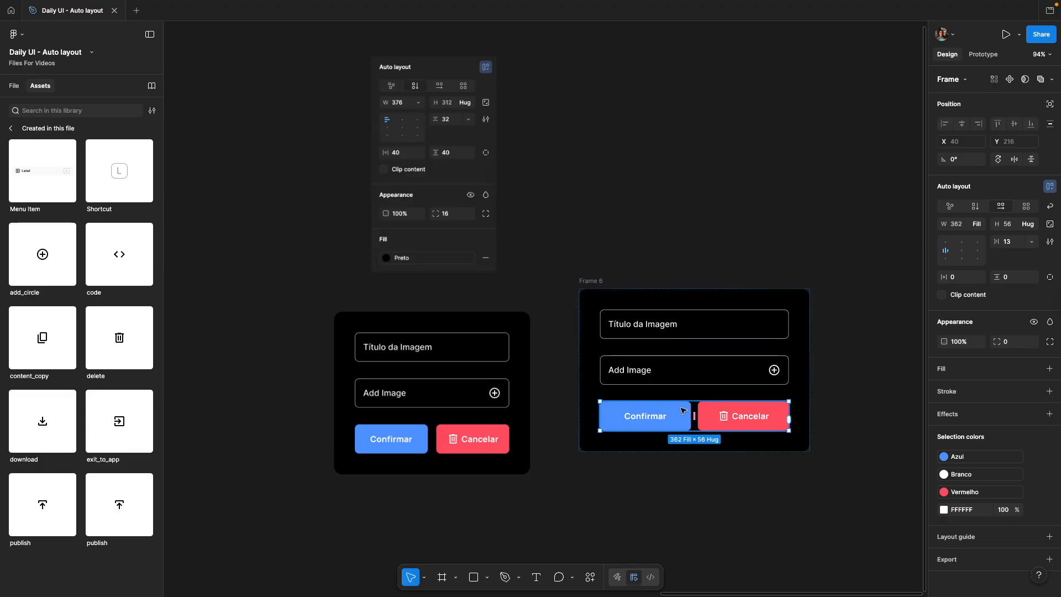
click(684, 412)
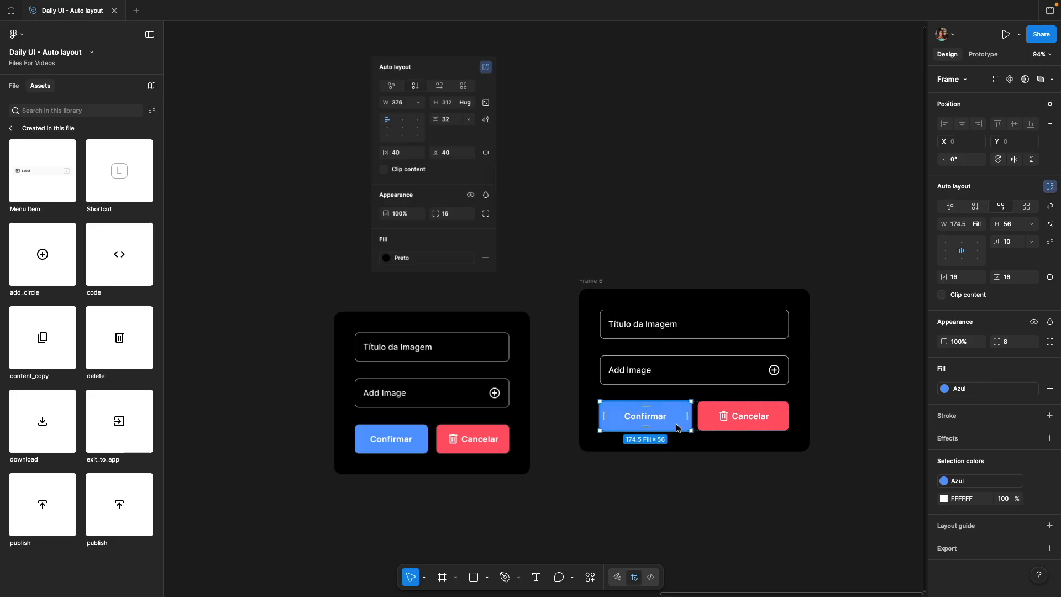
Step: Set the gap between the Confirmar and Cancelar buttons in the wider card's button row to 16
click(838, 388)
click(710, 424)
click(1011, 242)
text(16)
key(Return)
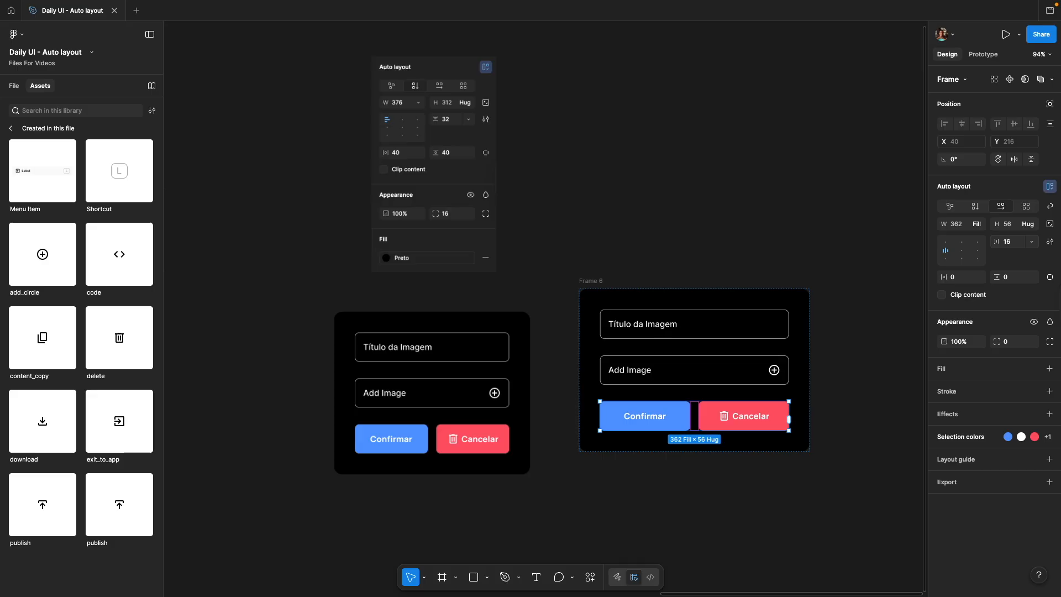
Step: Try a gap of 66 between the two buttons directly on the canvas and restore it to 16
mouse_move(694, 415)
mouse_down()
mouse_move(727, 416)
mouse_move(701, 416)
mouse_up()
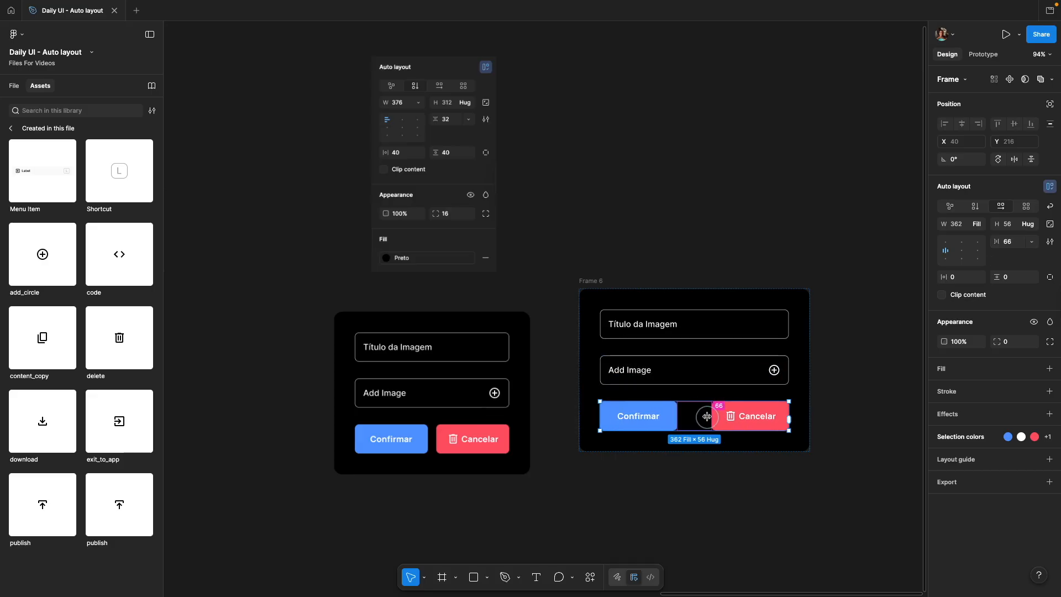
click(1011, 243)
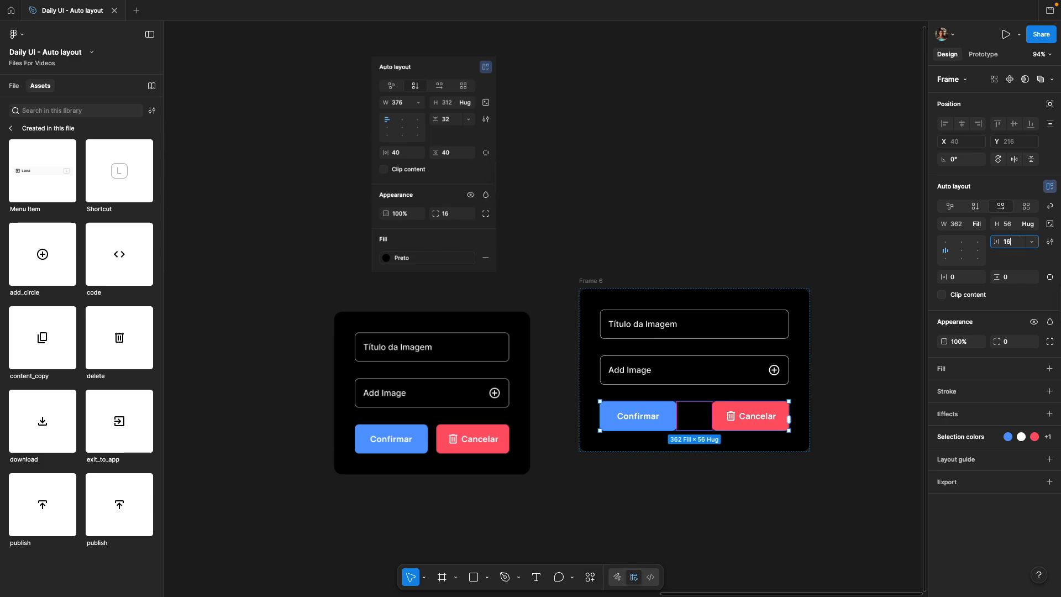
key(Return)
click(665, 205)
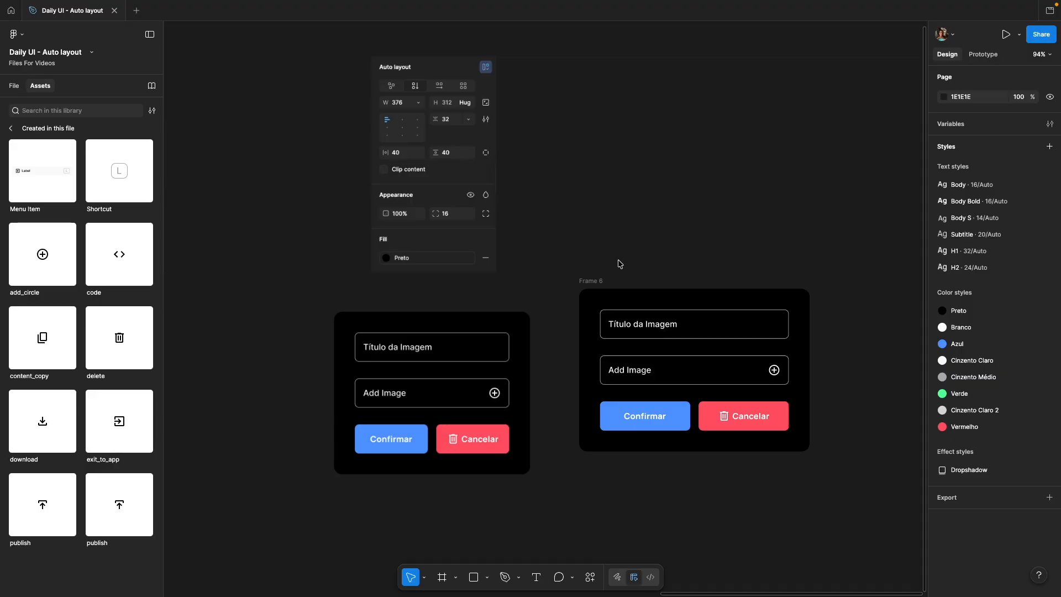
Step: Move the wider card slightly down and closer to the example card, to about X 2064, Y -322
drag(593, 283, 583, 302)
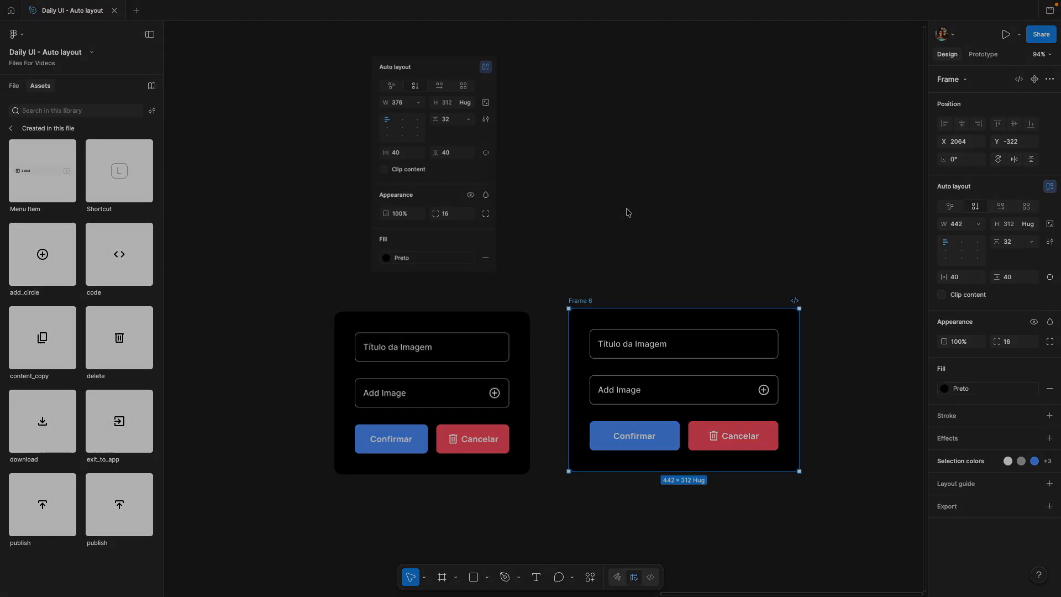
click(578, 172)
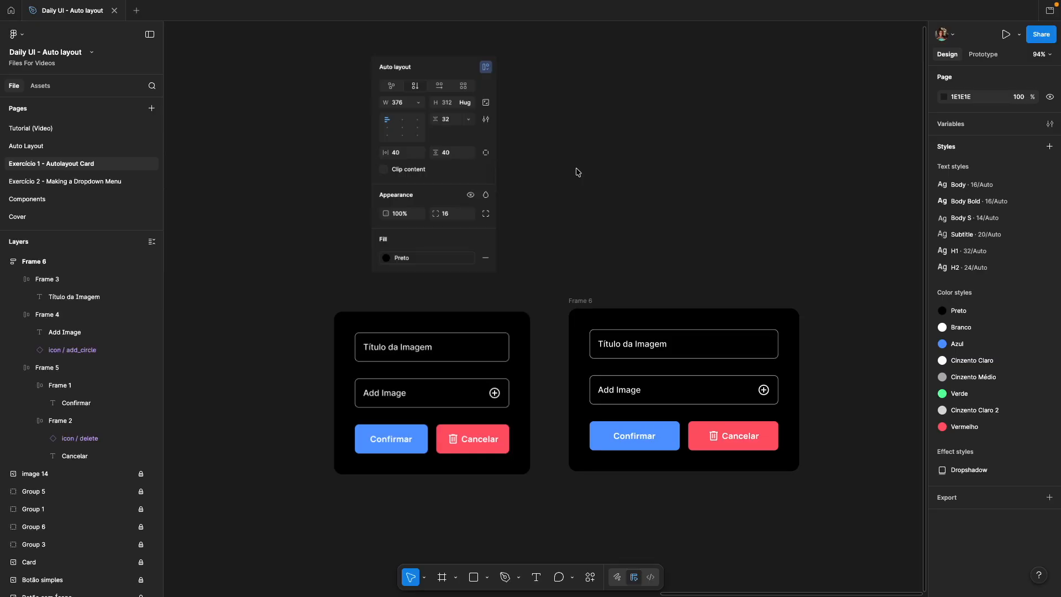
Step: Review the icons, Shortcut and Menu Item on the Components page, and open the page Exercício 2 - Making a Dropdown Menu
click(53, 184)
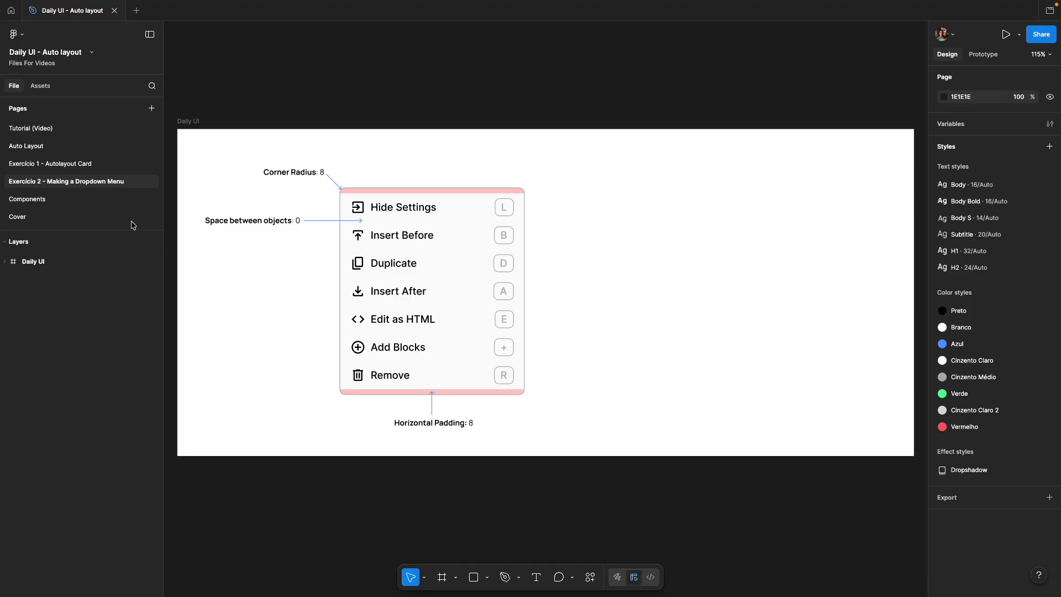
click(51, 202)
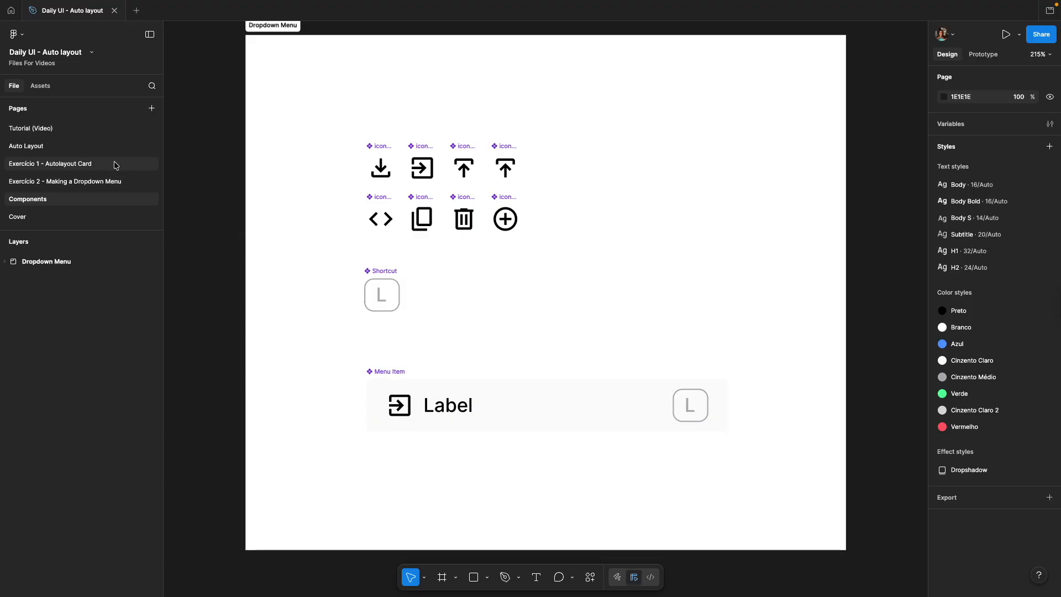
click(103, 182)
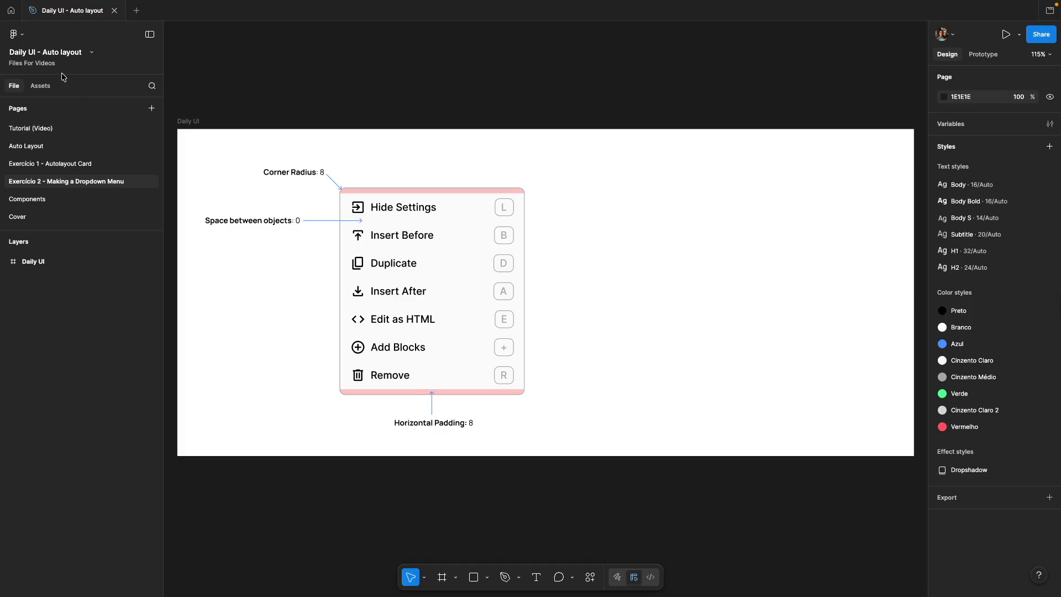
Step: Insert a Menu Item instance beside the example dropdown and align it level with the Hide Settings row
click(40, 86)
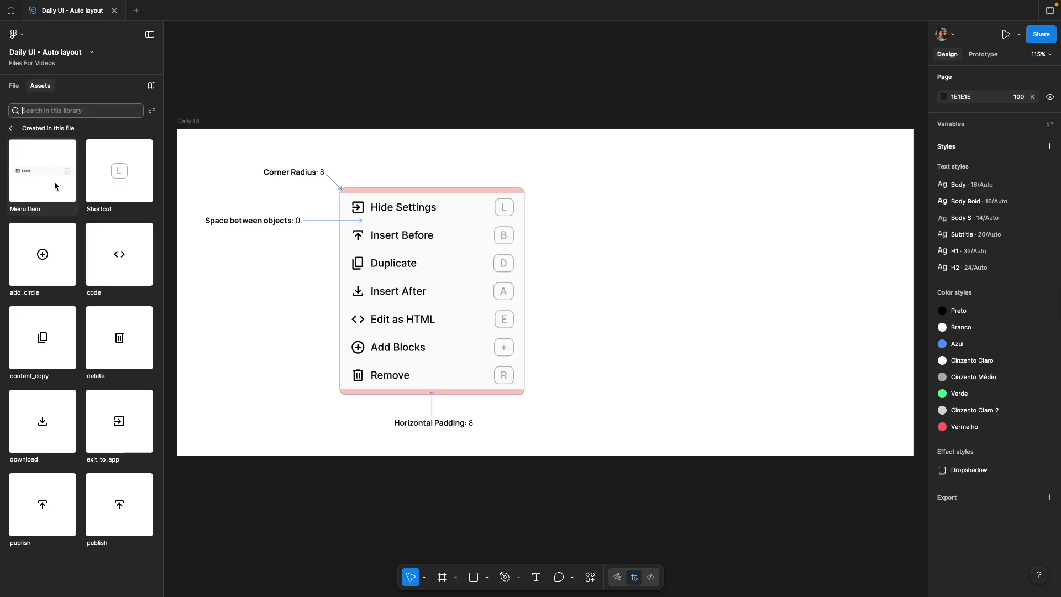
drag(34, 167, 689, 228)
click(665, 288)
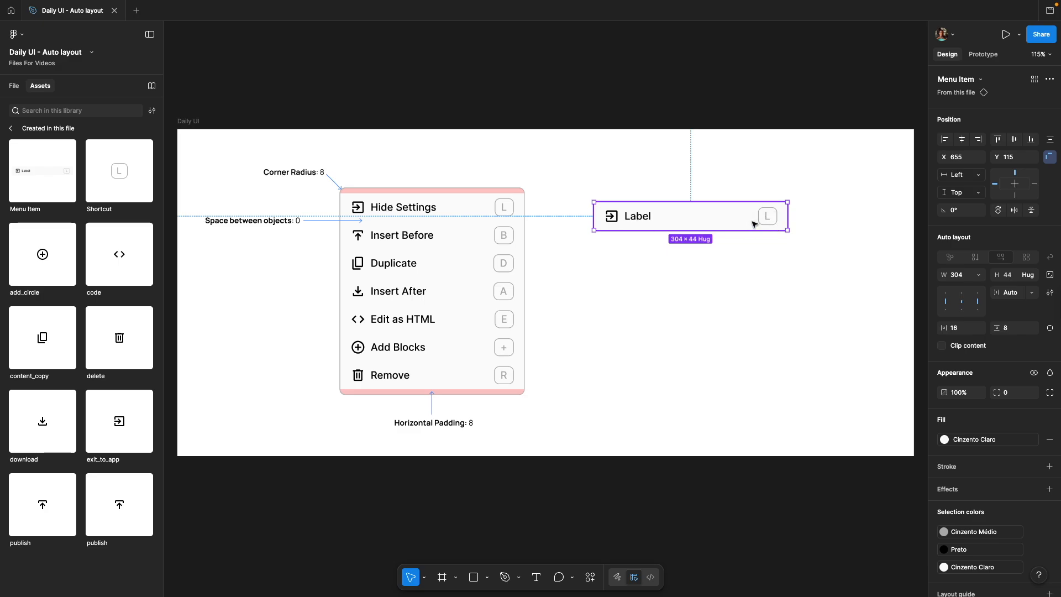
click(691, 267)
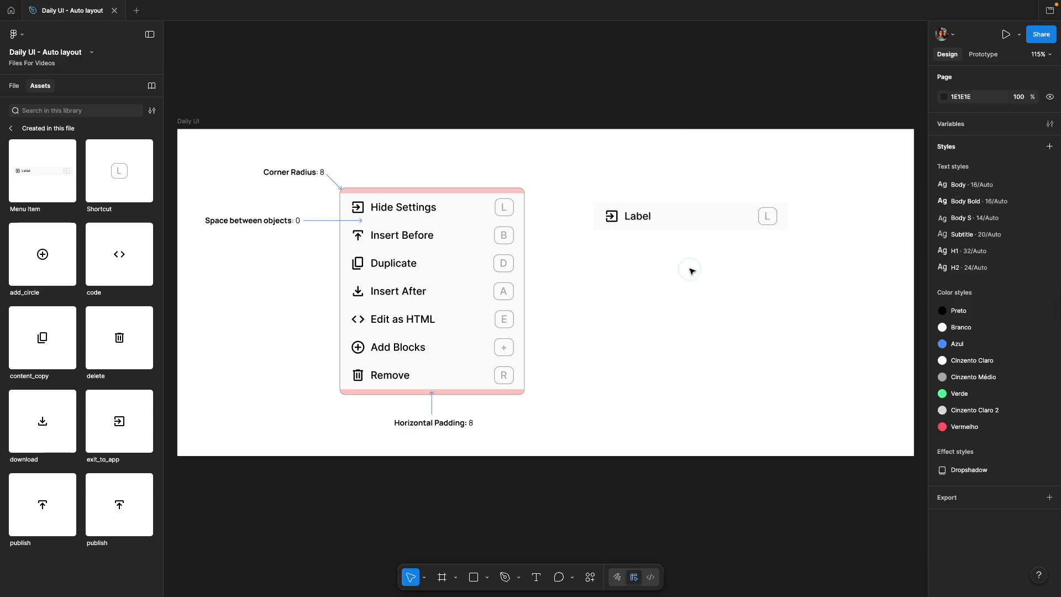
drag(684, 219, 684, 210)
click(683, 278)
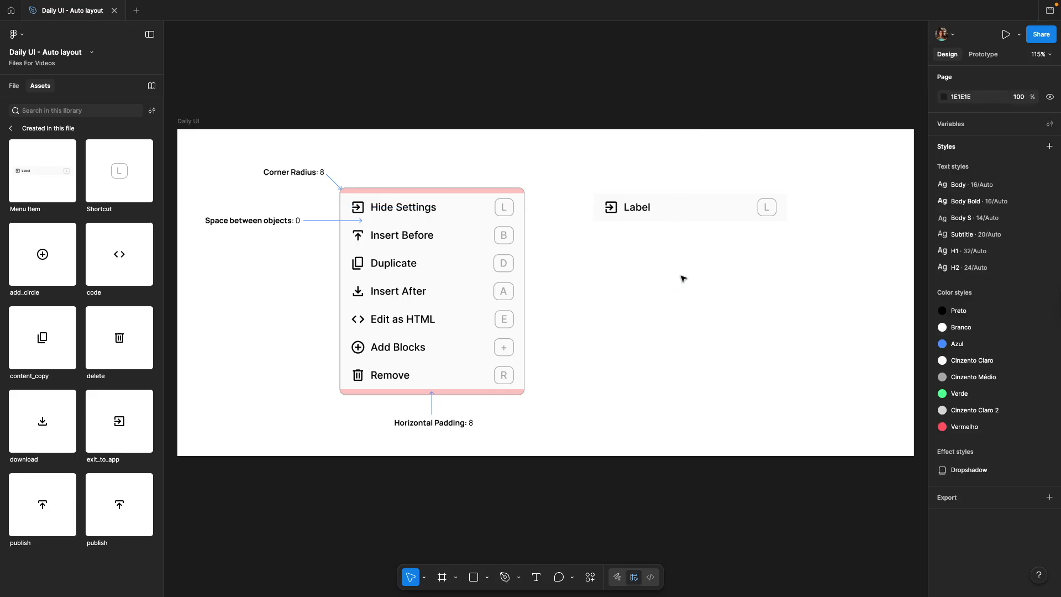
drag(673, 207, 703, 237)
click(654, 278)
click(677, 241)
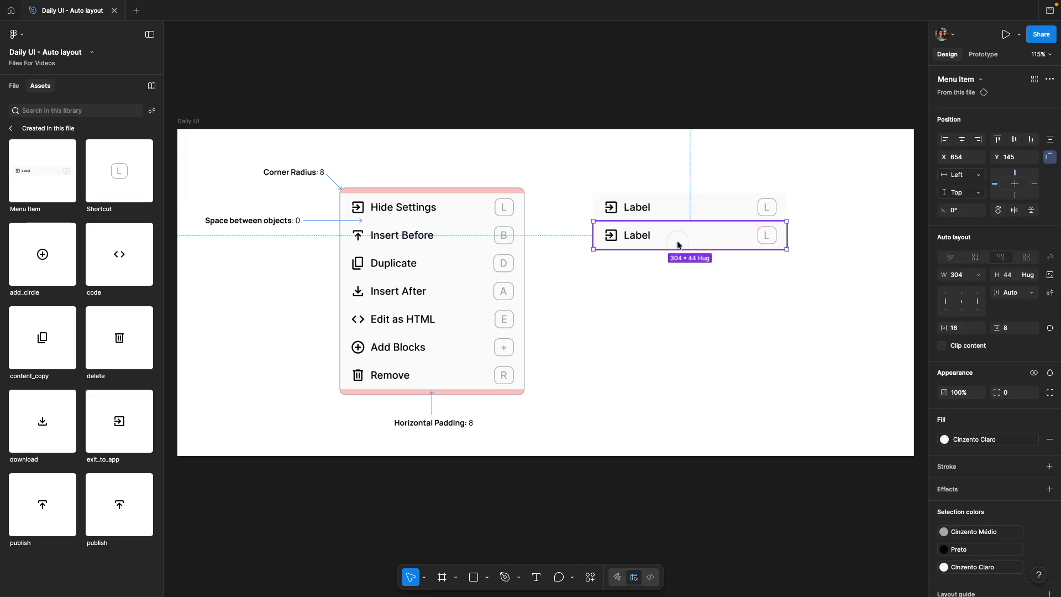
key(super+d)
key(super+z)
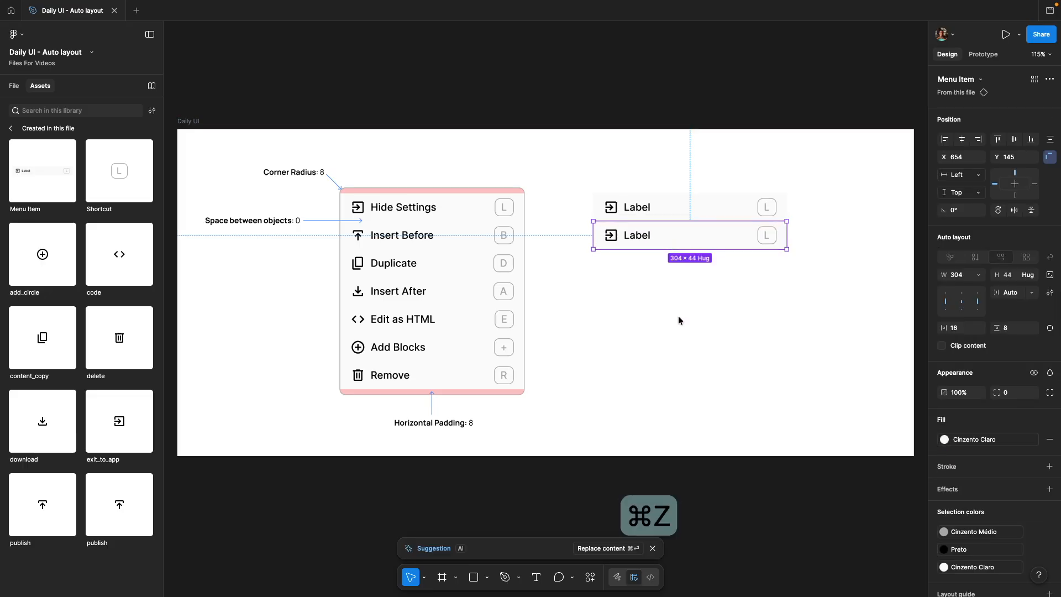
key(super+z)
key(super+z)
key(super+z)
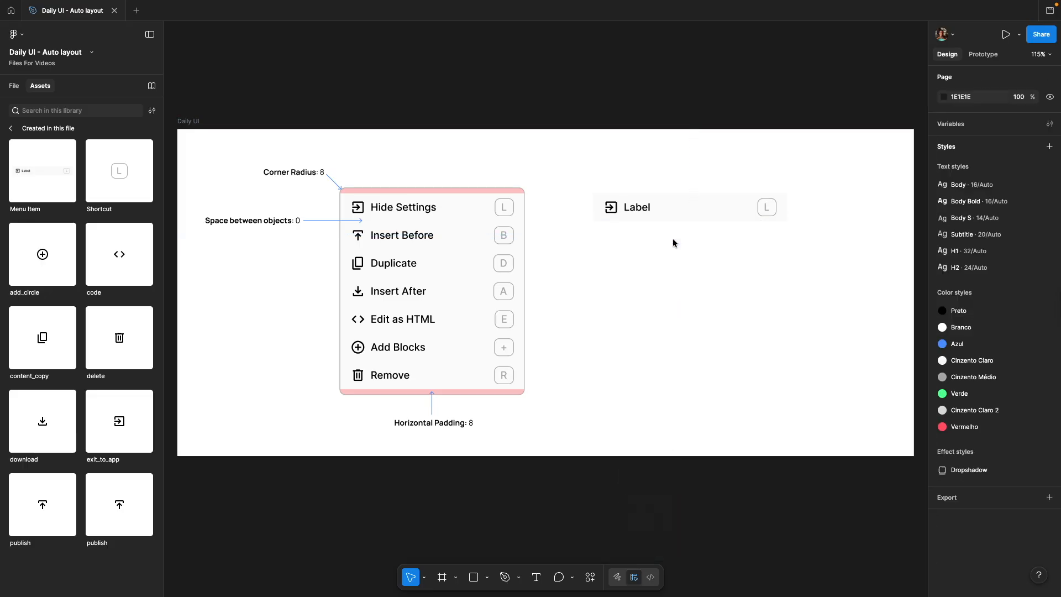
Step: Copy the Menu Item directly below itself and repeat the duplication until seven items are stacked without gaps
drag(678, 208, 681, 236)
key(super+d)
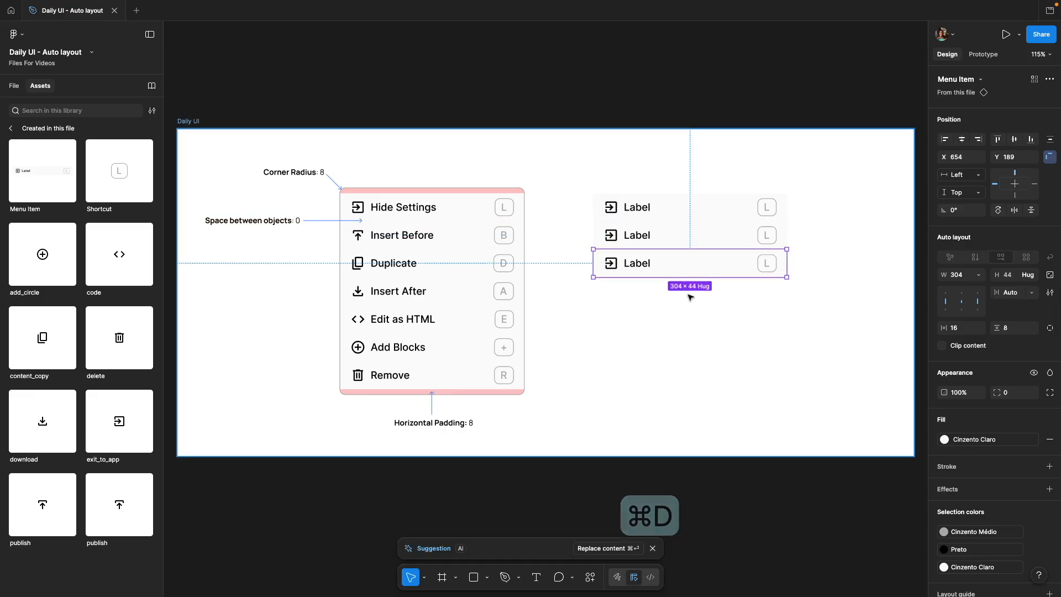
key(super+d)
key(super+d)
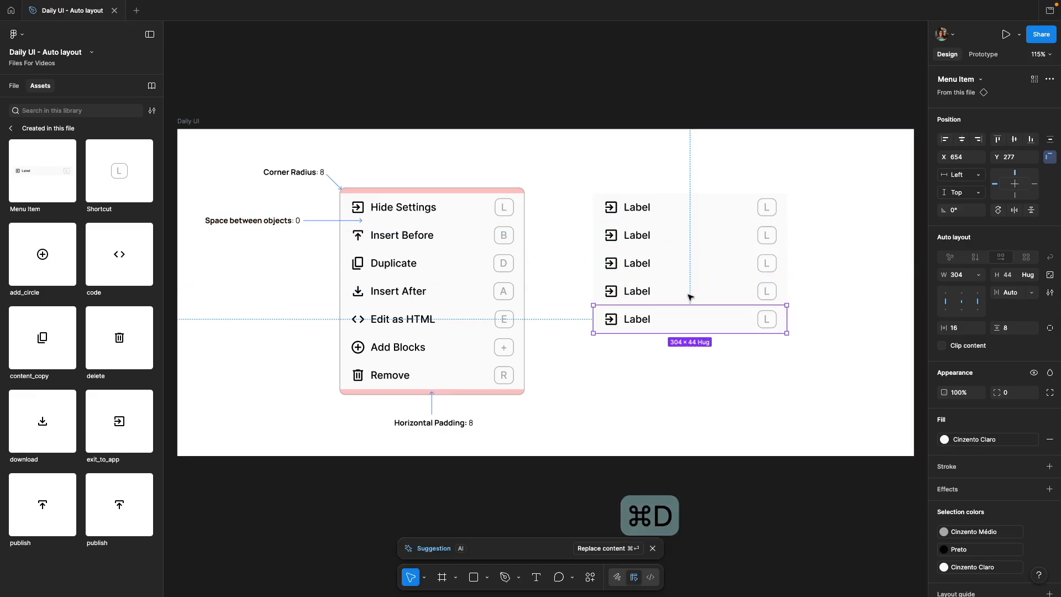
key(super+d)
key(super+d)
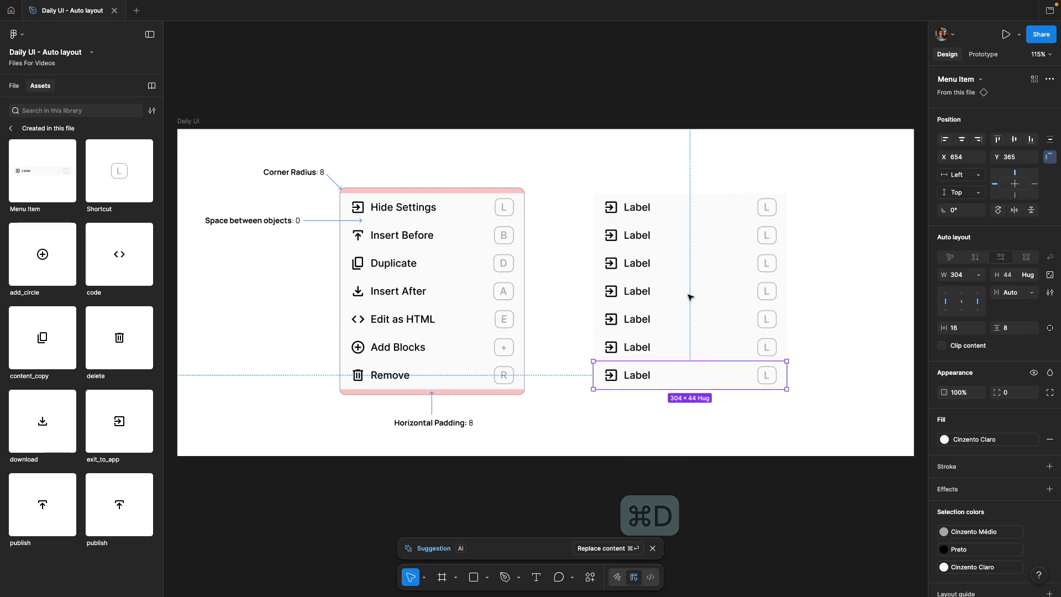
click(834, 303)
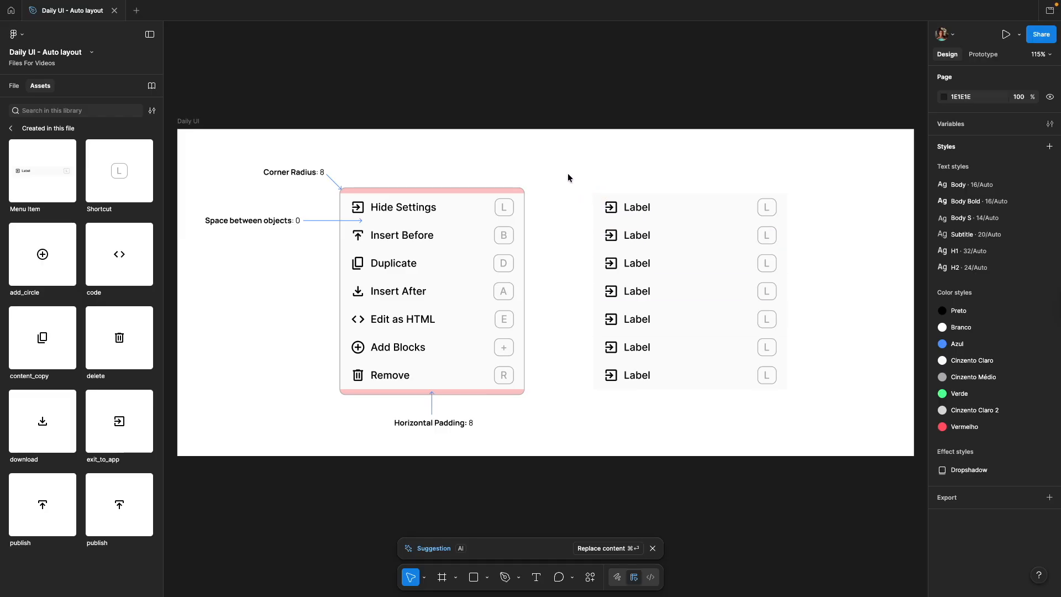
Step: Wrap all seven Menu Item instances in one vertical auto layout frame
drag(556, 171, 804, 407)
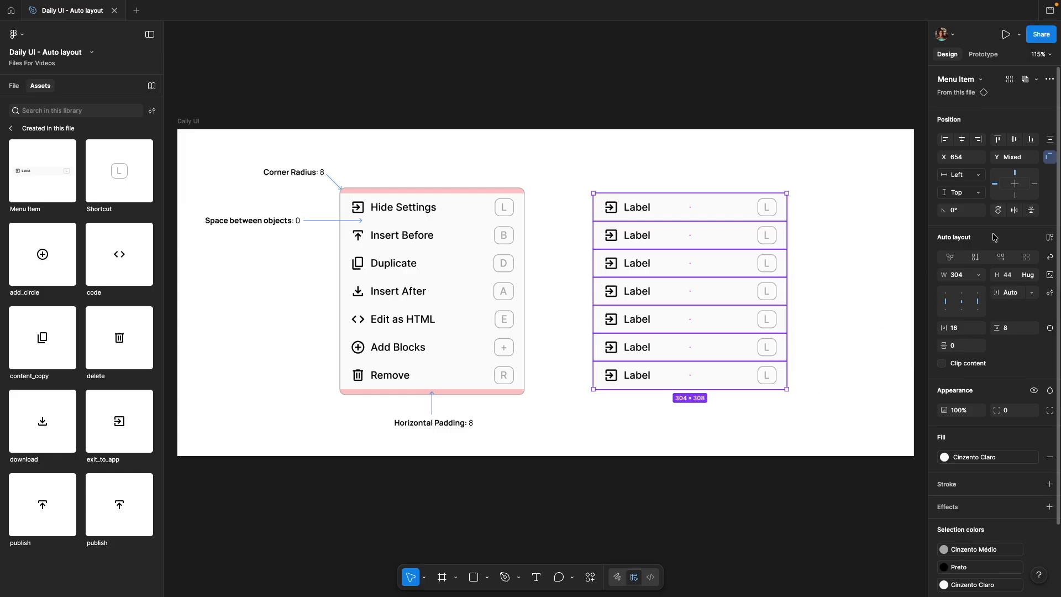
click(1049, 239)
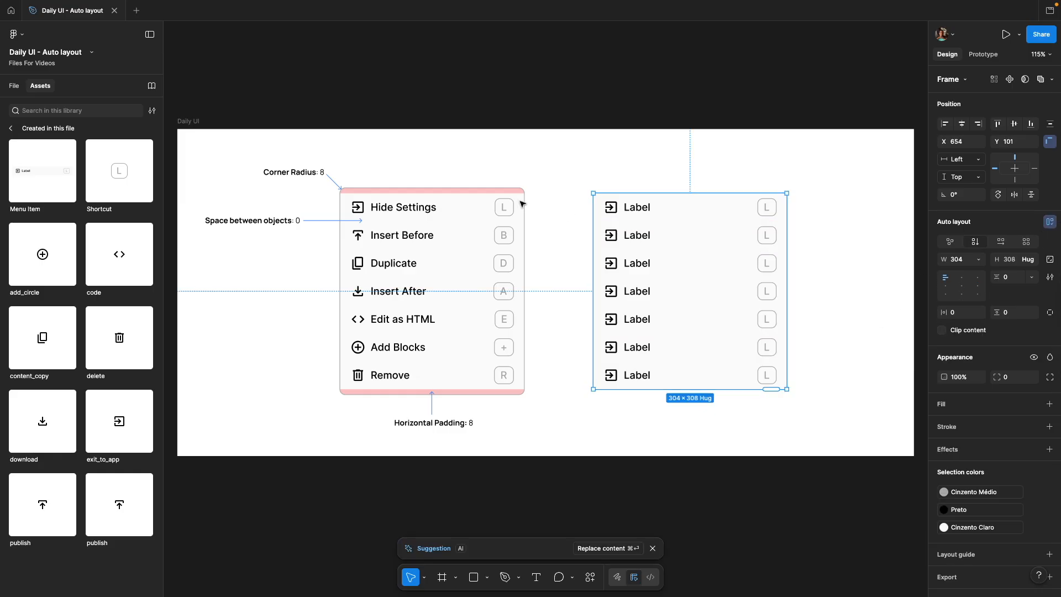
click(820, 320)
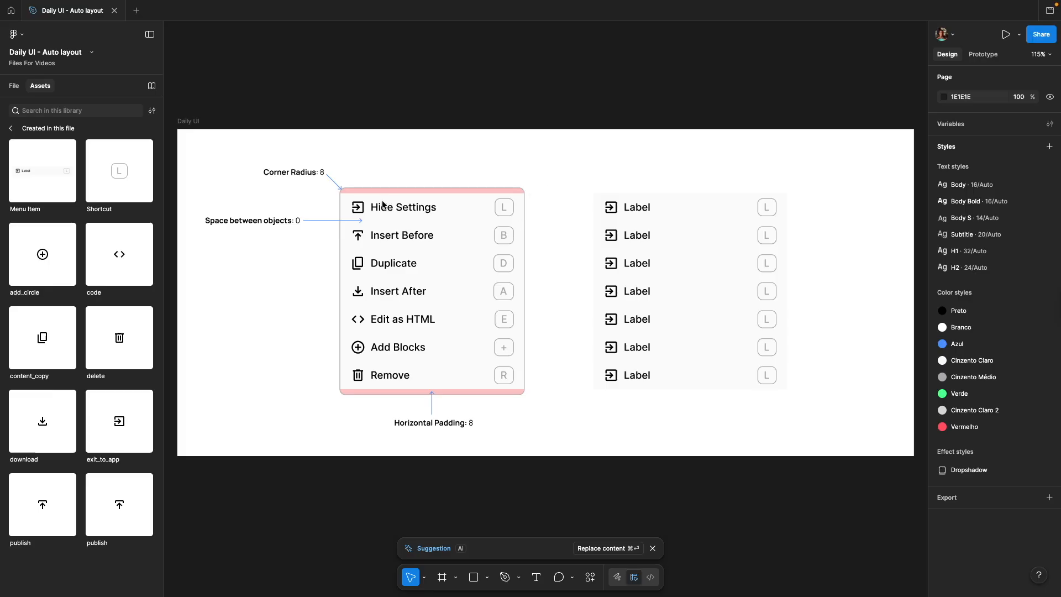
Step: Set the vertical padding of the menu's auto layout frame to 8
click(671, 206)
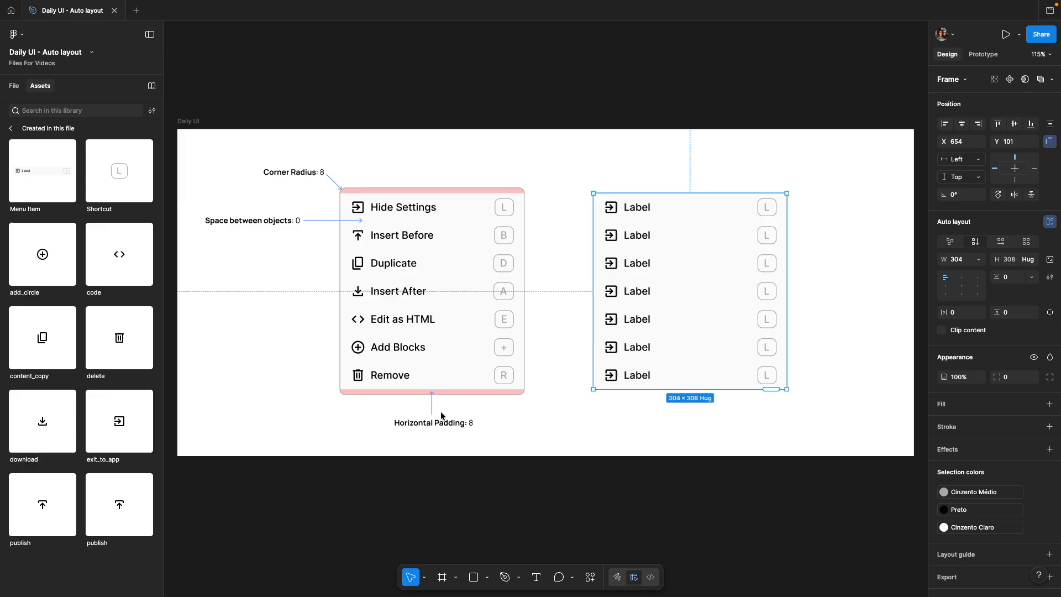
click(1014, 314)
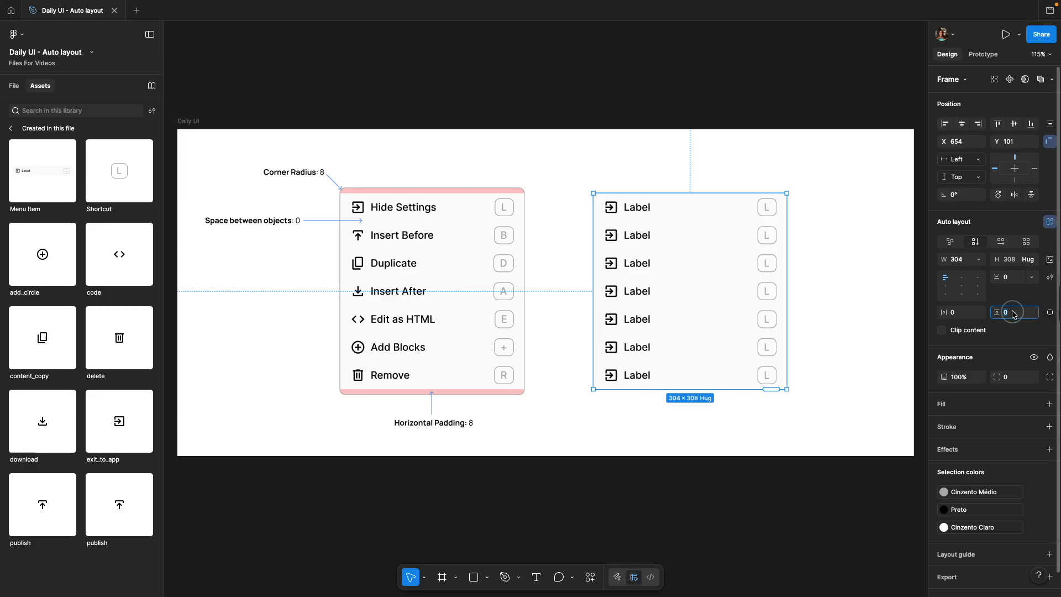
text(8)
key(Return)
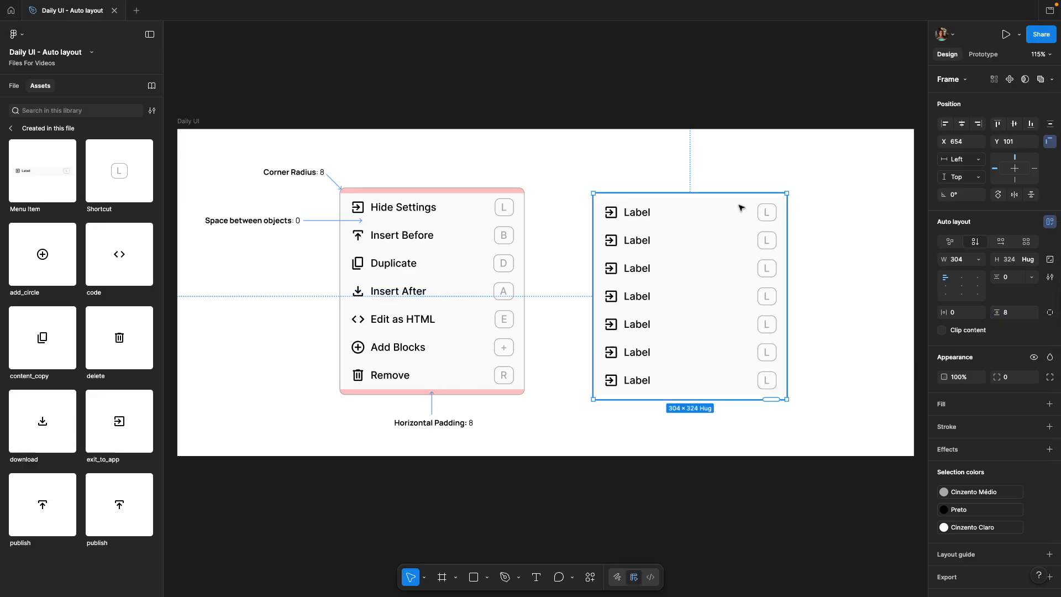
click(798, 182)
Step: Set the corner radius of the menu frame to 8, matching the example dropdown's annotation
click(629, 197)
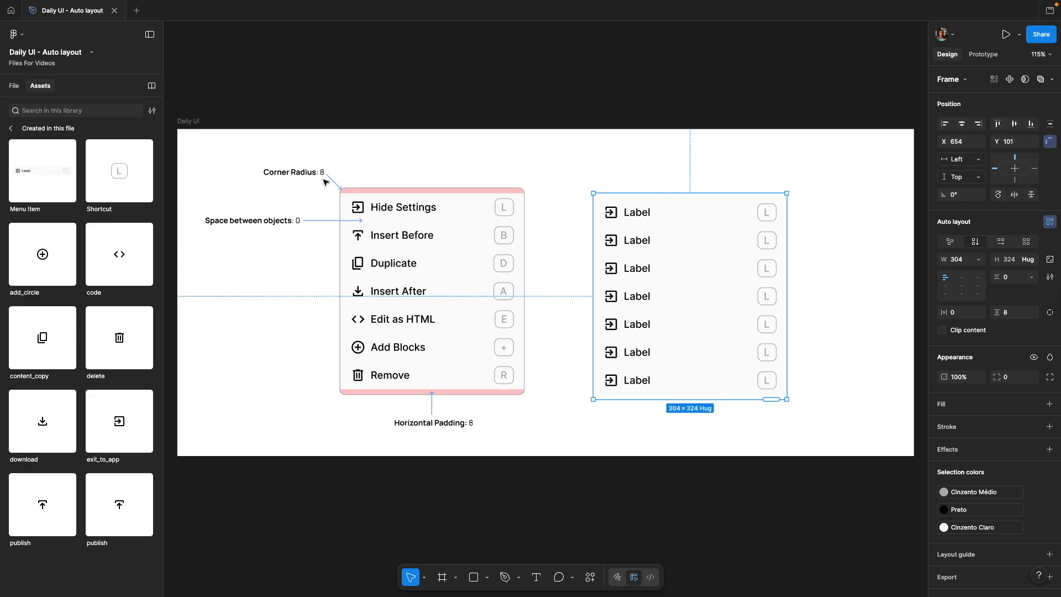
click(1014, 380)
text(8)
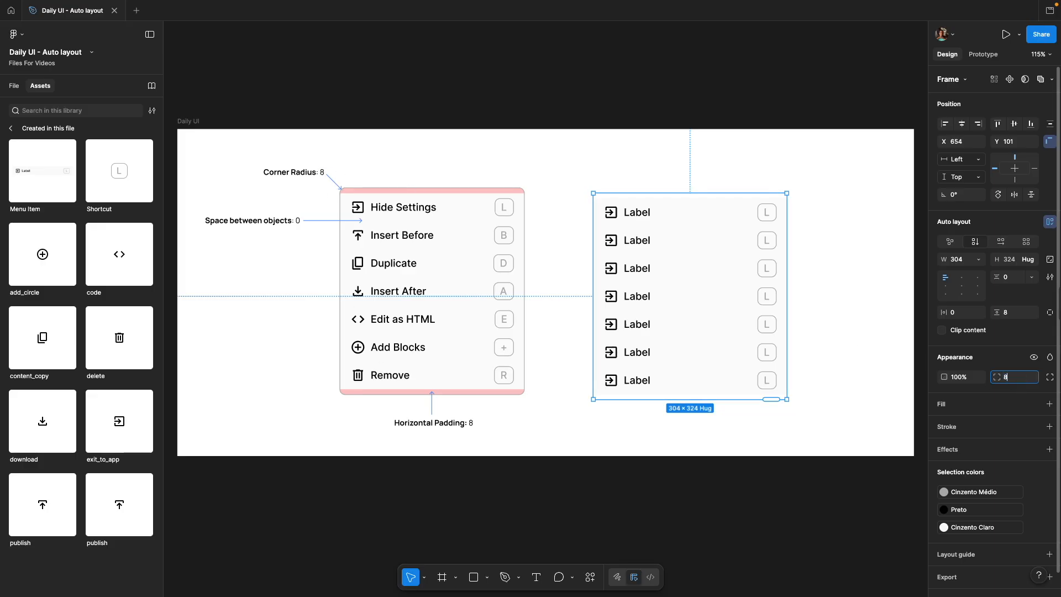
key(Return)
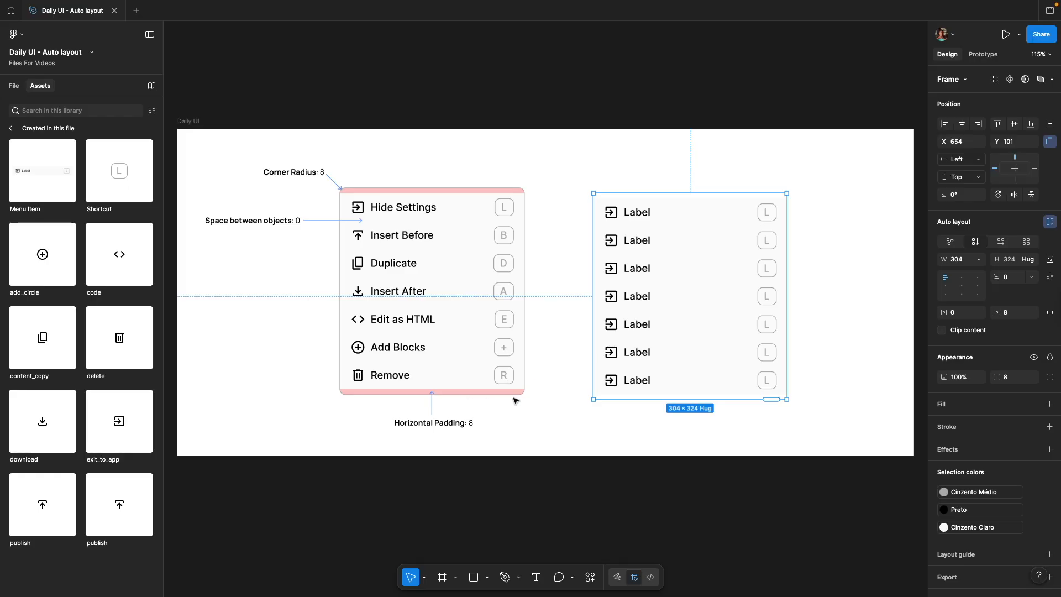
Step: Add a stroke to the menu frame using the Cinzento Claro 2 color style
scroll(526, 387, up, 1)
scroll(519, 376, up, 1)
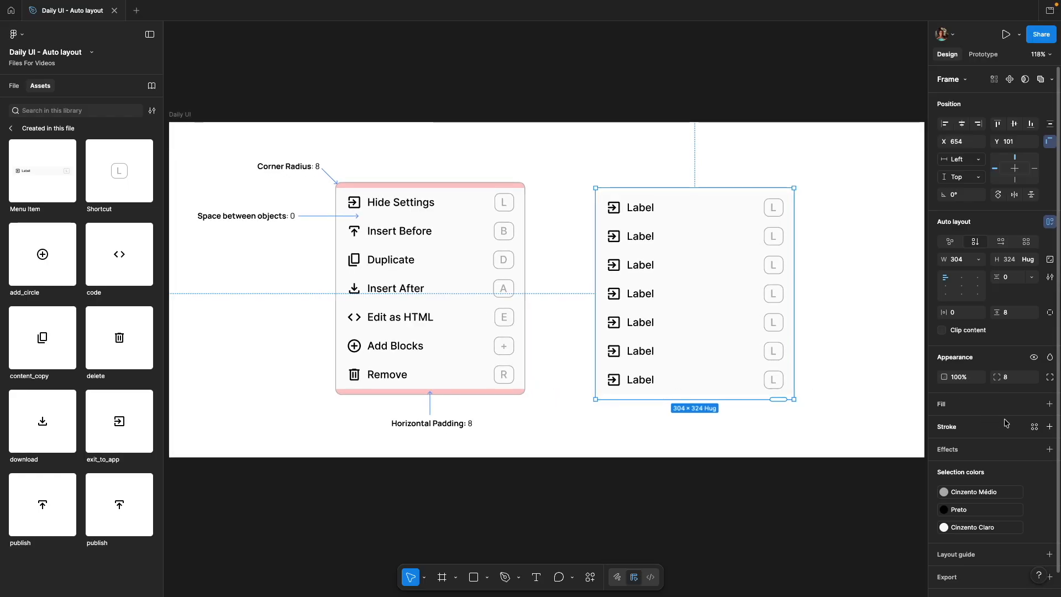
click(1034, 427)
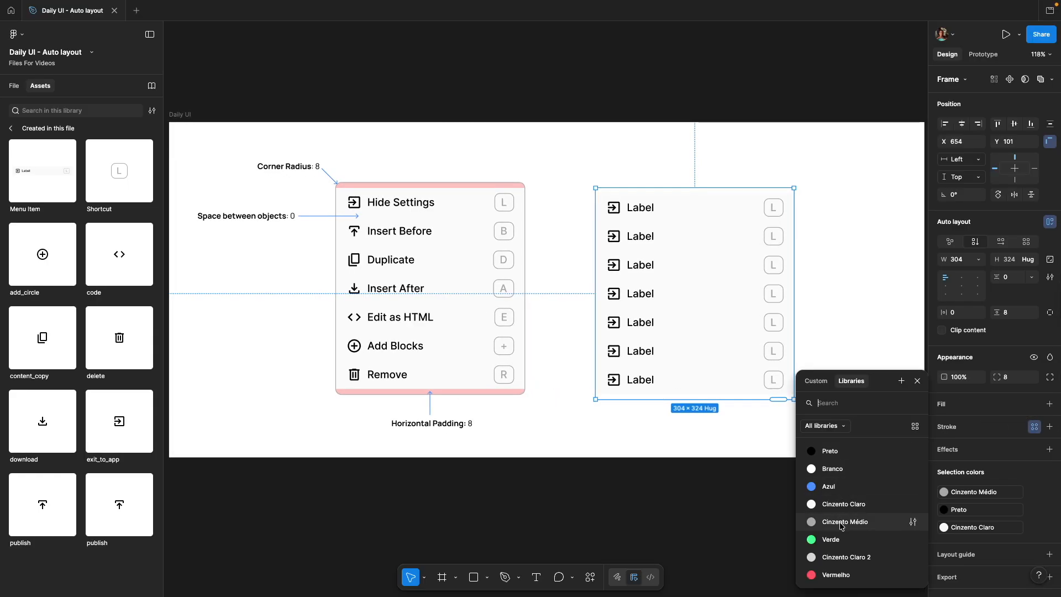
click(844, 555)
click(679, 440)
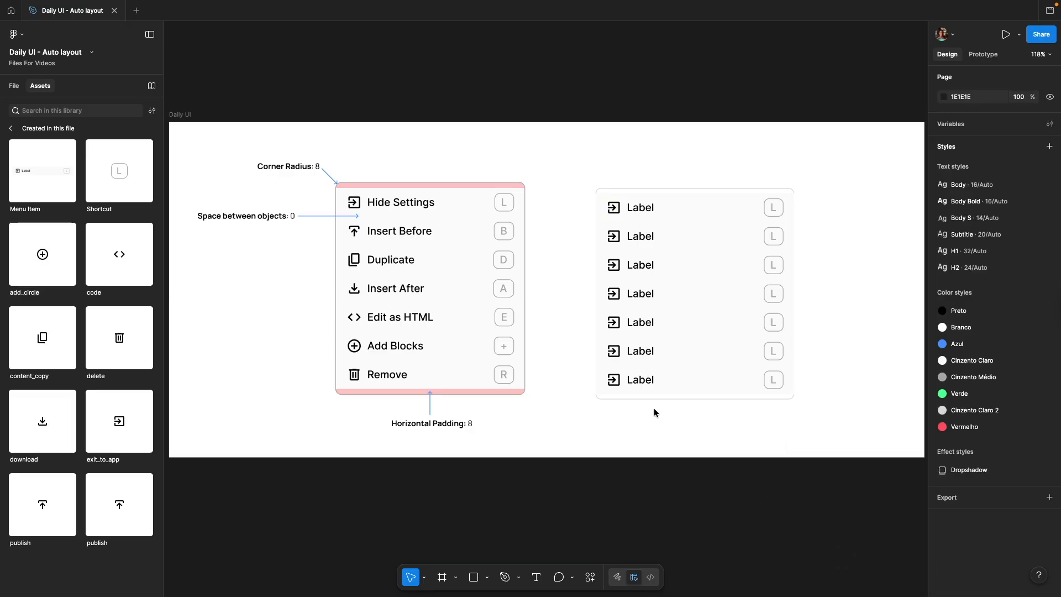
Step: Set the menu frame's stroke position to Outside and its weight to 2
click(655, 356)
click(830, 354)
click(765, 378)
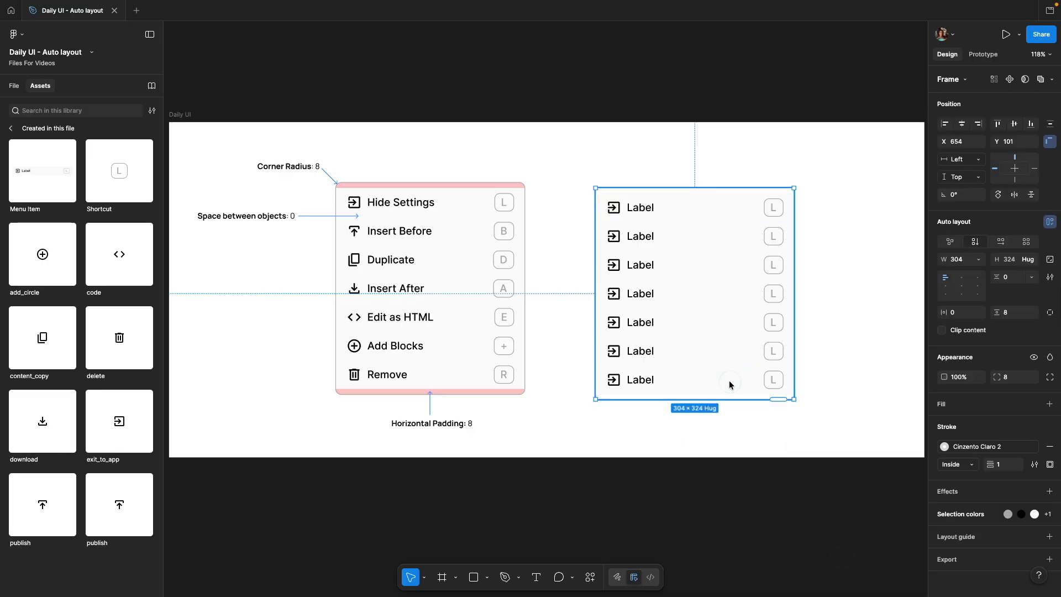
click(959, 464)
click(966, 478)
click(826, 350)
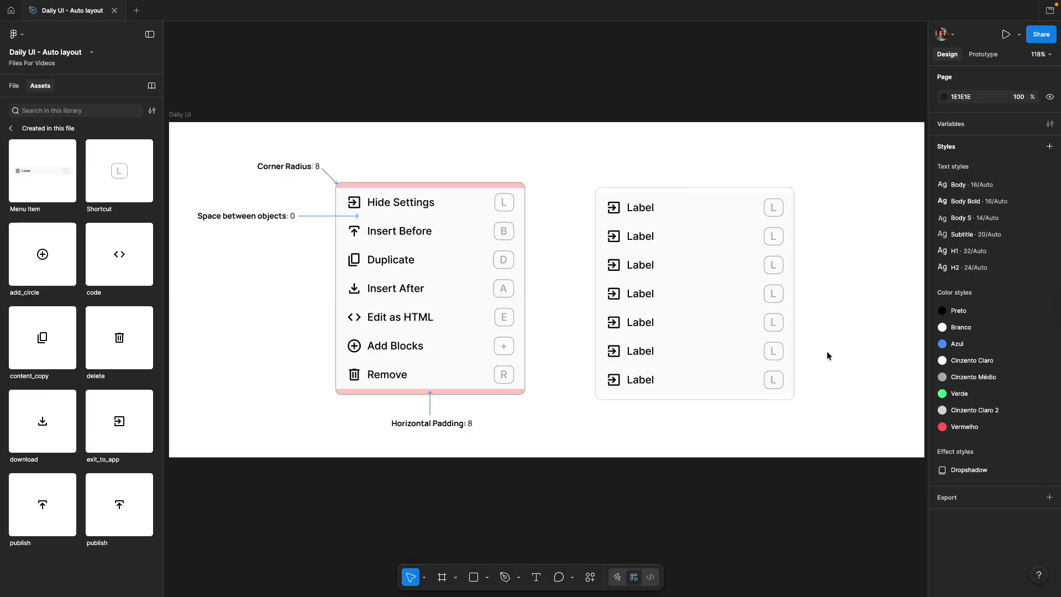
click(729, 260)
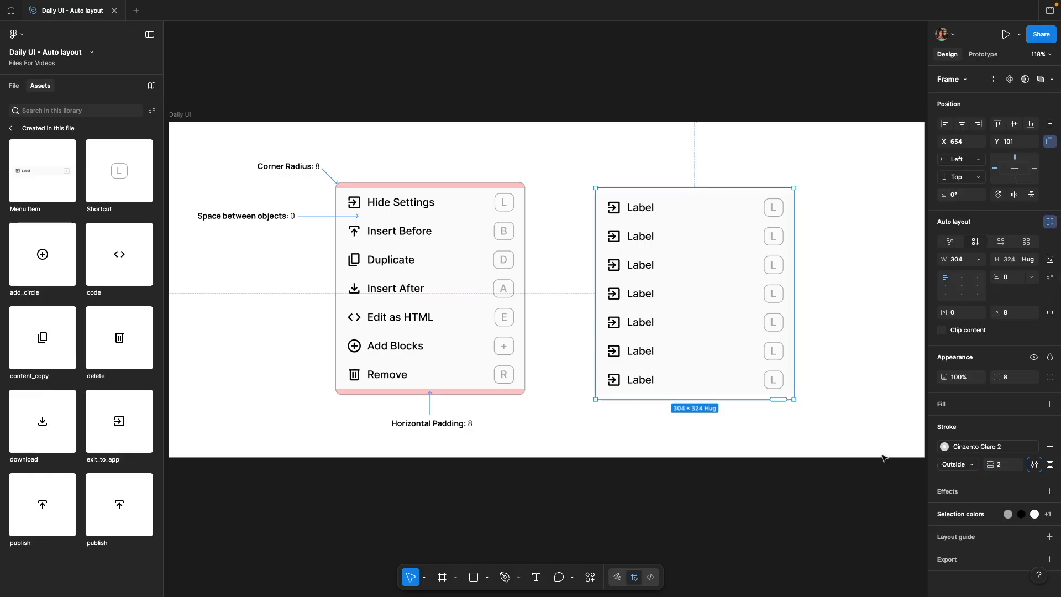
Step: Move the menu frame up so it lines up with the example dropdown beside it
click(827, 449)
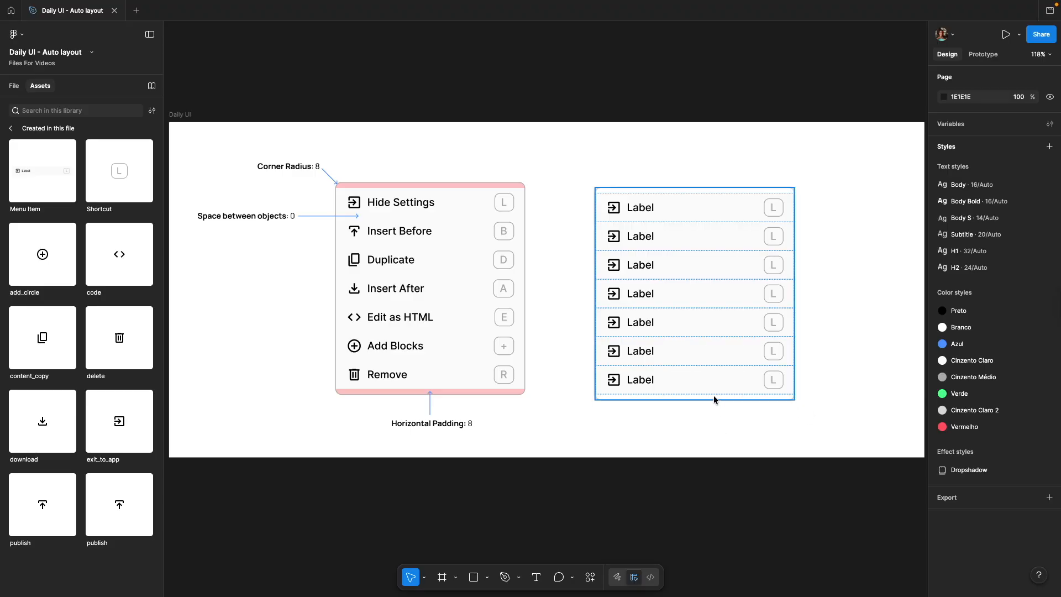
mouse_move(714, 399)
mouse_down()
mouse_move(713, 383)
mouse_move(713, 393)
mouse_up()
click(740, 437)
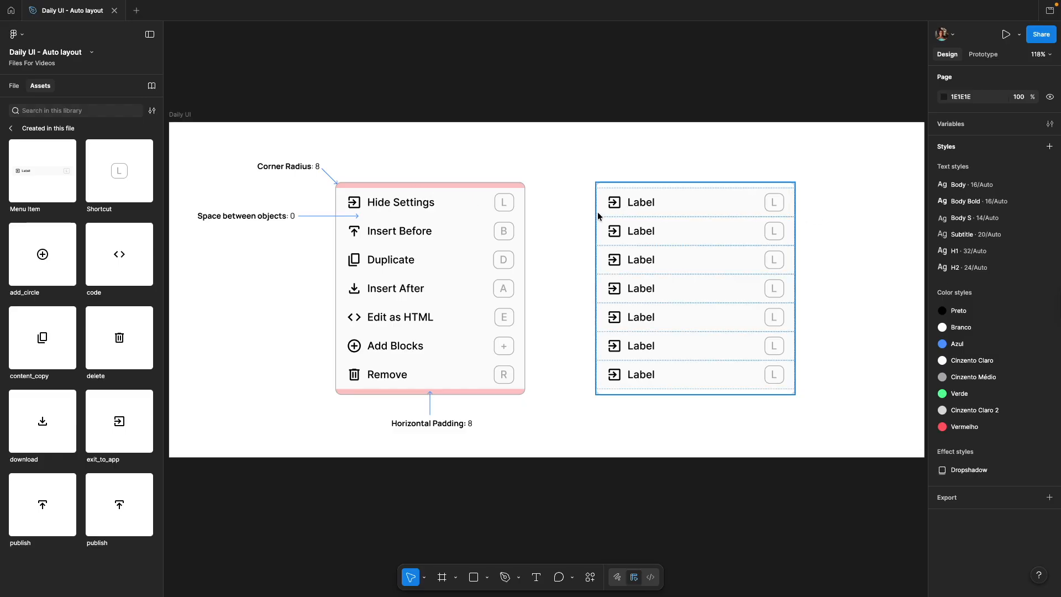
Step: Set the first menu item's label to "Hide Settings" and its shortcut letter to H
double_click(698, 199)
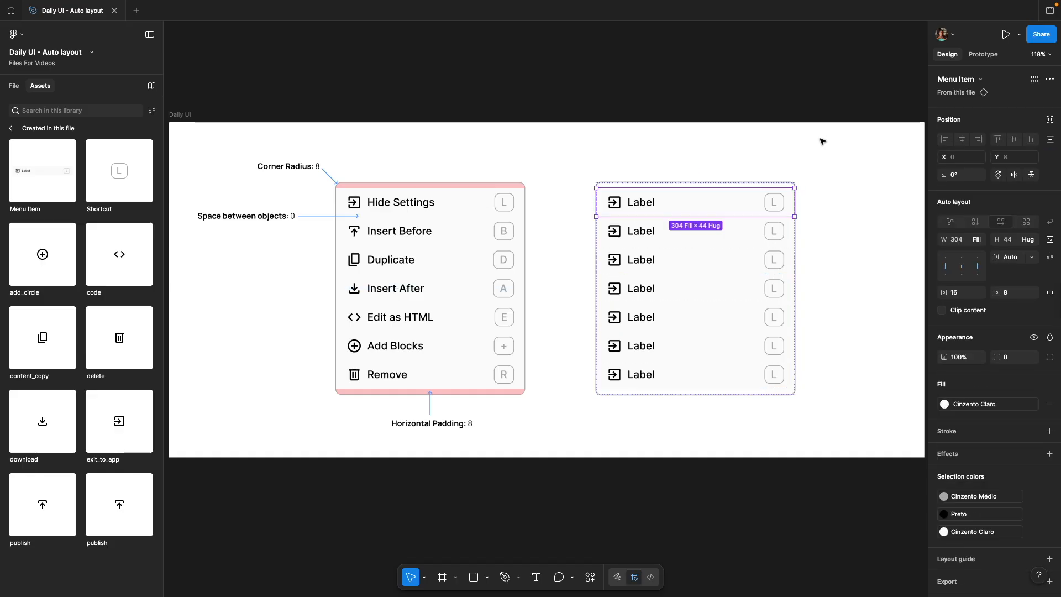
double_click(611, 205)
click(612, 206)
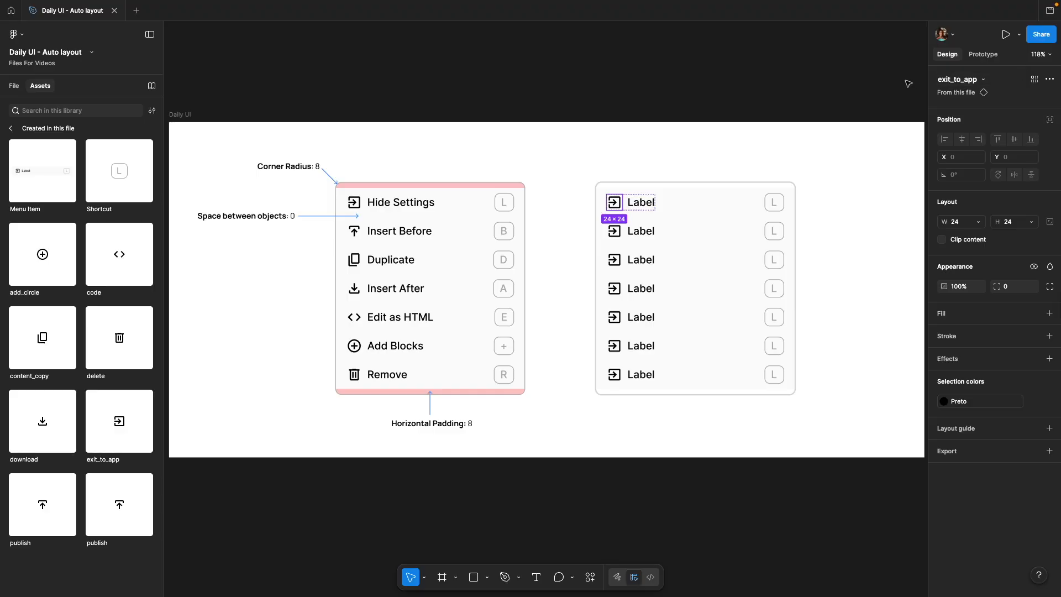
double_click(636, 207)
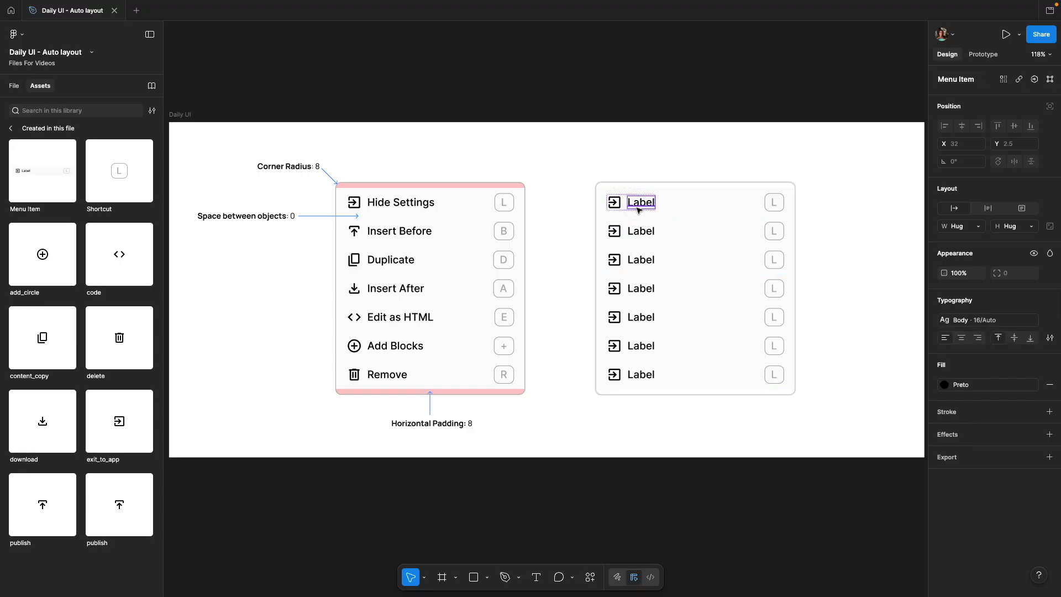
text(Hide Settings)
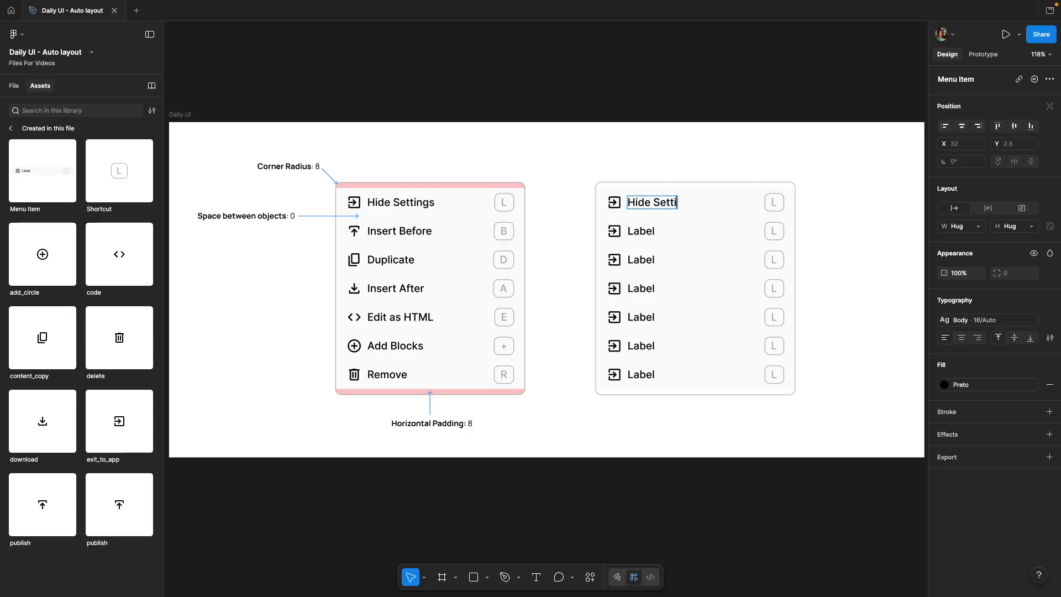
click(772, 202)
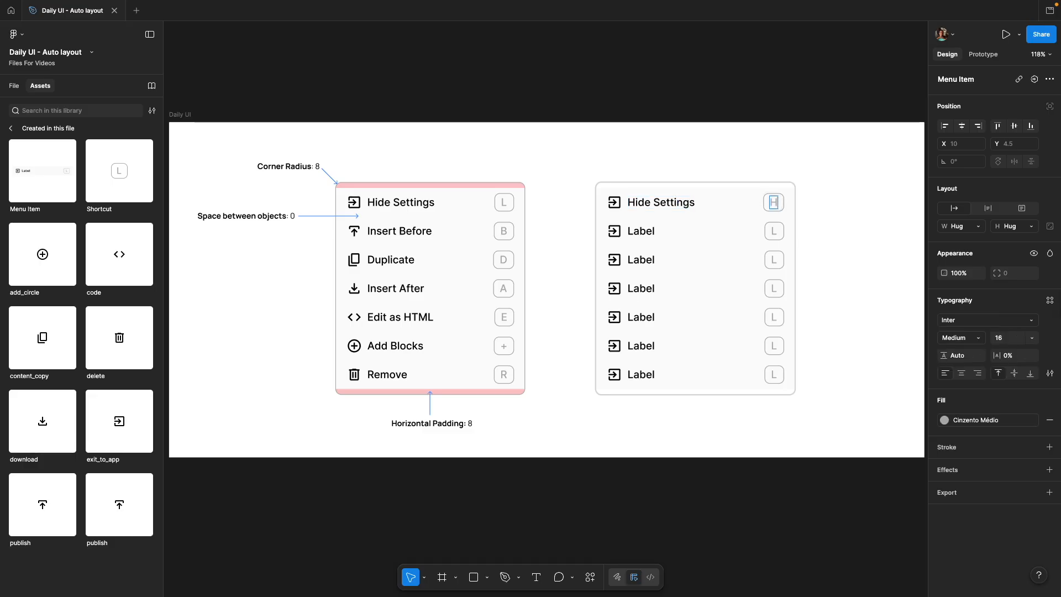
click(824, 207)
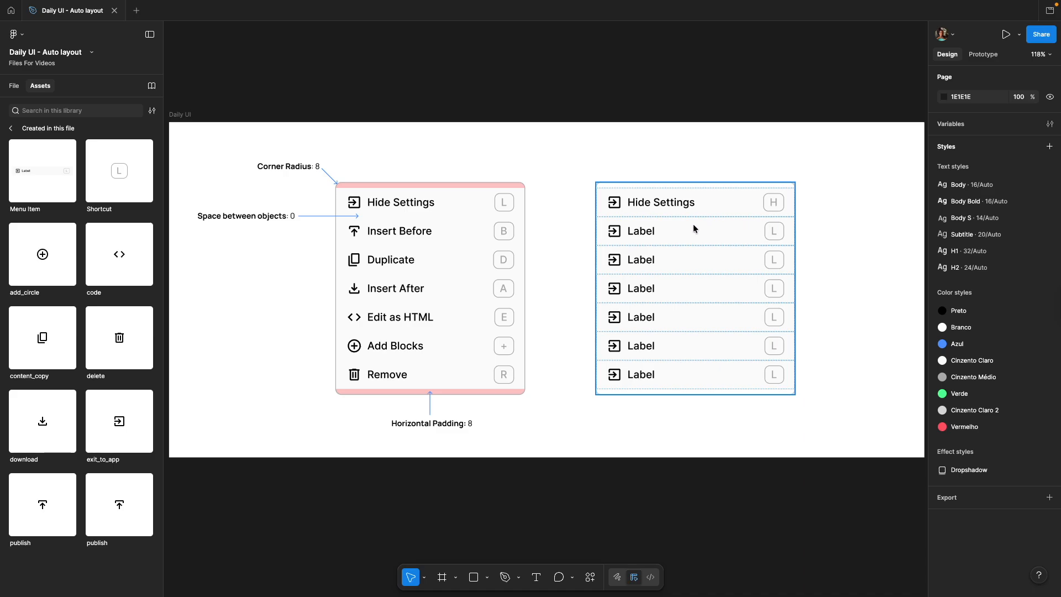
Step: Swap the second menu item's icon instance for the publish icon
double_click(652, 231)
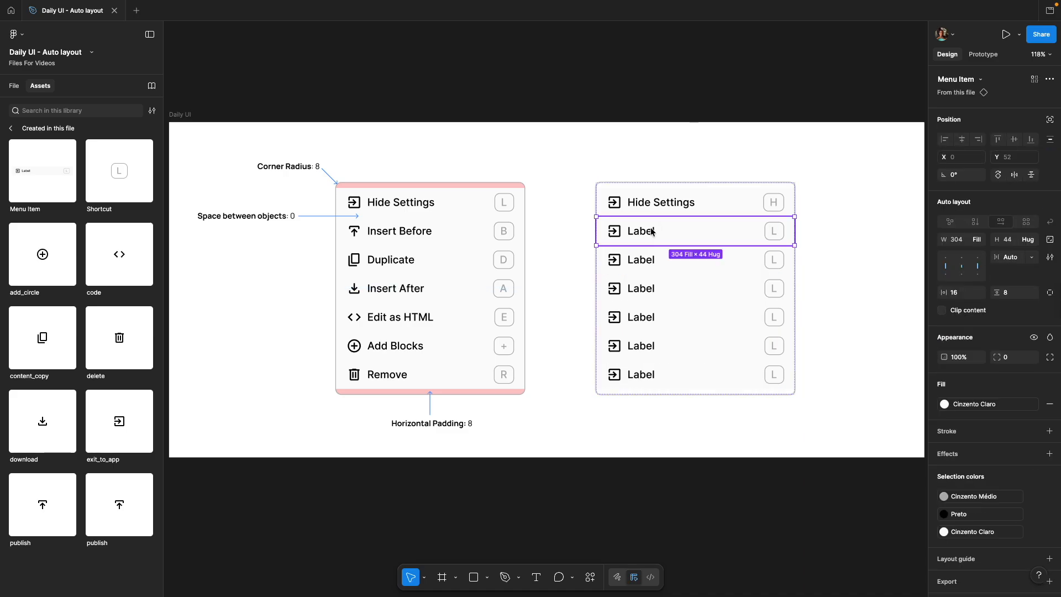
double_click(617, 231)
double_click(617, 231)
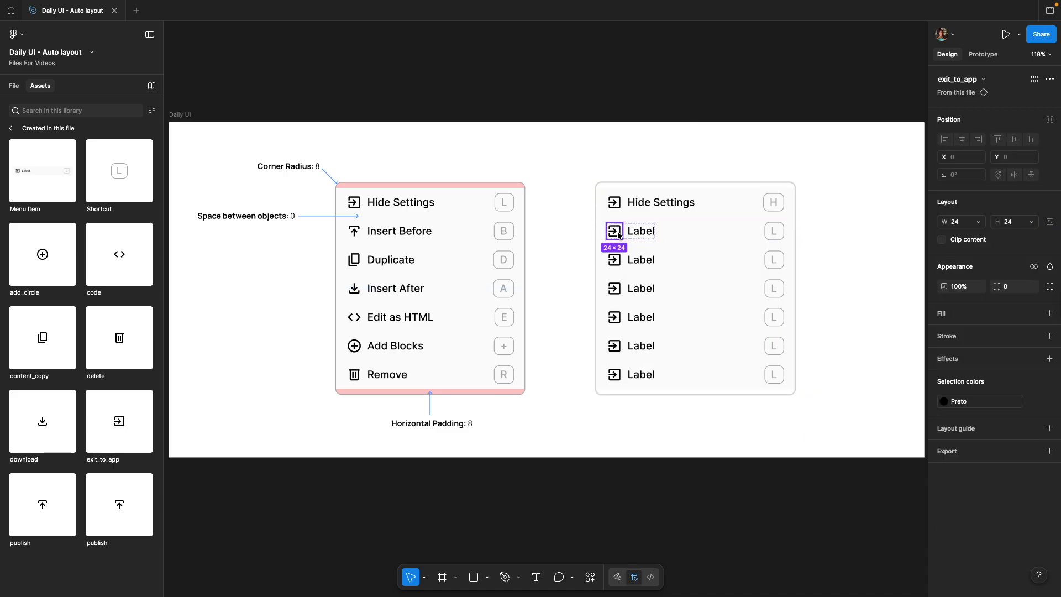
click(981, 82)
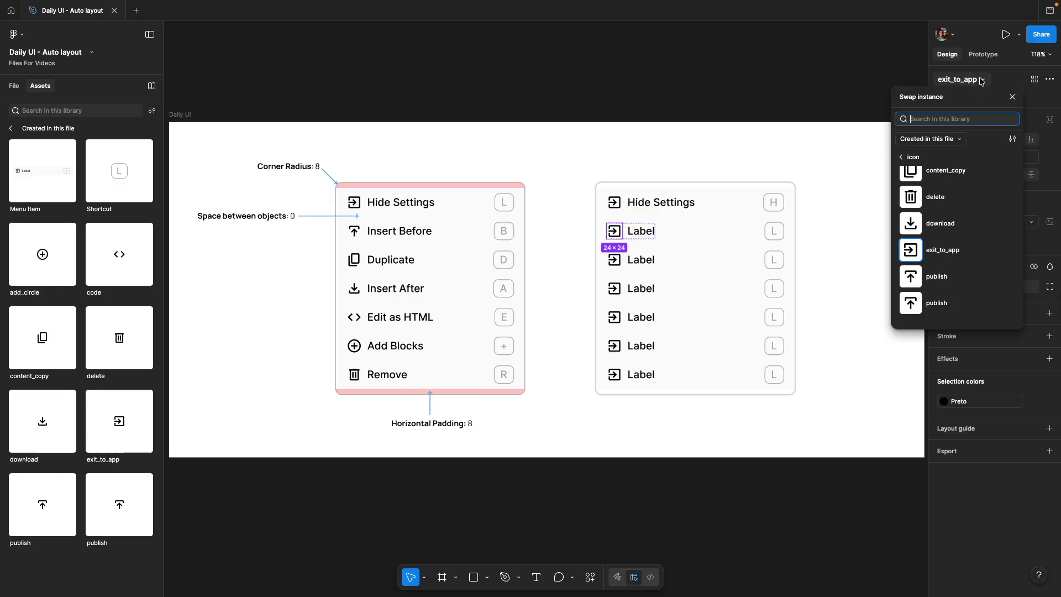
click(933, 278)
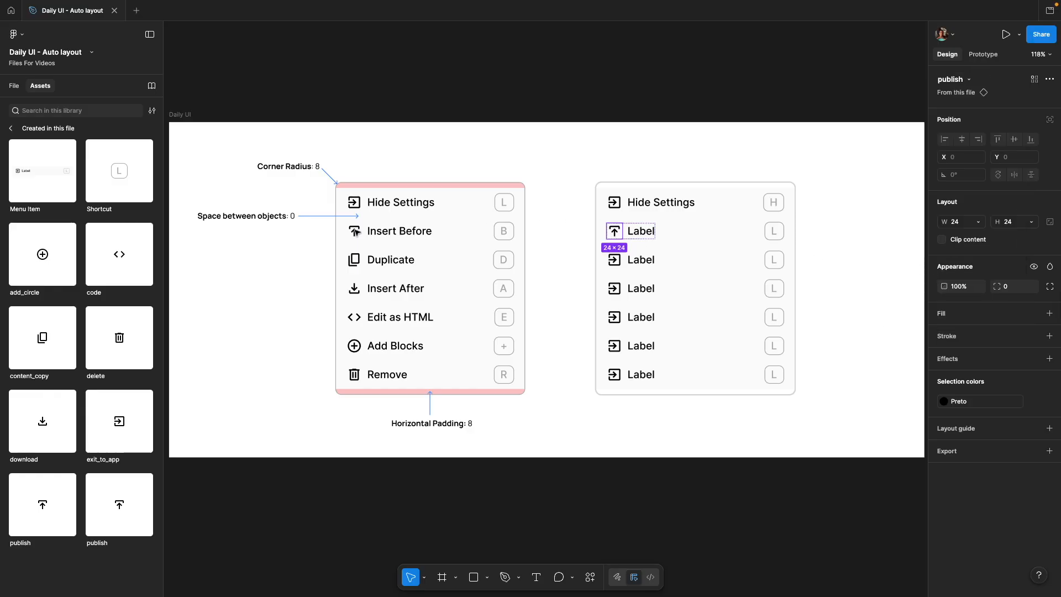
Step: Set the second menu item's label to "Insert Before" and its shortcut letter to B
double_click(639, 233)
text(I)
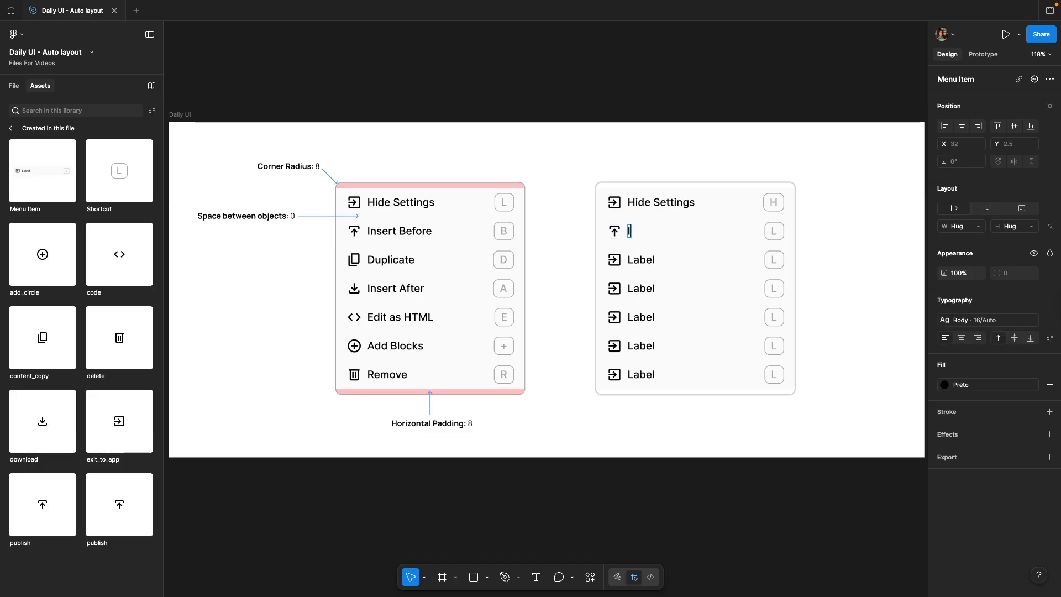
text(nser)
key(Tab)
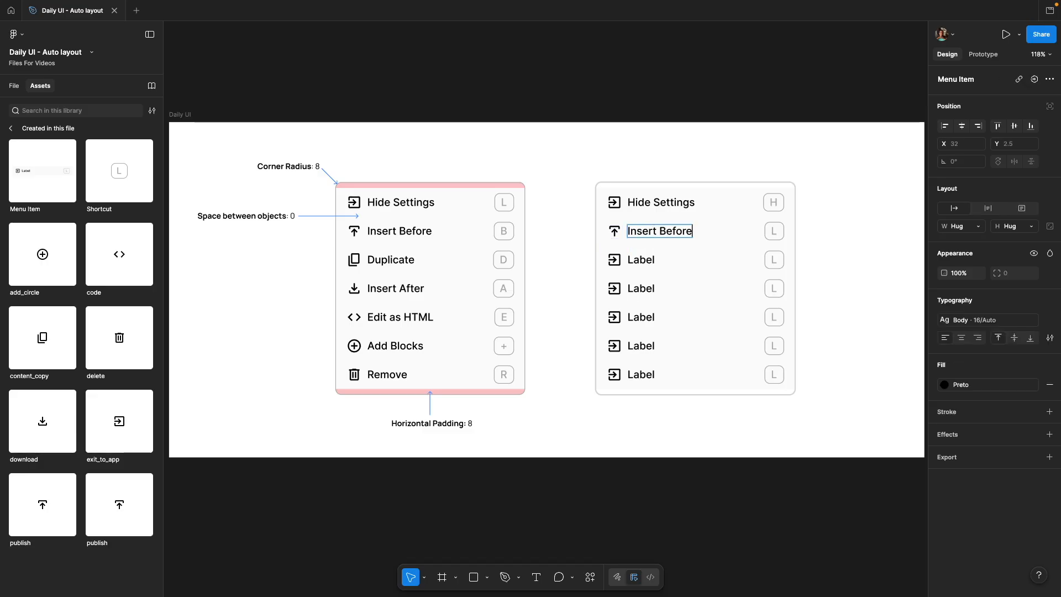
double_click(774, 232)
text(B)
click(824, 245)
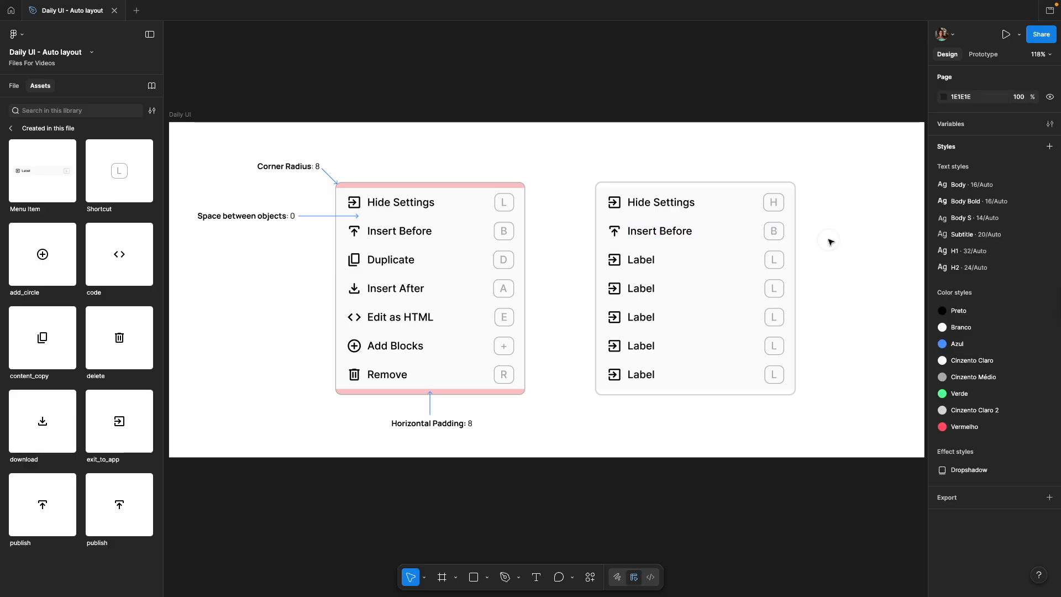
Step: Swap the third menu item's icon instance for content_copy
click(615, 266)
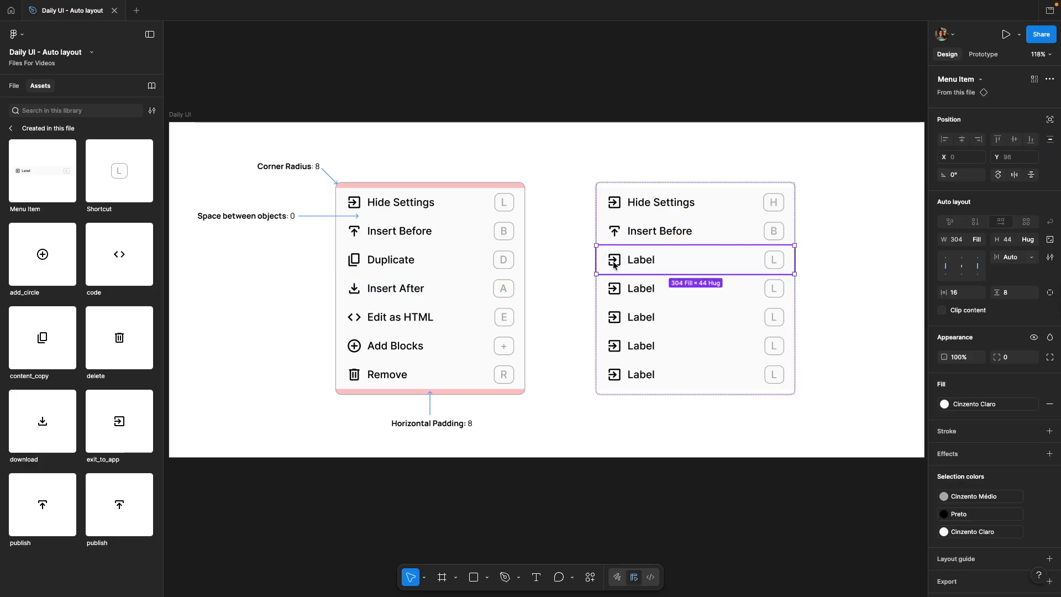
click(615, 265)
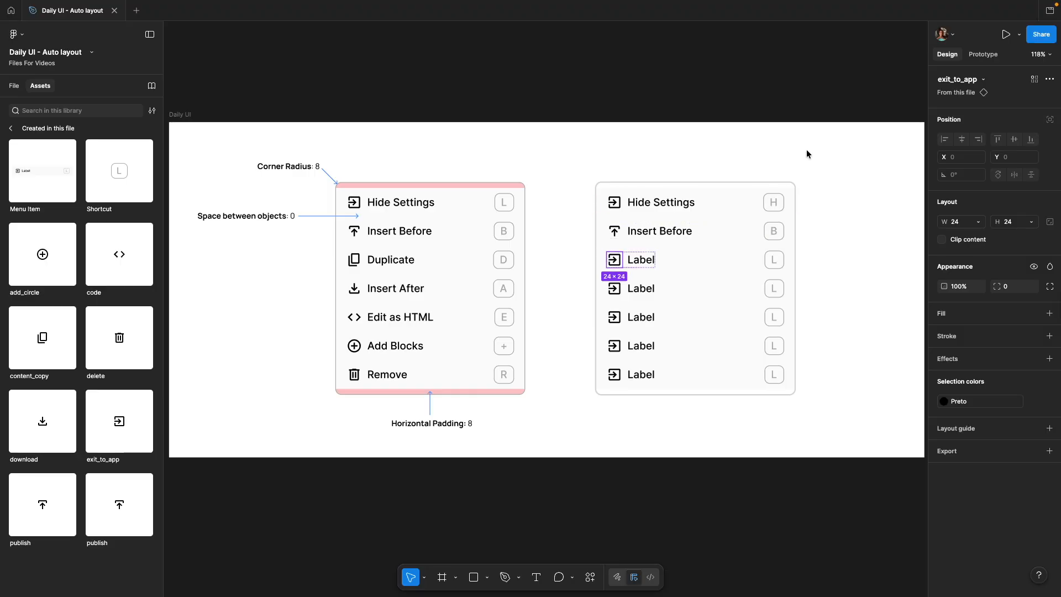
click(960, 83)
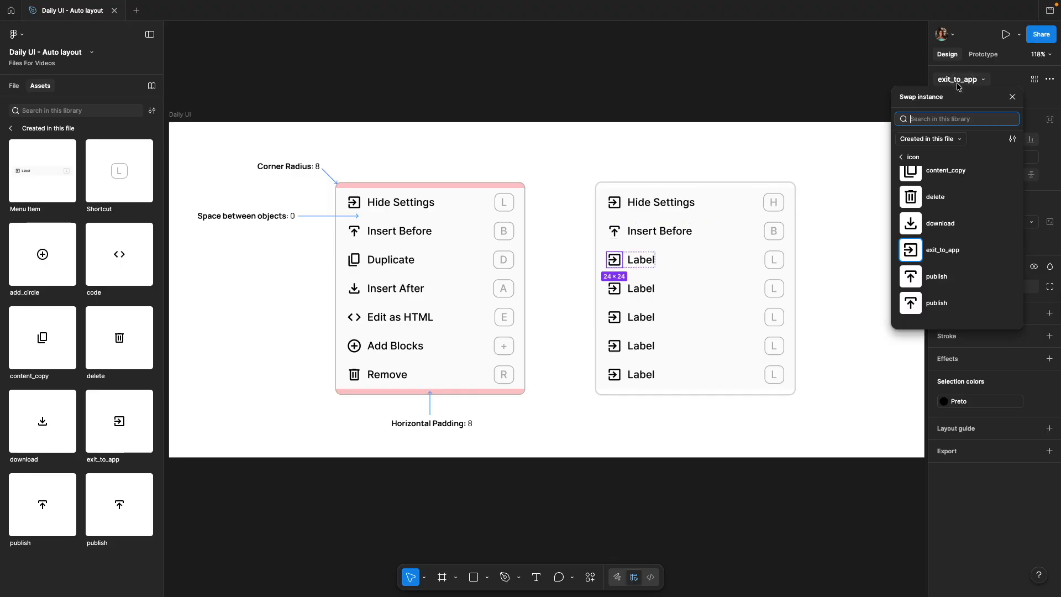
click(928, 180)
Step: Set the third menu item's label to "Duplicate" and its shortcut letter to D
double_click(641, 259)
text(D)
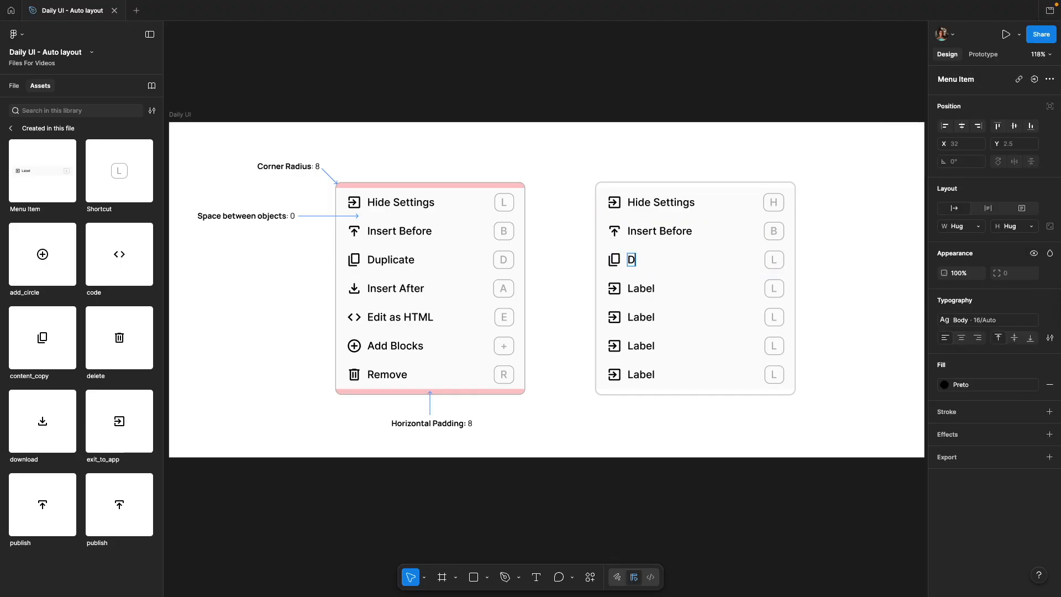
text(uplicate)
double_click(773, 260)
text(D)
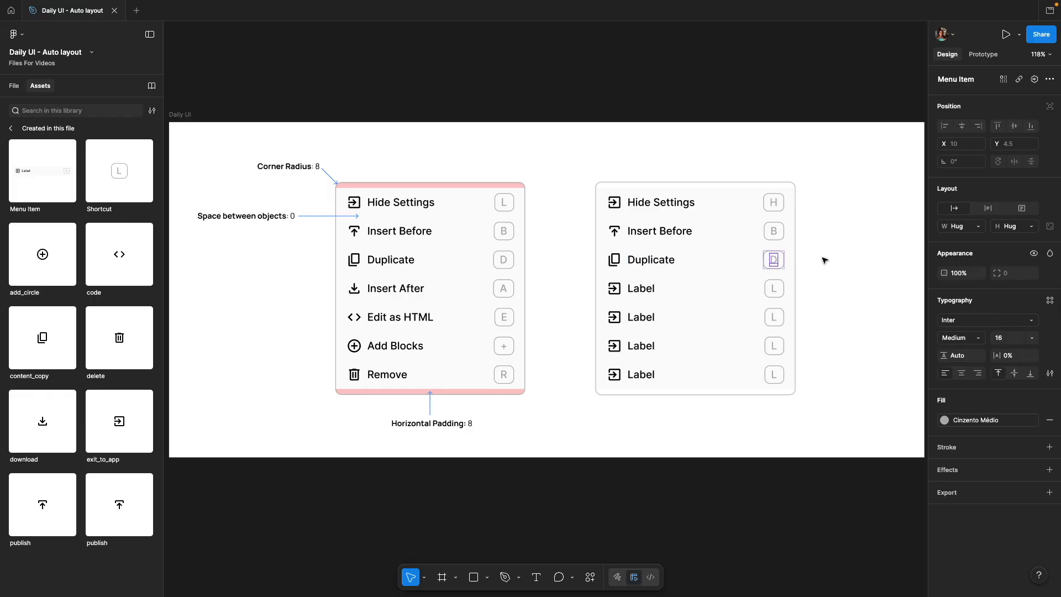
click(835, 259)
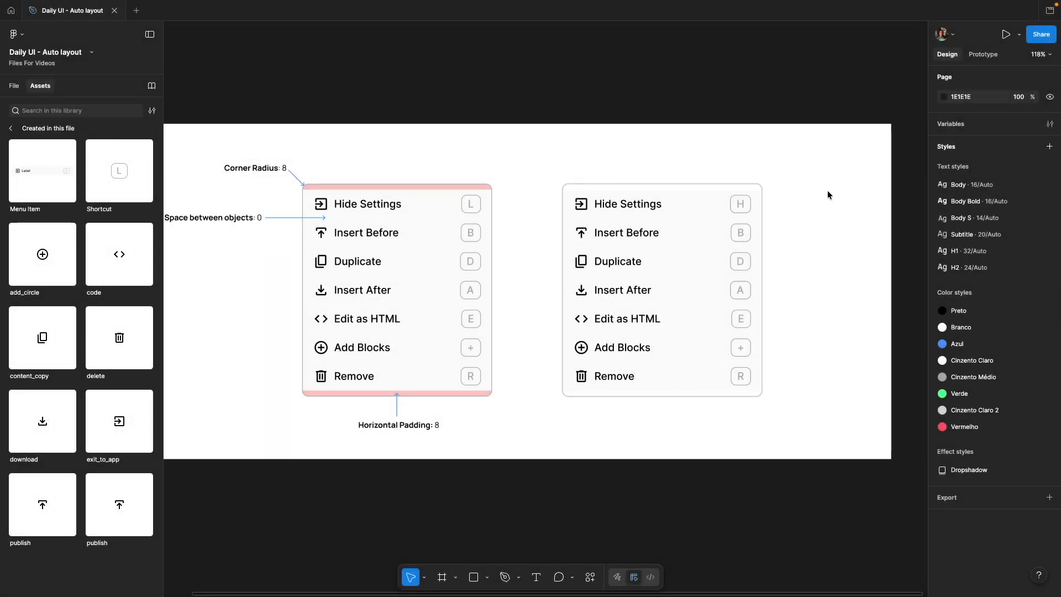
Step: Try reordering the Duplicate item by moving it two places down the menu and back up to third place
click(654, 258)
click(654, 257)
key(Down)
key(Down)
key(Up)
key(Up)
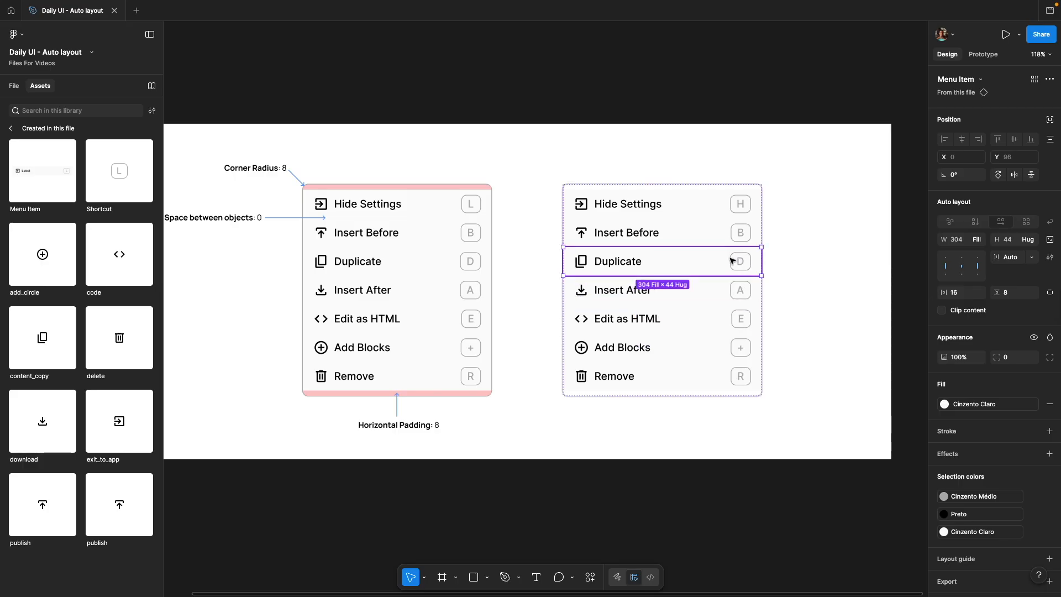
click(792, 261)
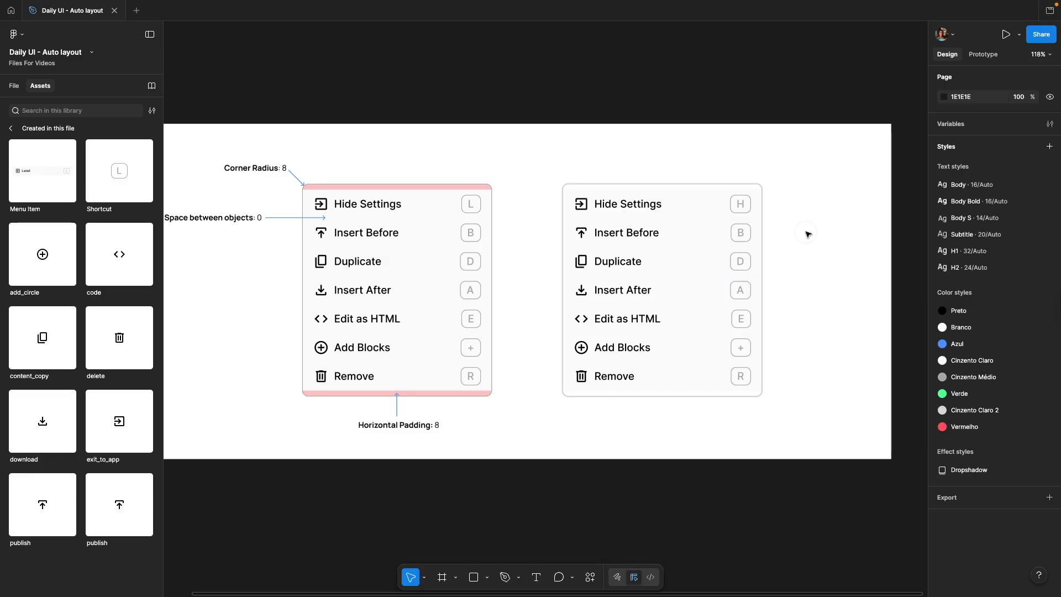
Step: Try deleting the Add Blocks item from the new menu, and undo the deletion
key(space)
drag(800, 231, 817, 237)
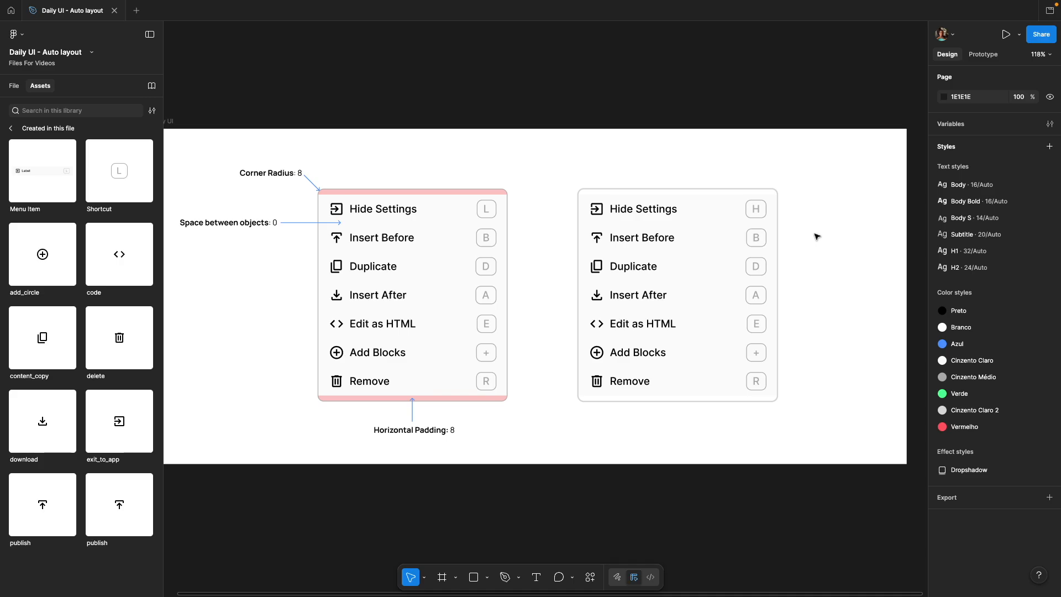
click(686, 347)
double_click(690, 347)
key(Delete)
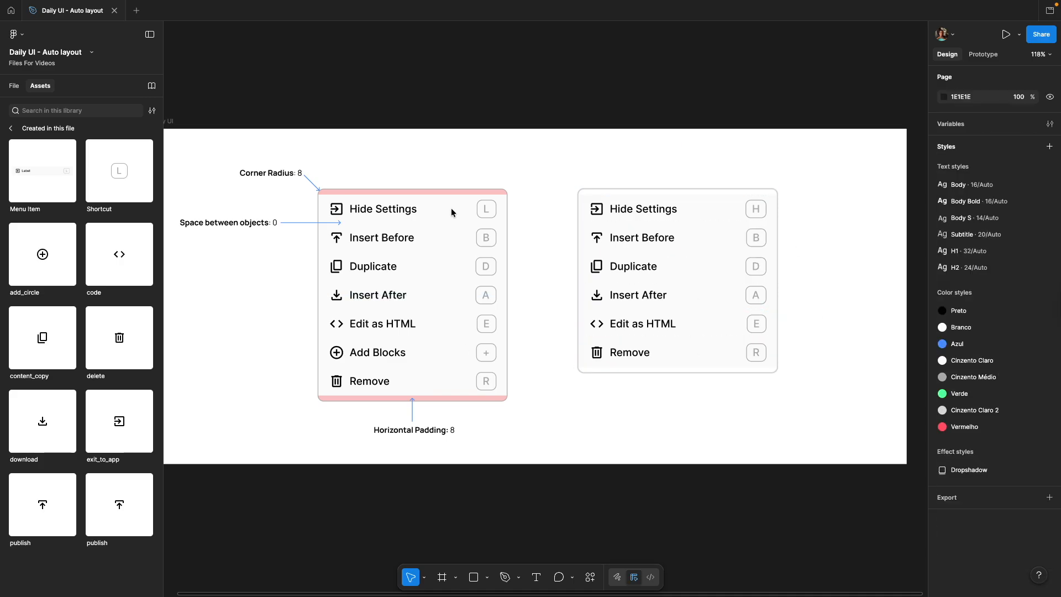
key(super+z)
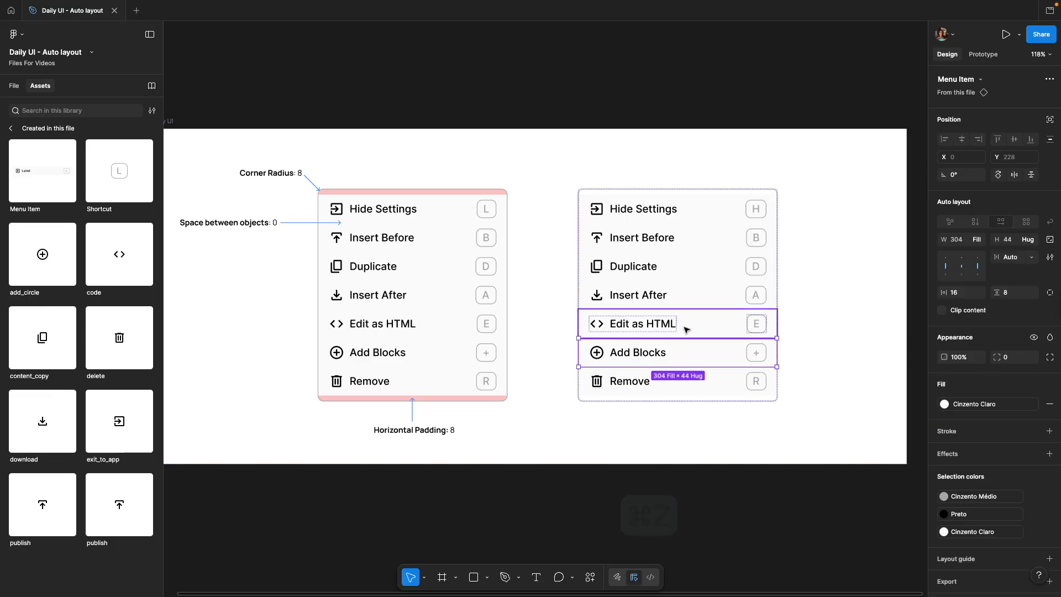
Step: Duplicate the Add Blocks item within the auto layout menu and delete the copy
key(super+d)
click(895, 334)
double_click(733, 387)
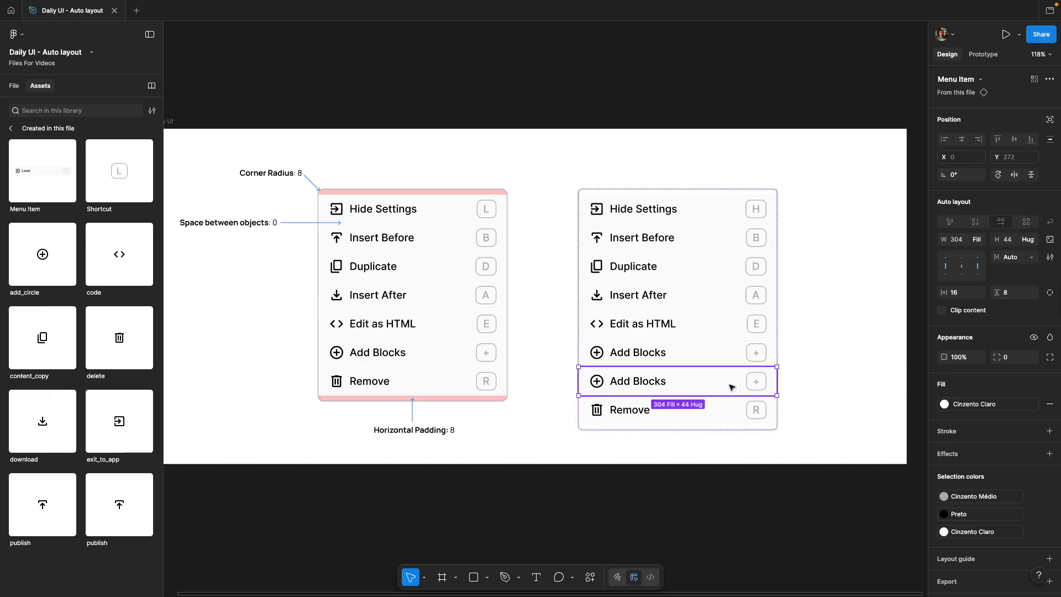
key(Delete)
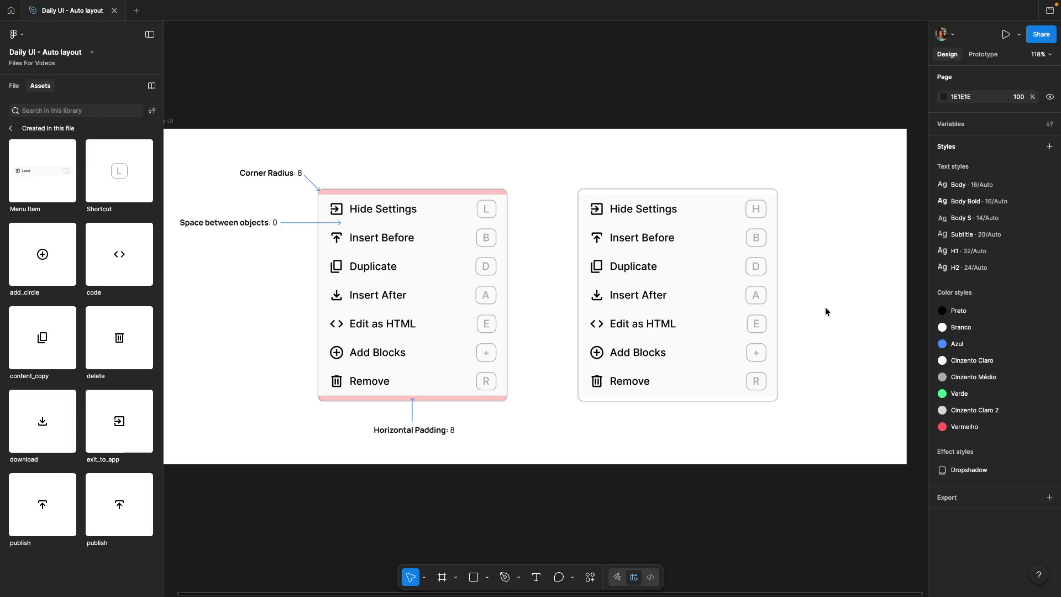
mouse_move(798, 4)
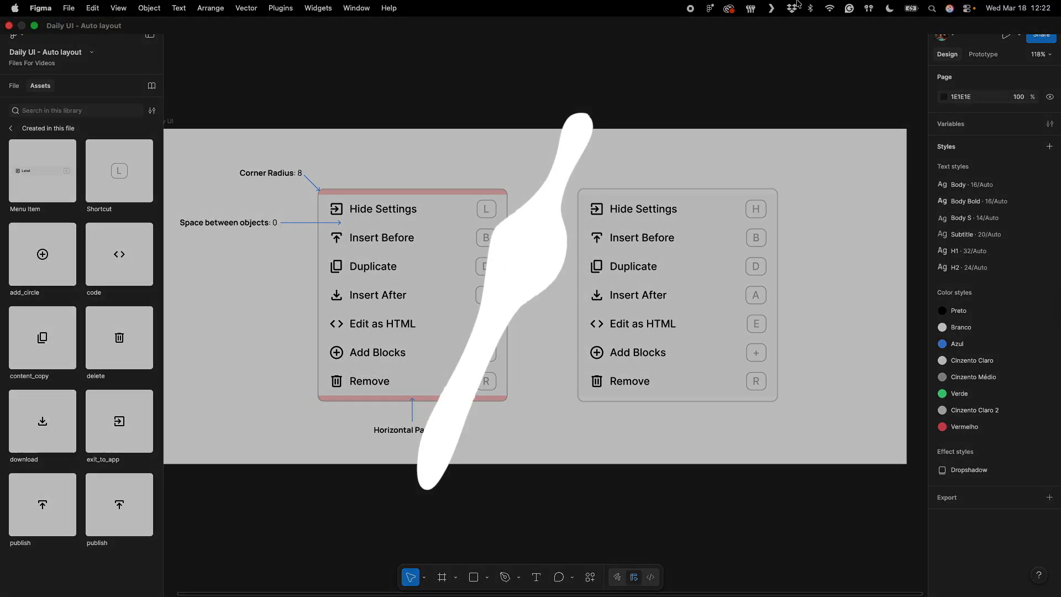